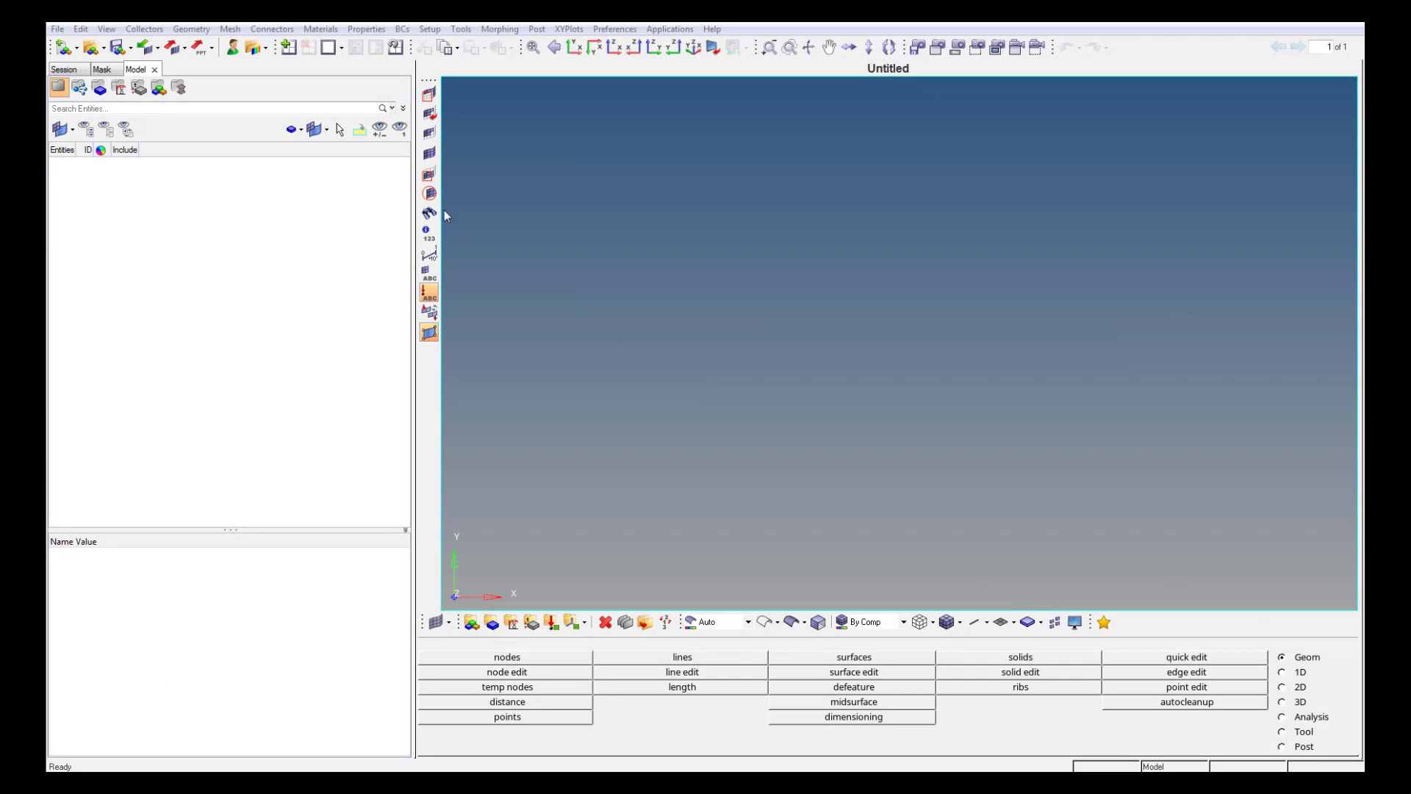
# Load the OptiStruct user profile for HyperMesh.
pyautogui.click(233, 48)
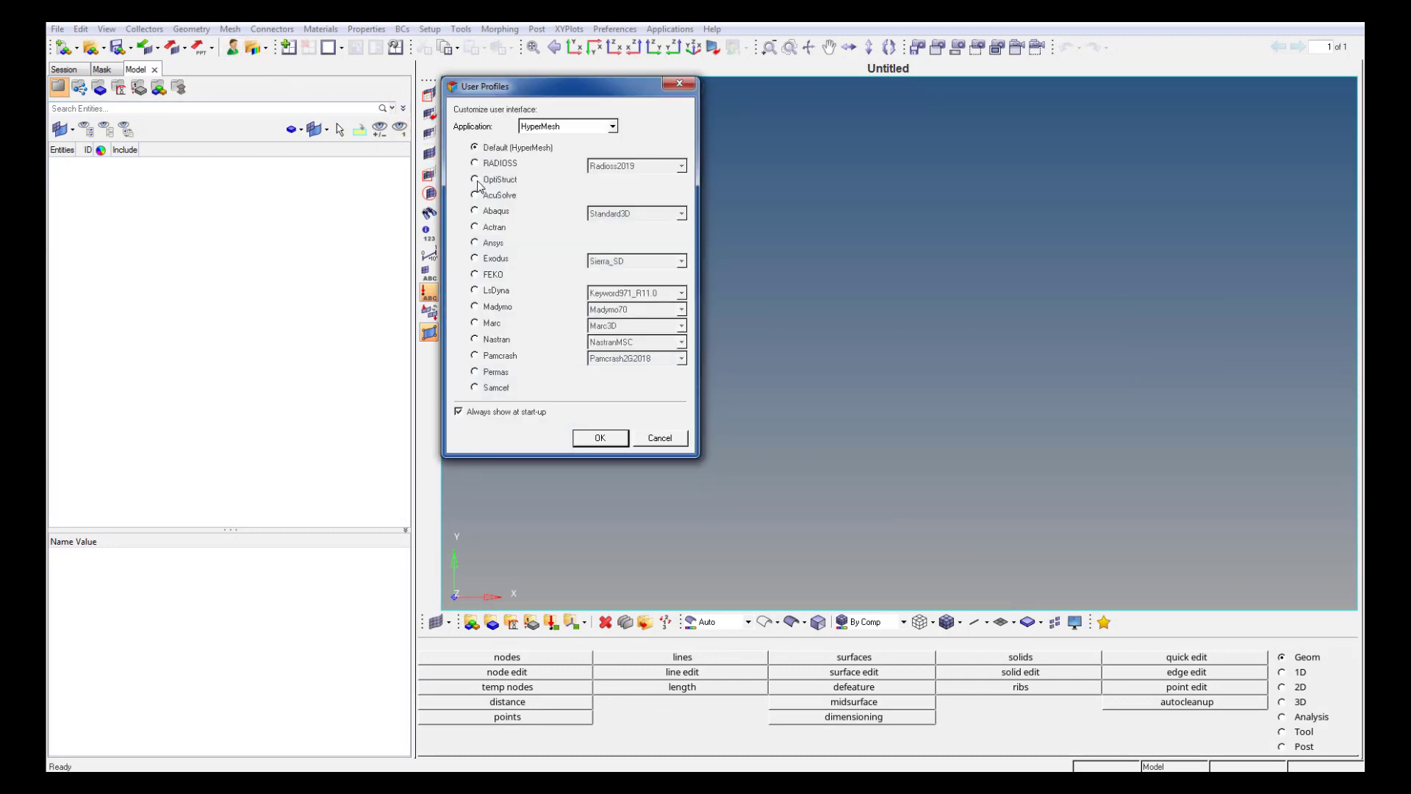
pyautogui.click(476, 180)
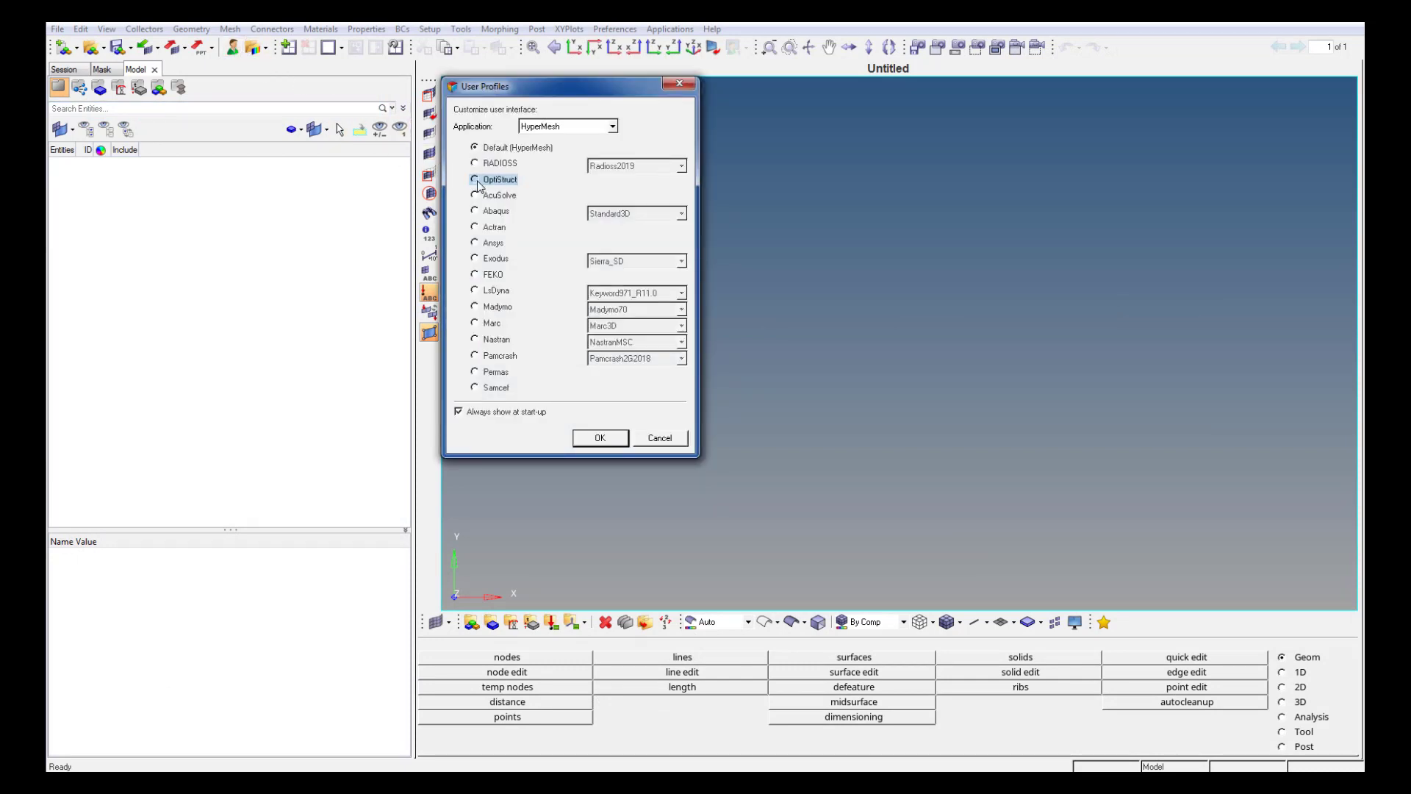
pyautogui.click(600, 438)
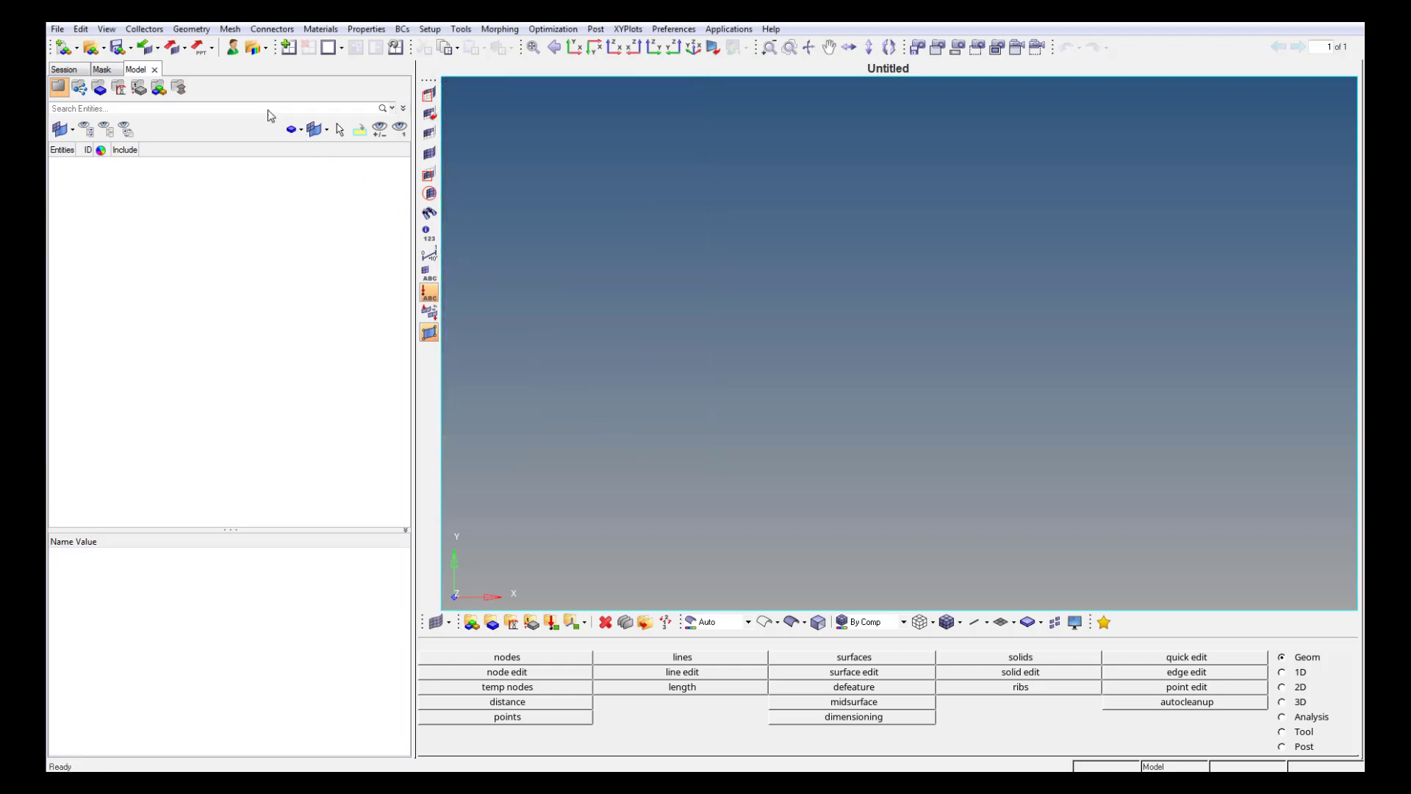
# Import the OptiStruct solver deck demo_biclycle_frame.fem from the demo folder and close the import settings.
pyautogui.click(157, 49)
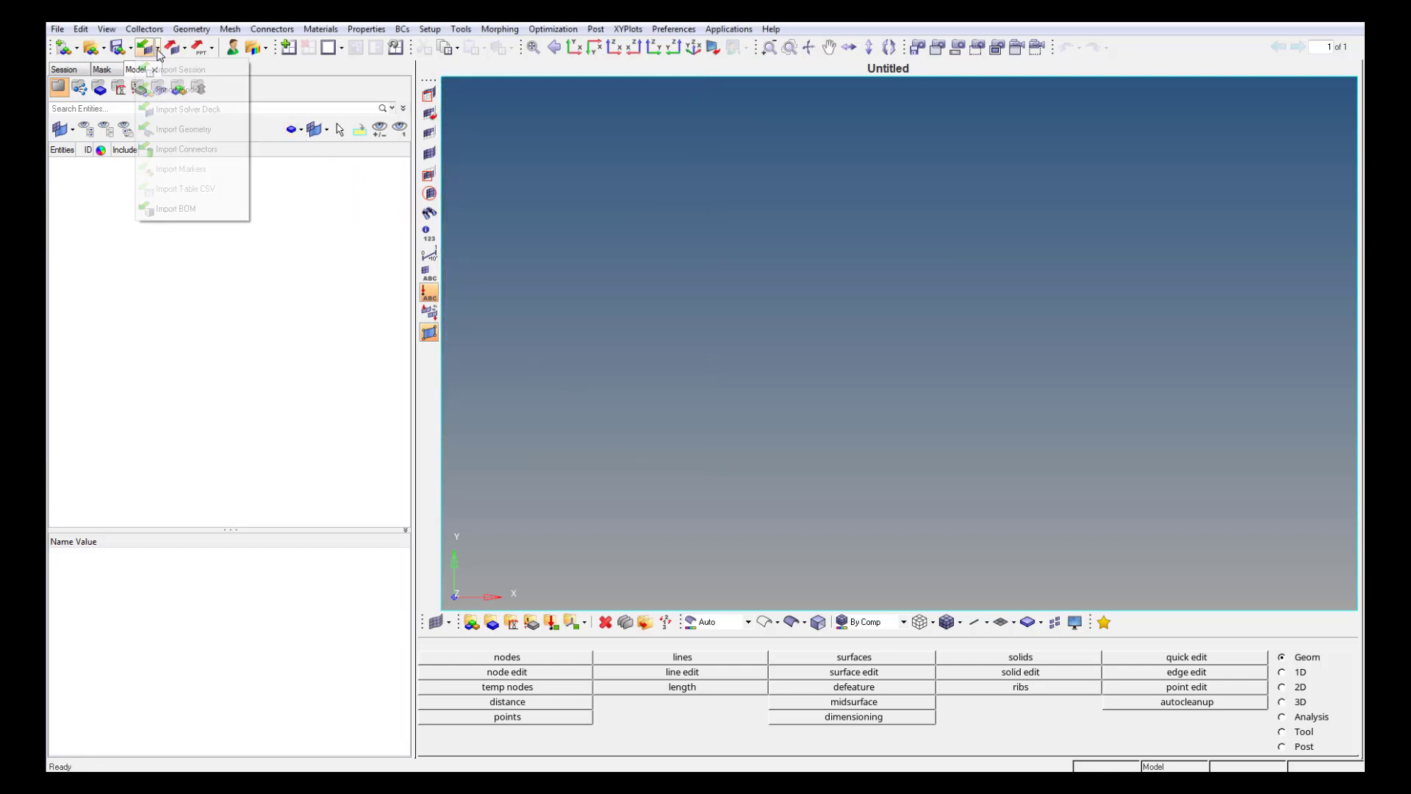
pyautogui.click(184, 110)
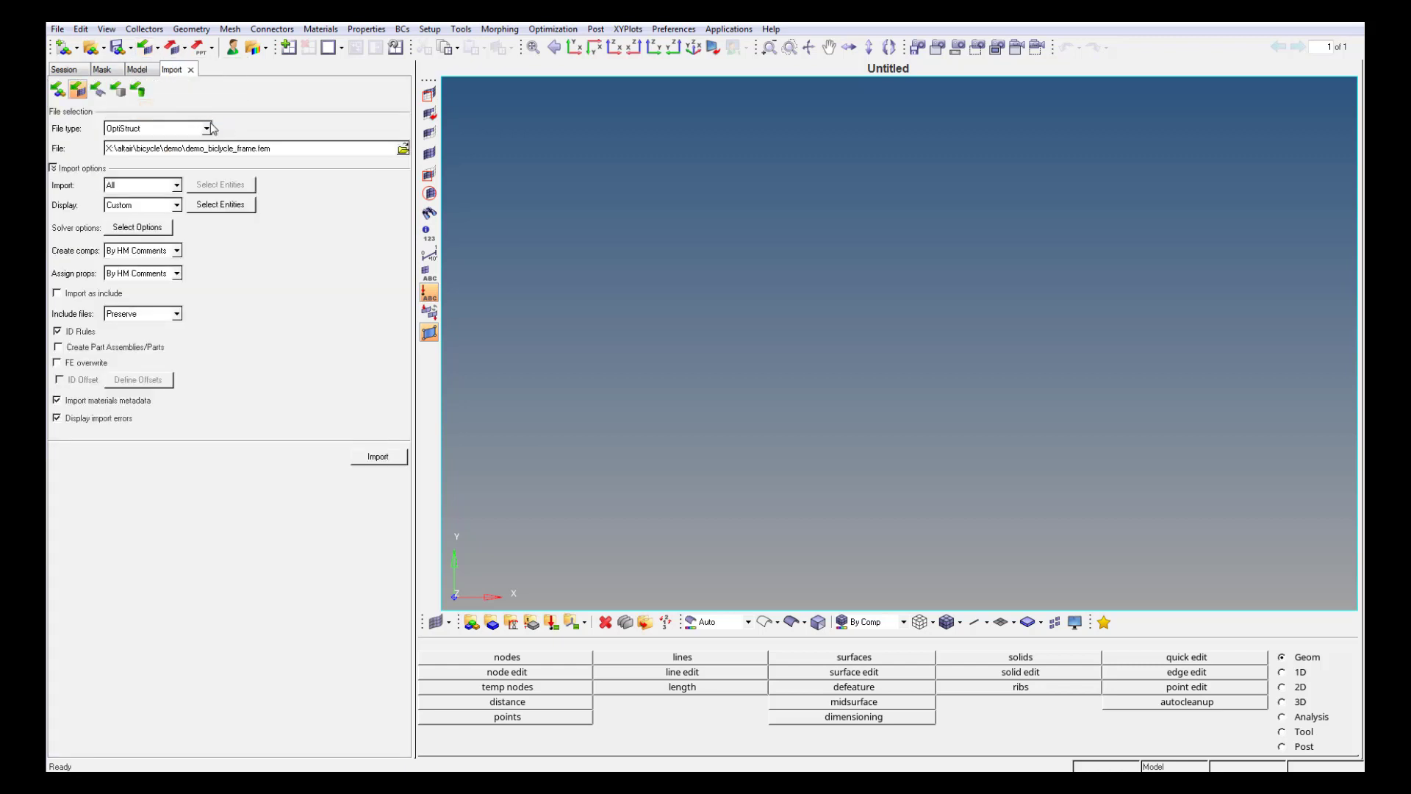
pyautogui.click(403, 150)
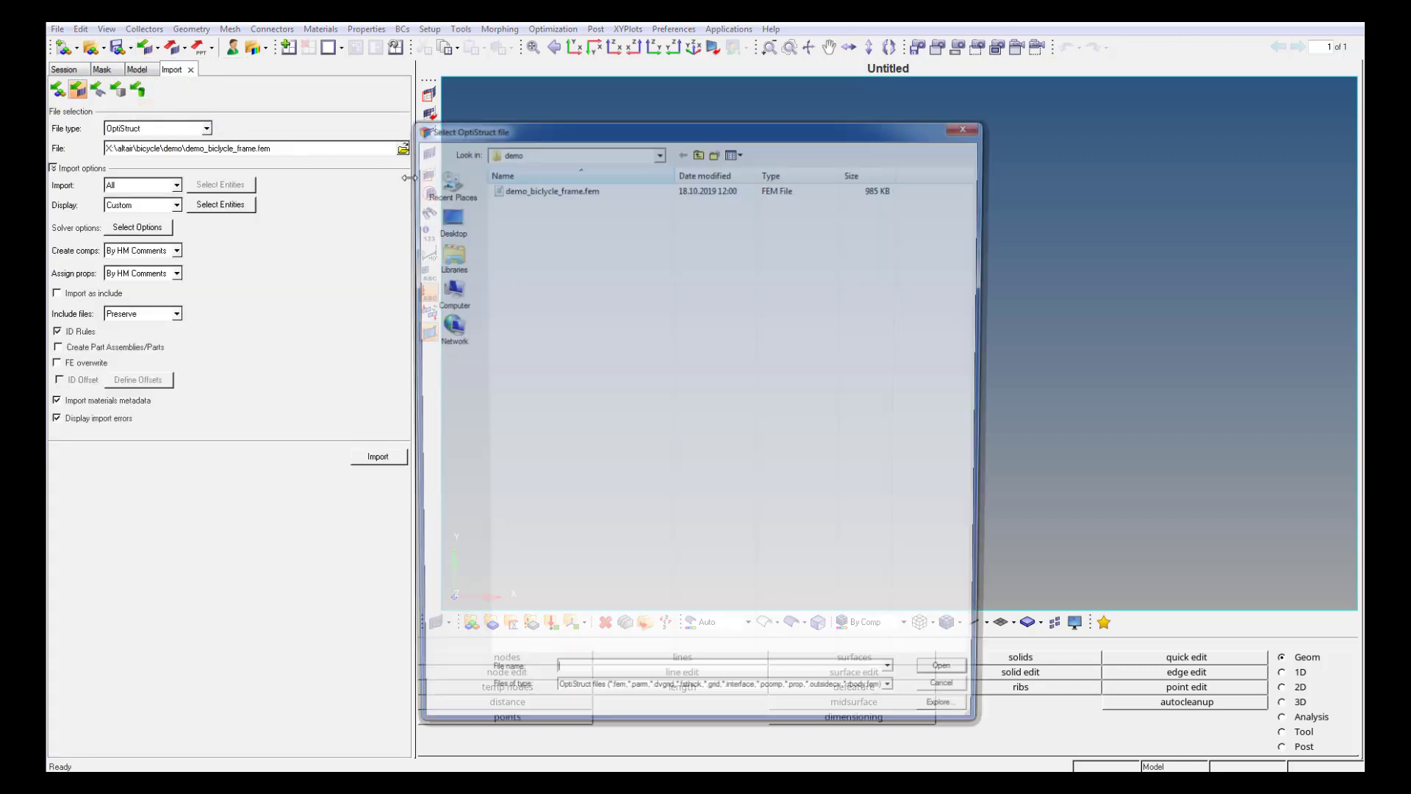
pyautogui.doubleClick(504, 189)
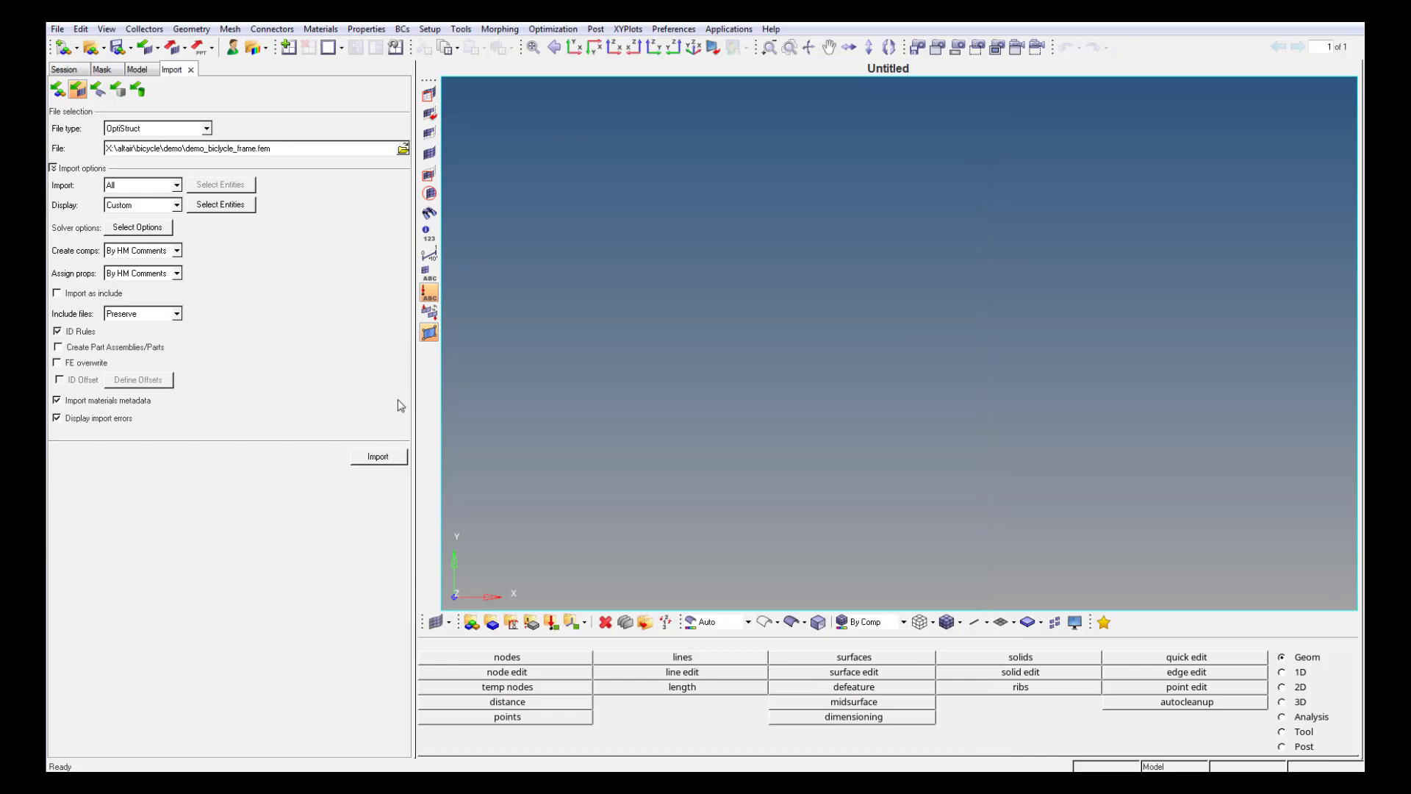
pyautogui.click(390, 454)
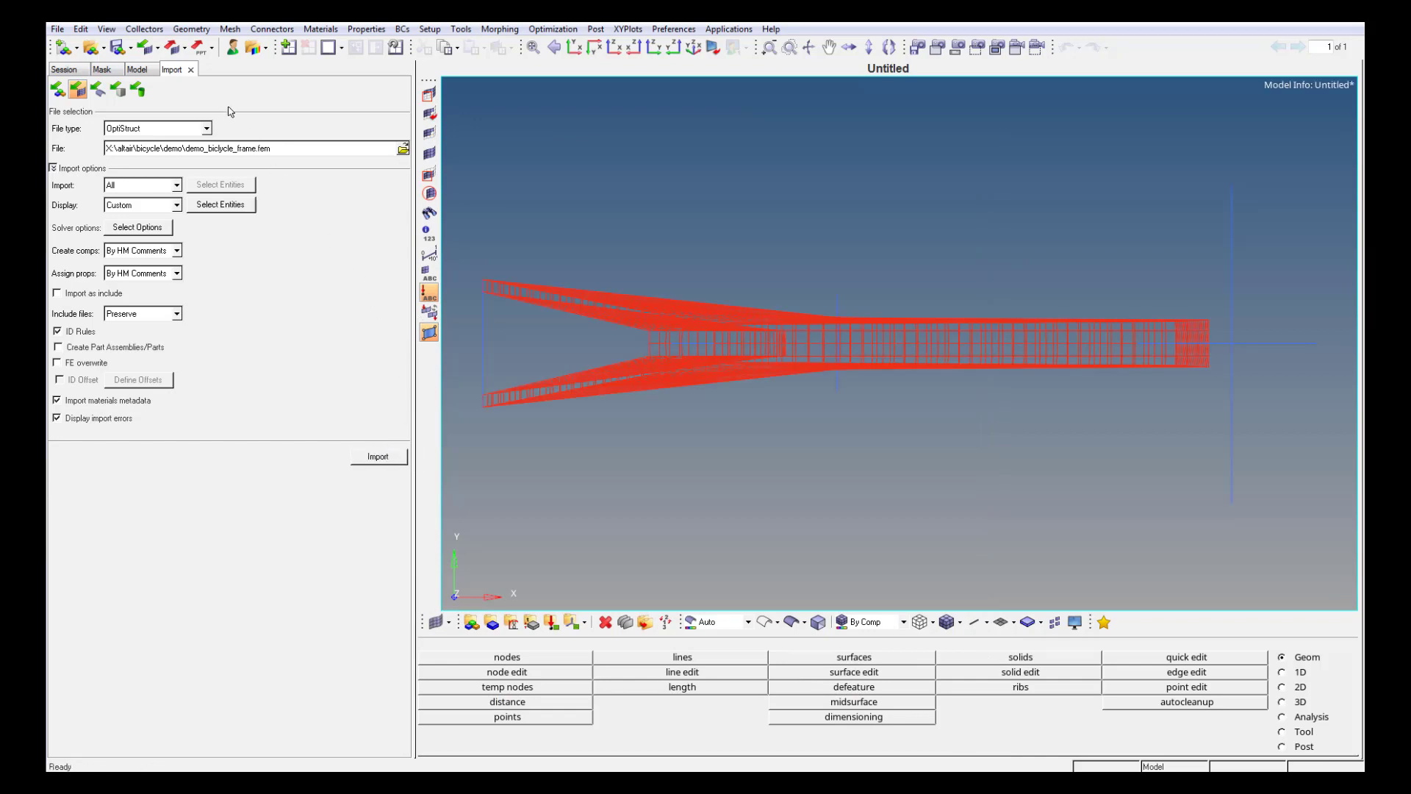
pyautogui.click(191, 70)
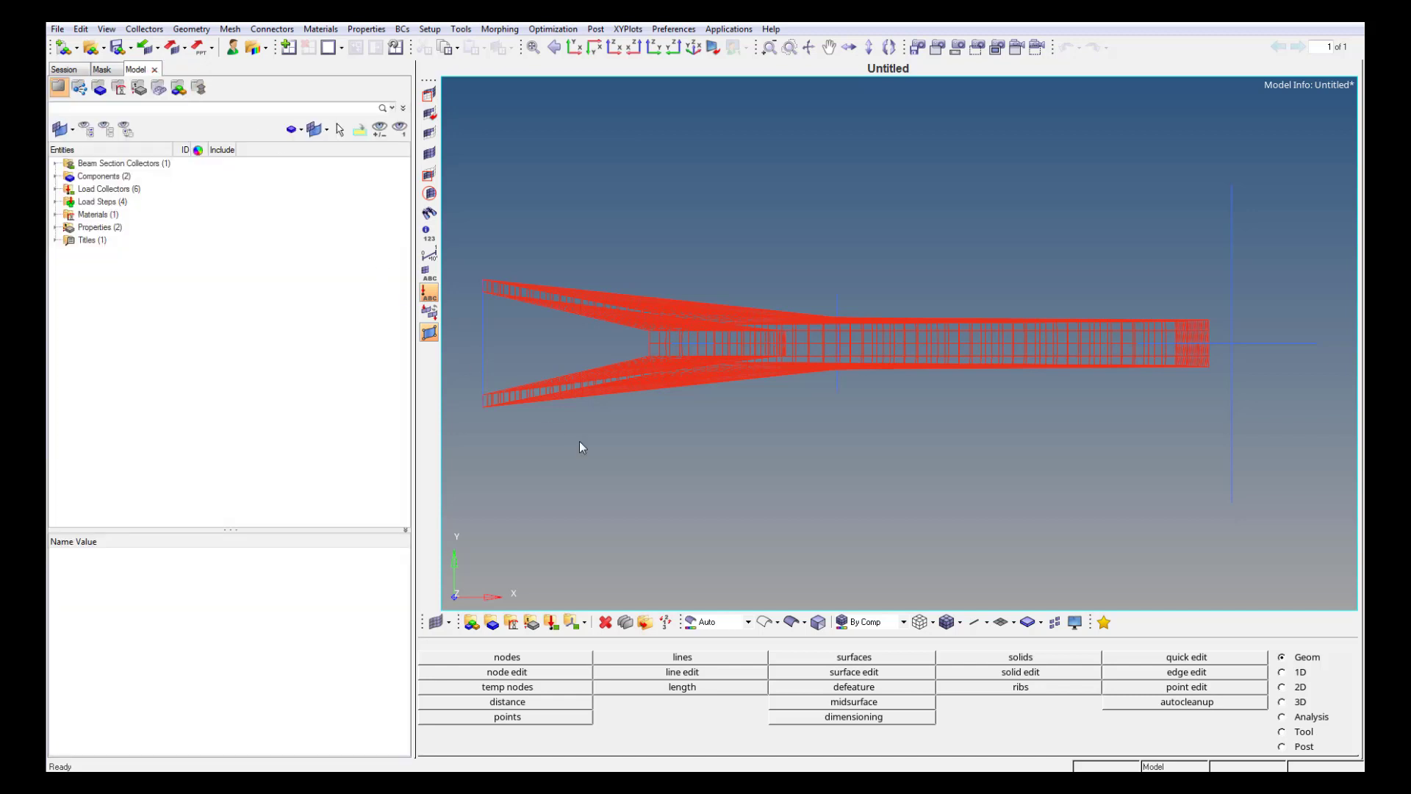
# Display the model as shaded elements with mesh lines and detailed 1D element representation in an isometric view.
pyautogui.click(946, 622)
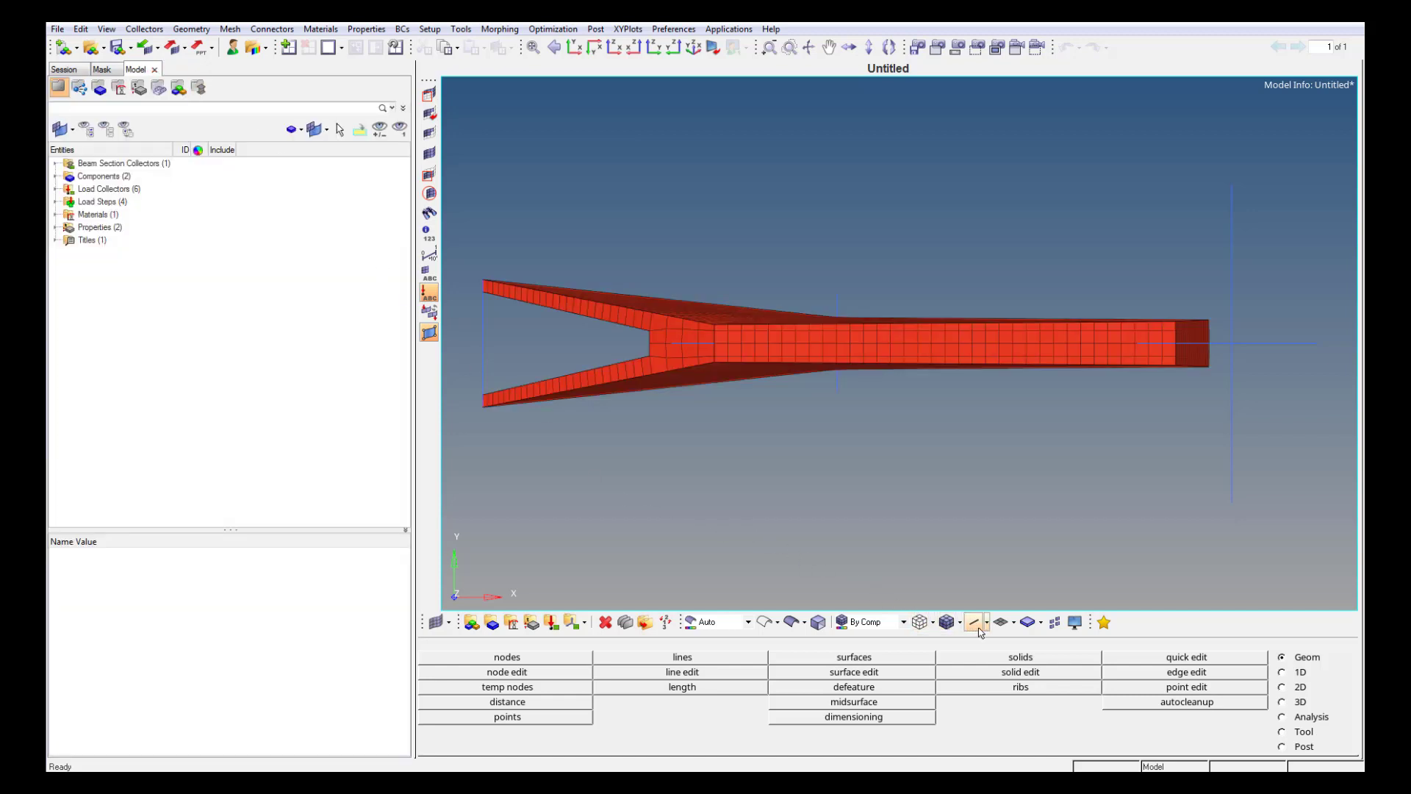
pyautogui.click(987, 623)
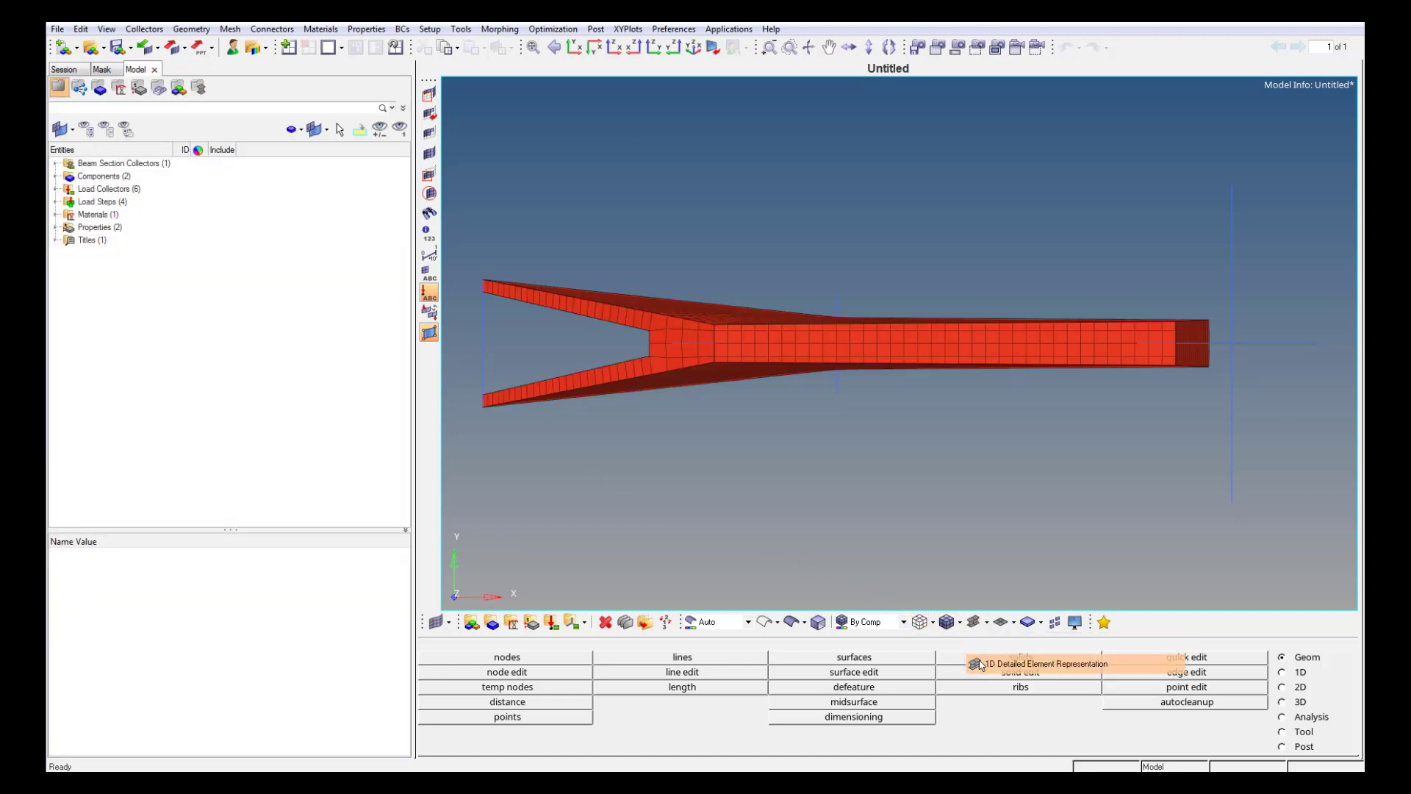
pyautogui.click(974, 656)
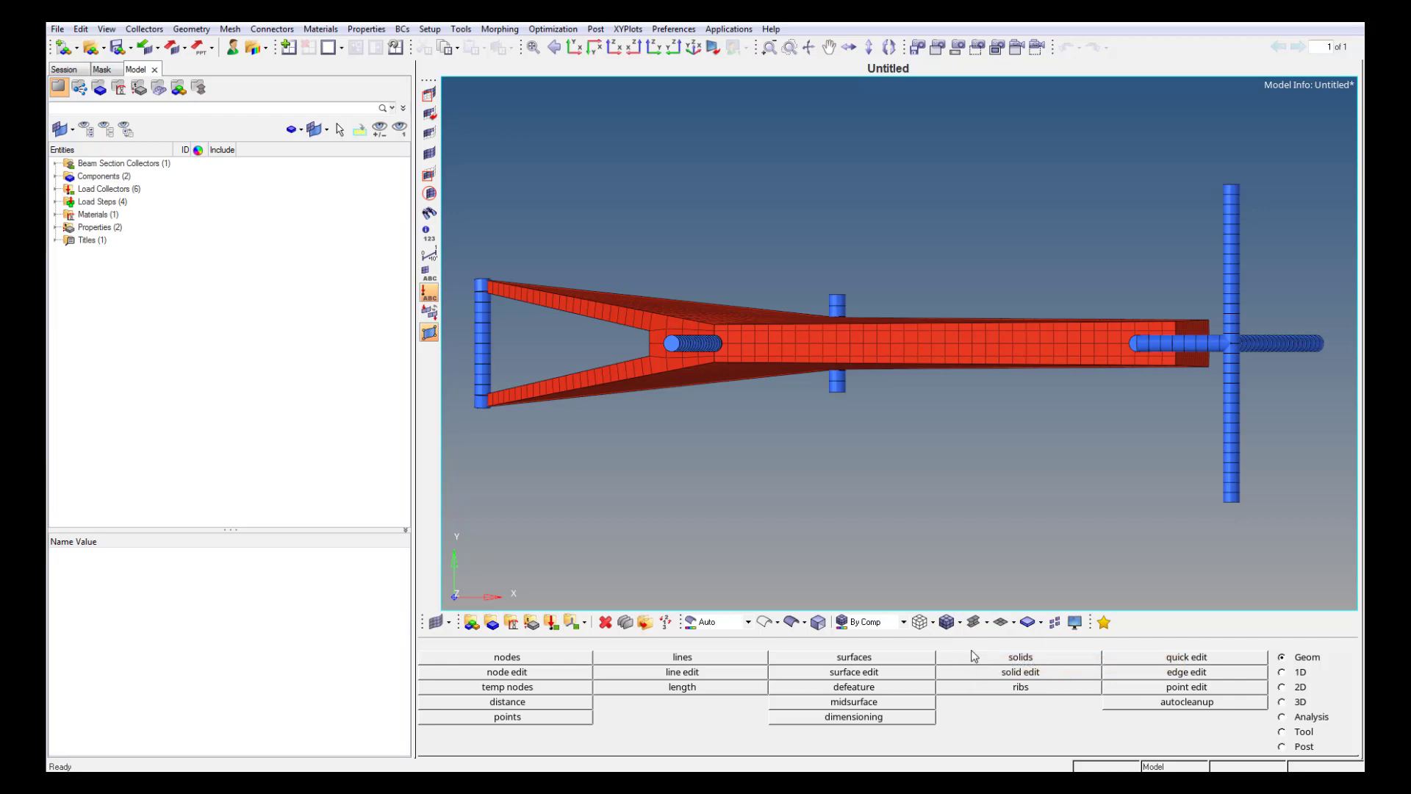
pyautogui.click(691, 50)
# Expand all entities in the model tree and review the beam section and the frame component in the model.
pyautogui.rightClick(349, 192)
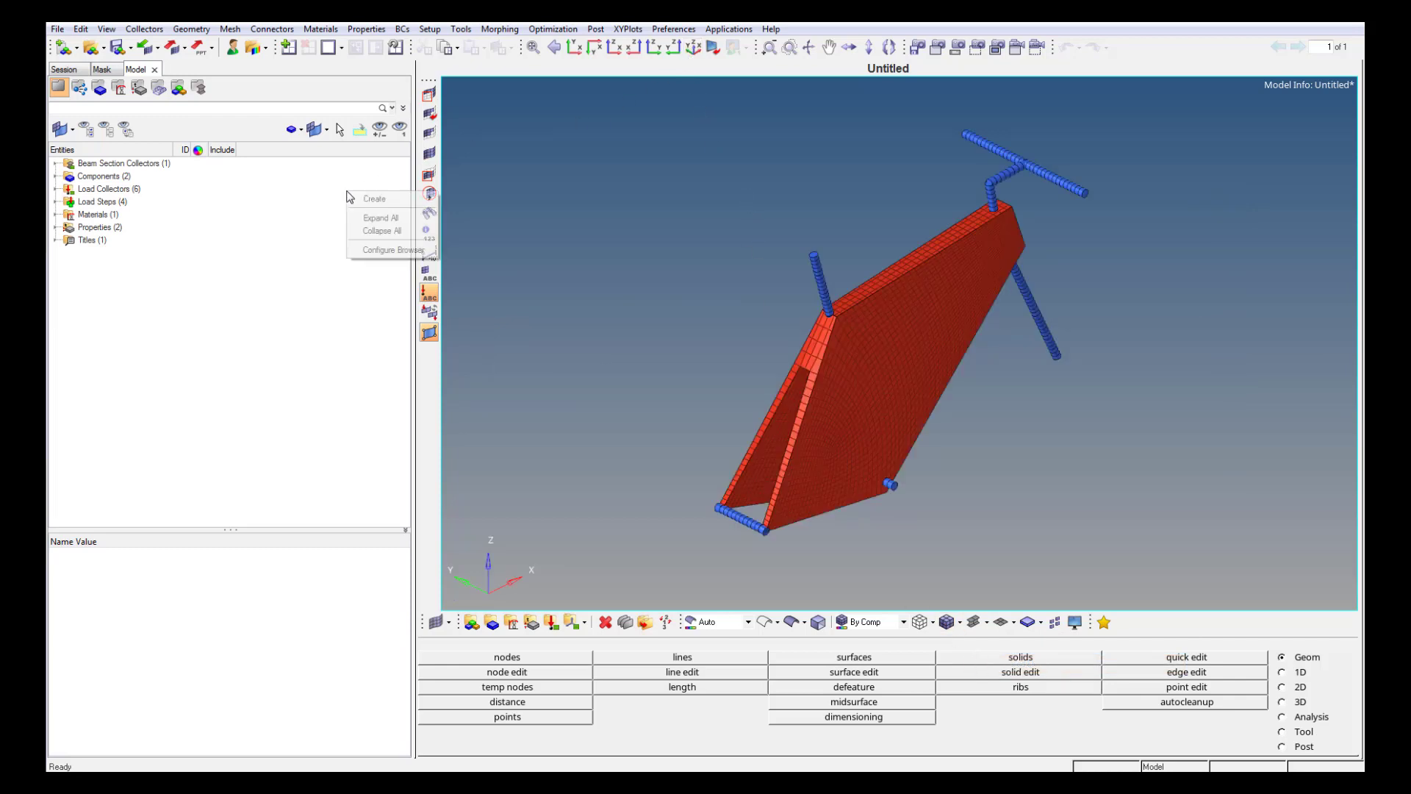
pyautogui.click(375, 218)
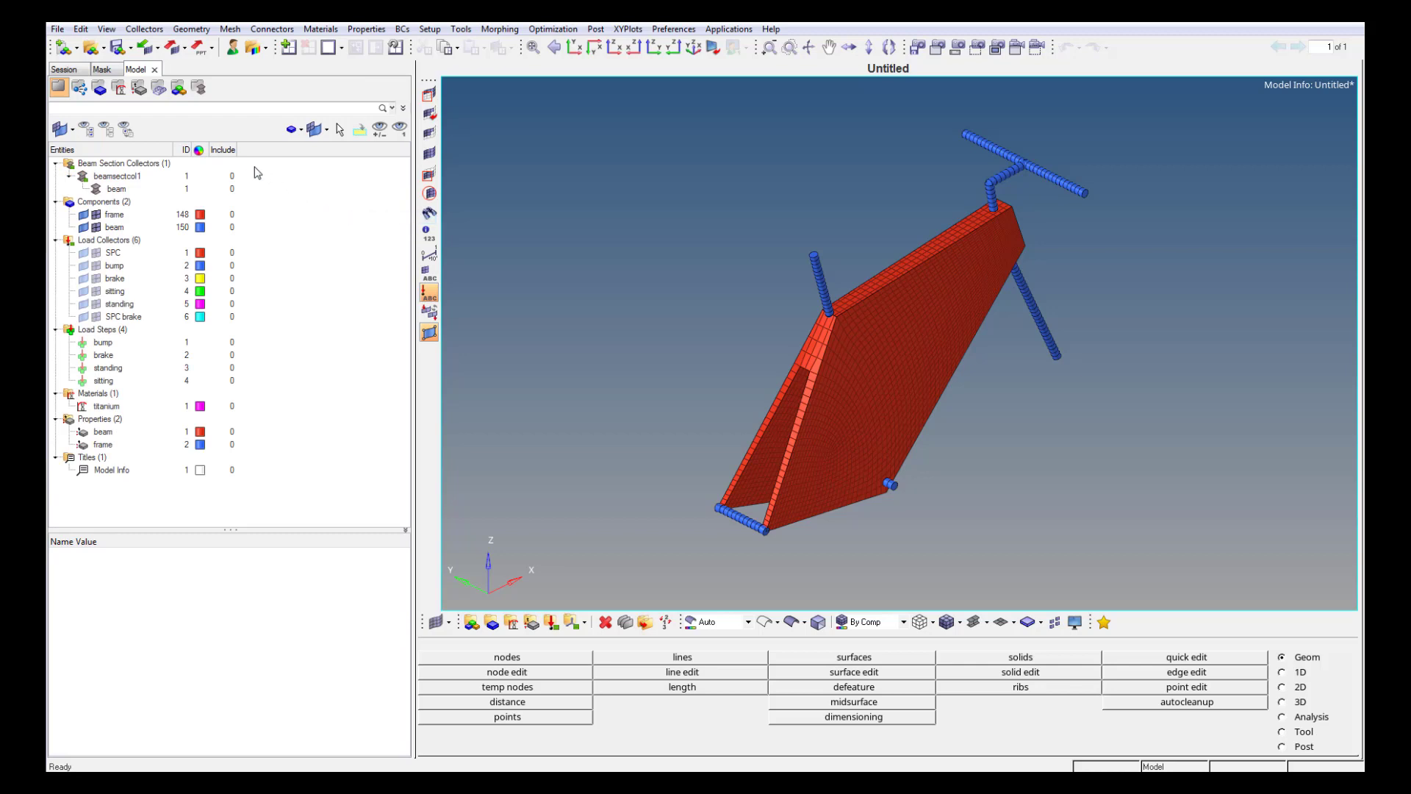
pyautogui.rightClick(125, 188)
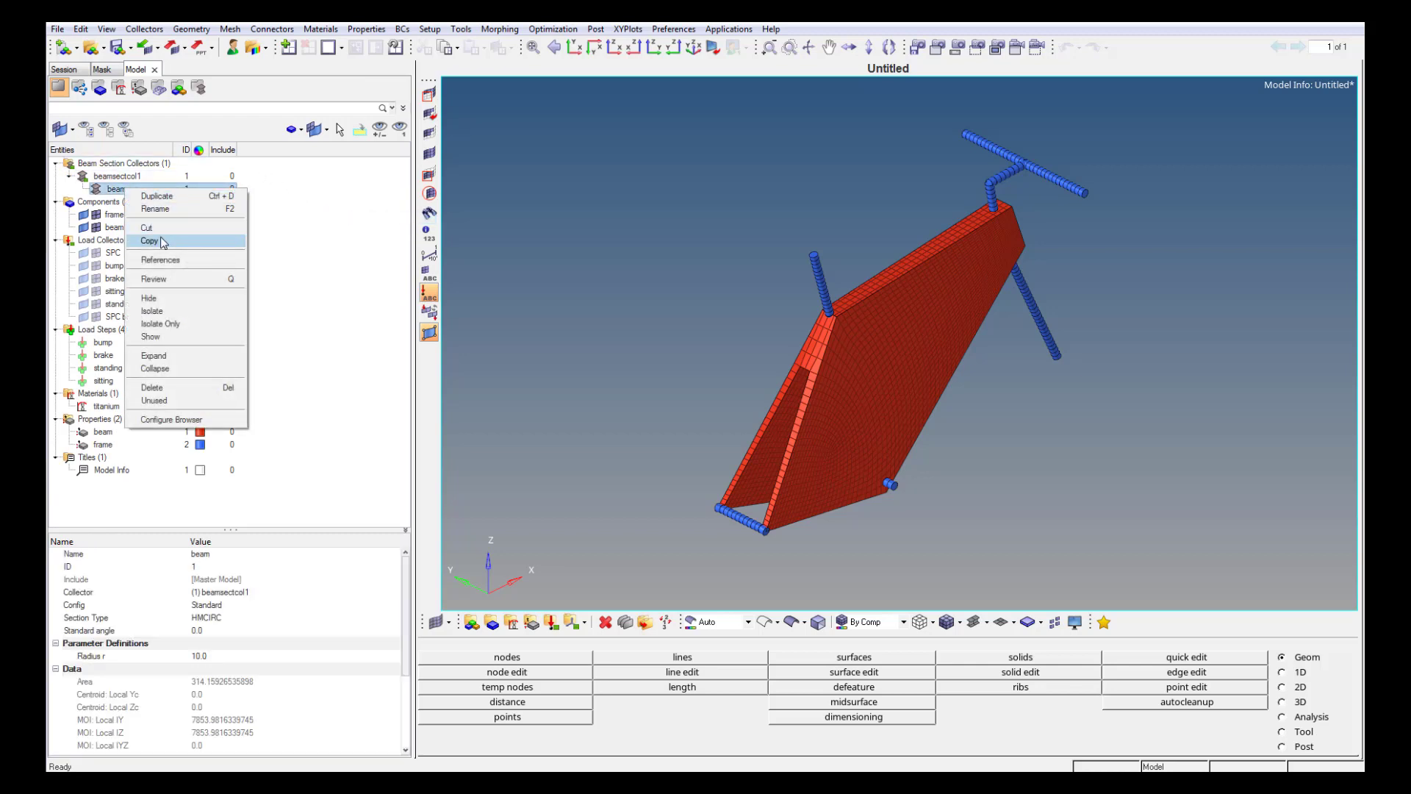
pyautogui.click(168, 278)
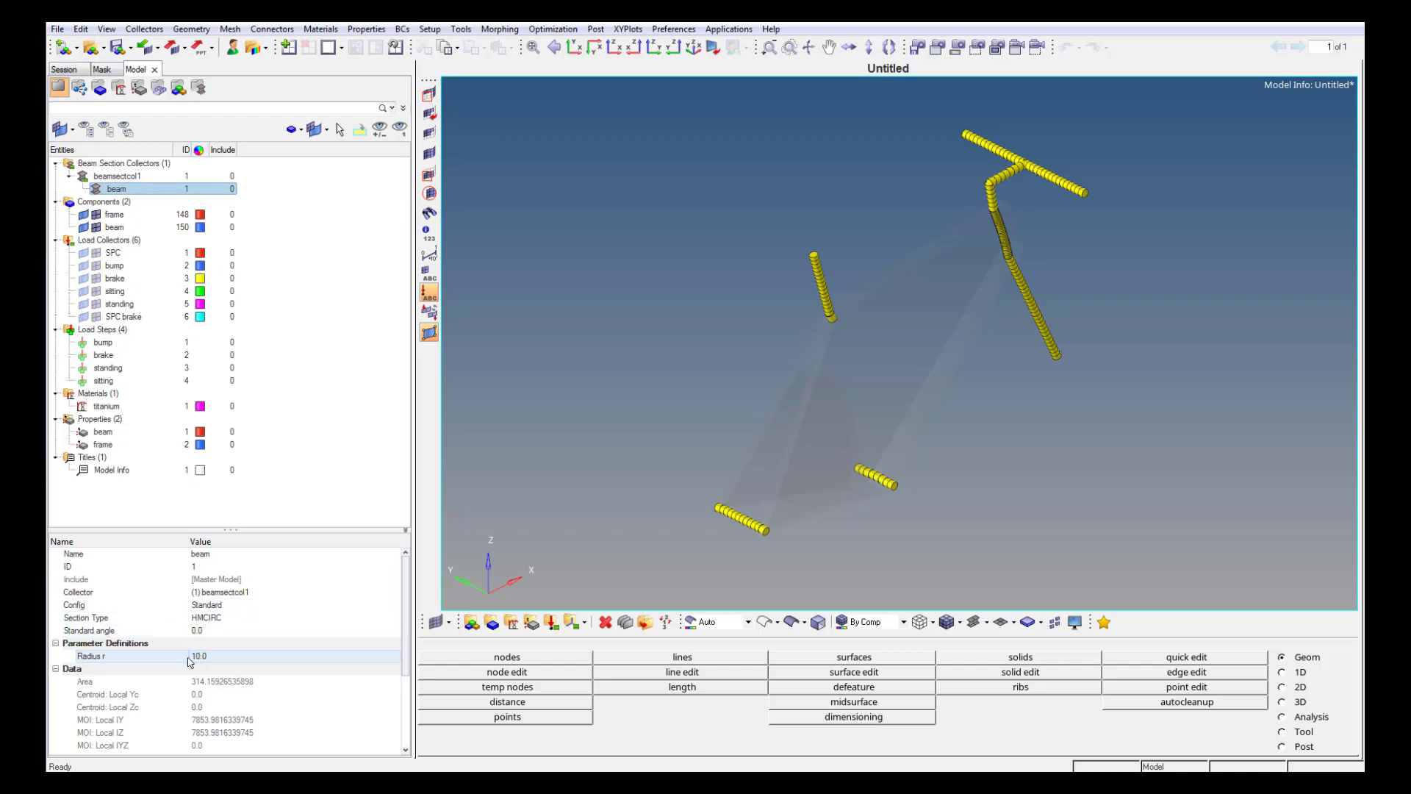
pyautogui.click(124, 217)
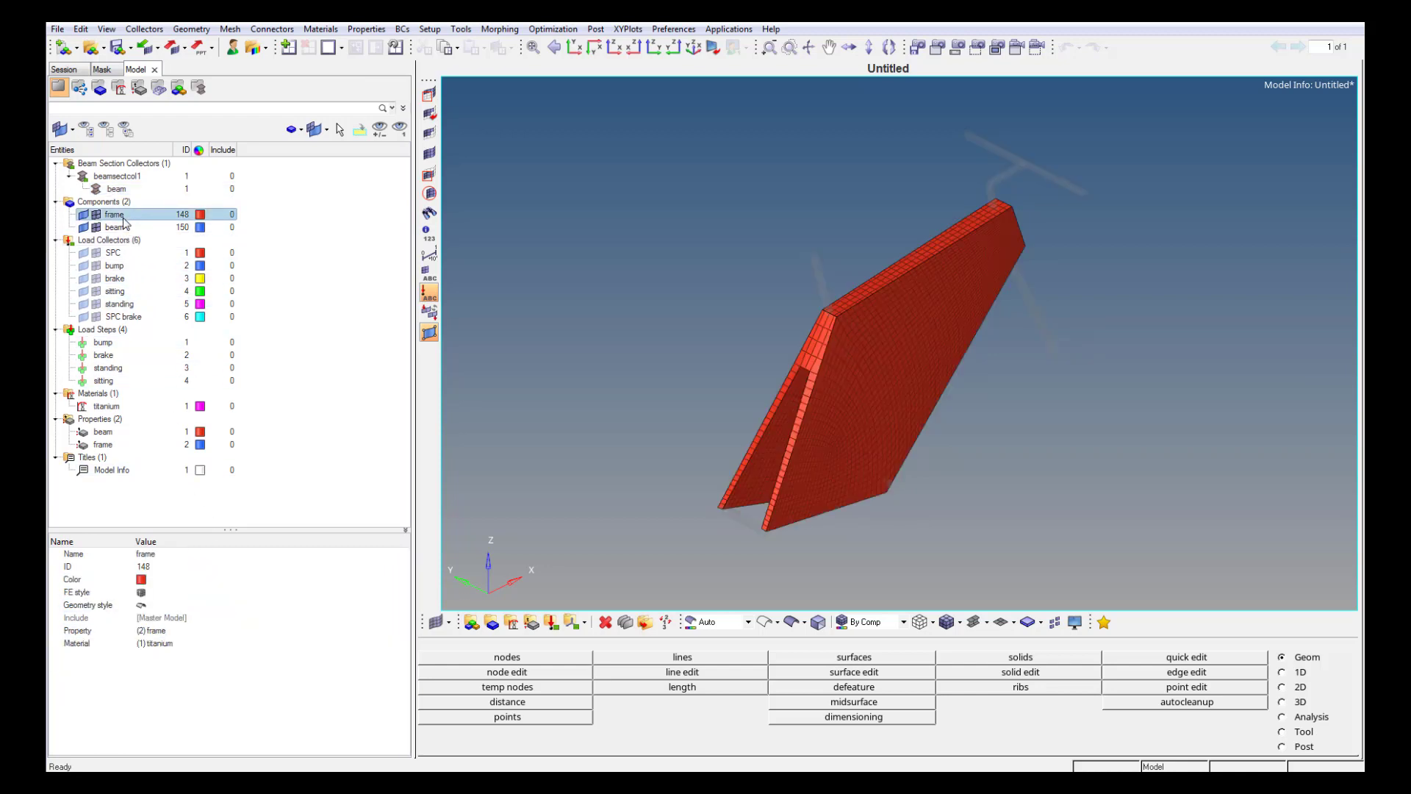
pyautogui.rightClick(125, 219)
pyautogui.click(156, 334)
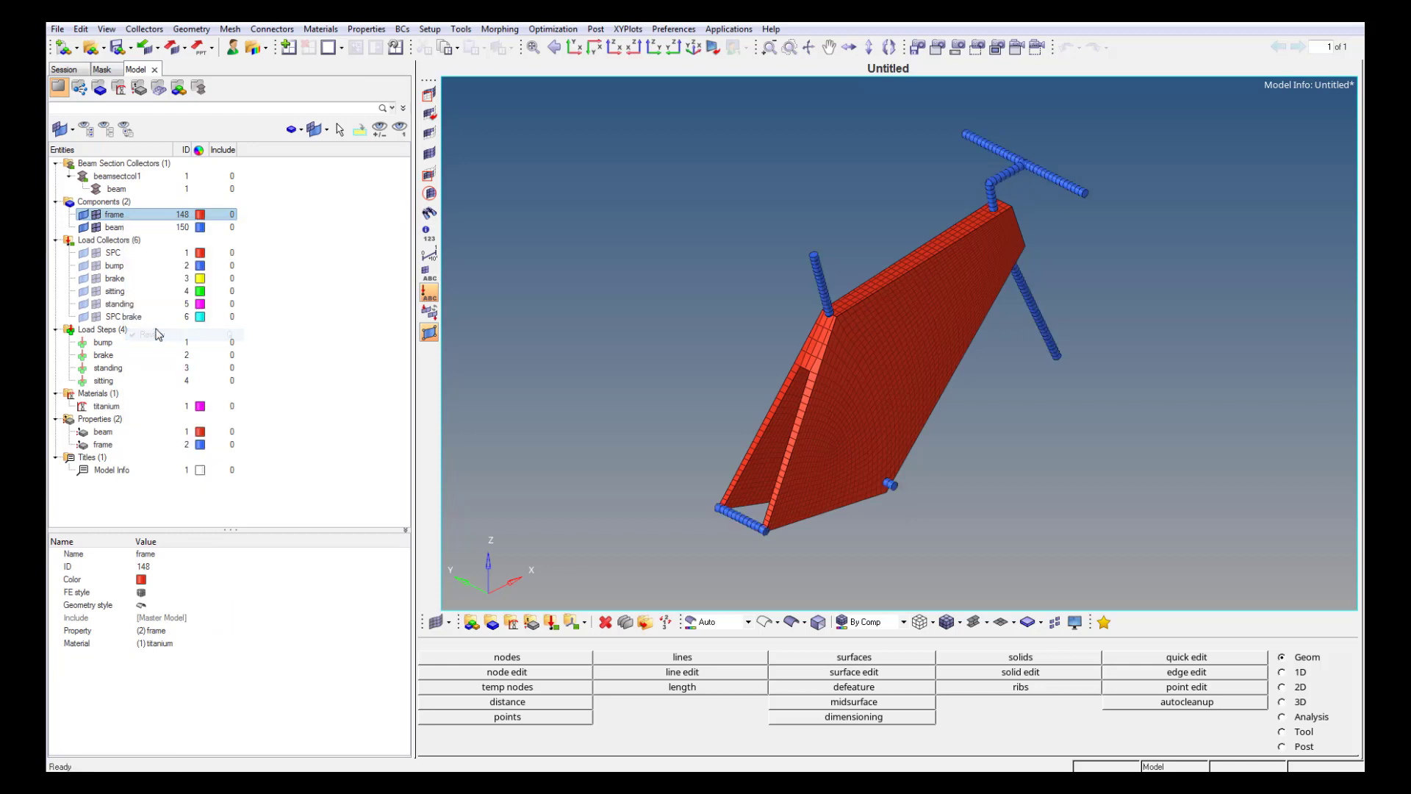
# Examine the forces and constraints of the bump, brake, standing and sitting load steps one after another.
pyautogui.click(83, 343)
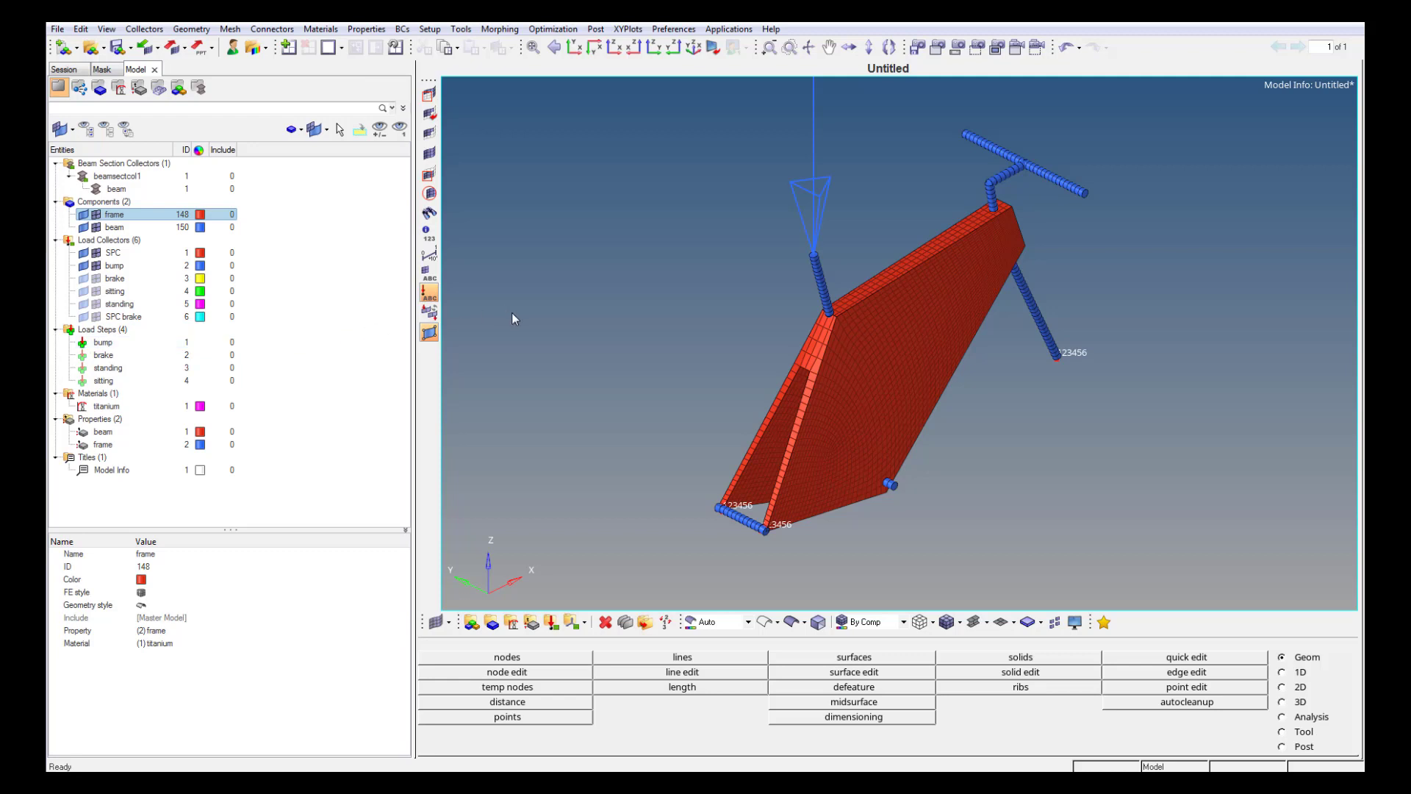
pyautogui.press('f')
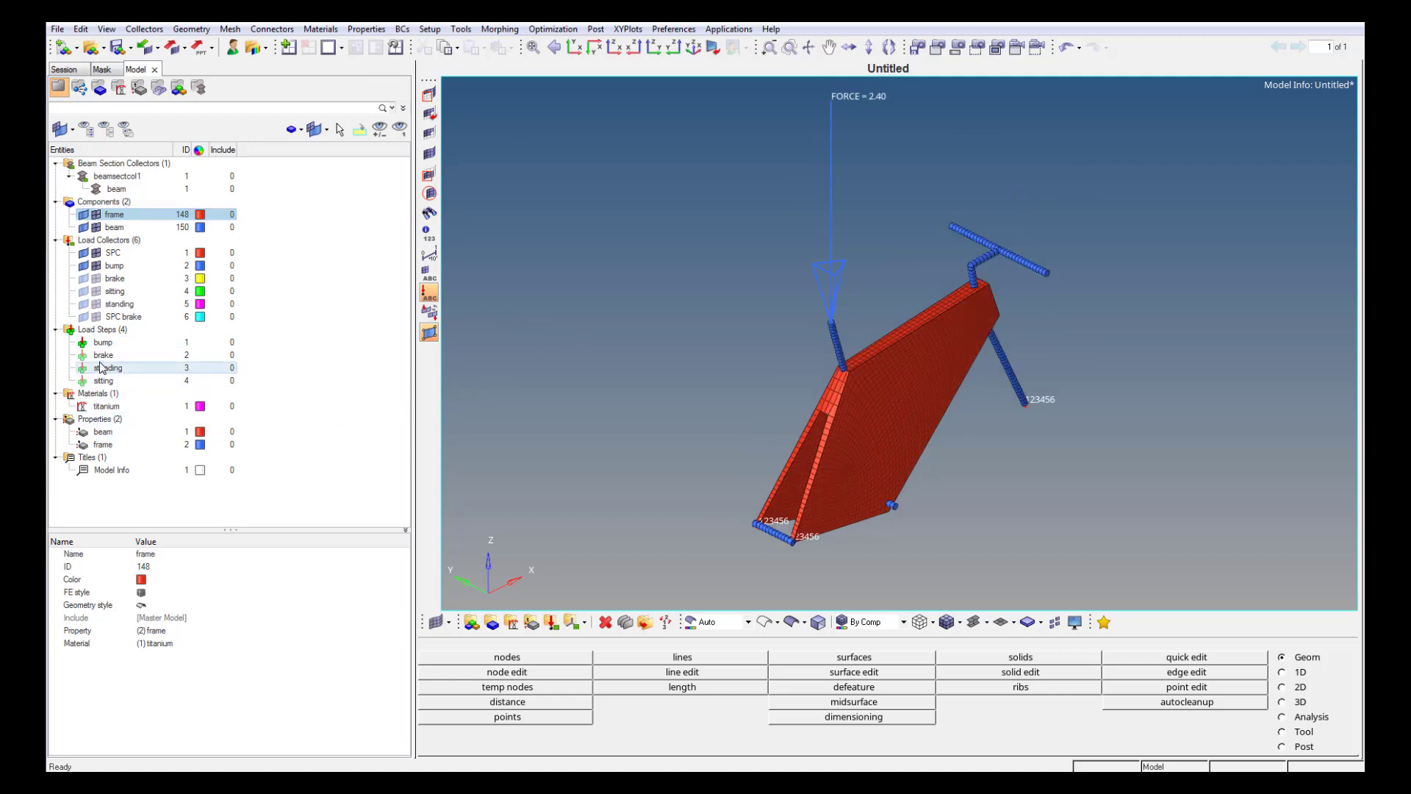
pyautogui.click(84, 357)
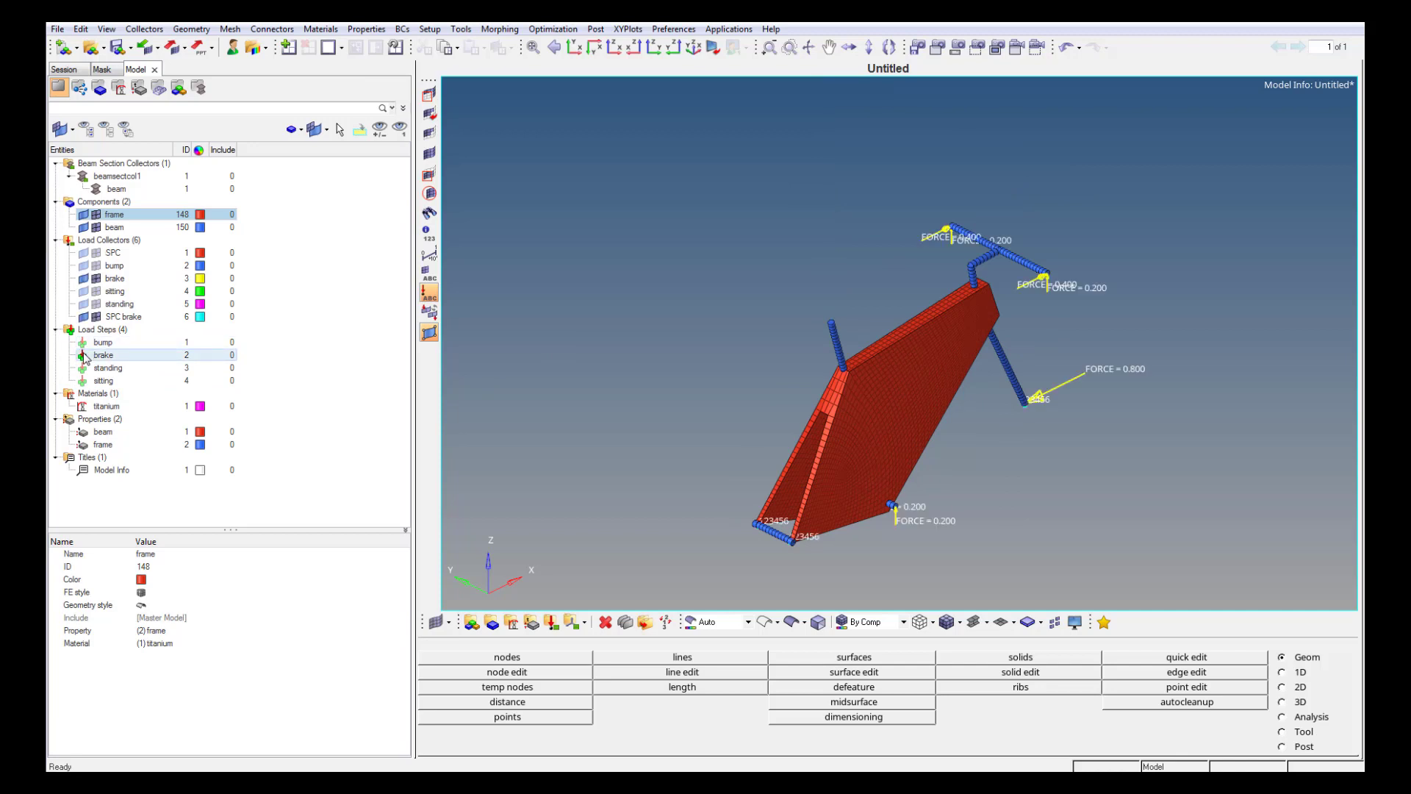
pyautogui.click(84, 357)
pyautogui.click(83, 369)
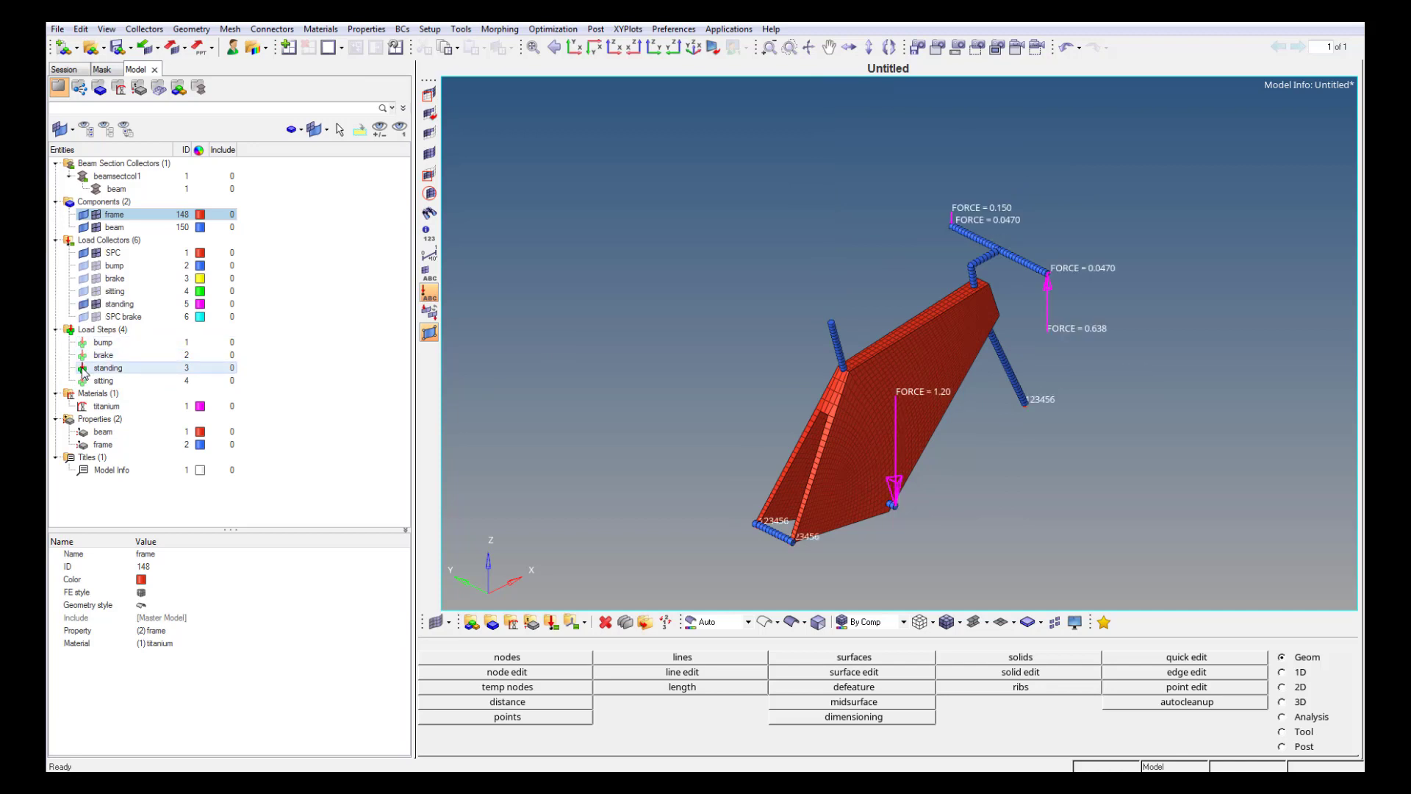
pyautogui.click(83, 370)
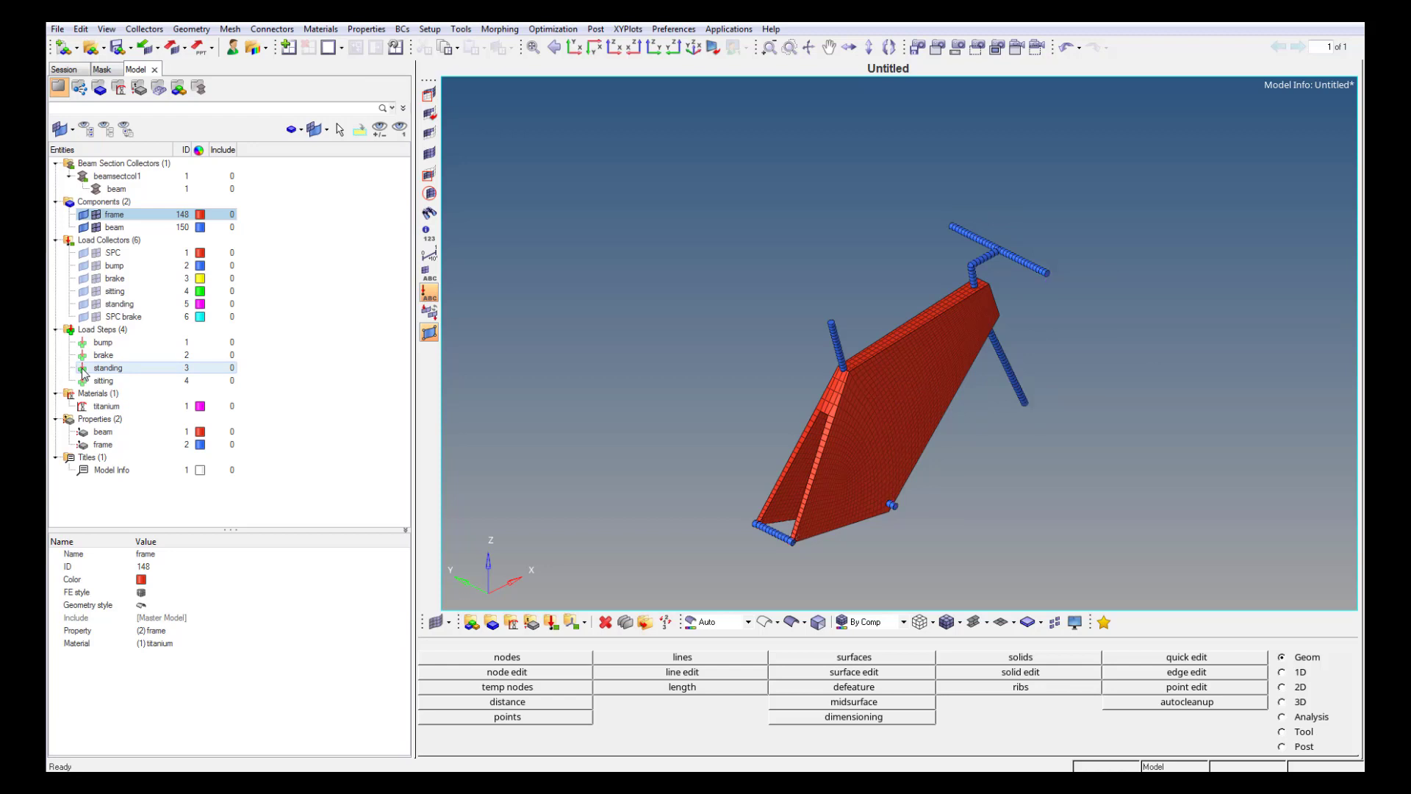
pyautogui.click(84, 382)
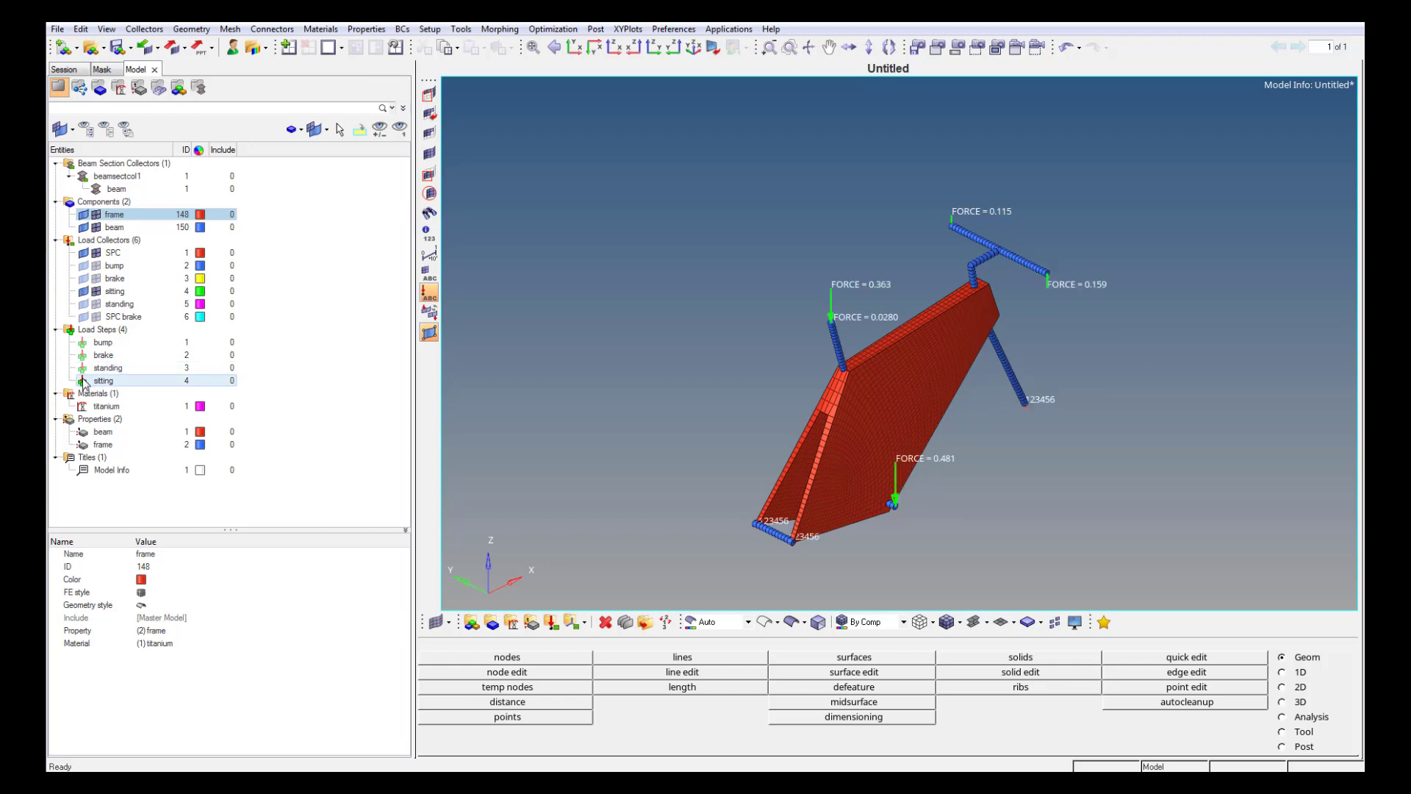
pyautogui.click(83, 381)
# Inspect the definitions of the titanium material and of the beam and frame properties.
pyautogui.click(110, 406)
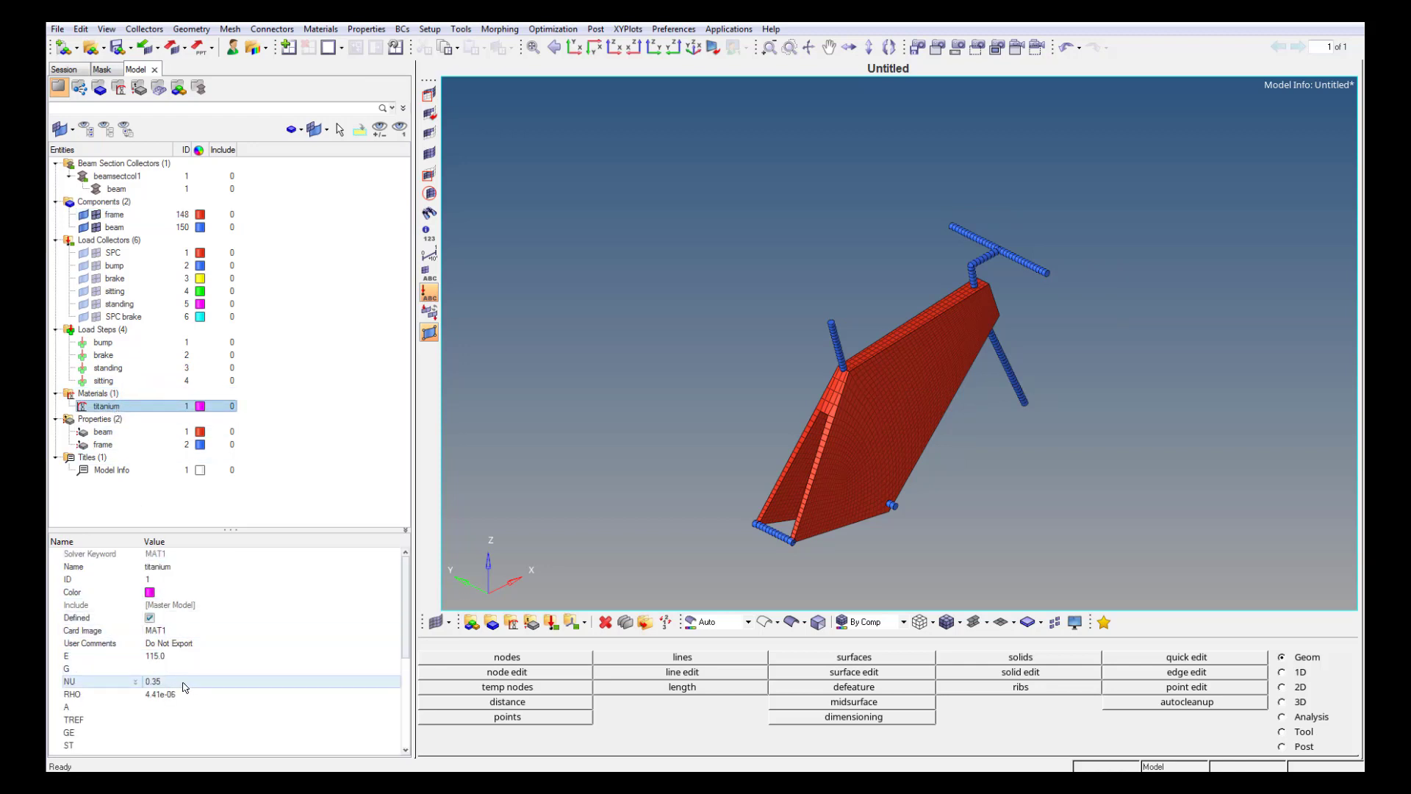
pyautogui.click(123, 435)
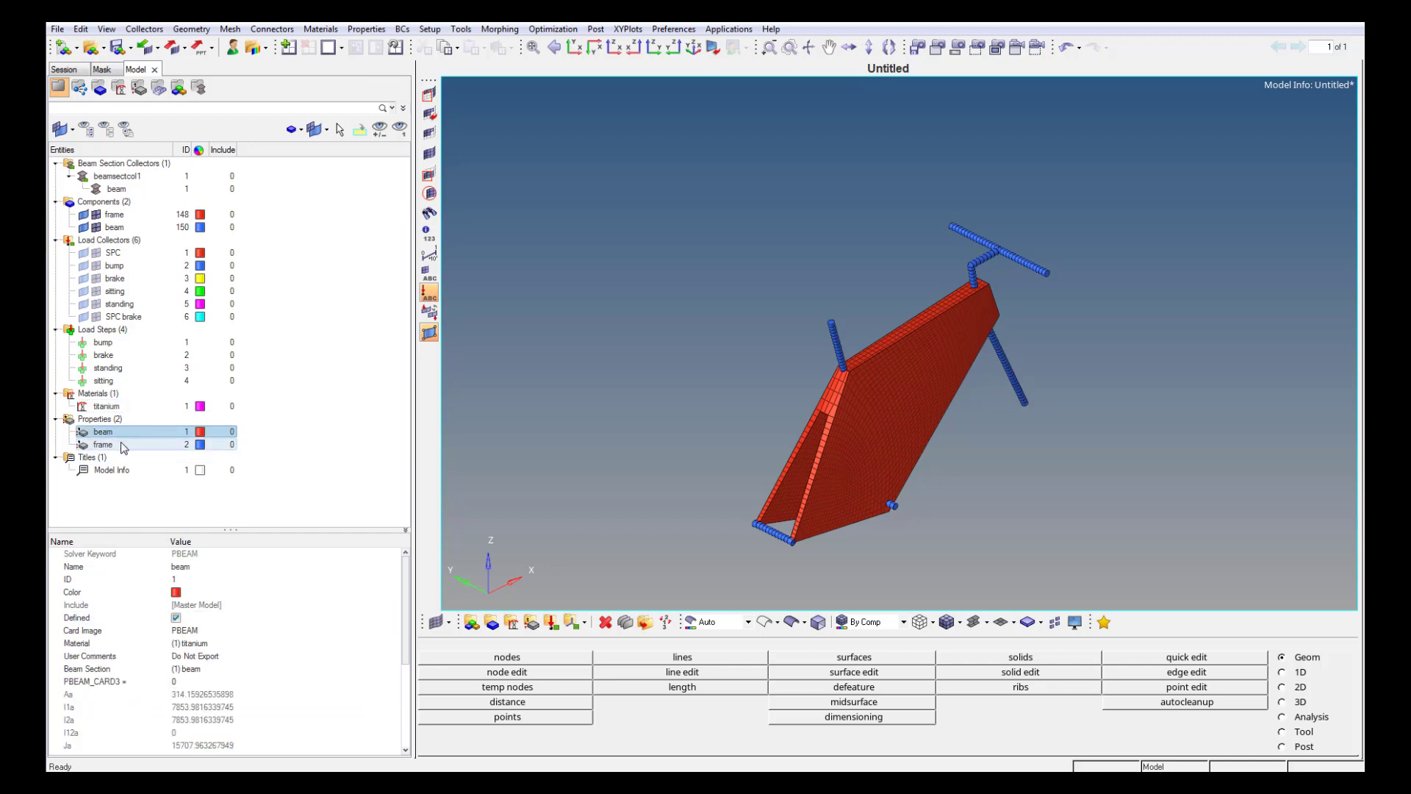
pyautogui.click(124, 446)
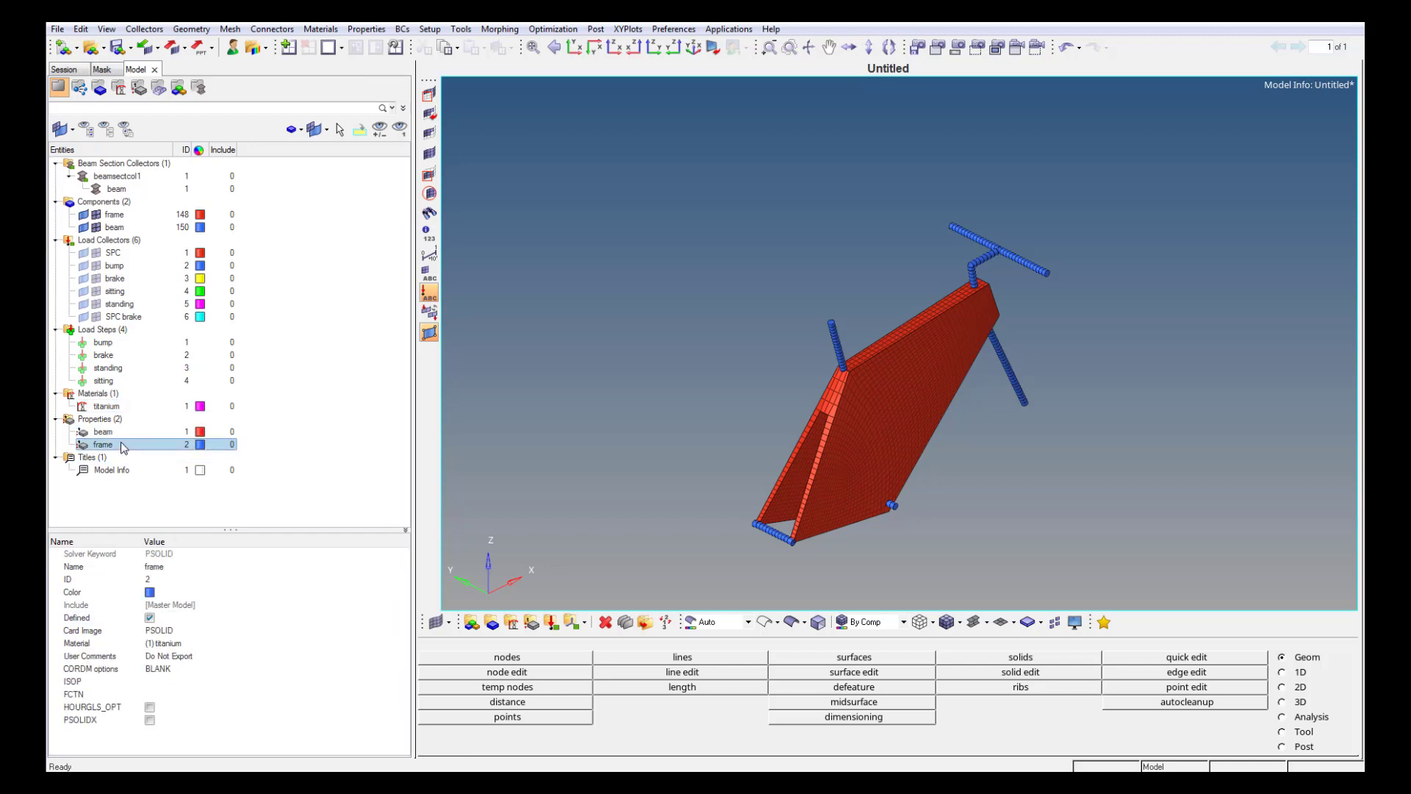
# Create a topology optimization design variable named lattice of type PSOLID for the frame property.
pyautogui.click(158, 88)
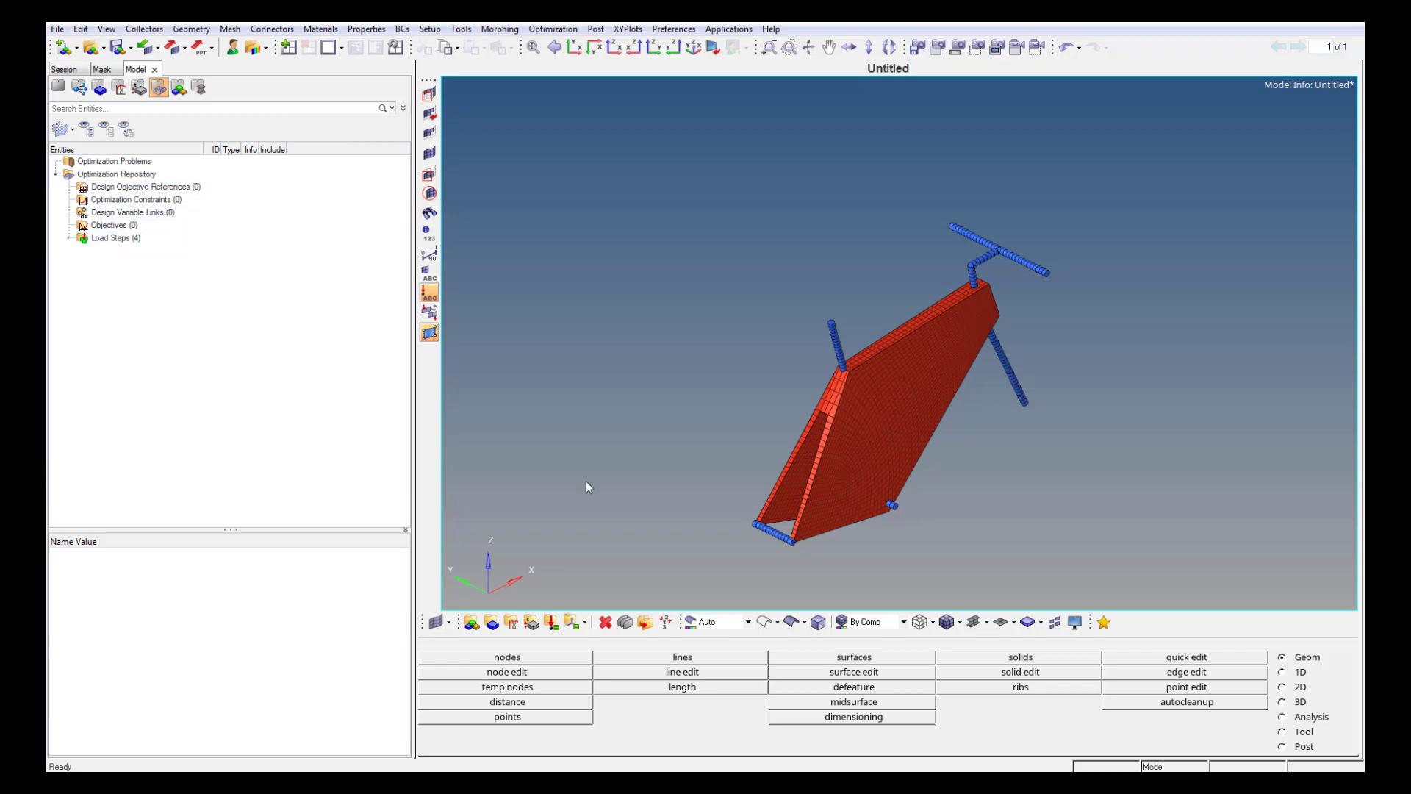
pyautogui.click(1283, 719)
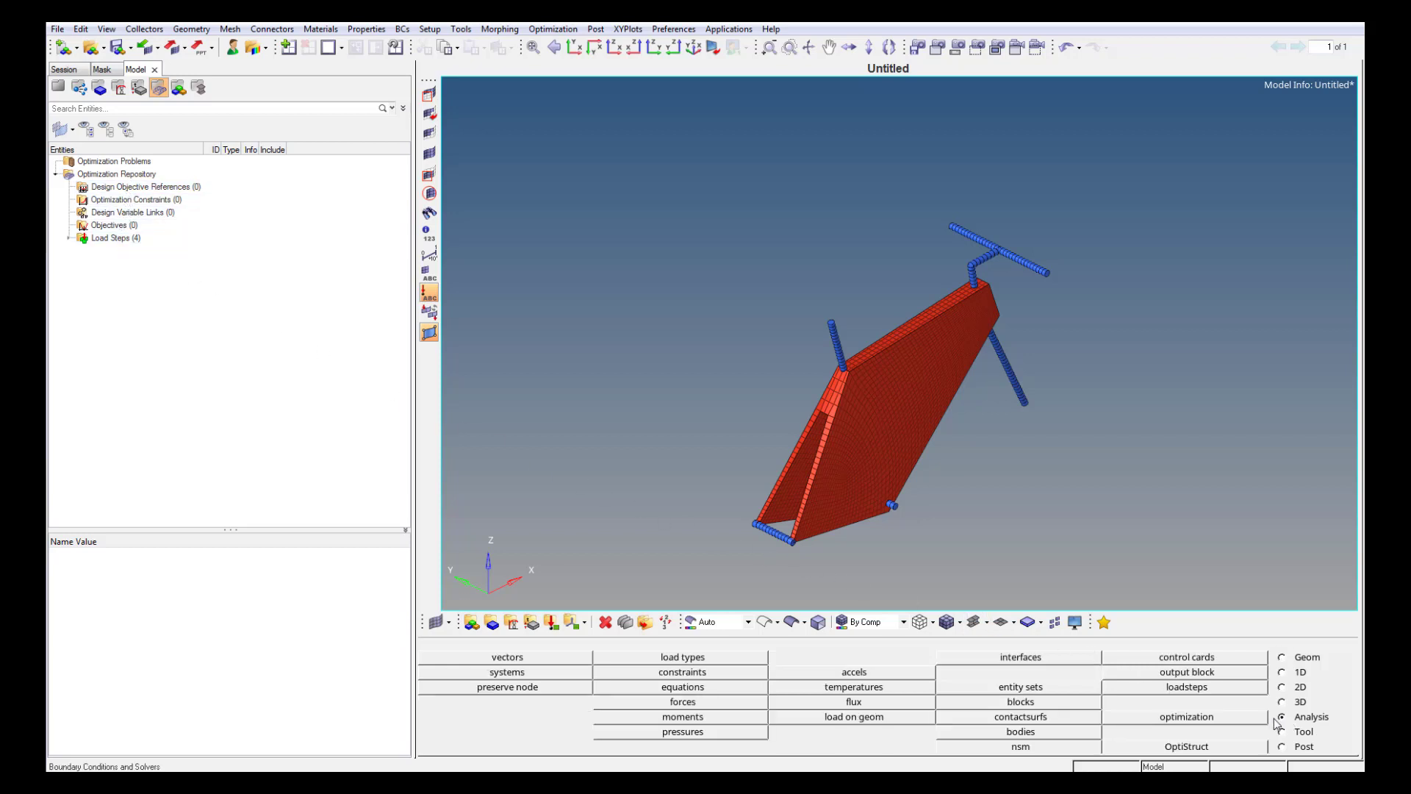
pyautogui.click(1249, 721)
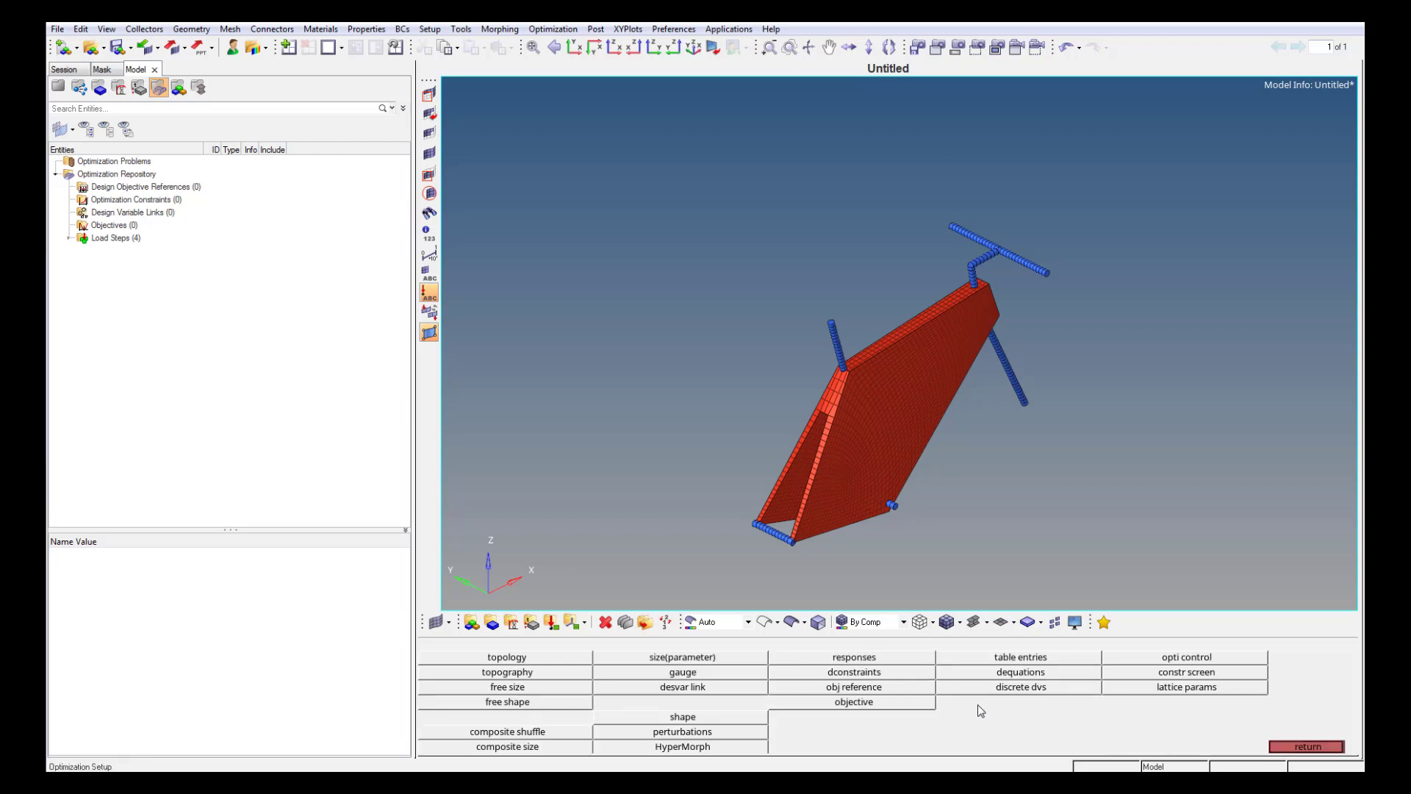
pyautogui.click(570, 657)
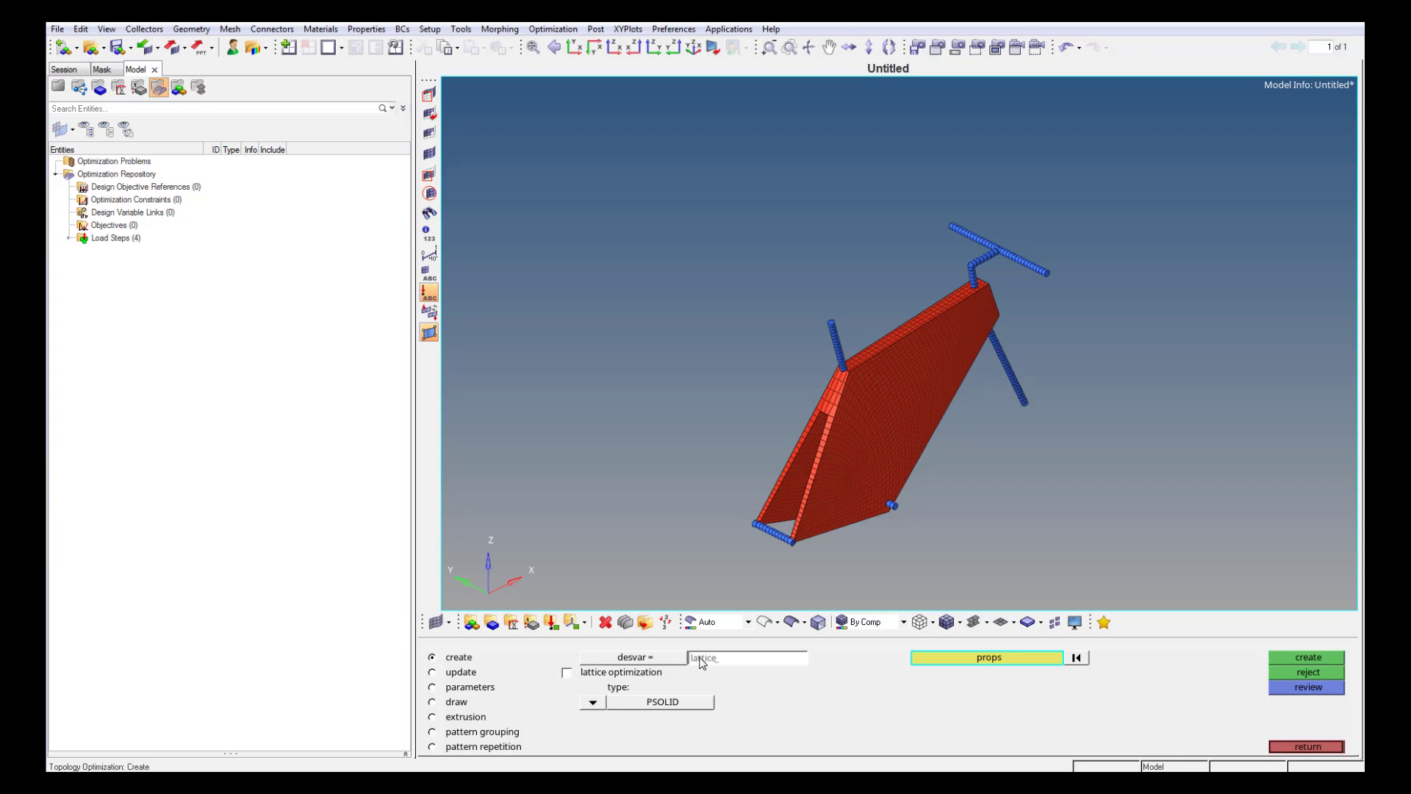
pyautogui.press('Return')
pyautogui.click(592, 702)
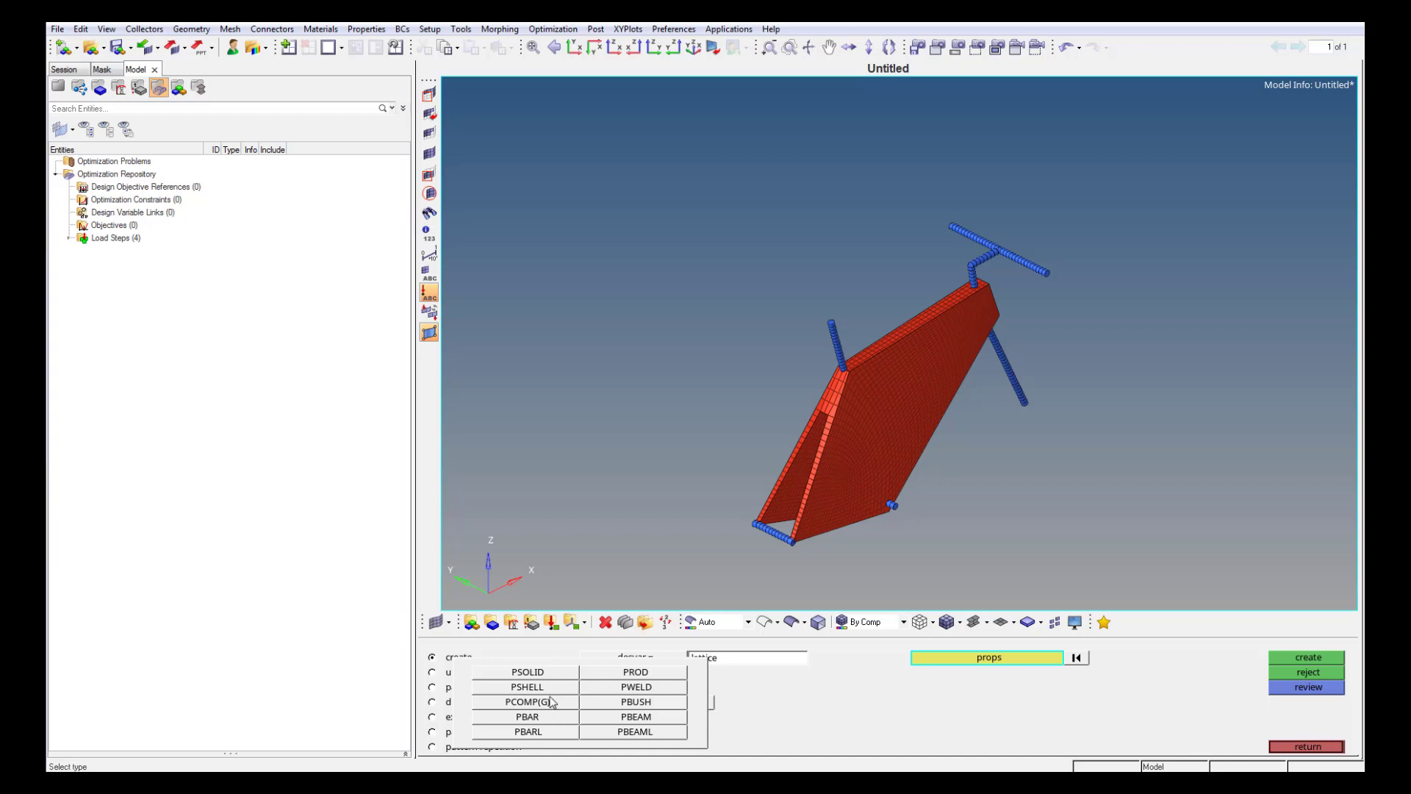
pyautogui.click(548, 674)
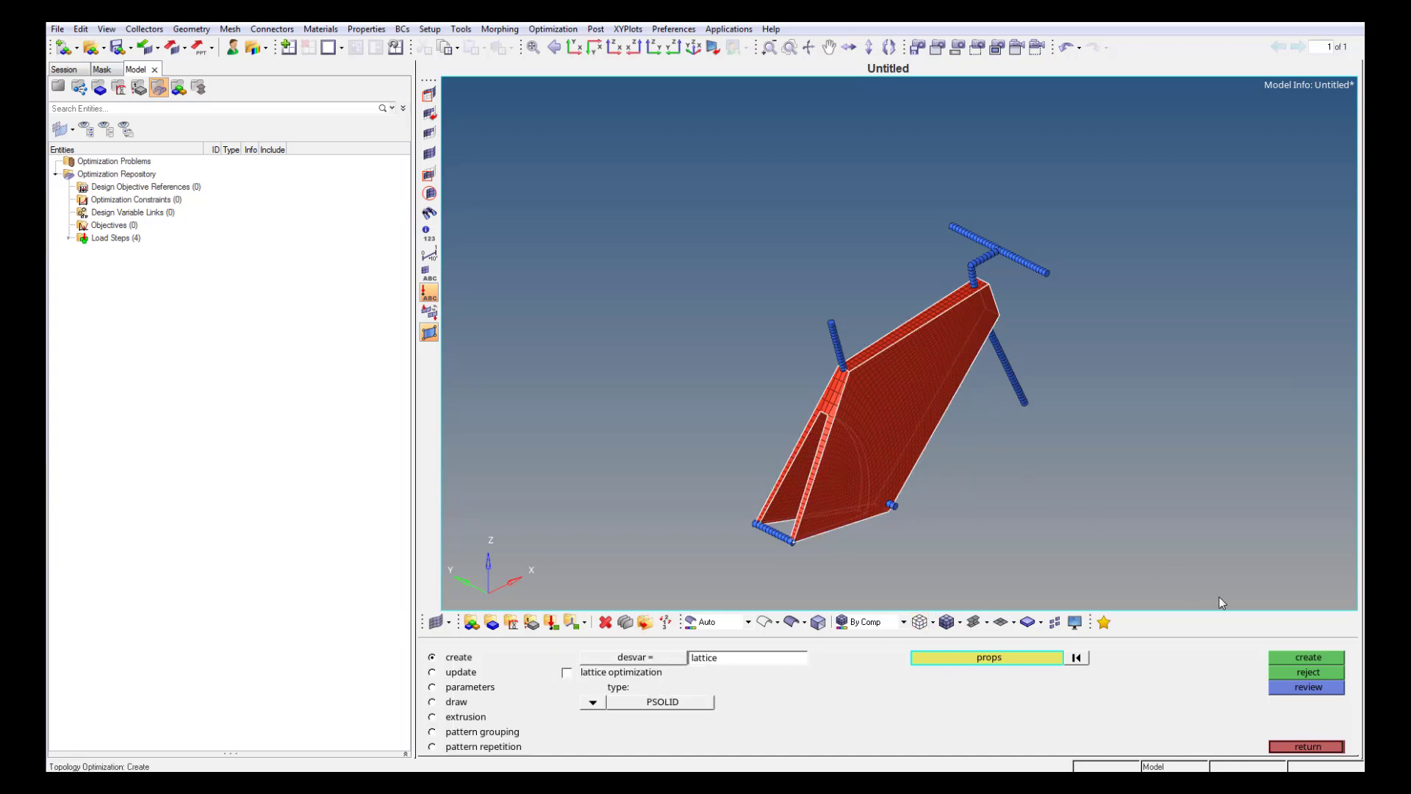
pyautogui.click(1328, 656)
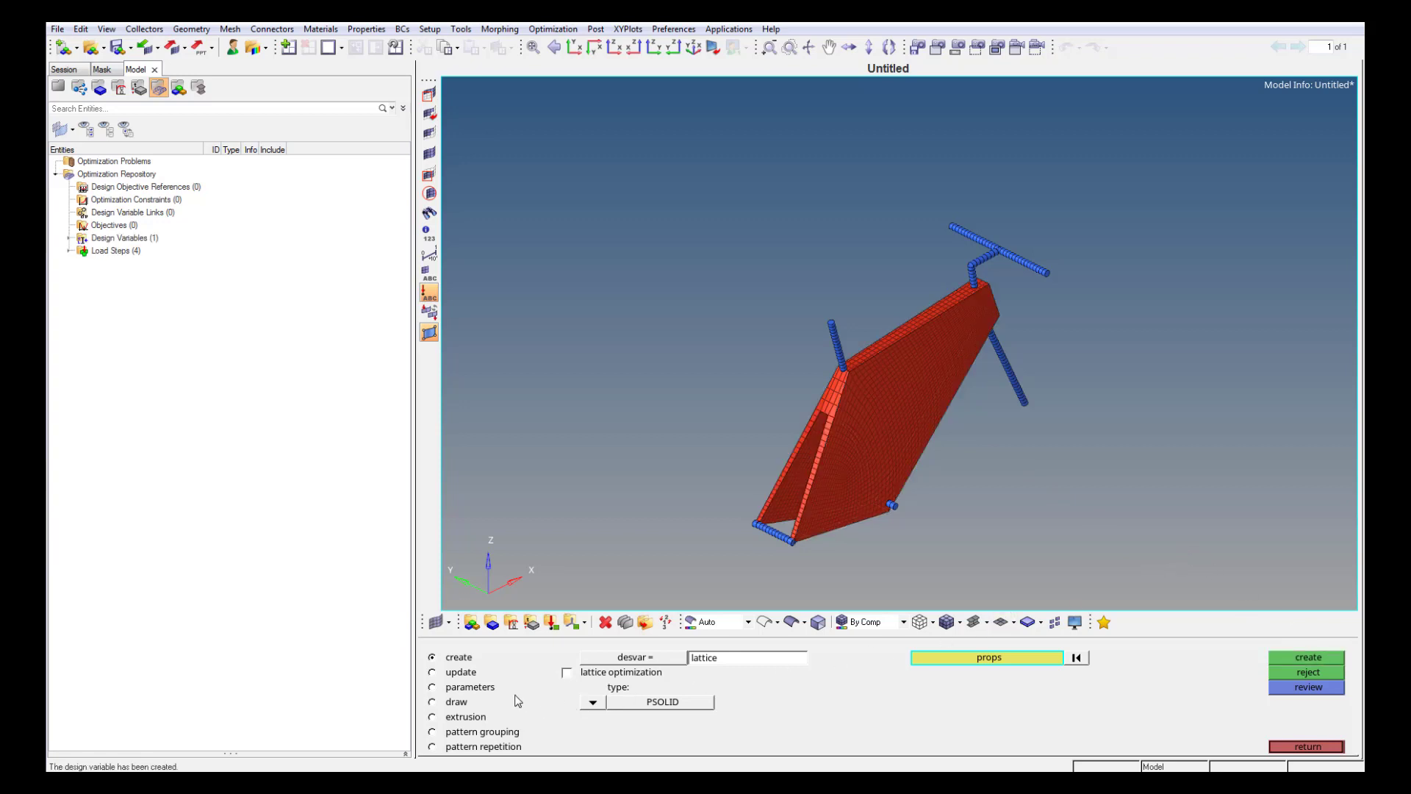
# Add a stress constraint of 0.5 to the lattice design variable's parameters and update it.
pyautogui.click(478, 689)
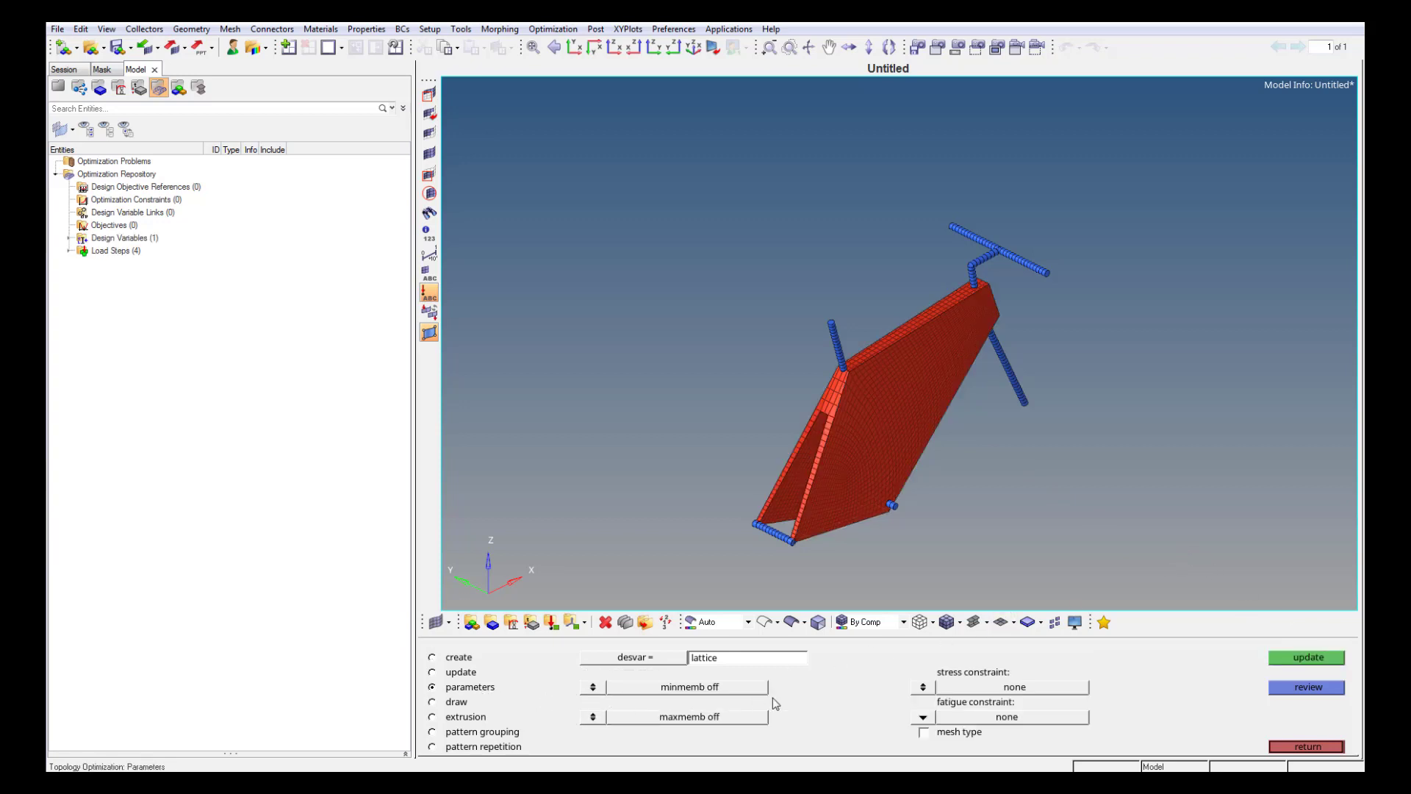
pyautogui.click(926, 688)
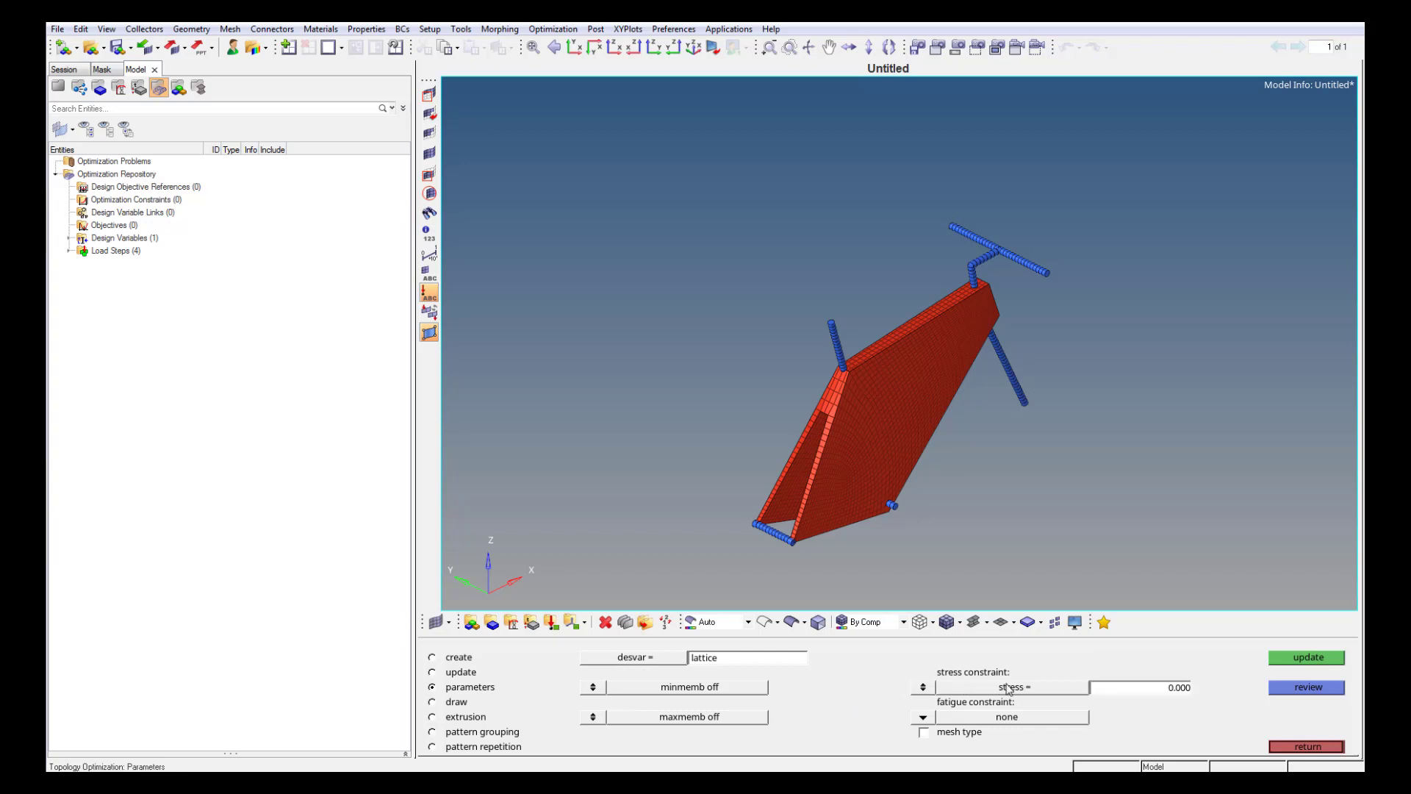
pyautogui.click(1096, 694)
pyautogui.press('BackSpace')
pyautogui.write('.5')
pyautogui.press('Return')
pyautogui.click(1301, 661)
# Apply one-plane symmetry pattern grouping to the lattice design variable, using an anchor node and first node across the frame's width near the handlebar.
pyautogui.click(507, 732)
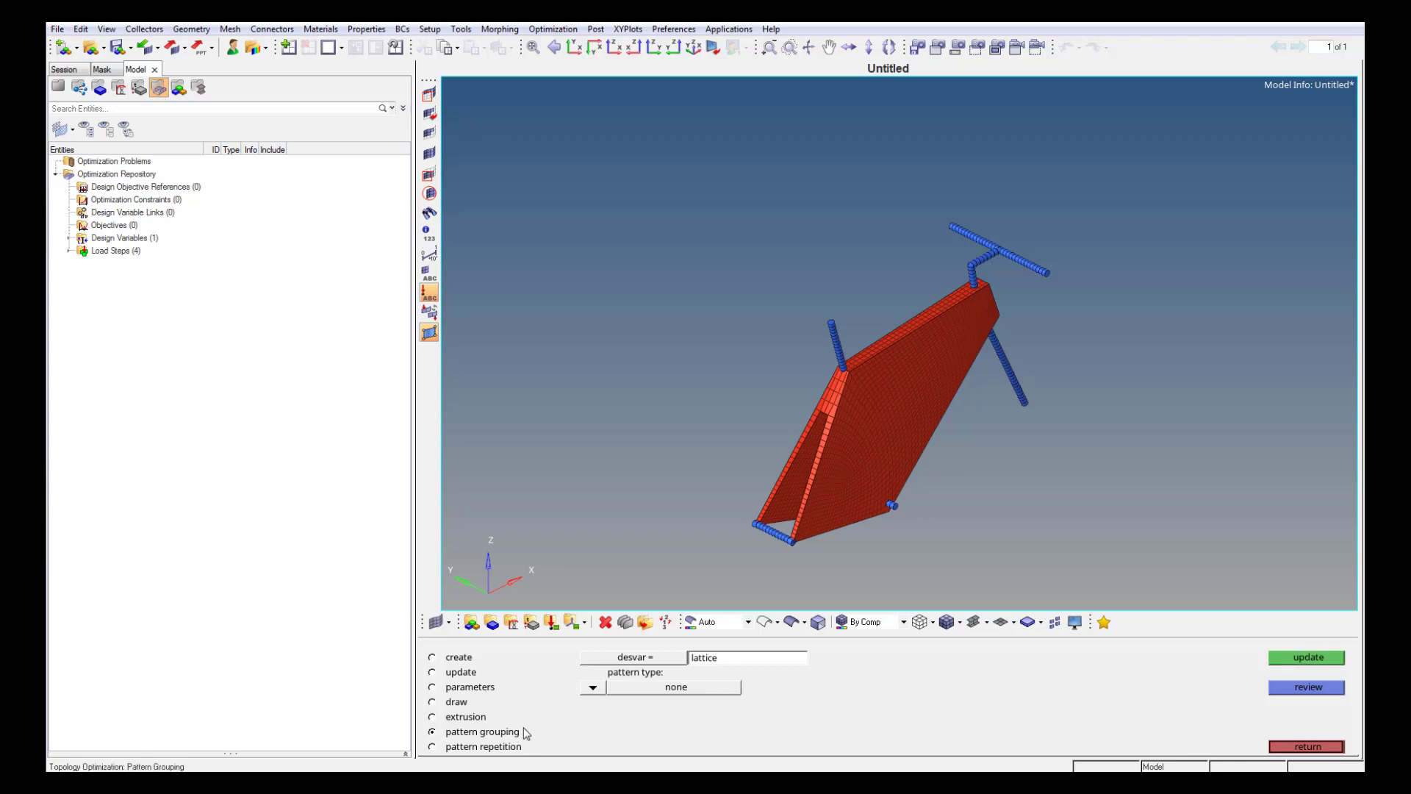
pyautogui.click(592, 687)
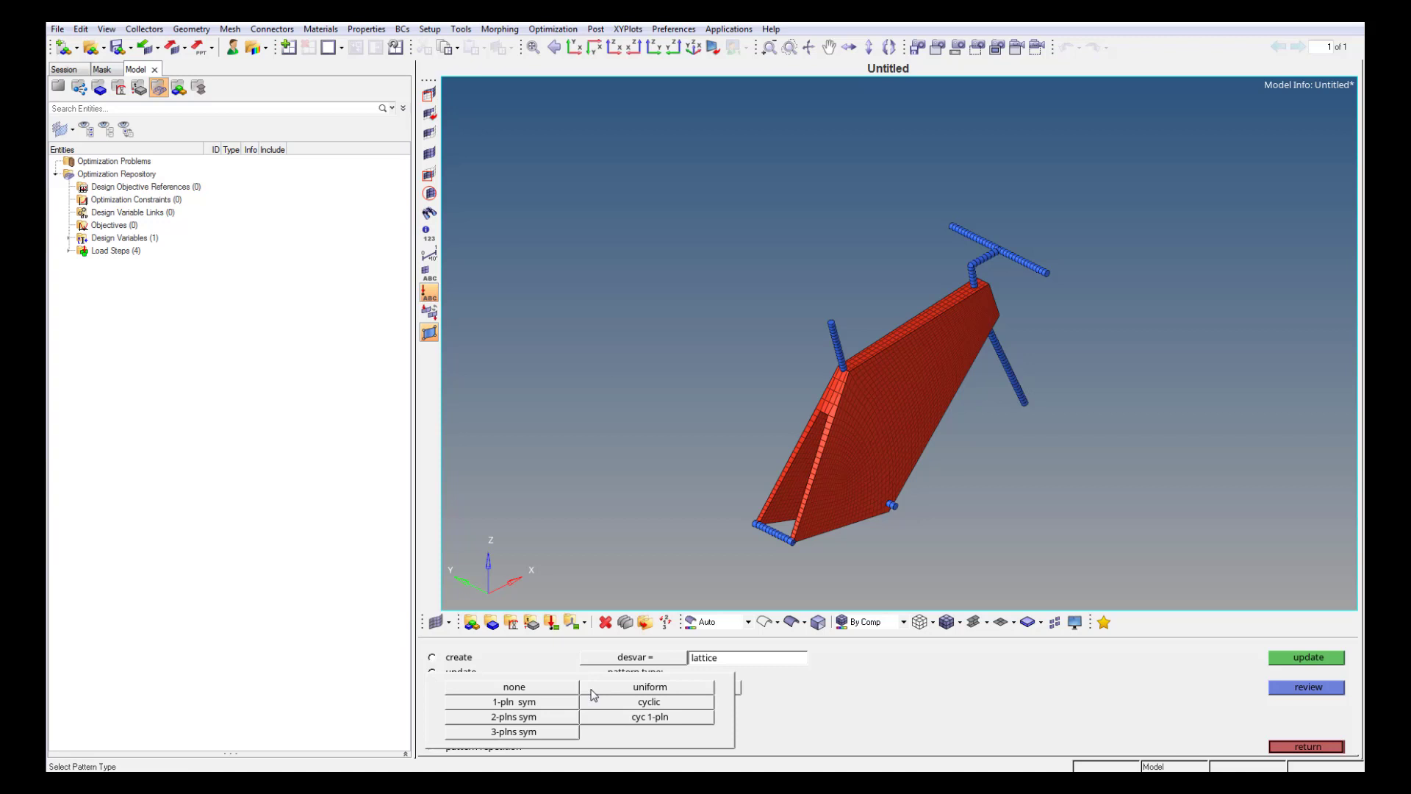
pyautogui.click(554, 705)
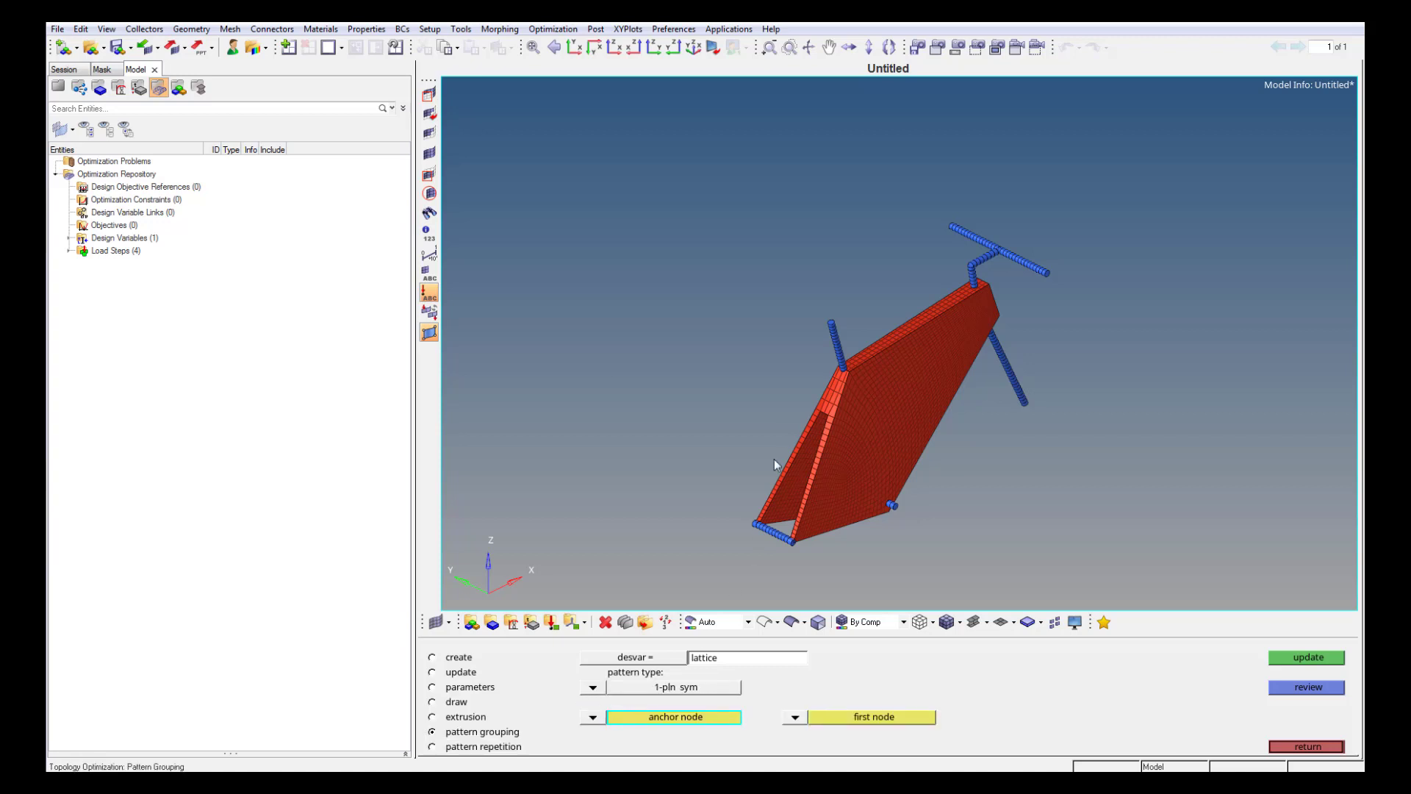
pyautogui.scroll(5, 997, 285)
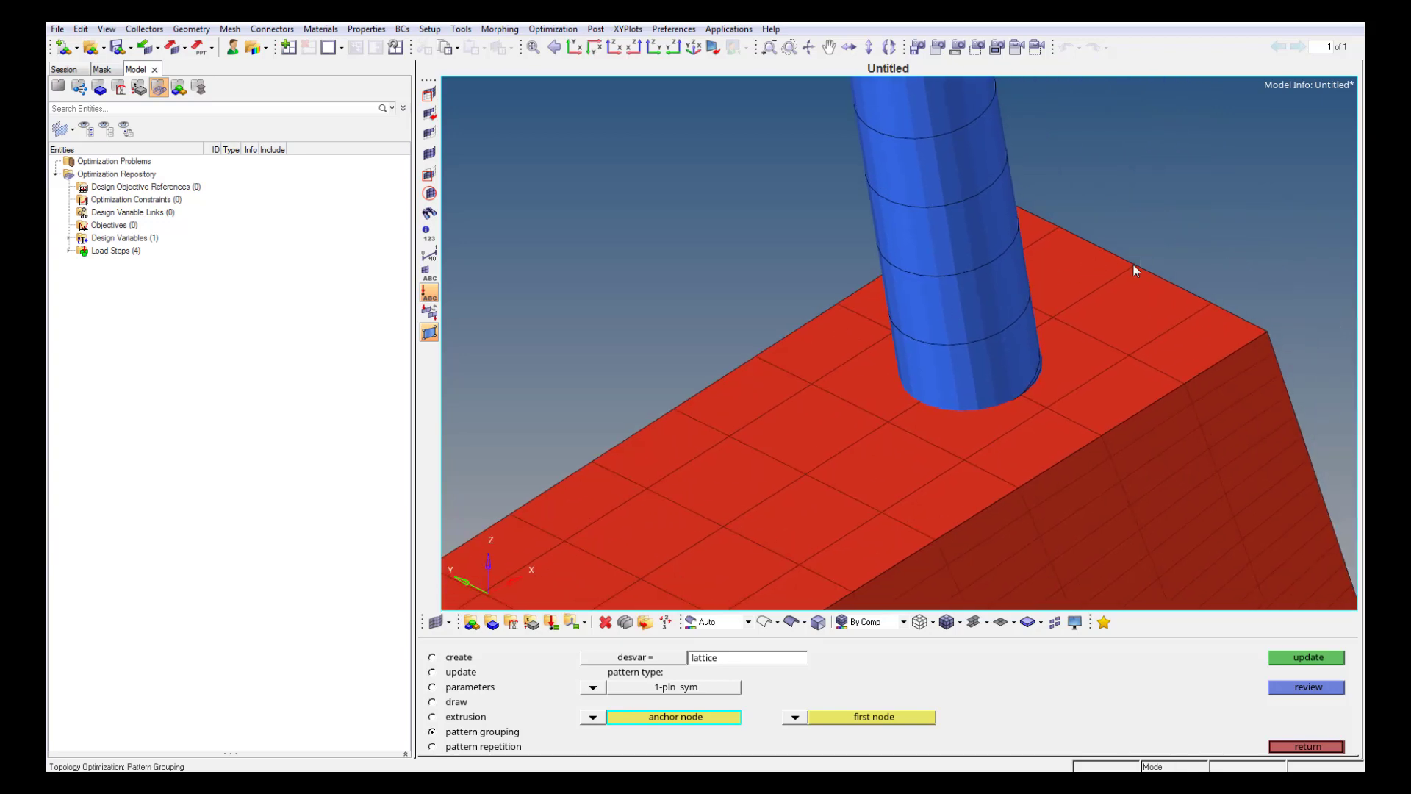
pyautogui.click(1134, 265)
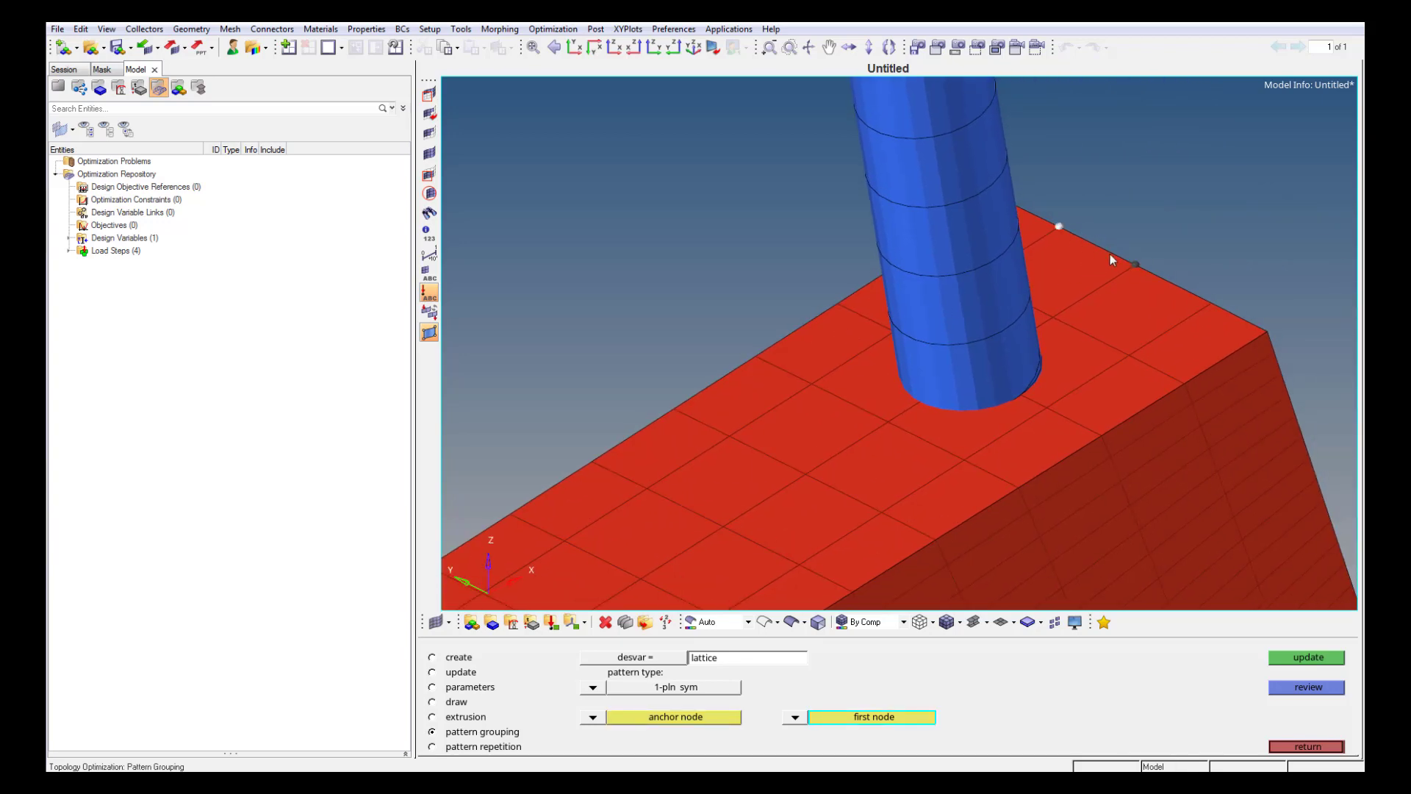
pyautogui.keyDown('ctrl'); pyautogui.moveTo(1128, 261); pyautogui.dragTo(924, 307); pyautogui.keyUp('ctrl')
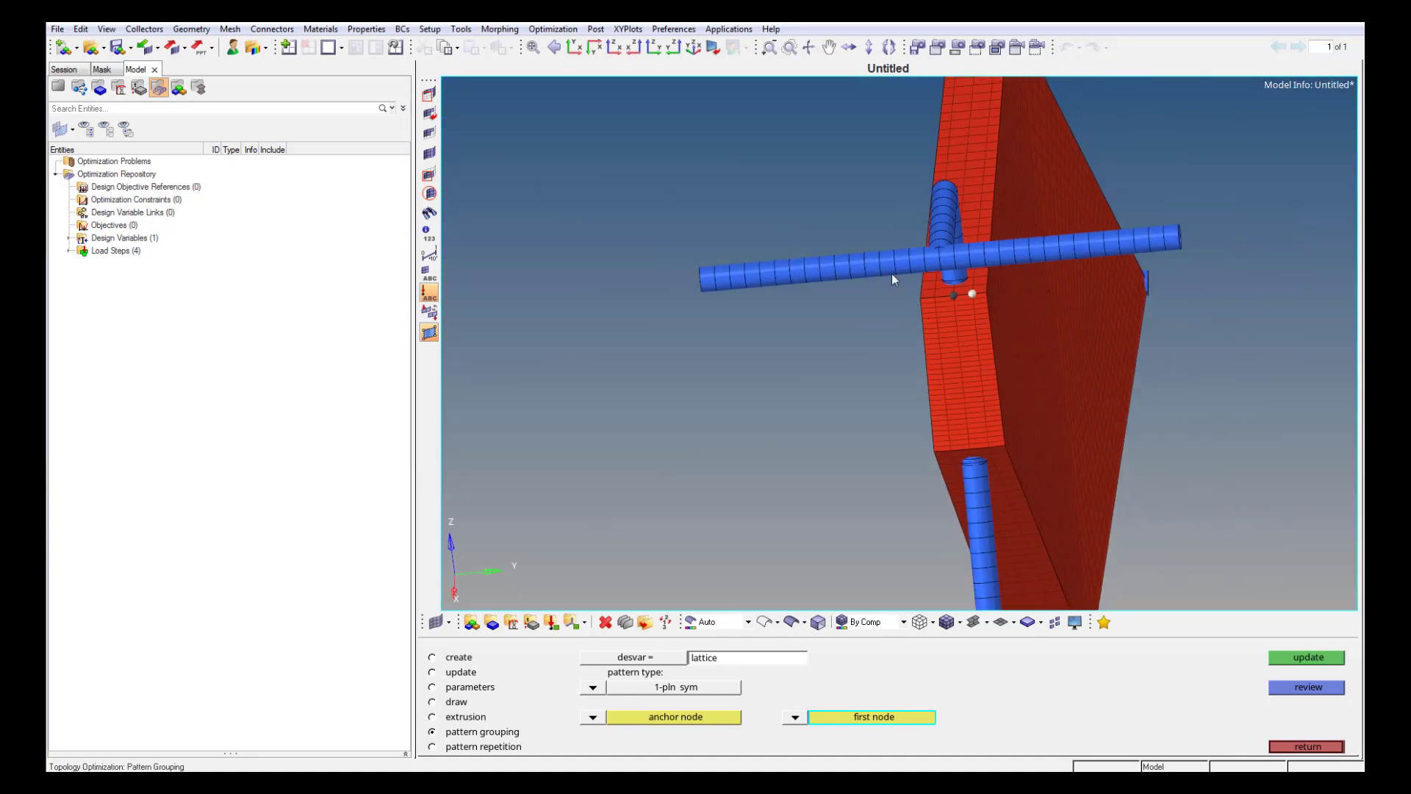
pyautogui.click(651, 47)
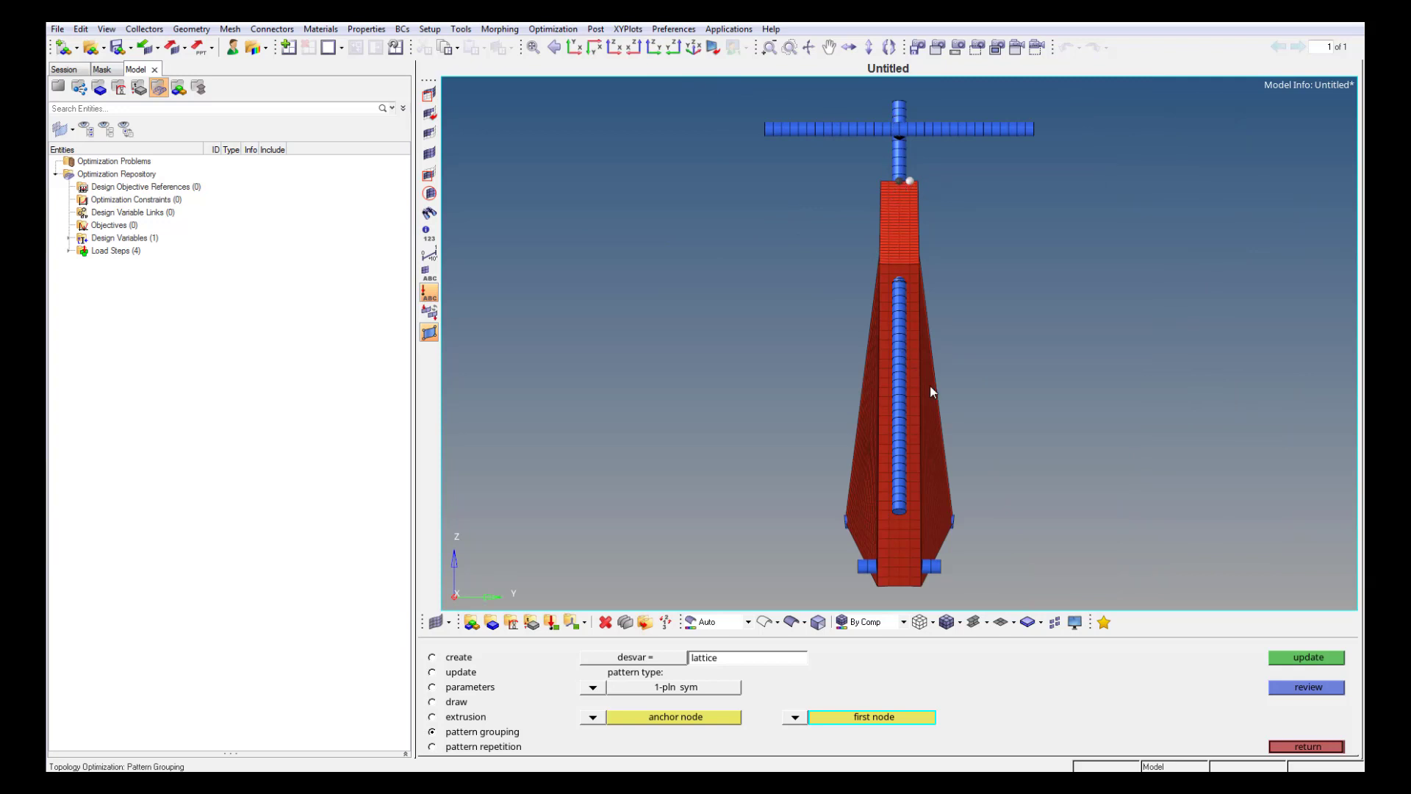
pyautogui.click(1309, 659)
# Enable lattice optimization on the lattice design variable with lattice type 1.
pyautogui.click(463, 672)
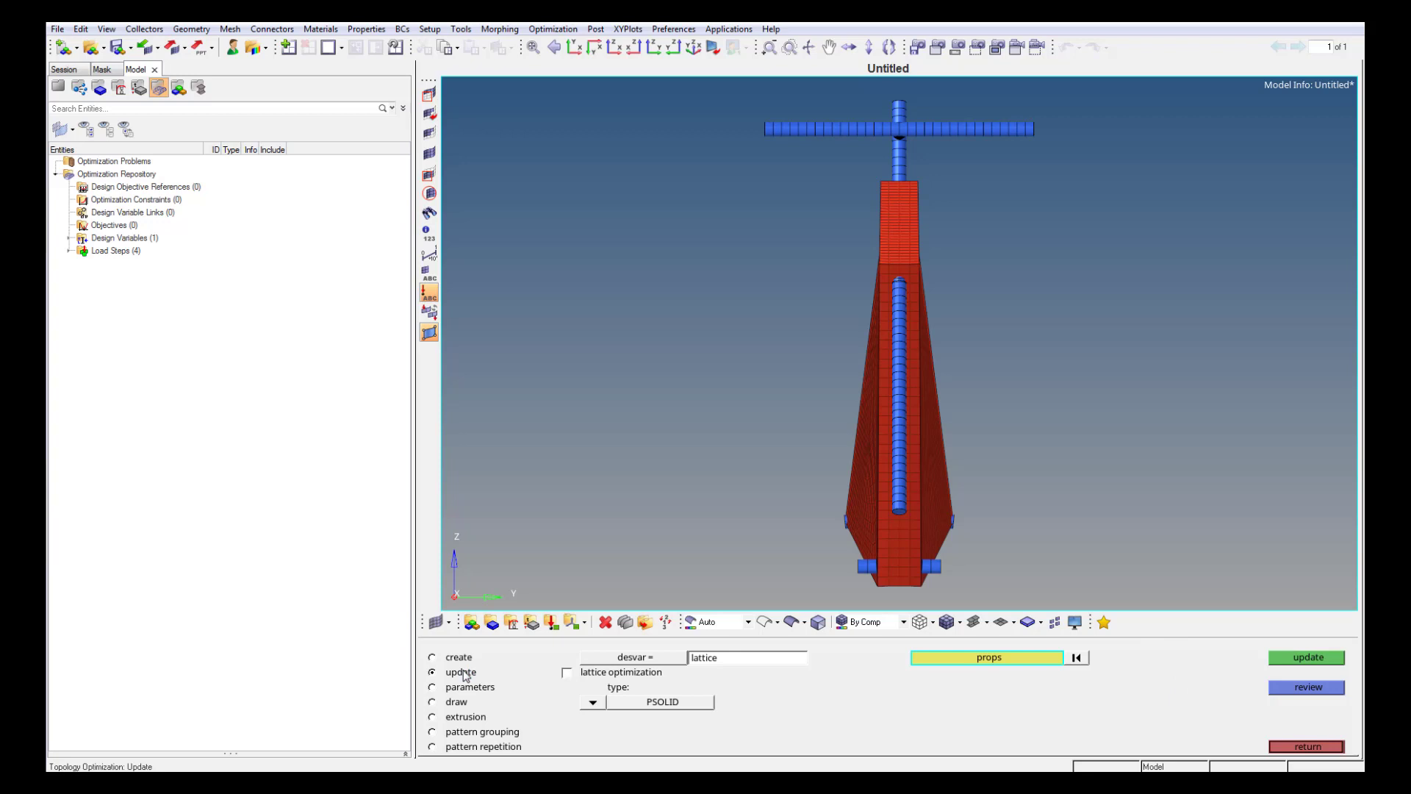
pyautogui.click(567, 672)
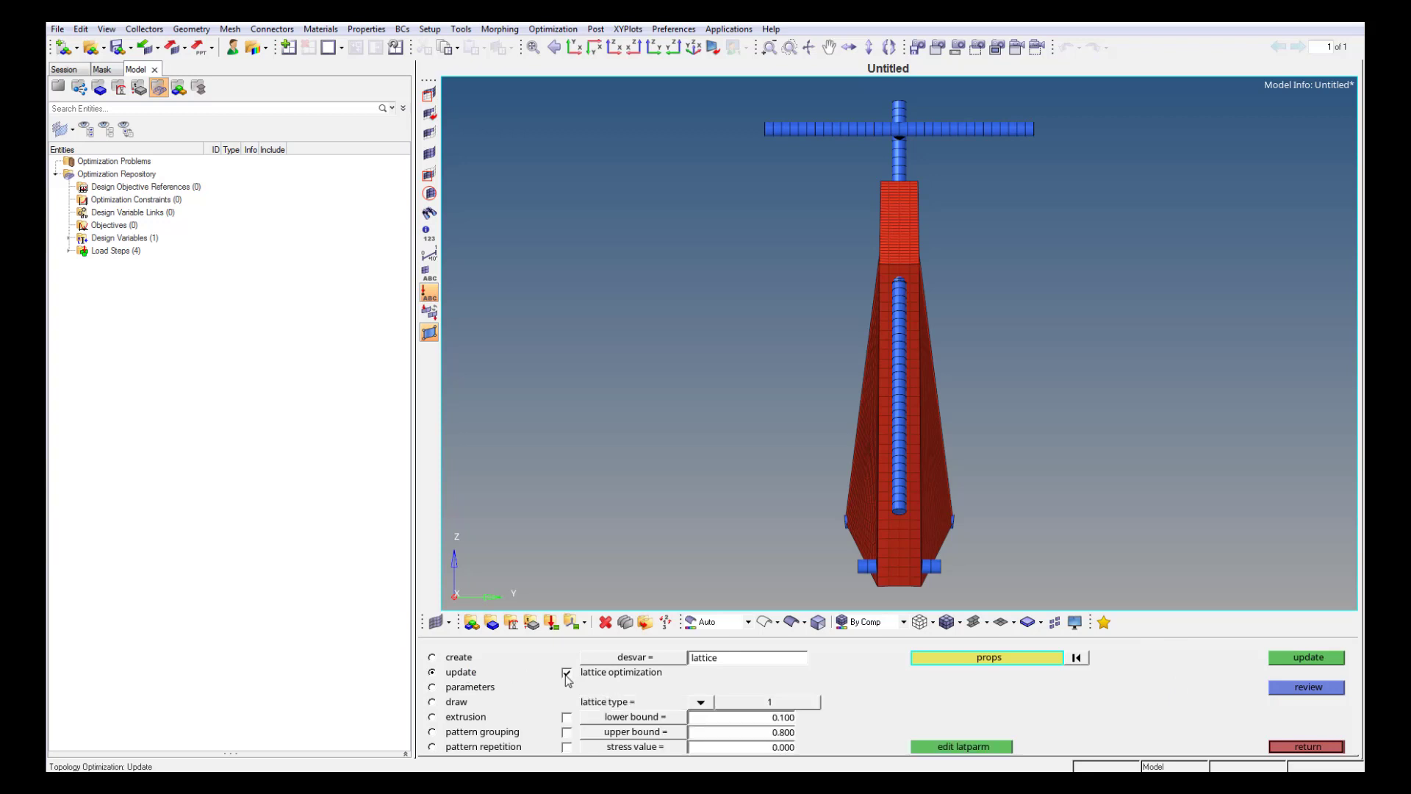
pyautogui.click(701, 704)
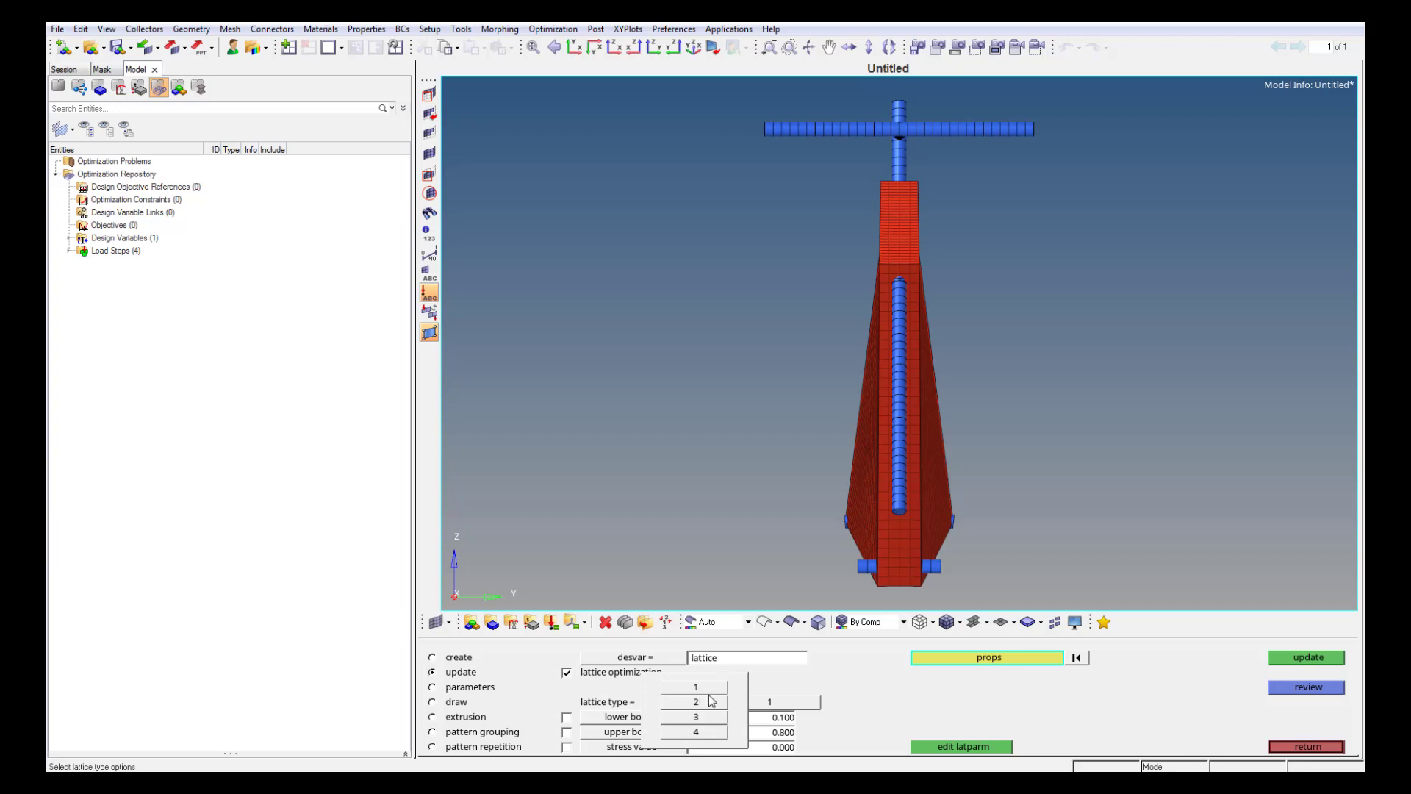
pyautogui.click(696, 687)
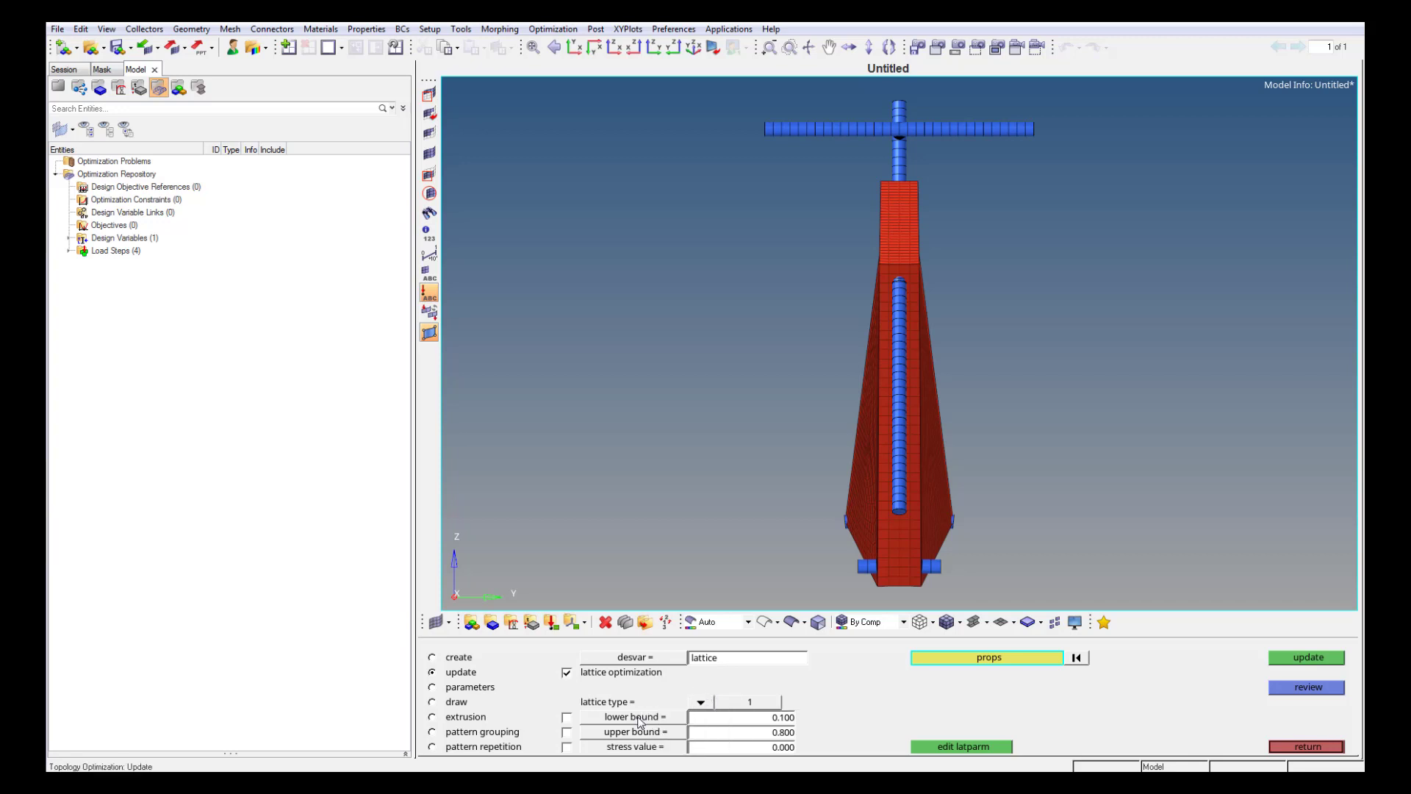
# Activate the lattice lower bound with a value of 0.01 and the stress value with 1.
pyautogui.click(566, 717)
pyautogui.click(713, 724)
pyautogui.write('1e-2')
pyautogui.press('Return')
pyautogui.click(566, 747)
pyautogui.click(717, 748)
pyautogui.write('1')
pyautogui.press('Return')
# Set the lattice control parameters CLEAN to NO and LATLB to AUTO.
pyautogui.click(950, 746)
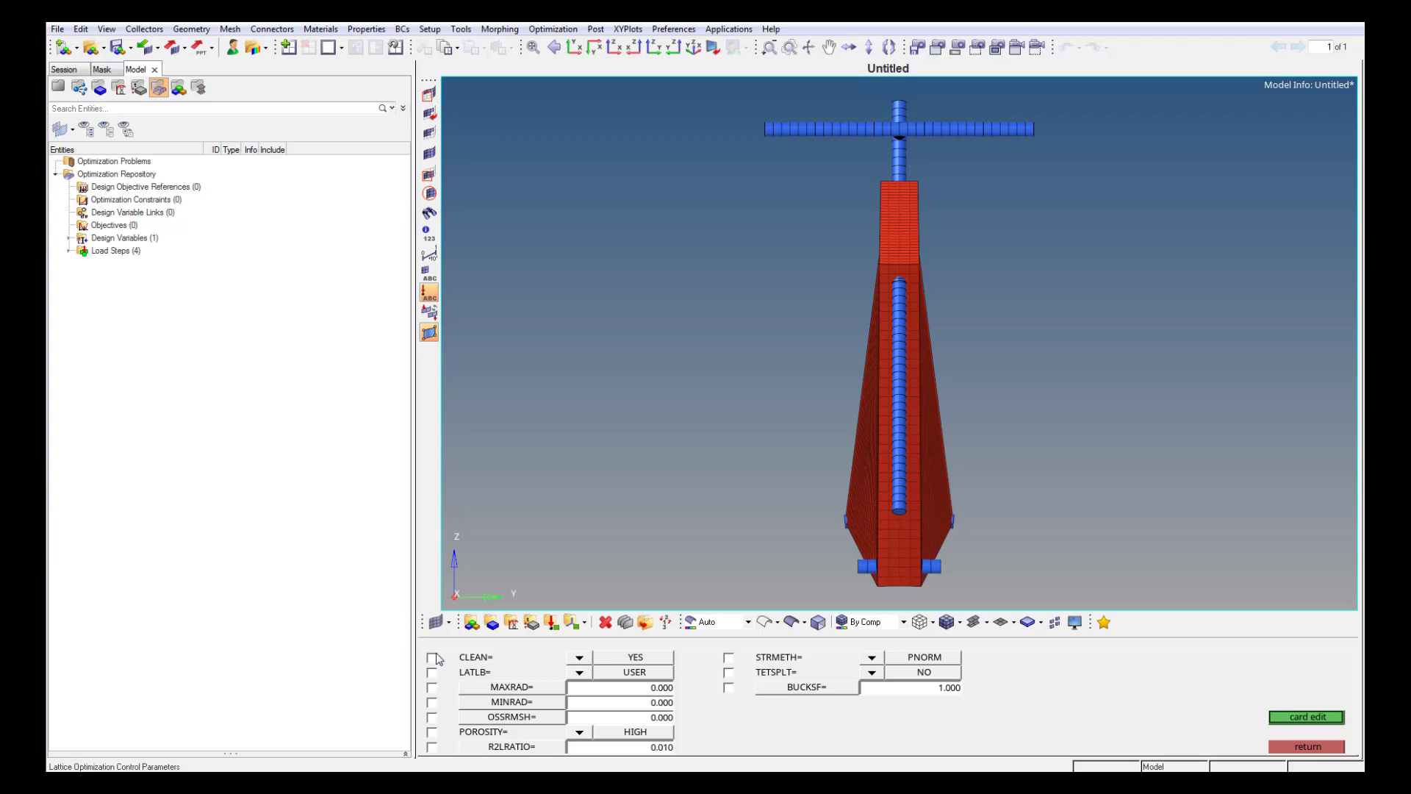
pyautogui.click(433, 657)
pyautogui.click(579, 657)
pyautogui.click(567, 687)
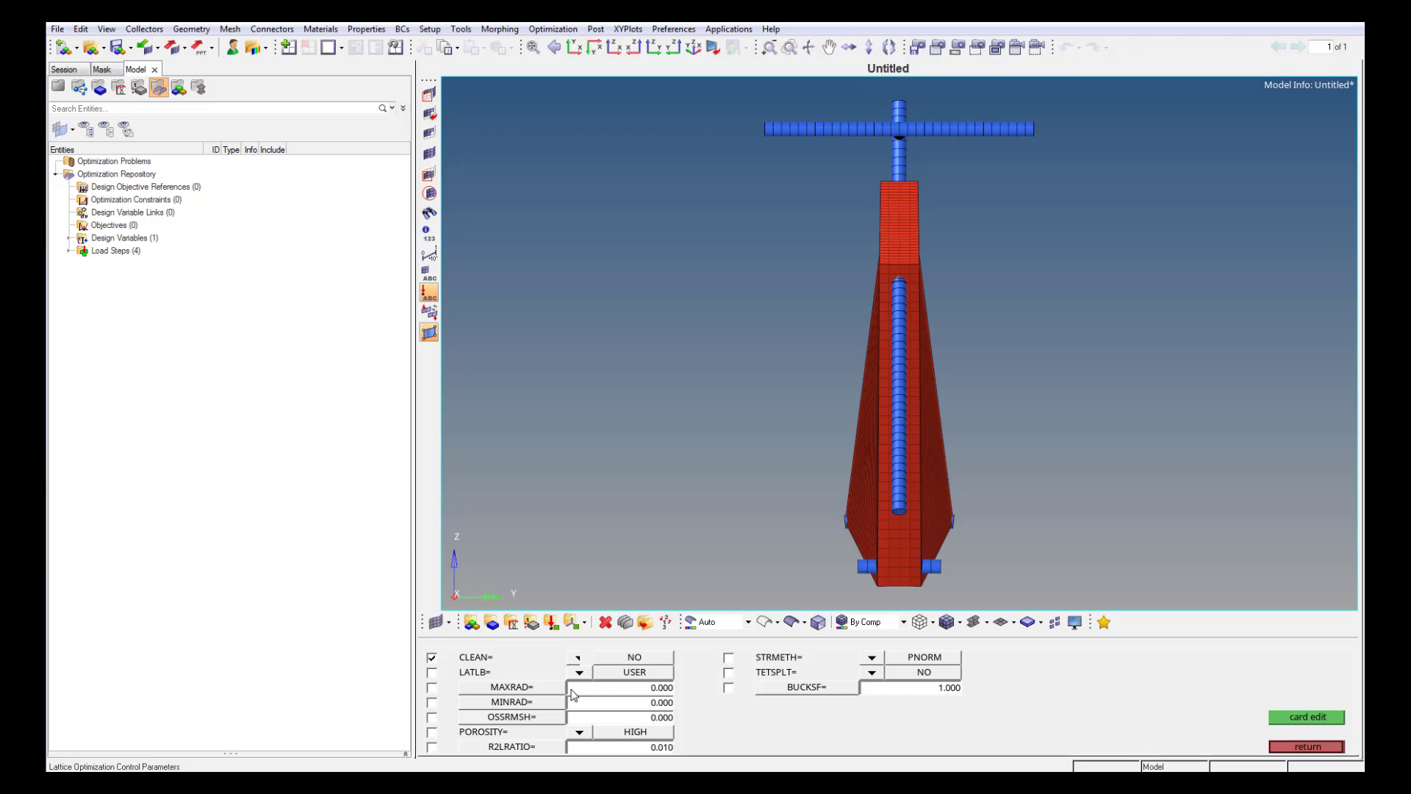
pyautogui.click(432, 673)
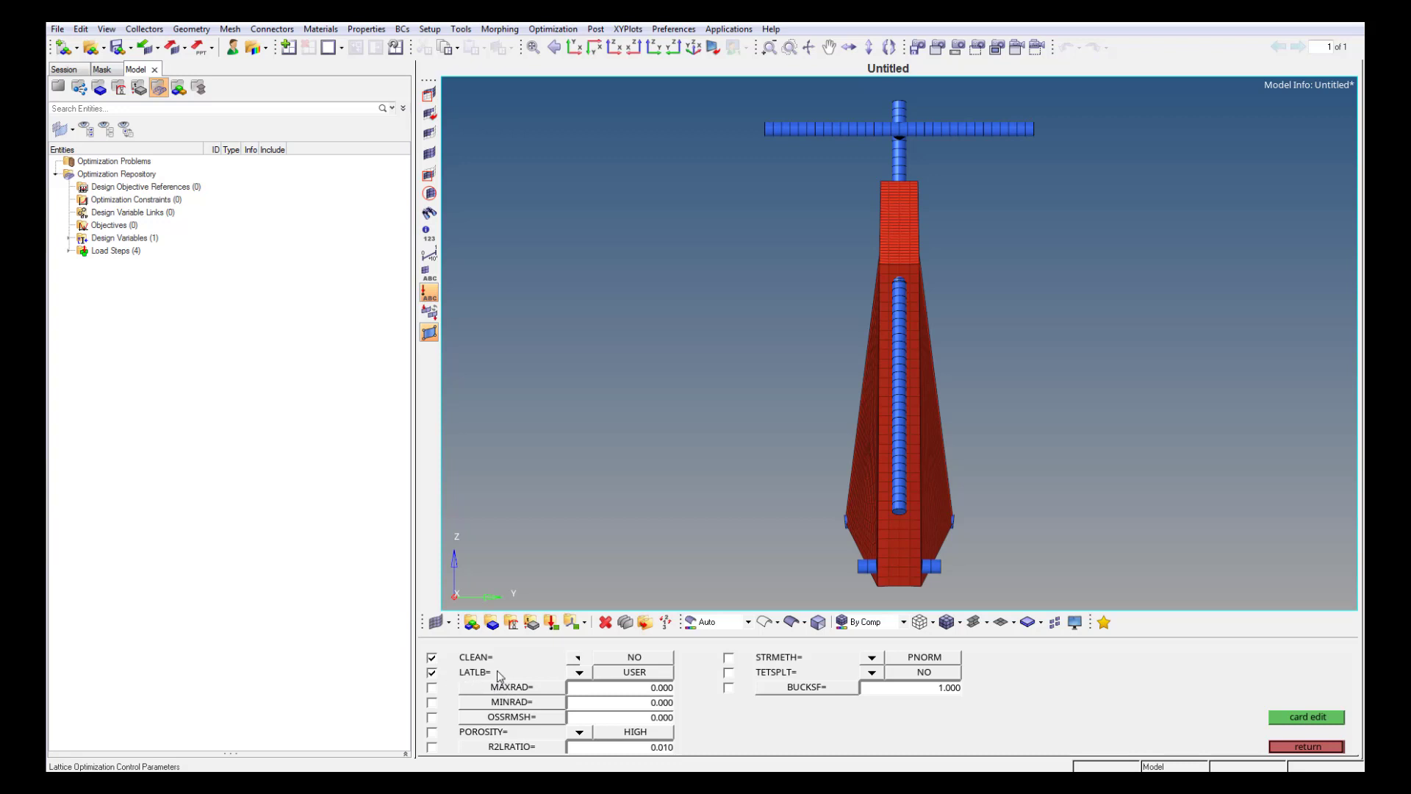
pyautogui.click(578, 672)
pyautogui.click(567, 687)
# Set the lattice POROSITY parameter to LOW and update the lattice design variable.
pyautogui.click(434, 733)
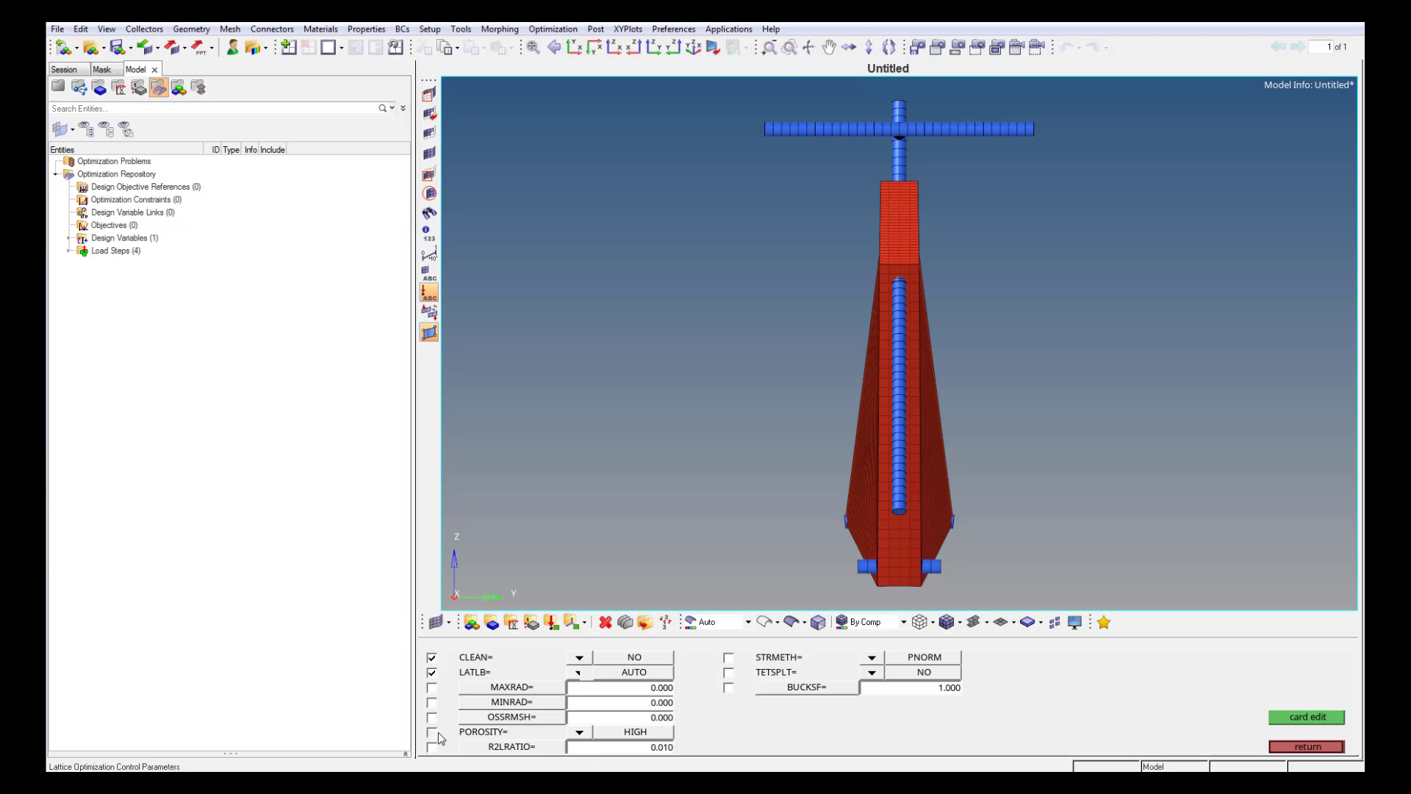
pyautogui.click(578, 733)
pyautogui.click(568, 732)
pyautogui.click(1307, 746)
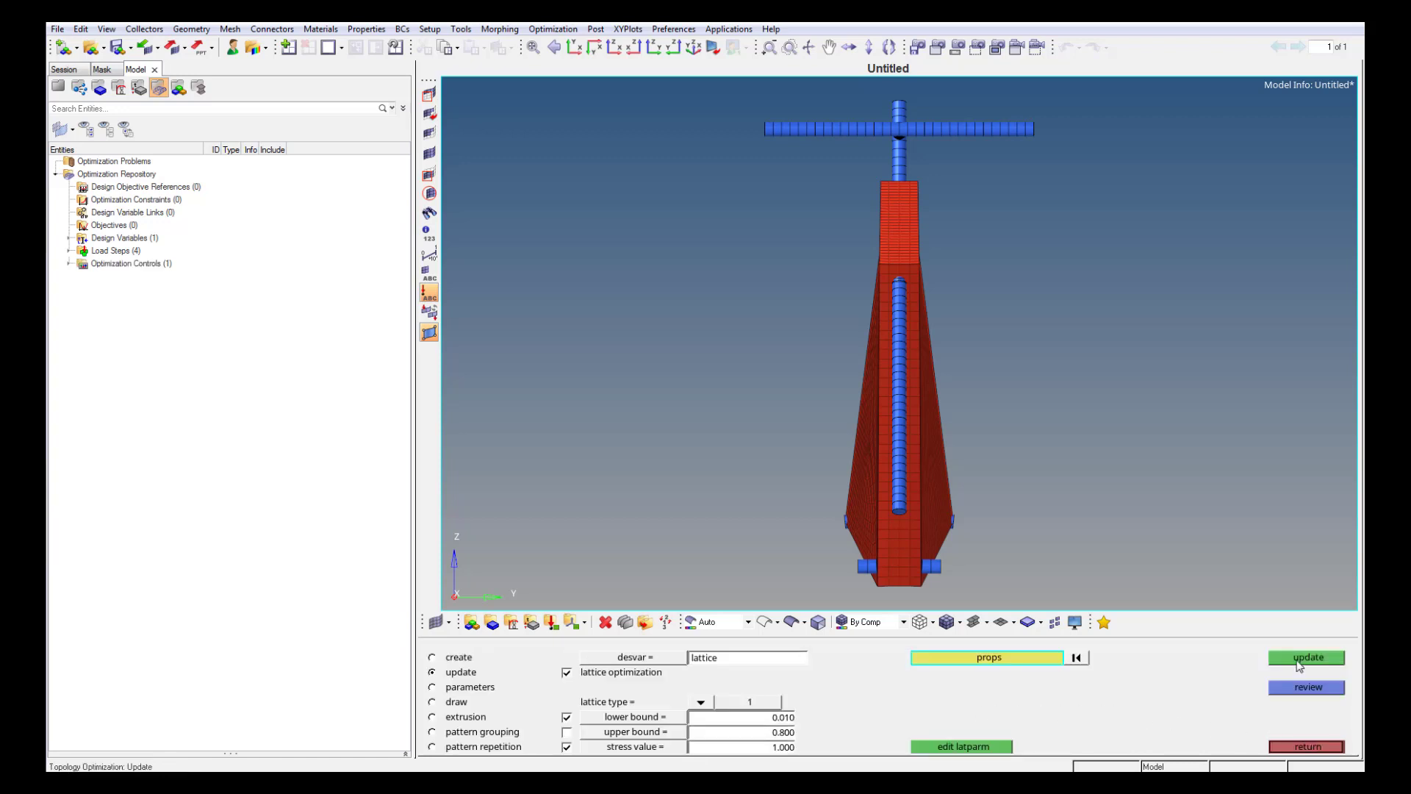
pyautogui.click(1299, 657)
pyautogui.press('Escape')
# Review the settings of the optistruct_latprm control and the lattice design variable, including its pattern grouping.
pyautogui.click(68, 263)
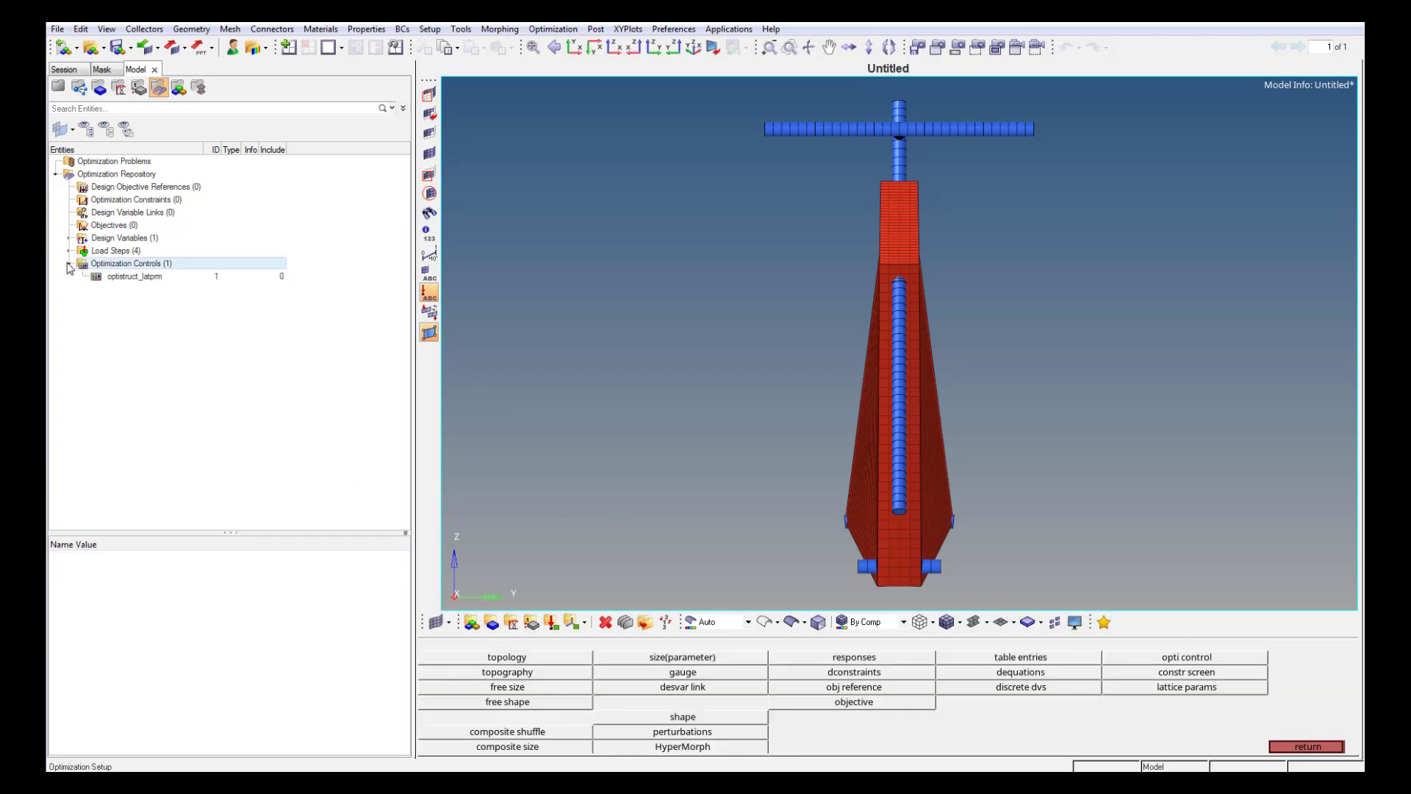
pyautogui.click(133, 276)
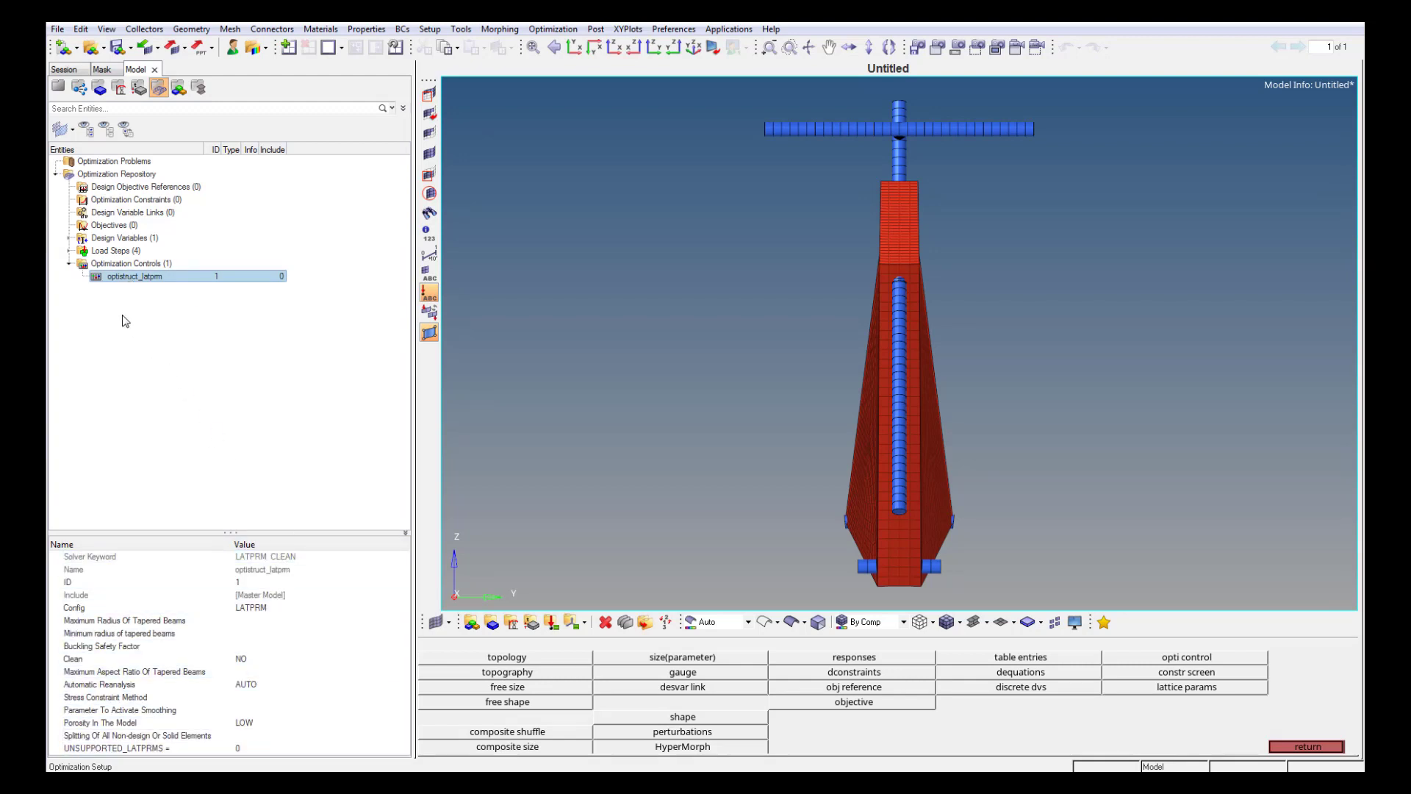
pyautogui.click(68, 238)
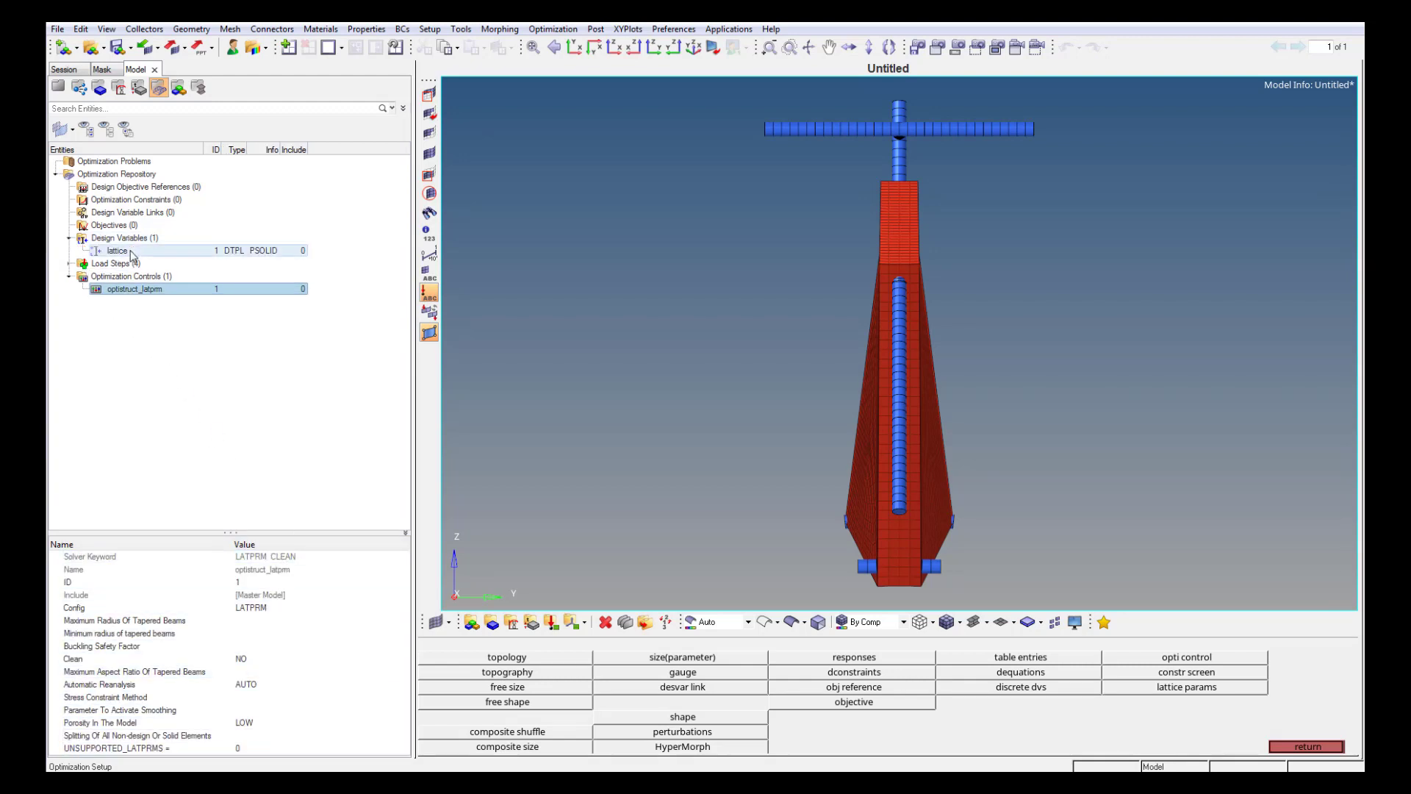
pyautogui.click(130, 250)
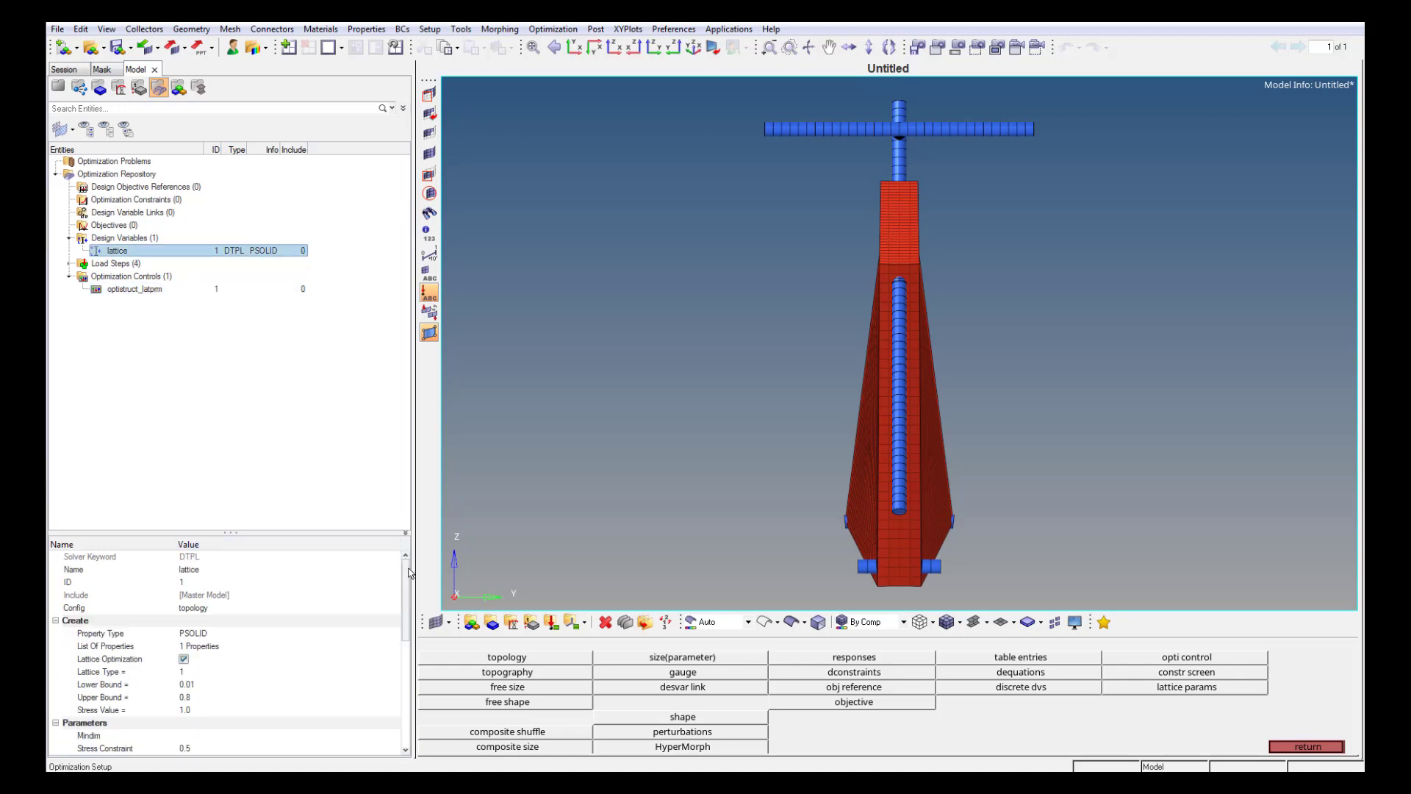
pyautogui.moveTo(409, 573); pyautogui.dragTo(413, 665)
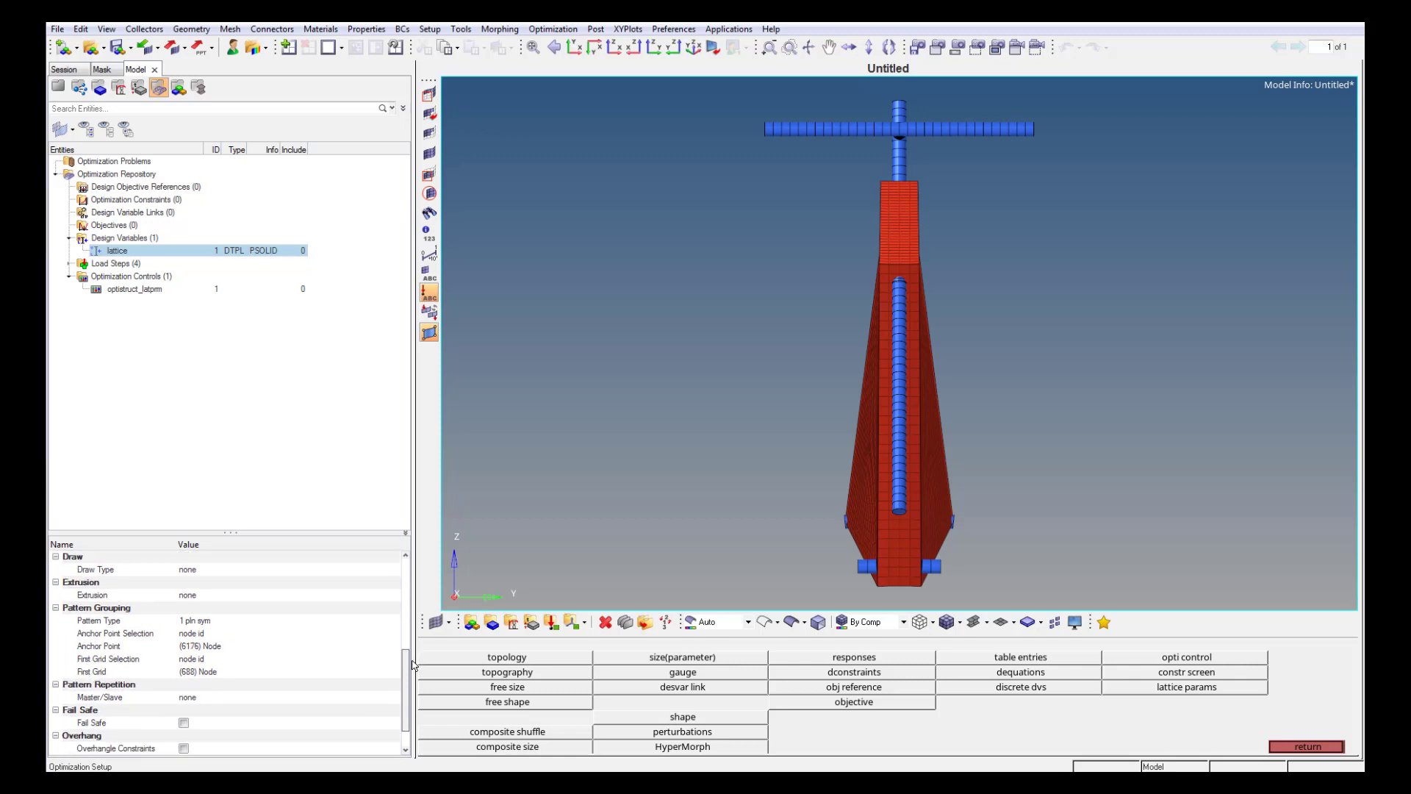
pyautogui.click(361, 458)
# Create an optimization response of type mass and name it mass.
pyautogui.rightClick(265, 399)
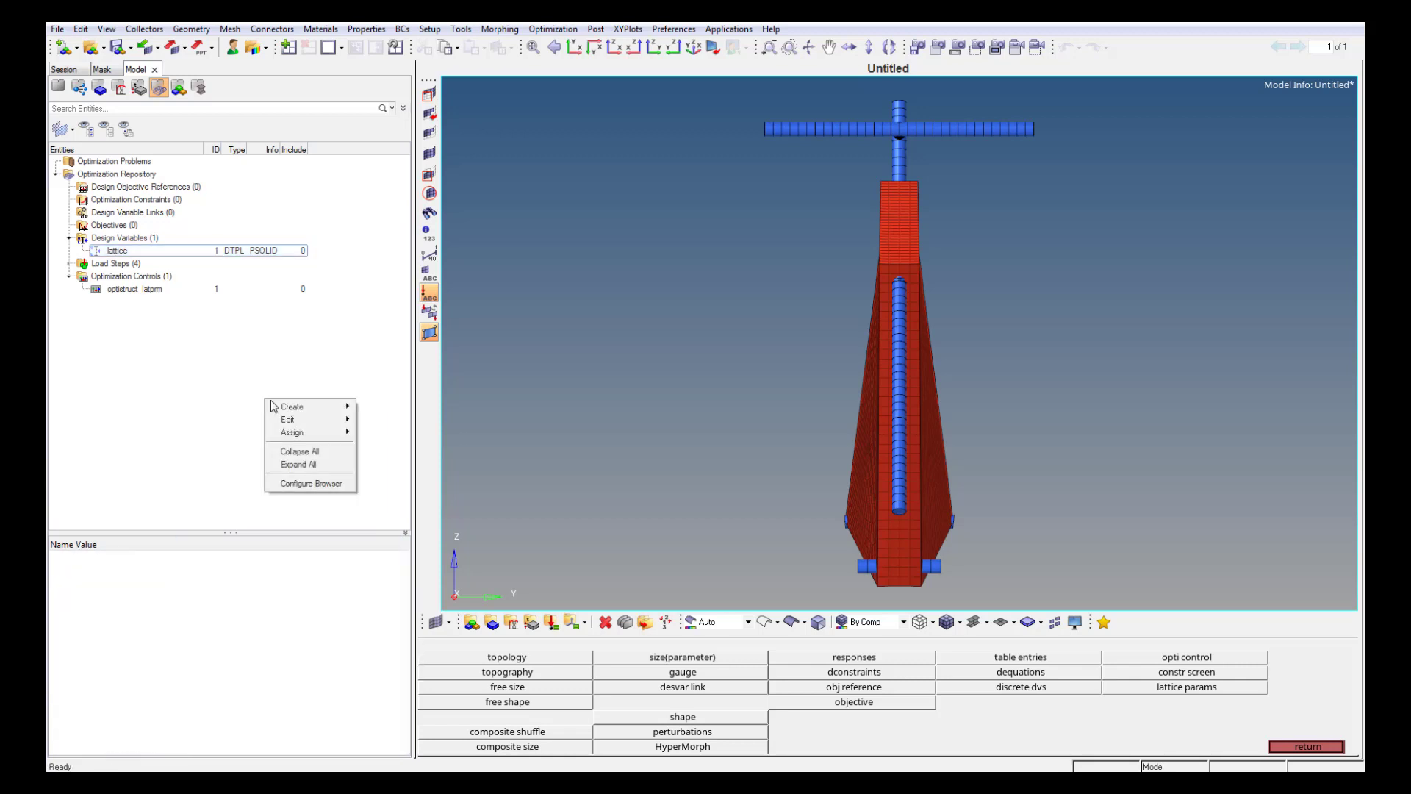
pyautogui.moveTo(277, 406)
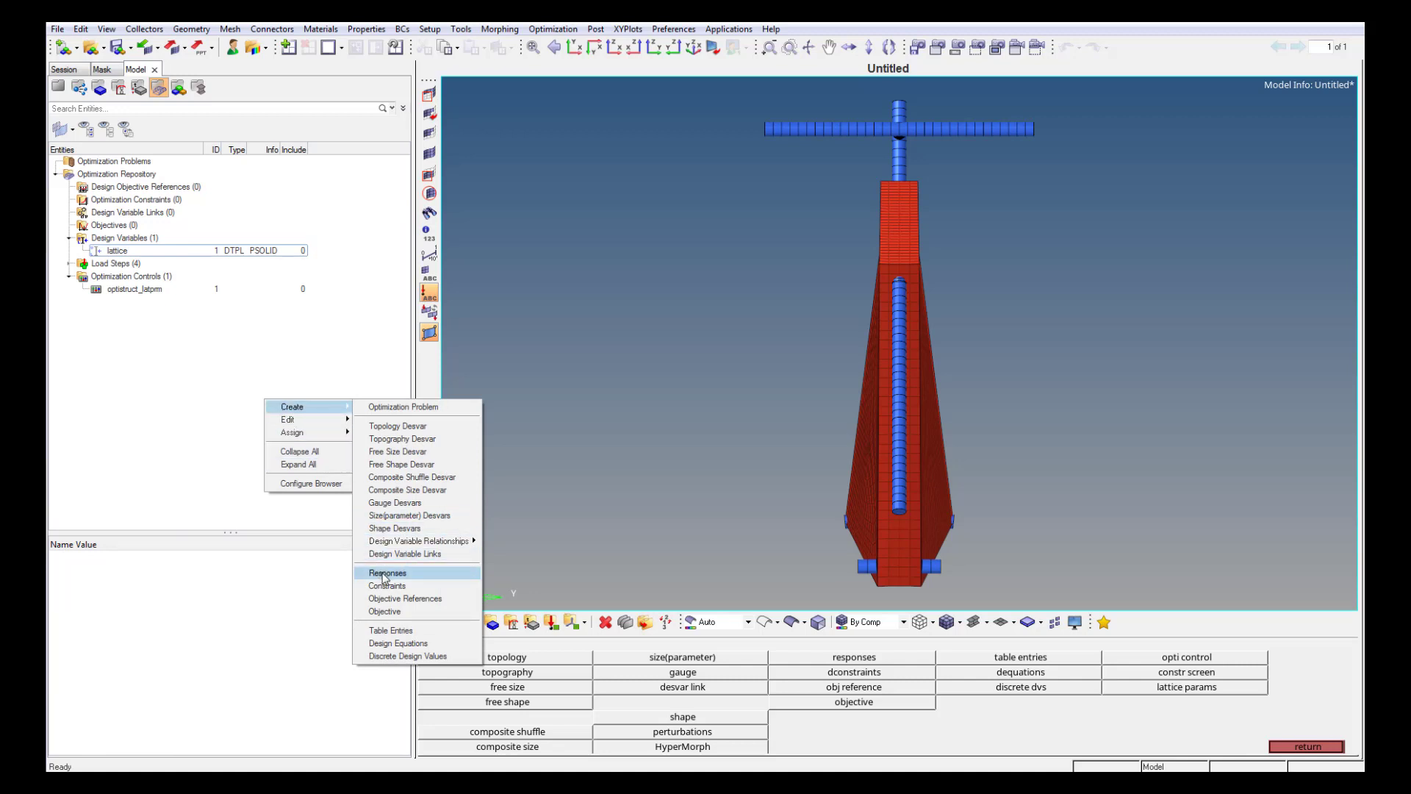
pyautogui.click(383, 575)
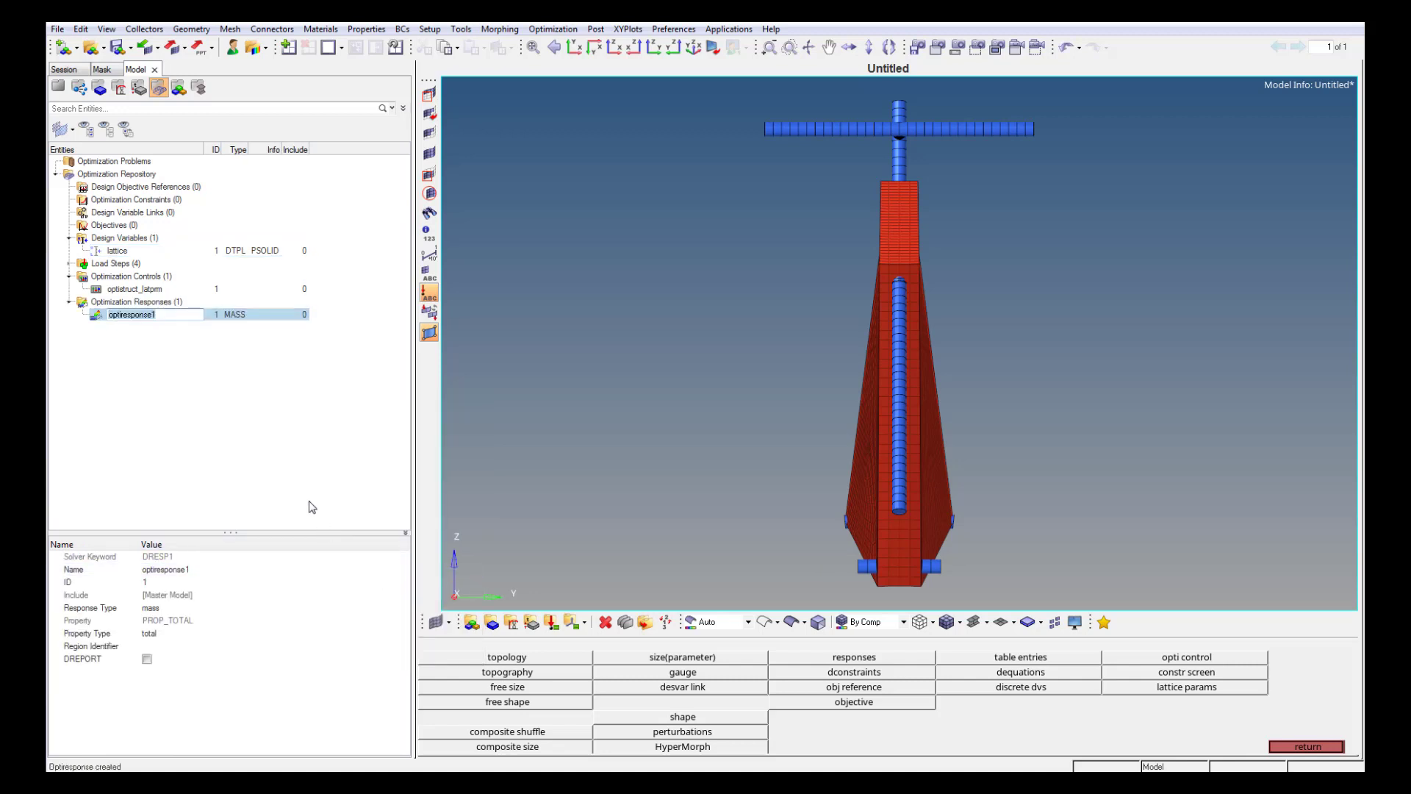
pyautogui.write('mass')
pyautogui.press('Return')
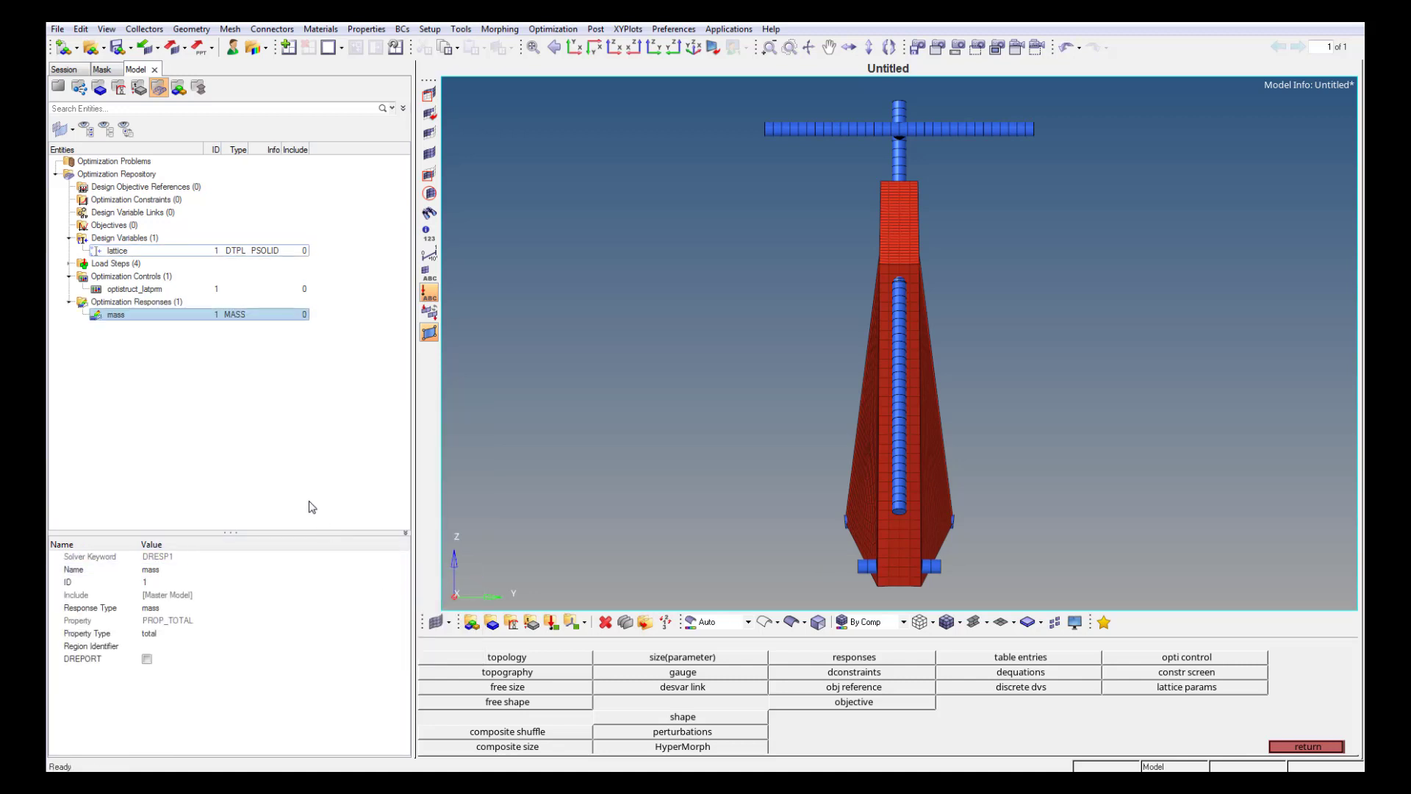
# Define the mass response by entity for property PSOLID and assign the frame property to it.
pyautogui.click(206, 621)
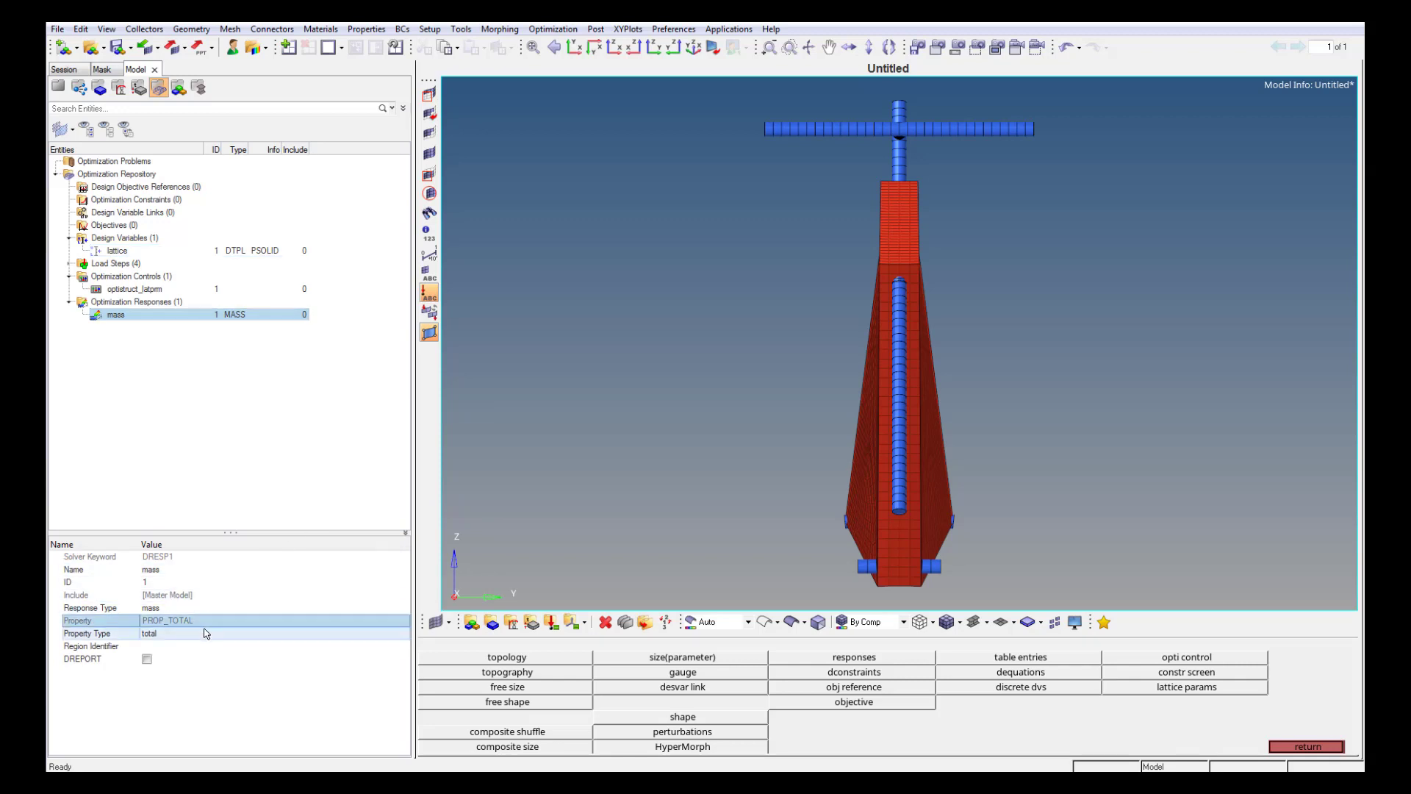
pyautogui.click(206, 633)
pyautogui.click(196, 646)
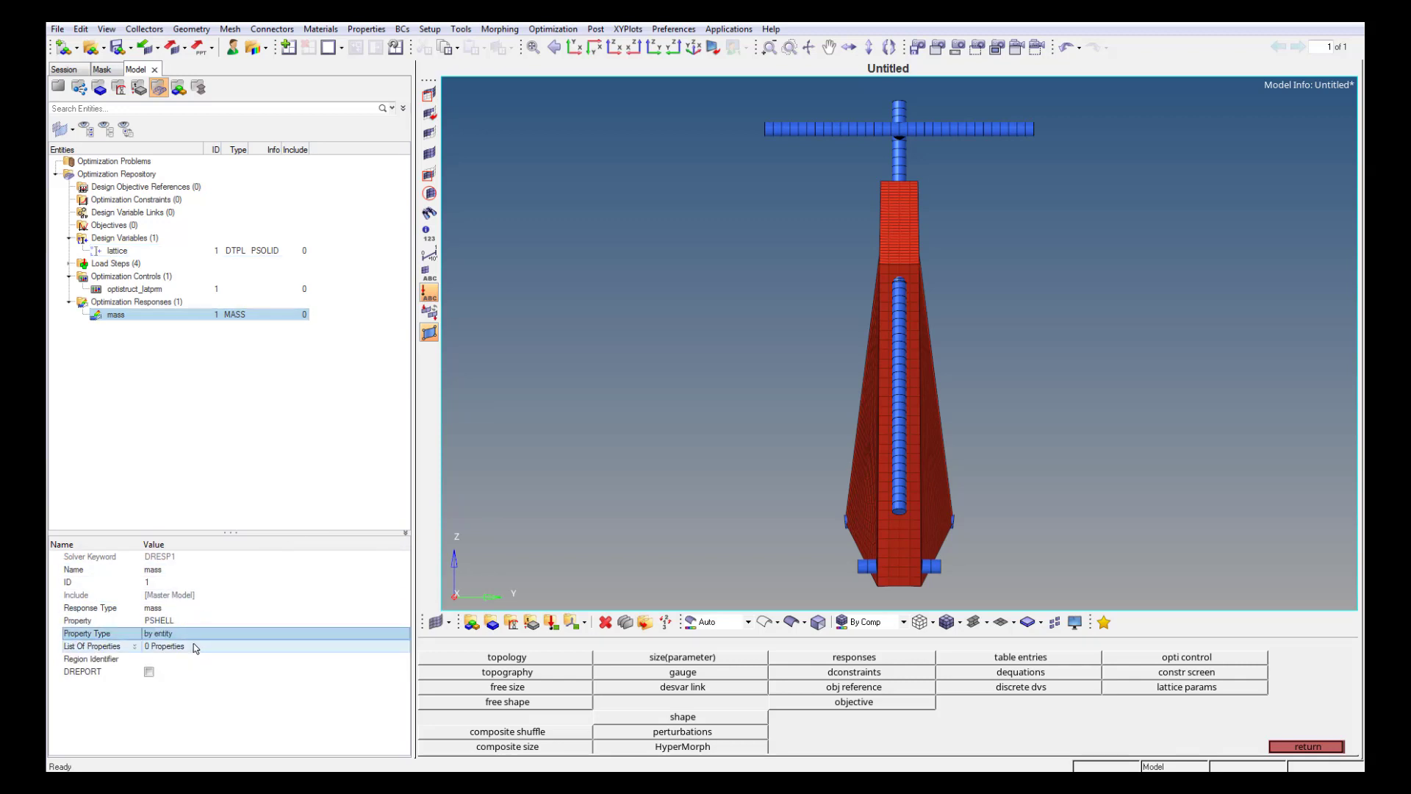
pyautogui.click(194, 646)
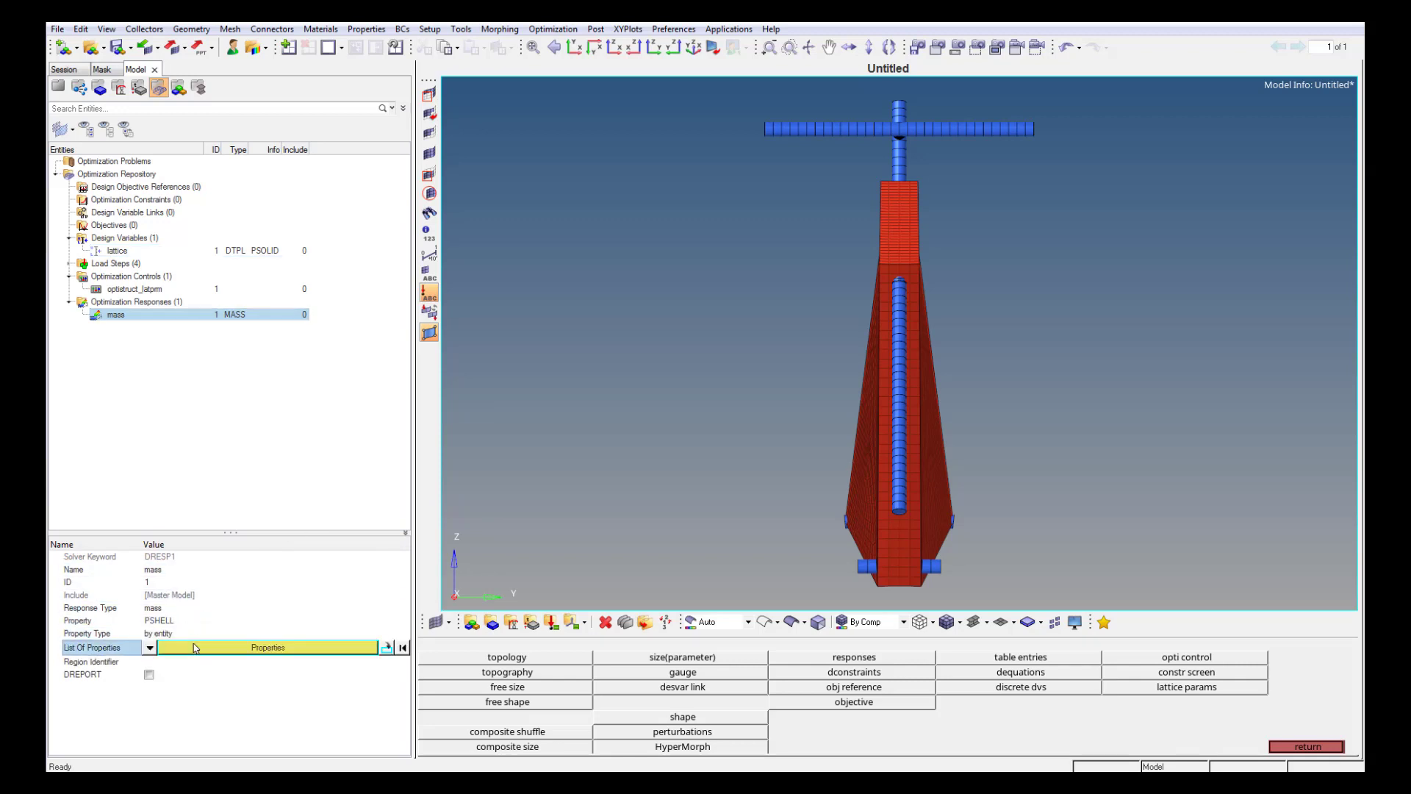
pyautogui.click(861, 476)
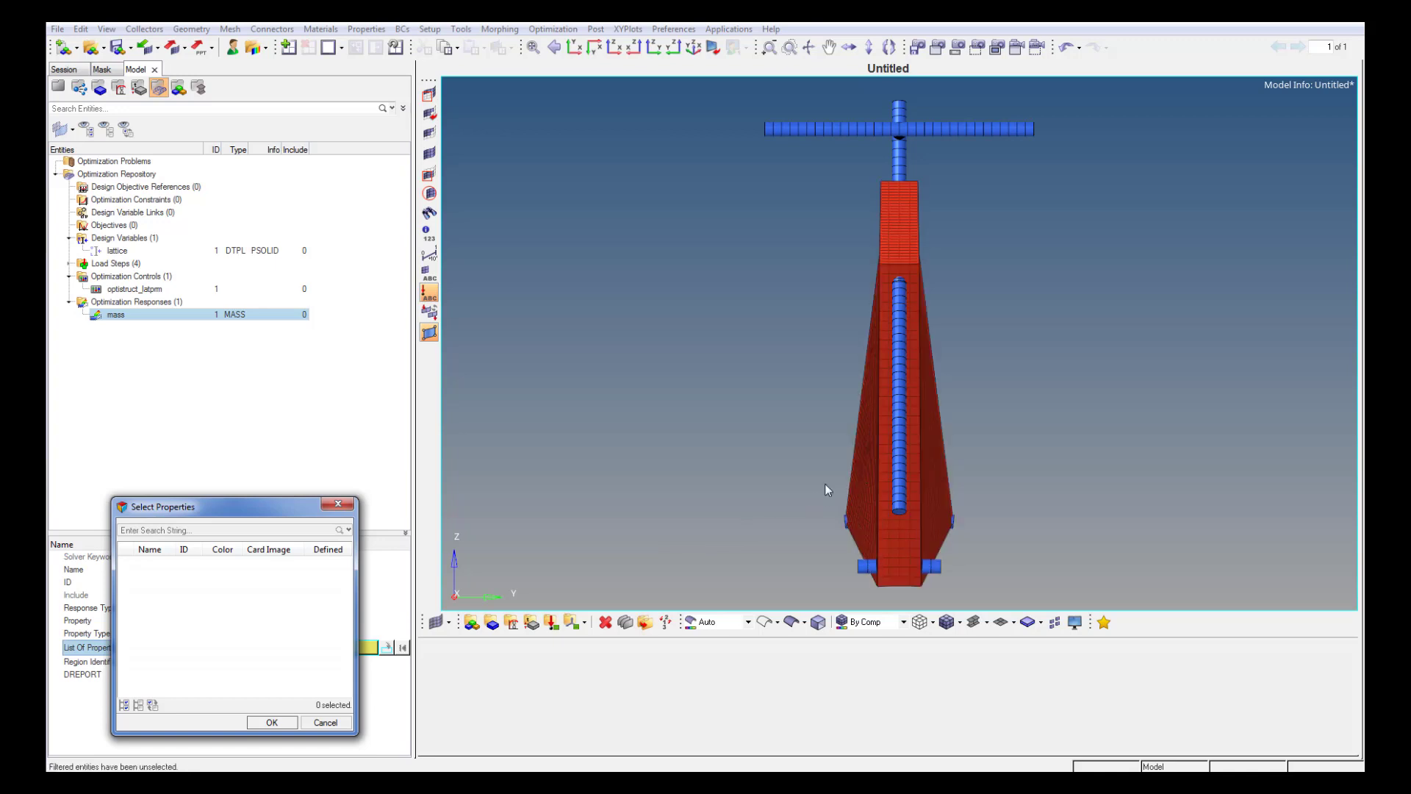
pyautogui.click(272, 724)
pyautogui.click(192, 621)
pyautogui.click(192, 621)
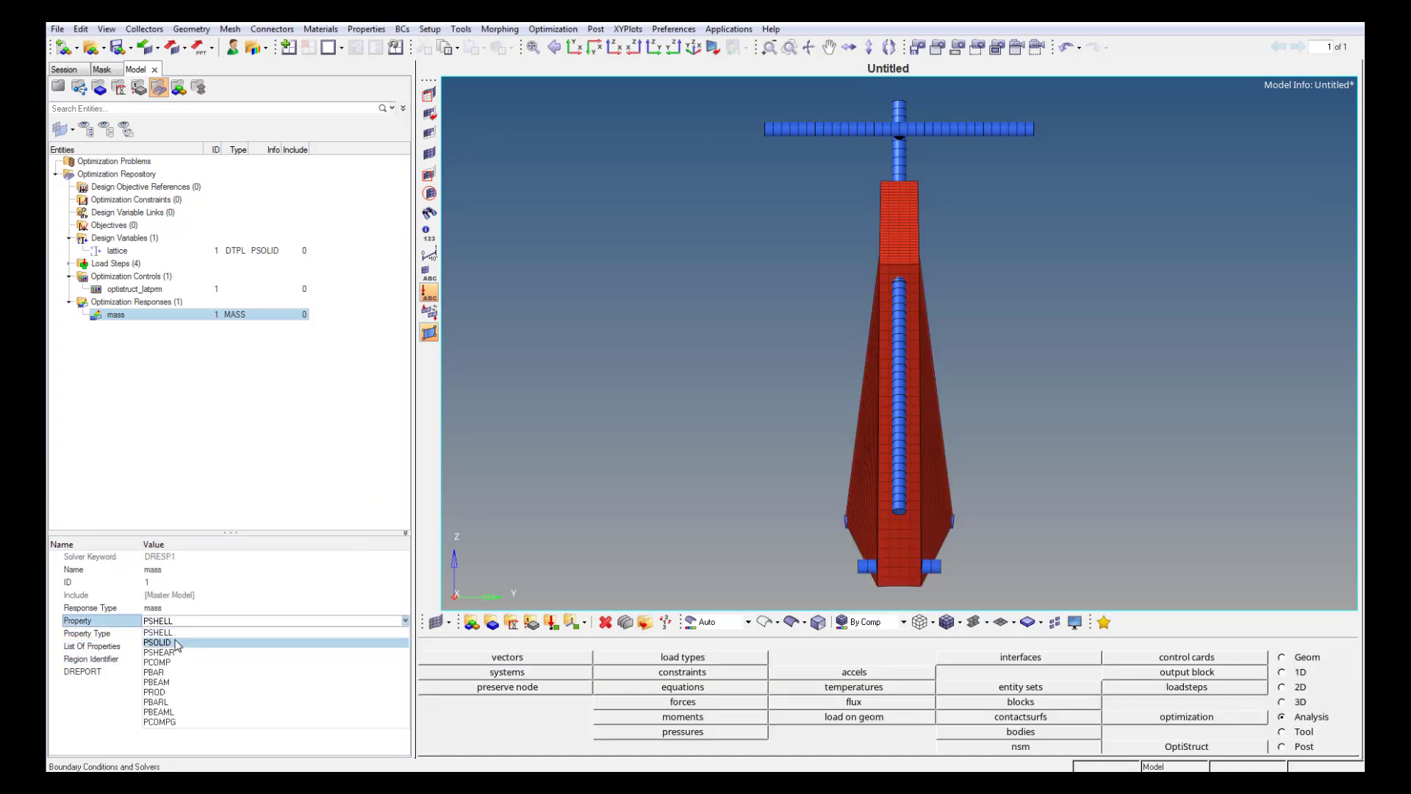
pyautogui.click(177, 642)
pyautogui.click(176, 646)
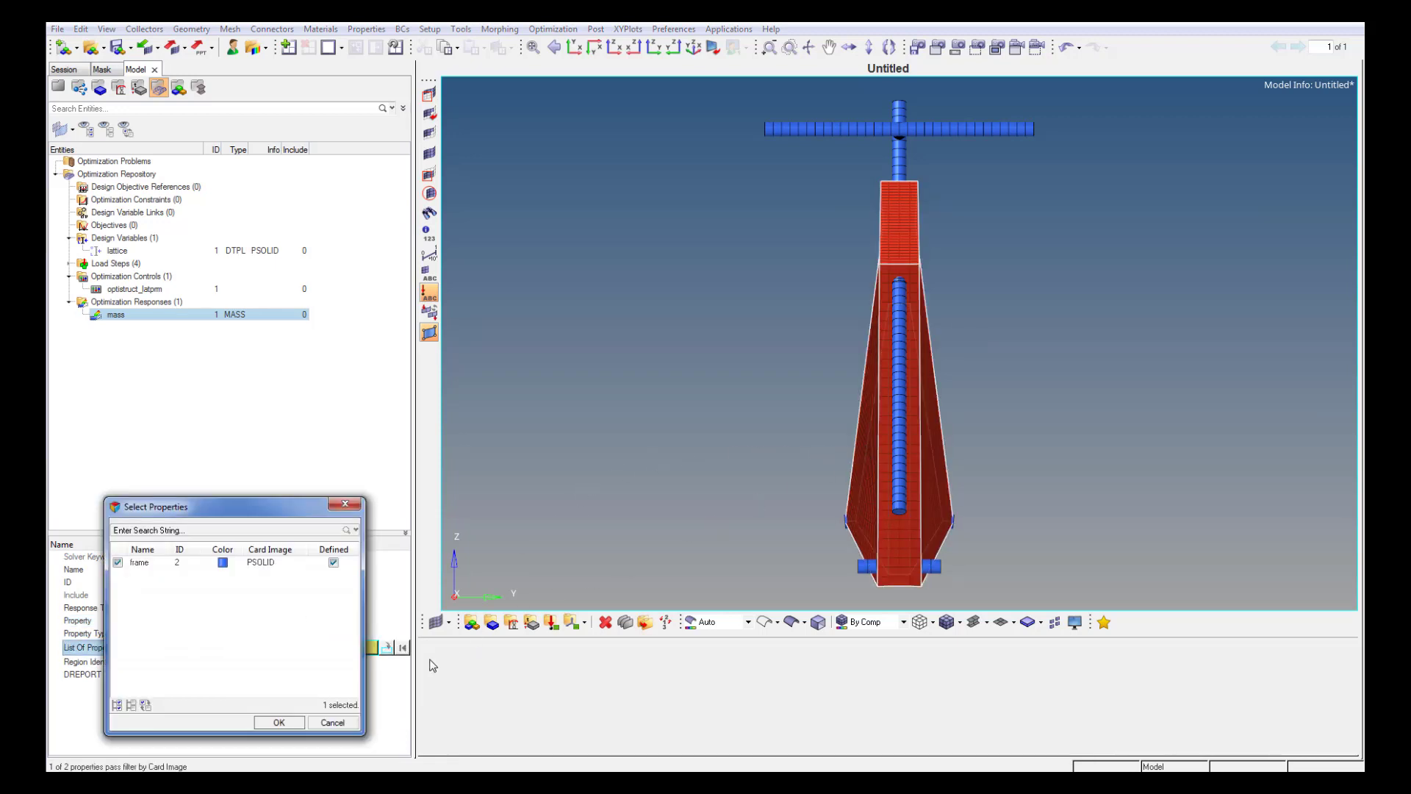
pyautogui.click(118, 562)
pyautogui.click(280, 722)
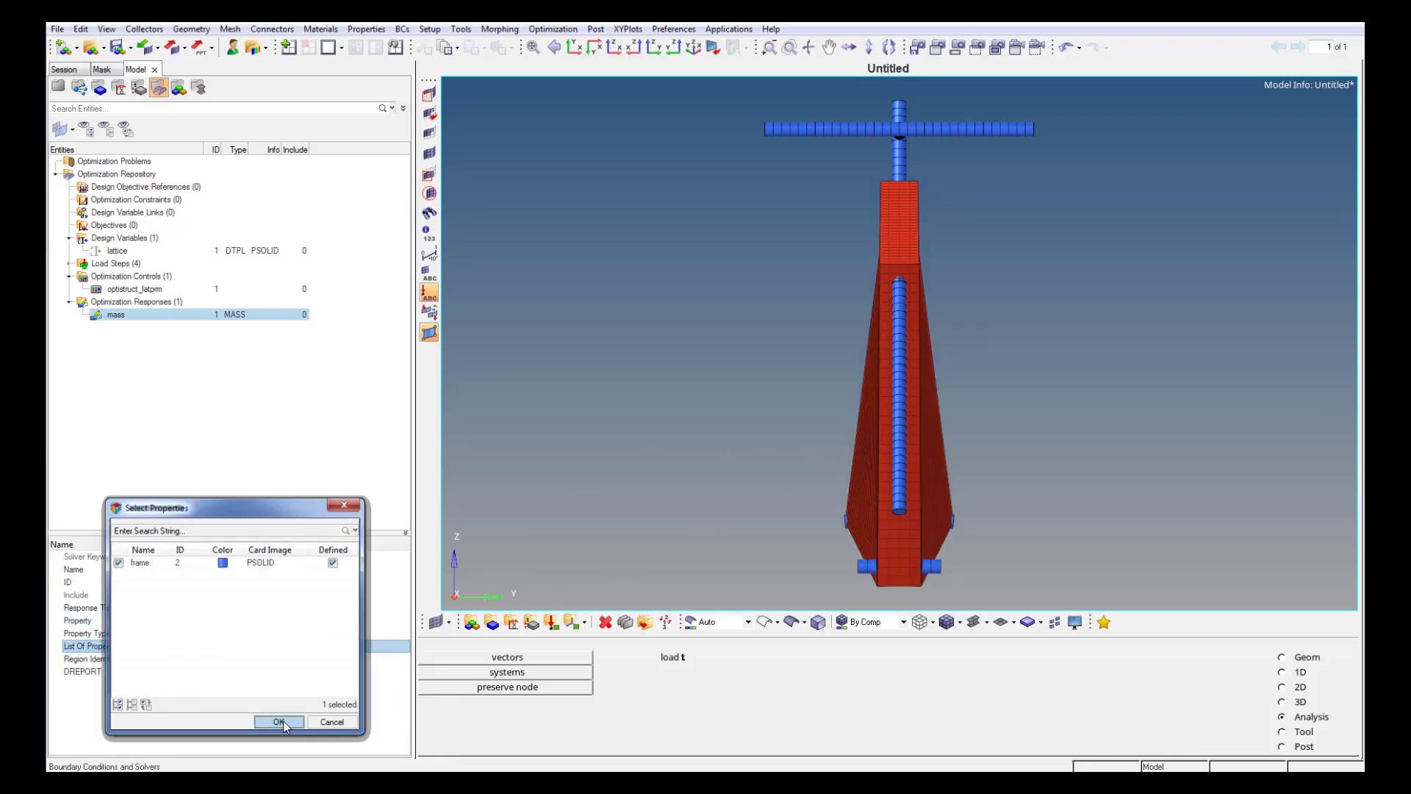
# Create an optimization response named weighted compliance and set its response type to weighted comp.
pyautogui.rightClick(236, 415)
pyautogui.moveTo(239, 417)
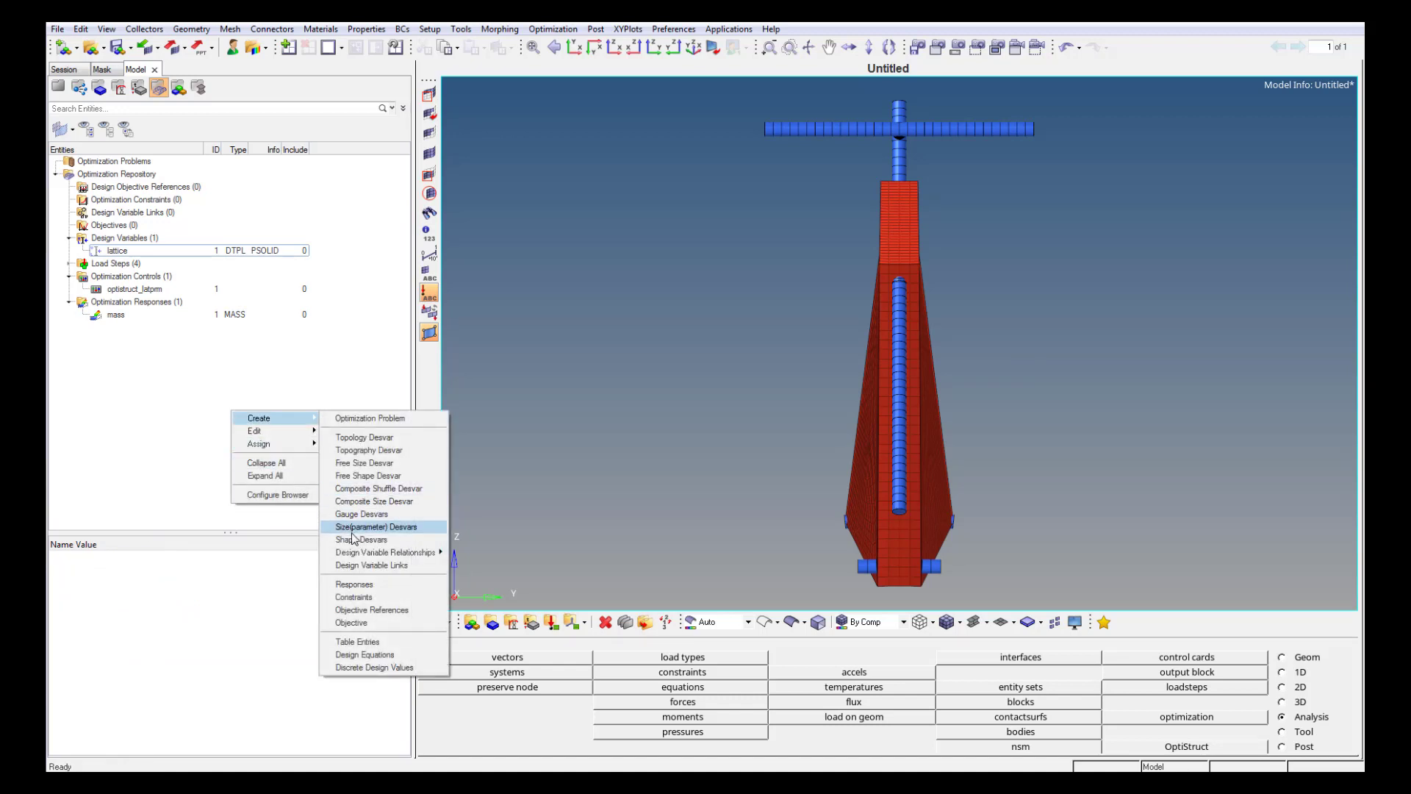
pyautogui.click(363, 586)
pyautogui.press('F2')
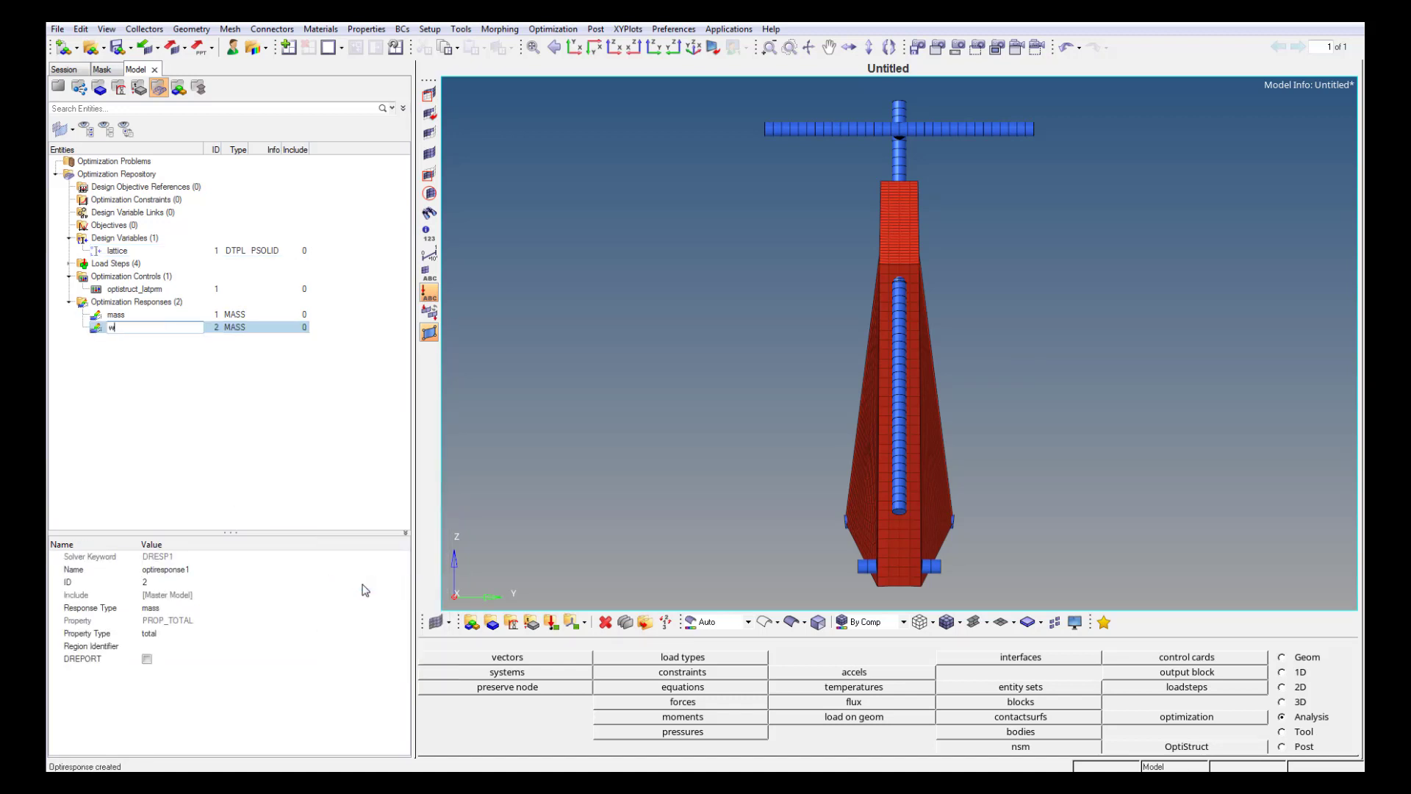
pyautogui.write('weighted compliance')
pyautogui.press('Return')
pyautogui.click(254, 607)
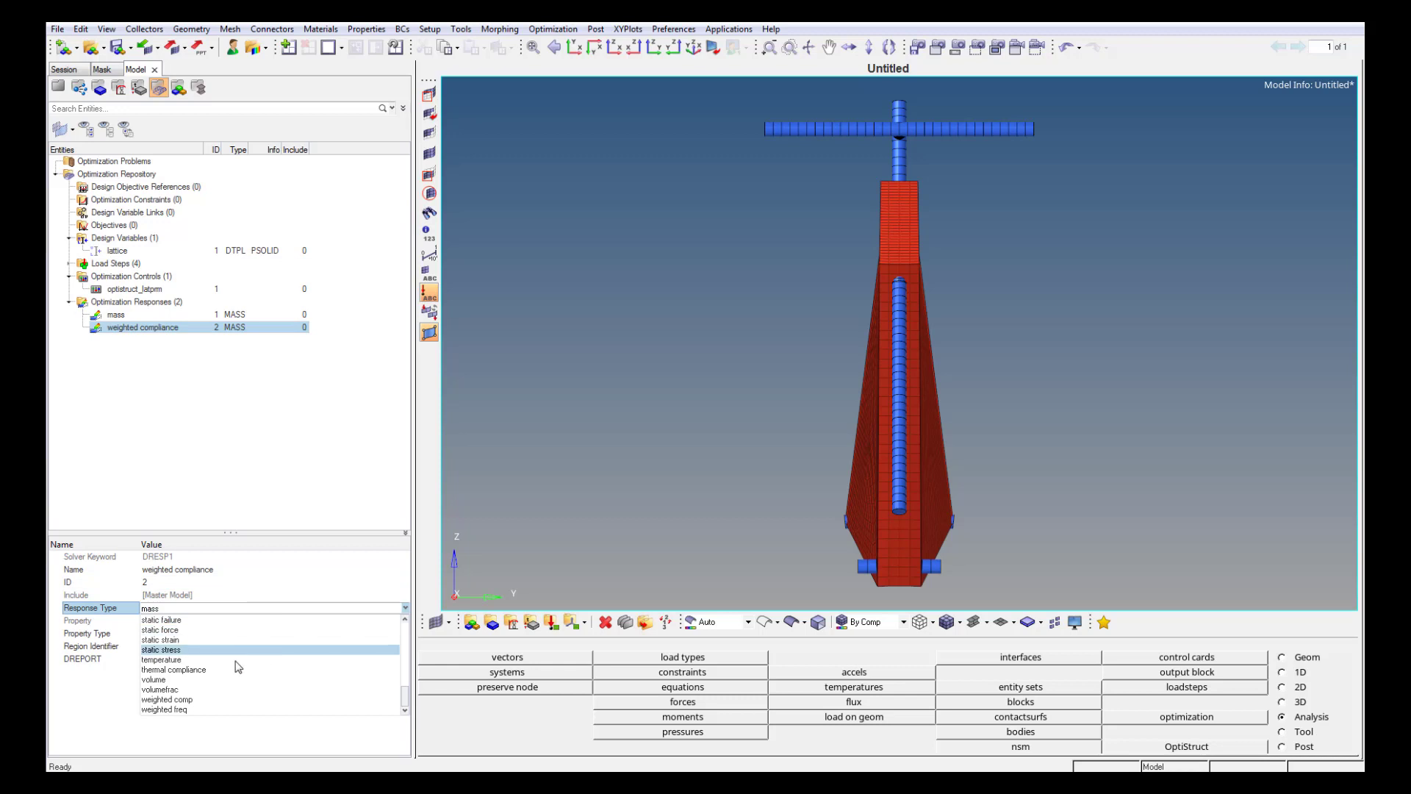
pyautogui.click(209, 699)
# Assign the bump, brake, standing and sitting loadsteps to the weighted compliance response and review their weights.
pyautogui.click(185, 634)
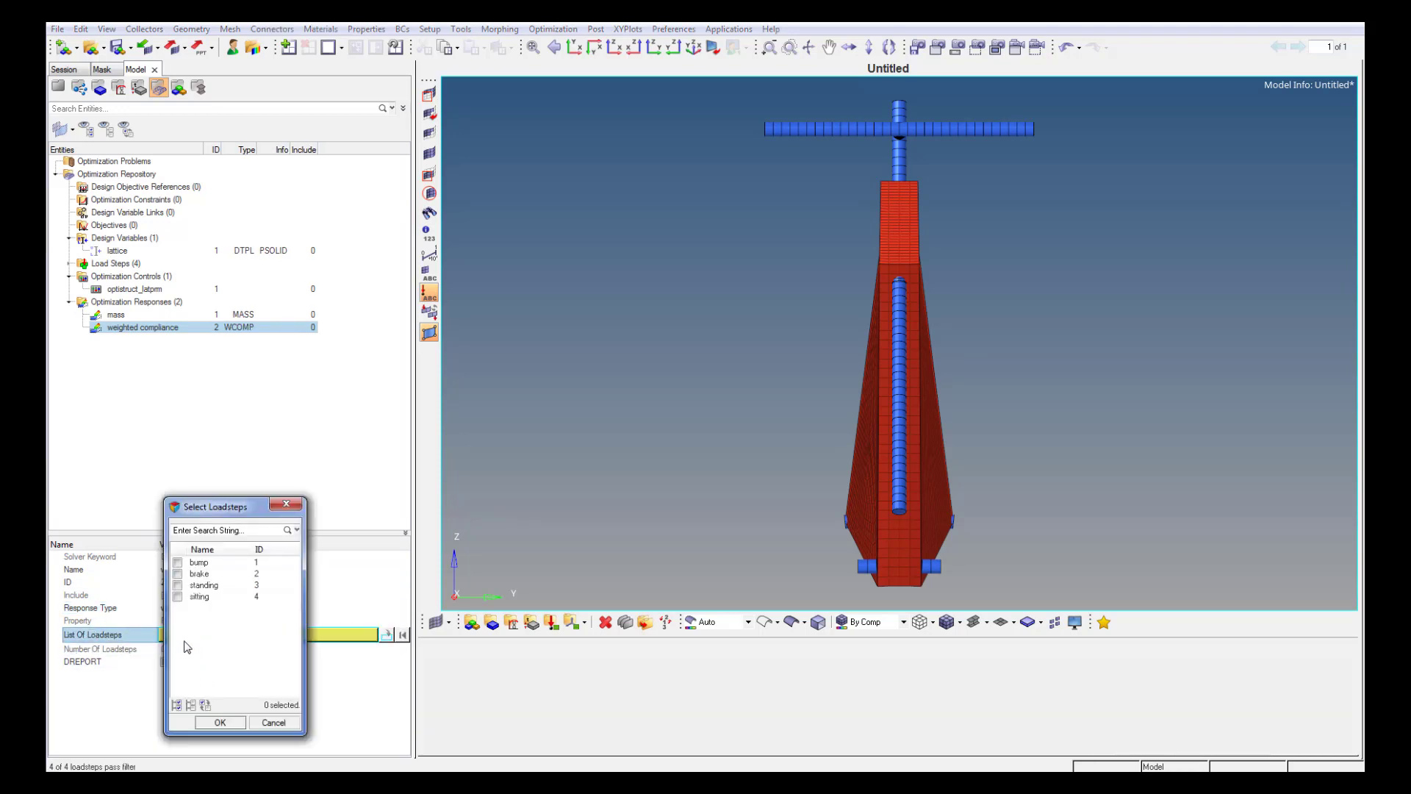
pyautogui.click(177, 704)
pyautogui.click(206, 720)
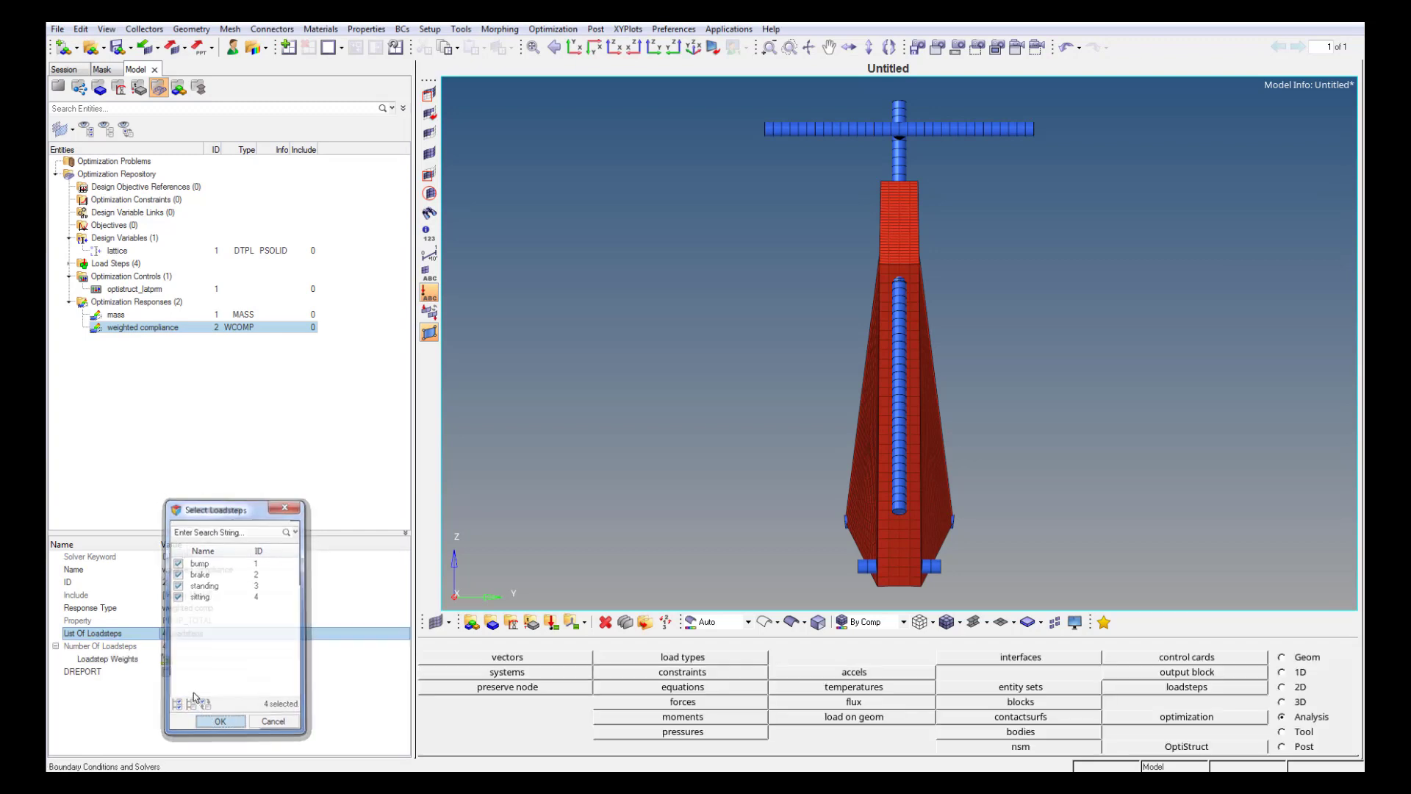
pyautogui.click(166, 663)
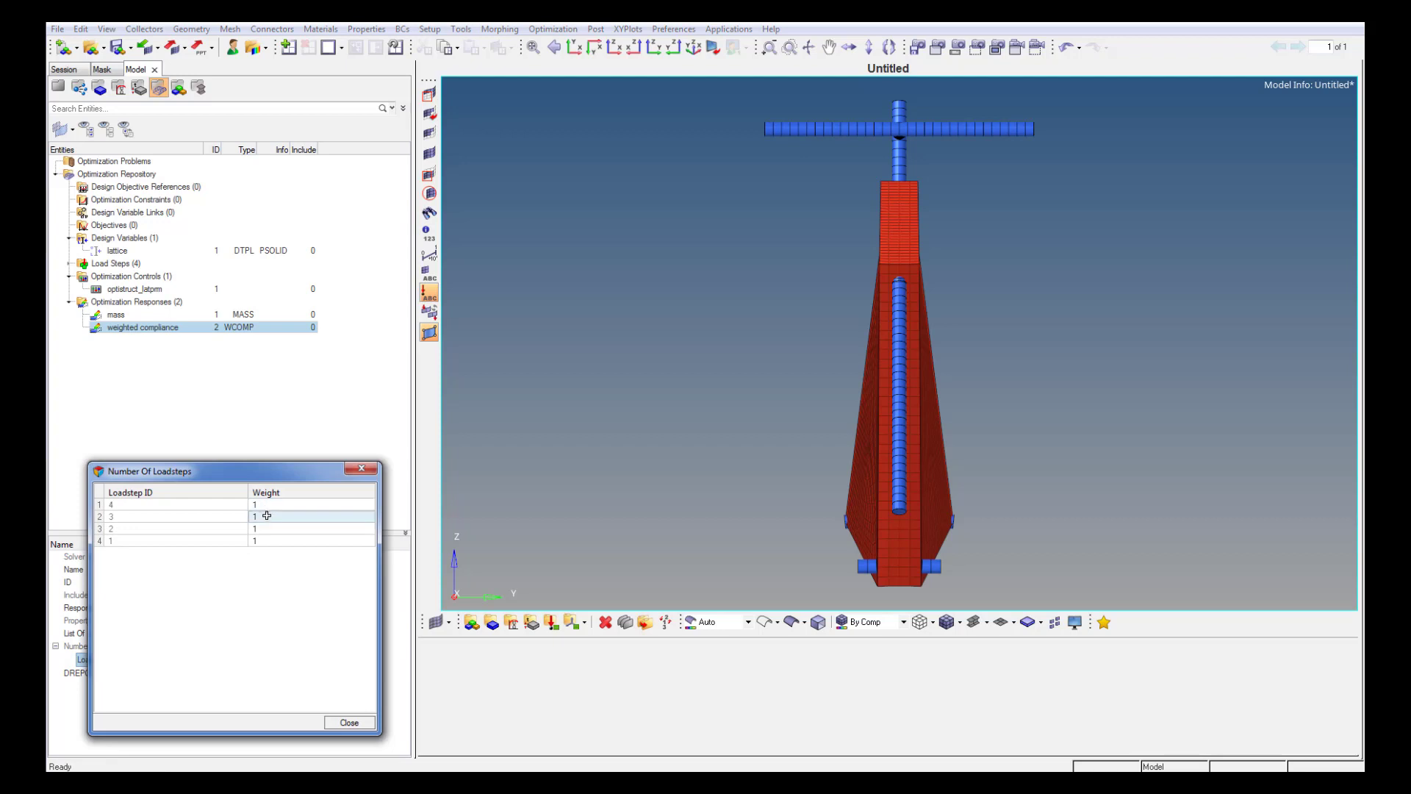
pyautogui.click(350, 721)
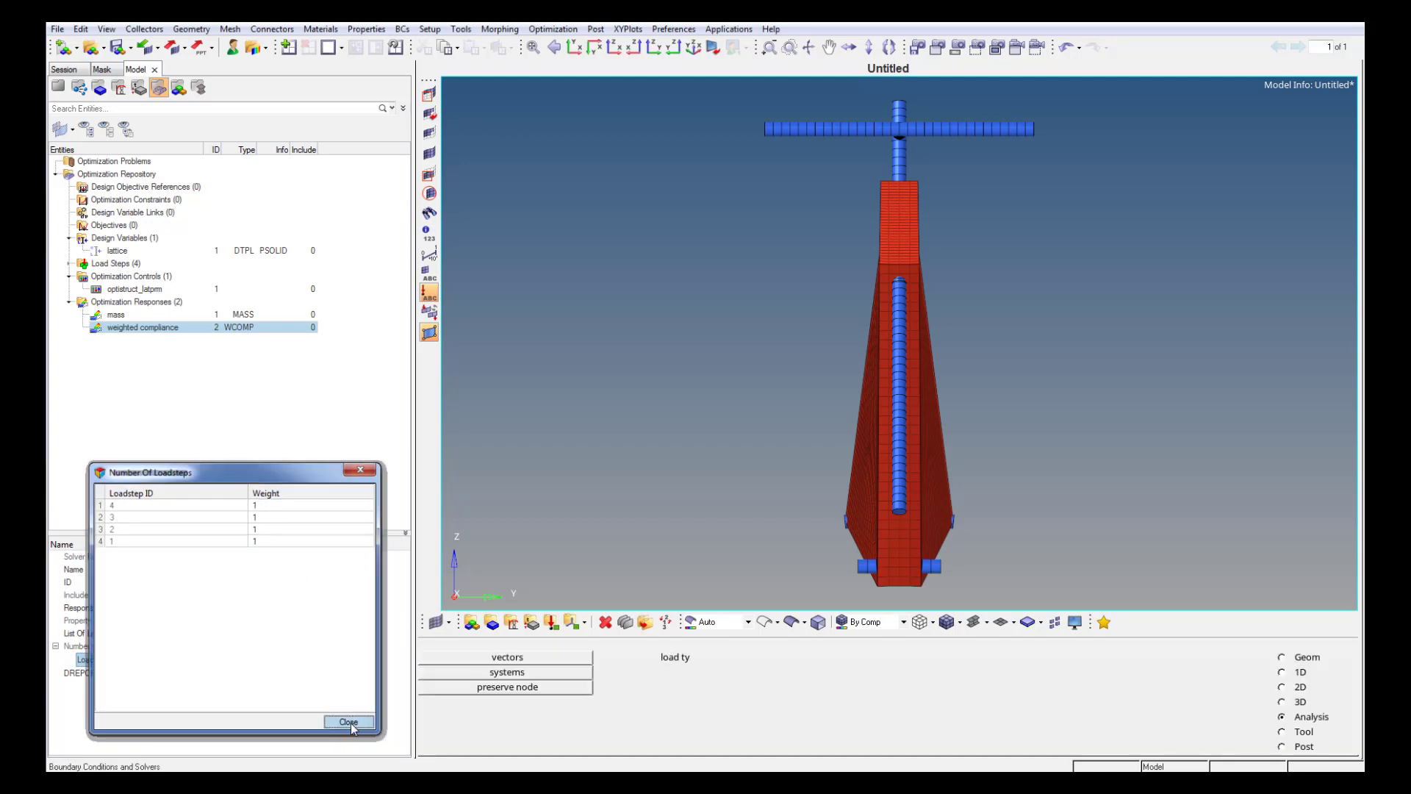
# Create an optimization constraint named mass constraint and assign the mass response to it.
pyautogui.rightClick(248, 406)
pyautogui.moveTo(277, 414)
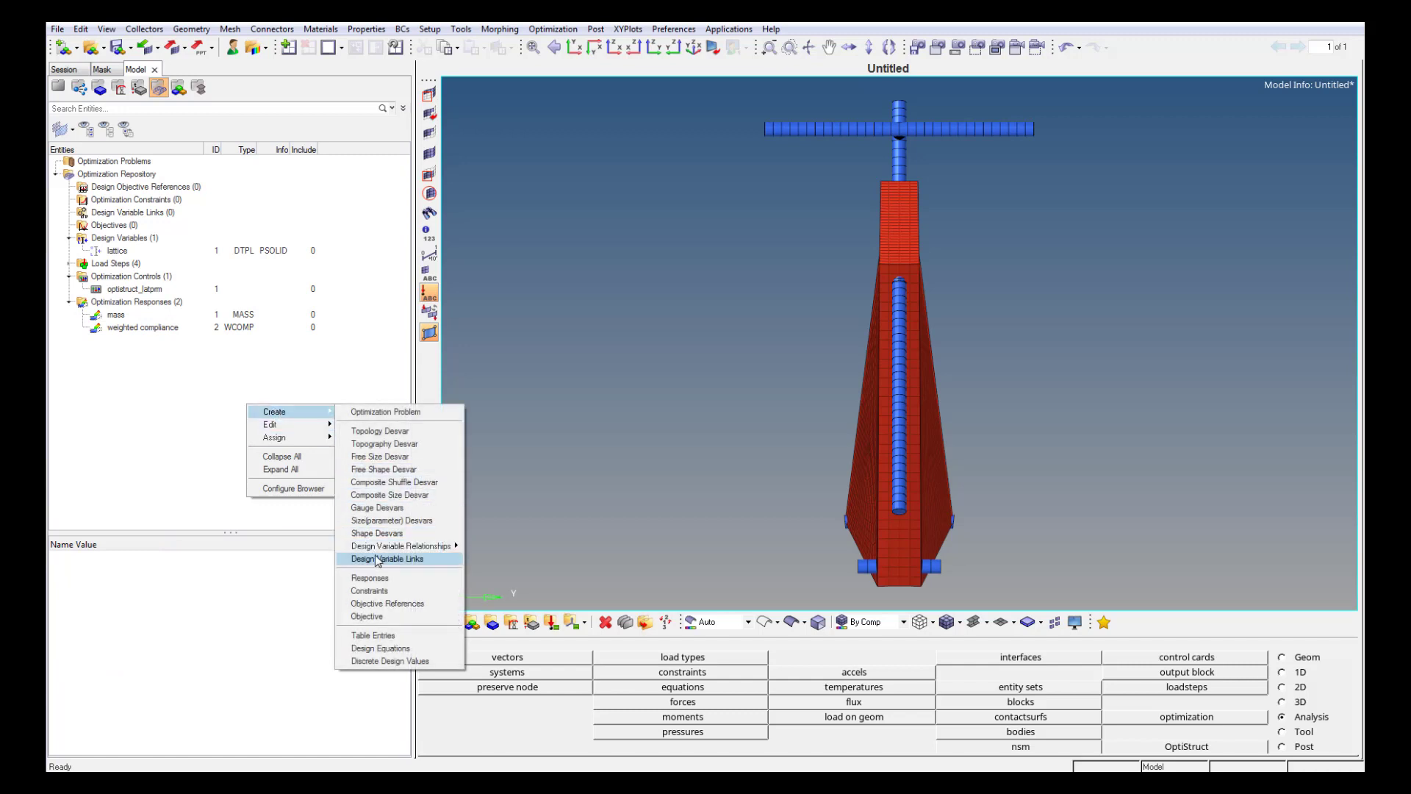
pyautogui.click(376, 591)
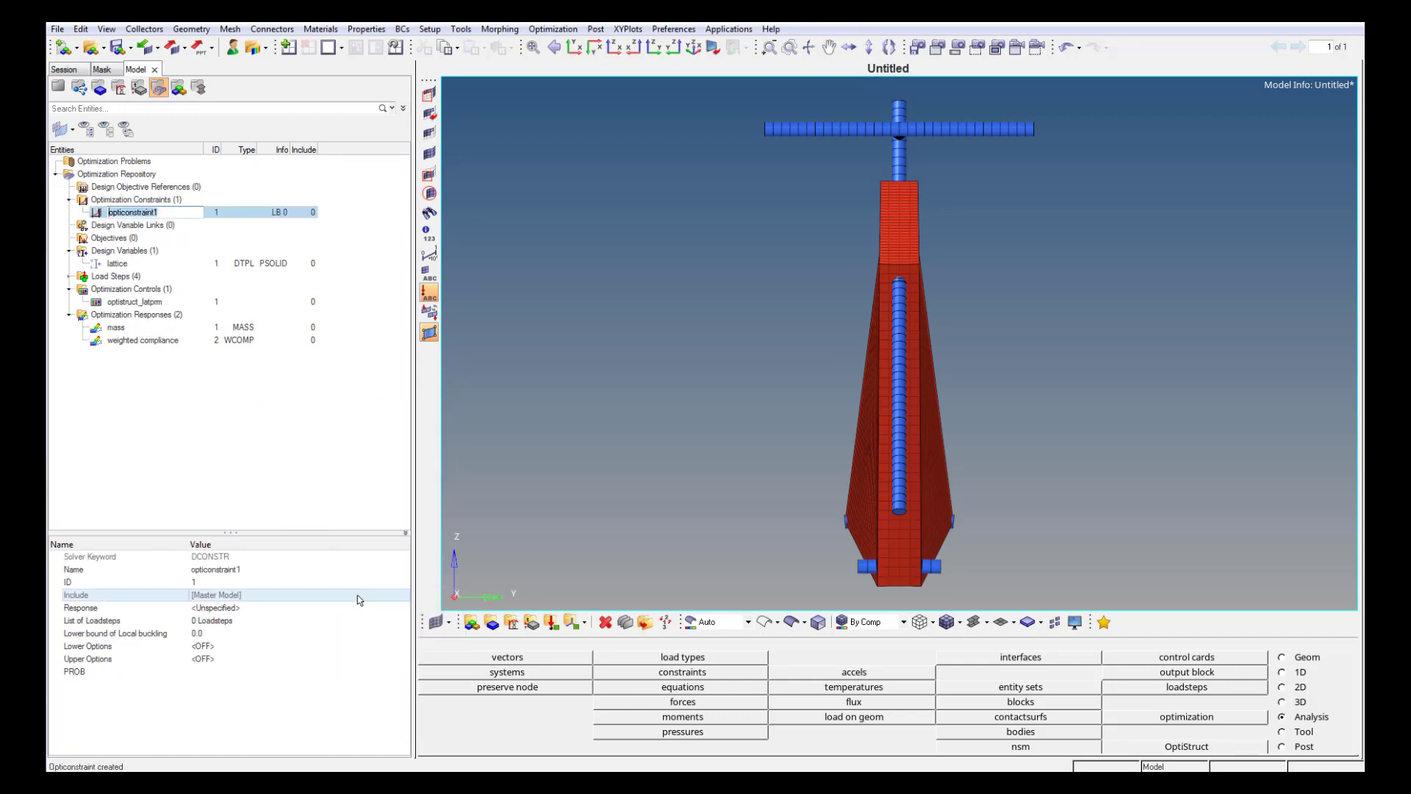
pyautogui.write('mass constraint')
pyautogui.press('Return')
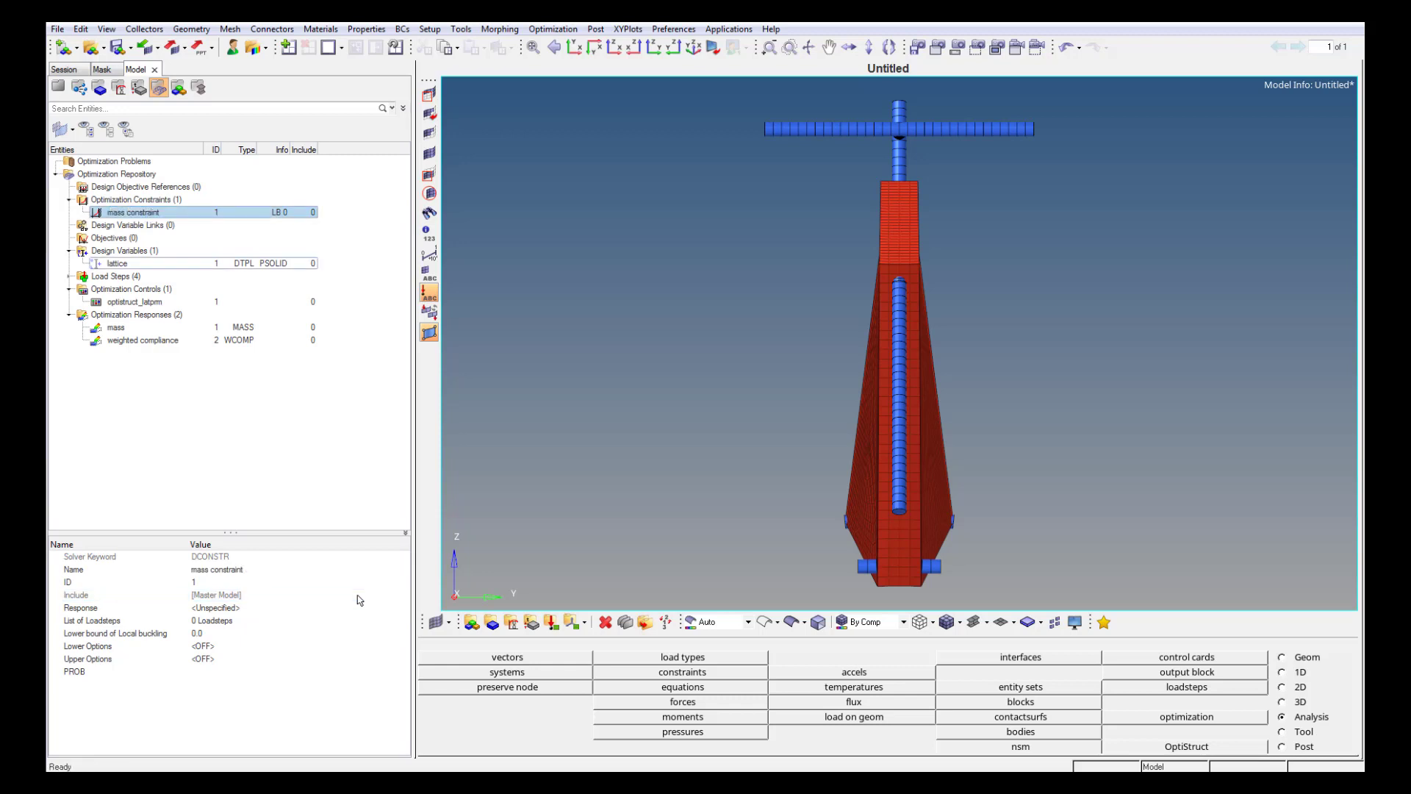
pyautogui.click(319, 607)
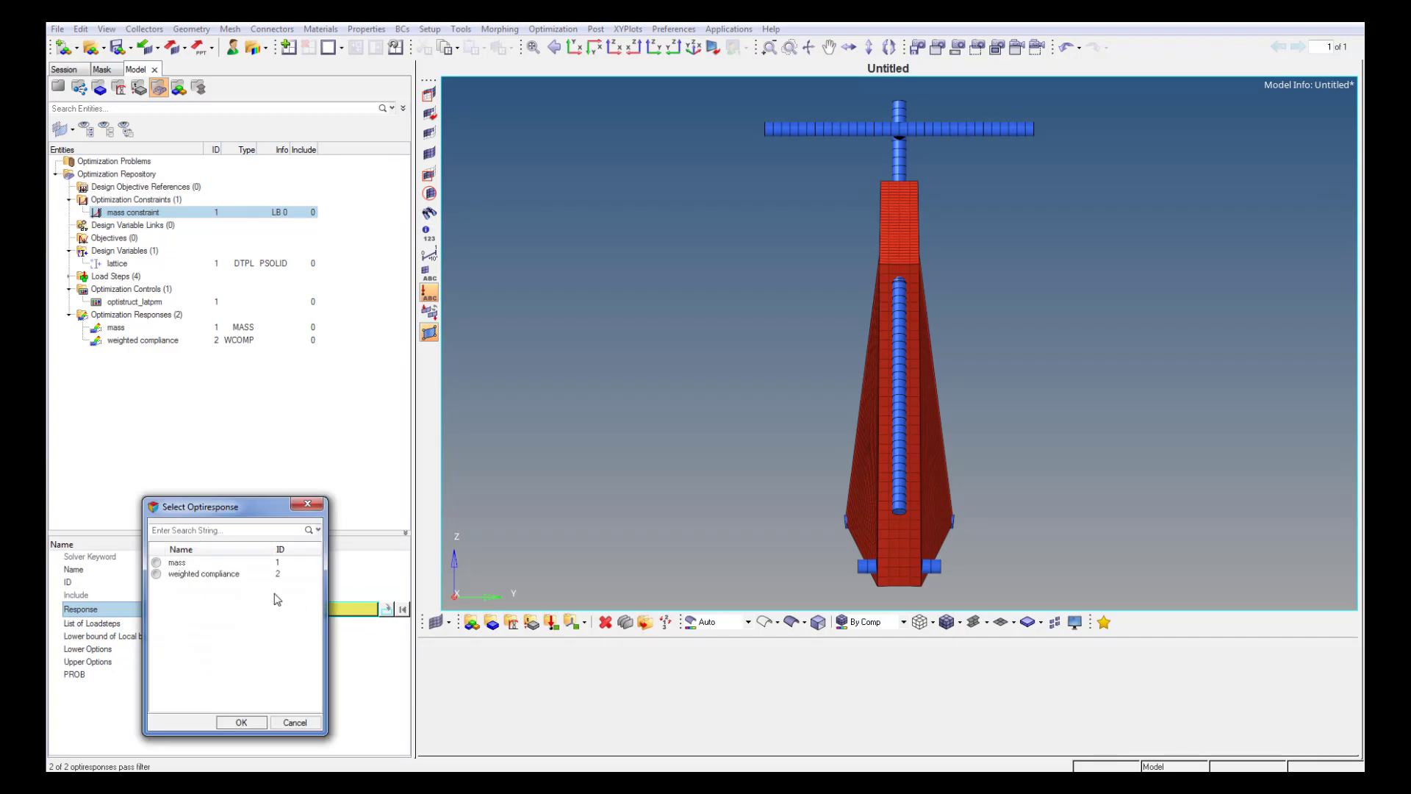
pyautogui.click(206, 564)
pyautogui.click(242, 723)
# Give the mass constraint an upper bound of 0.8.
pyautogui.click(183, 635)
pyautogui.click(184, 635)
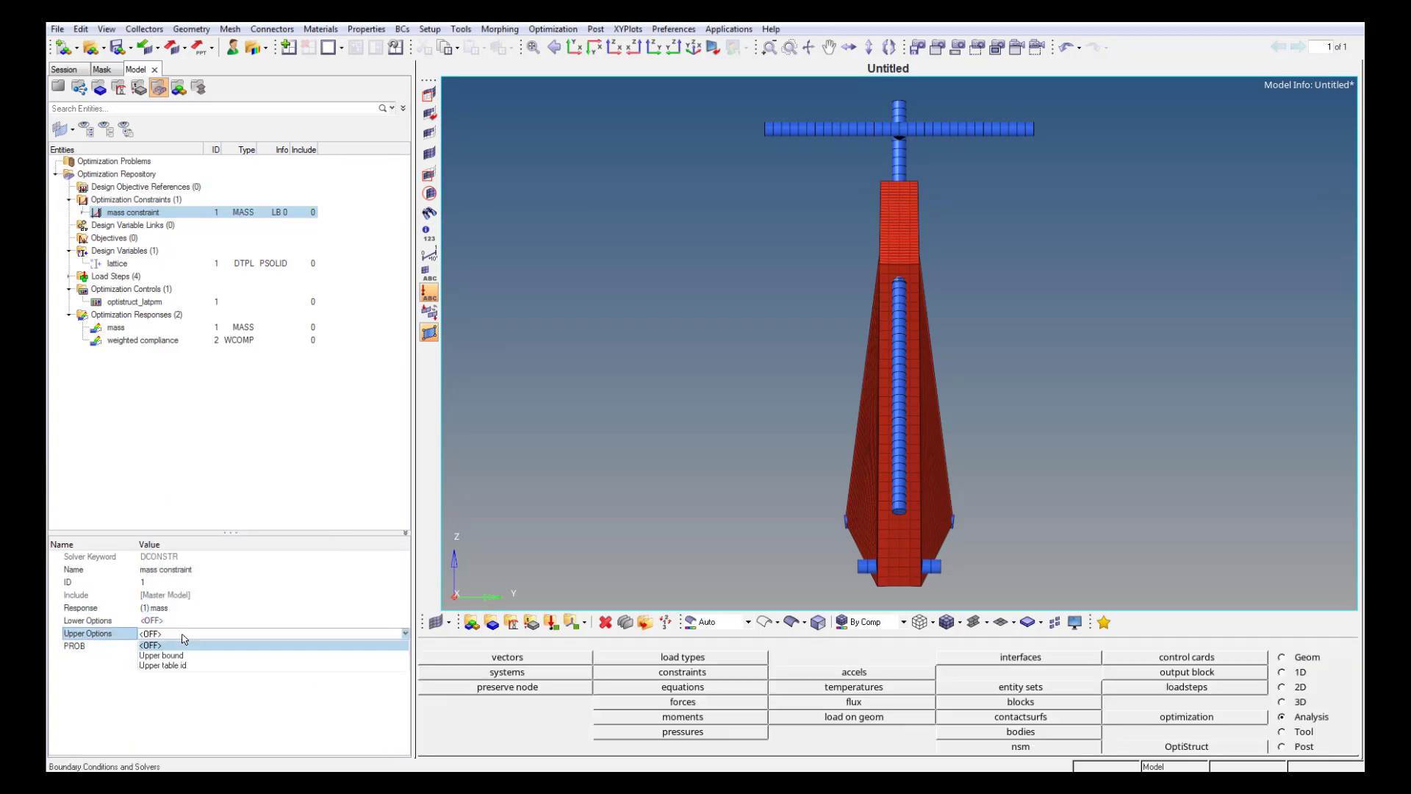
pyautogui.click(186, 656)
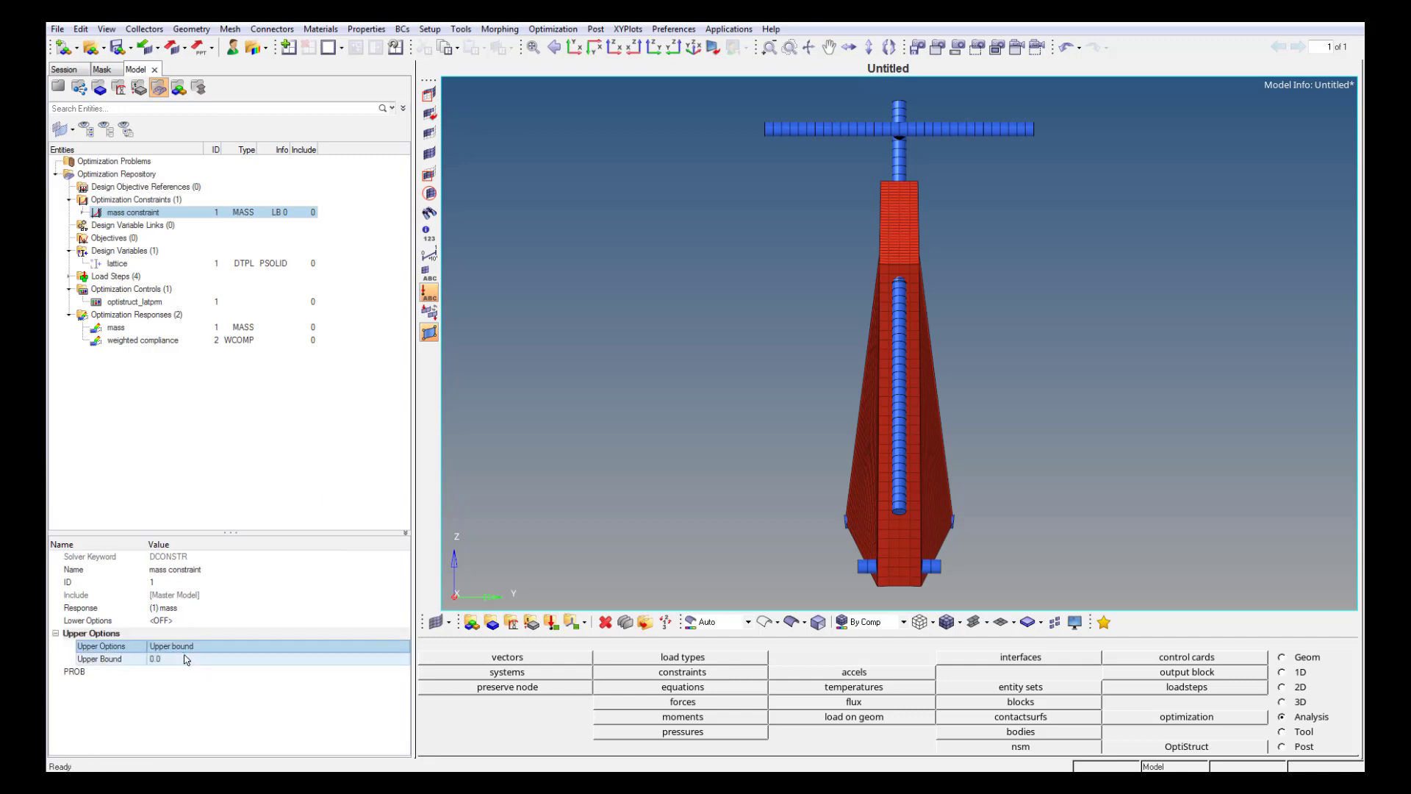
pyautogui.click(186, 659)
pyautogui.write('0.8')
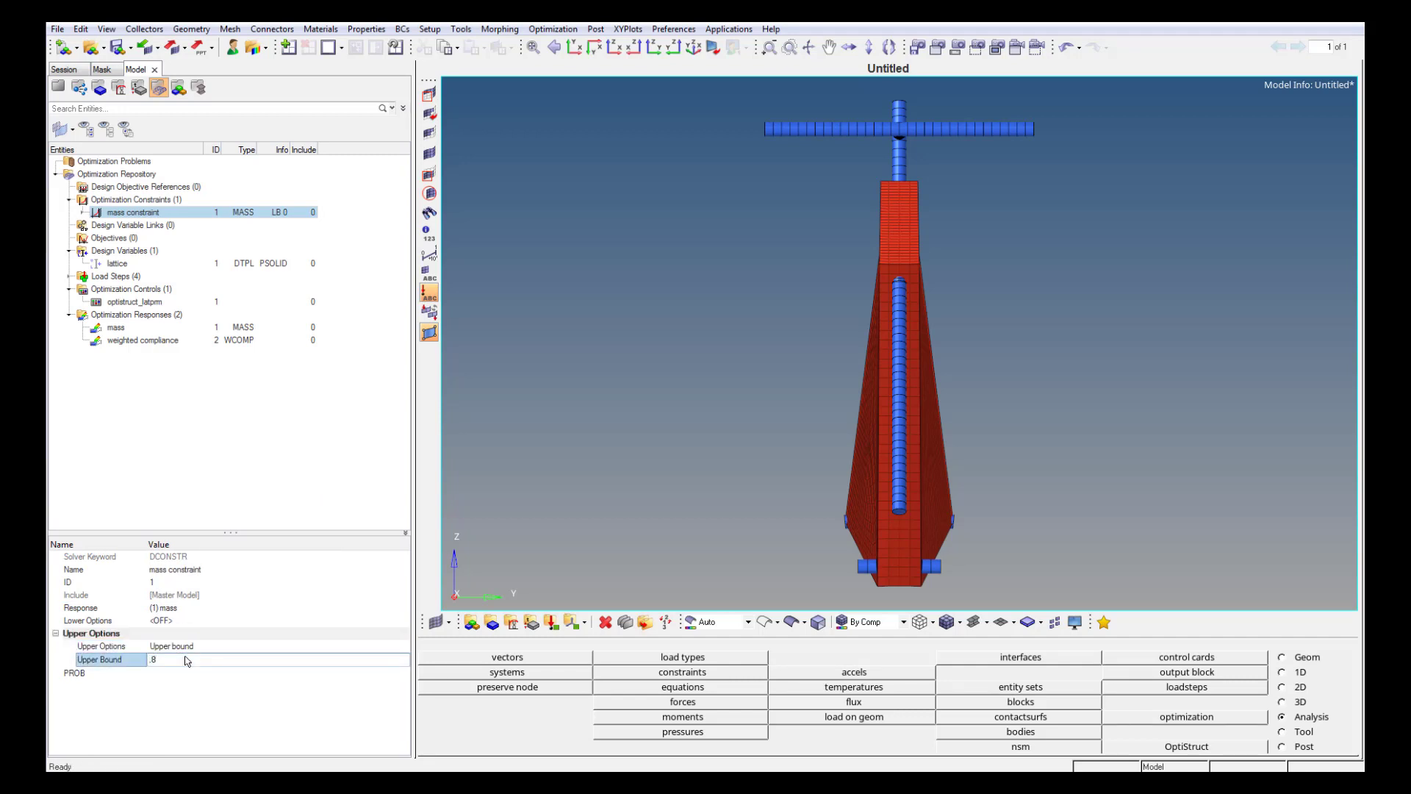
pyautogui.press('Return')
# Create an optimization objective named min weighted compliance.
pyautogui.click(161, 402)
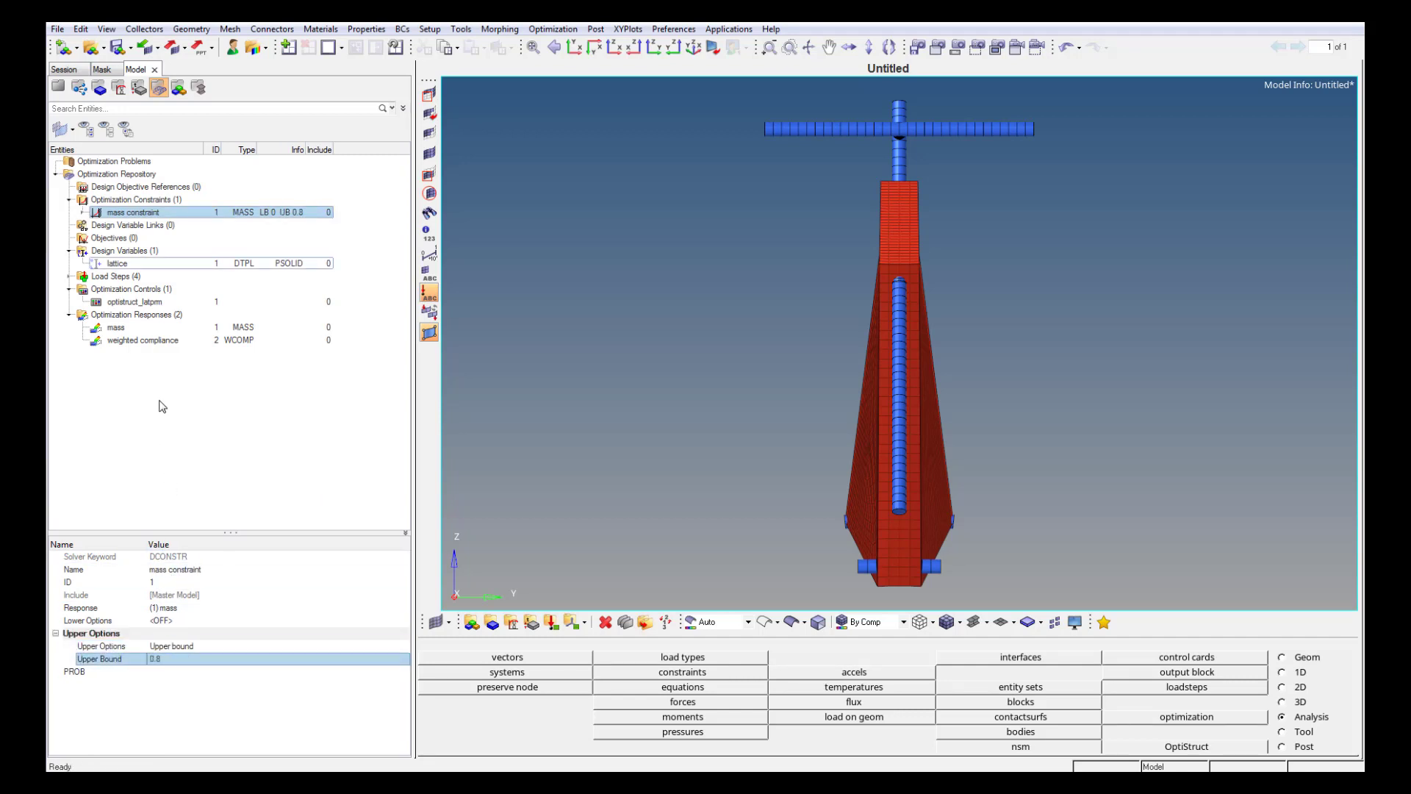
pyautogui.rightClick(161, 402)
pyautogui.moveTo(170, 411)
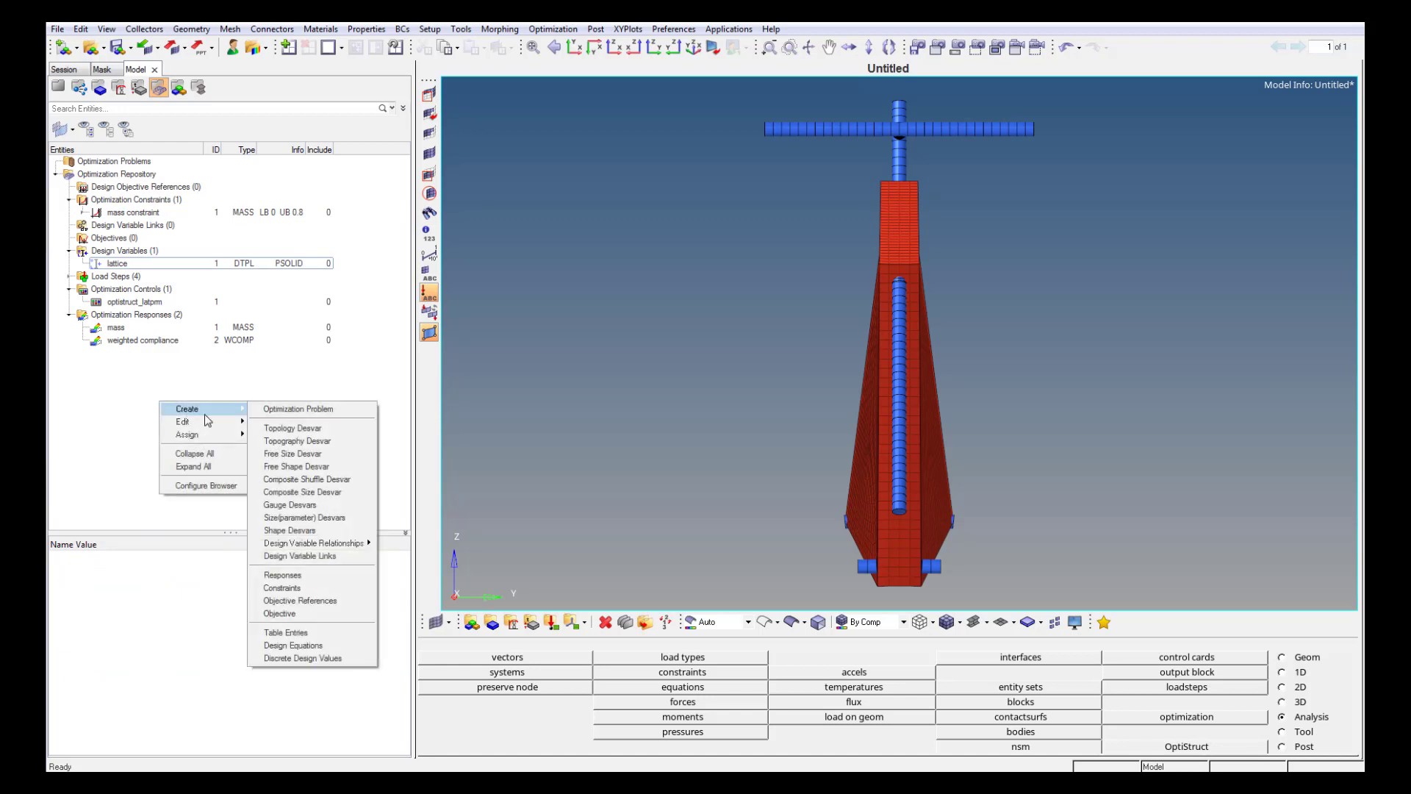
pyautogui.click(297, 615)
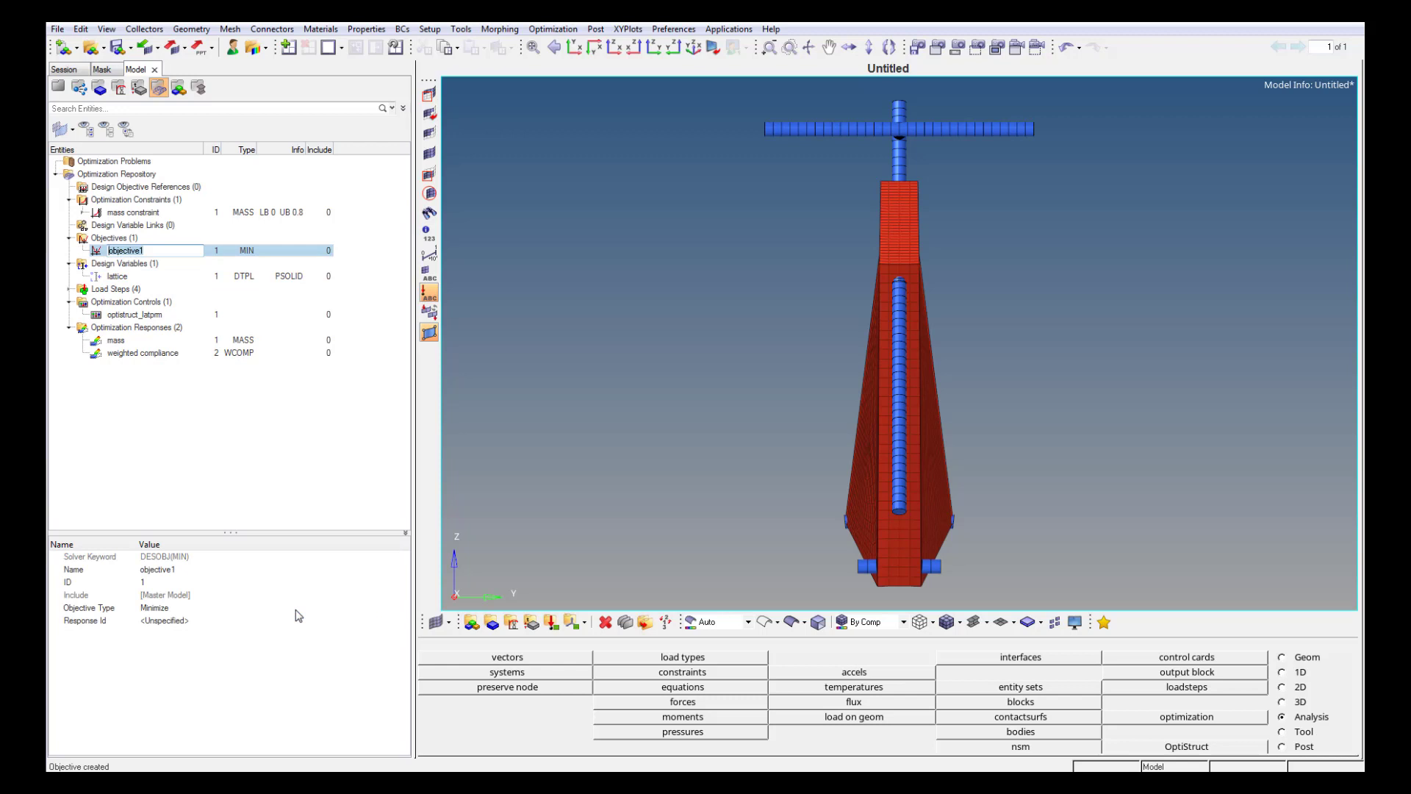
pyautogui.write('min weighted compliance')
pyautogui.press('Return')
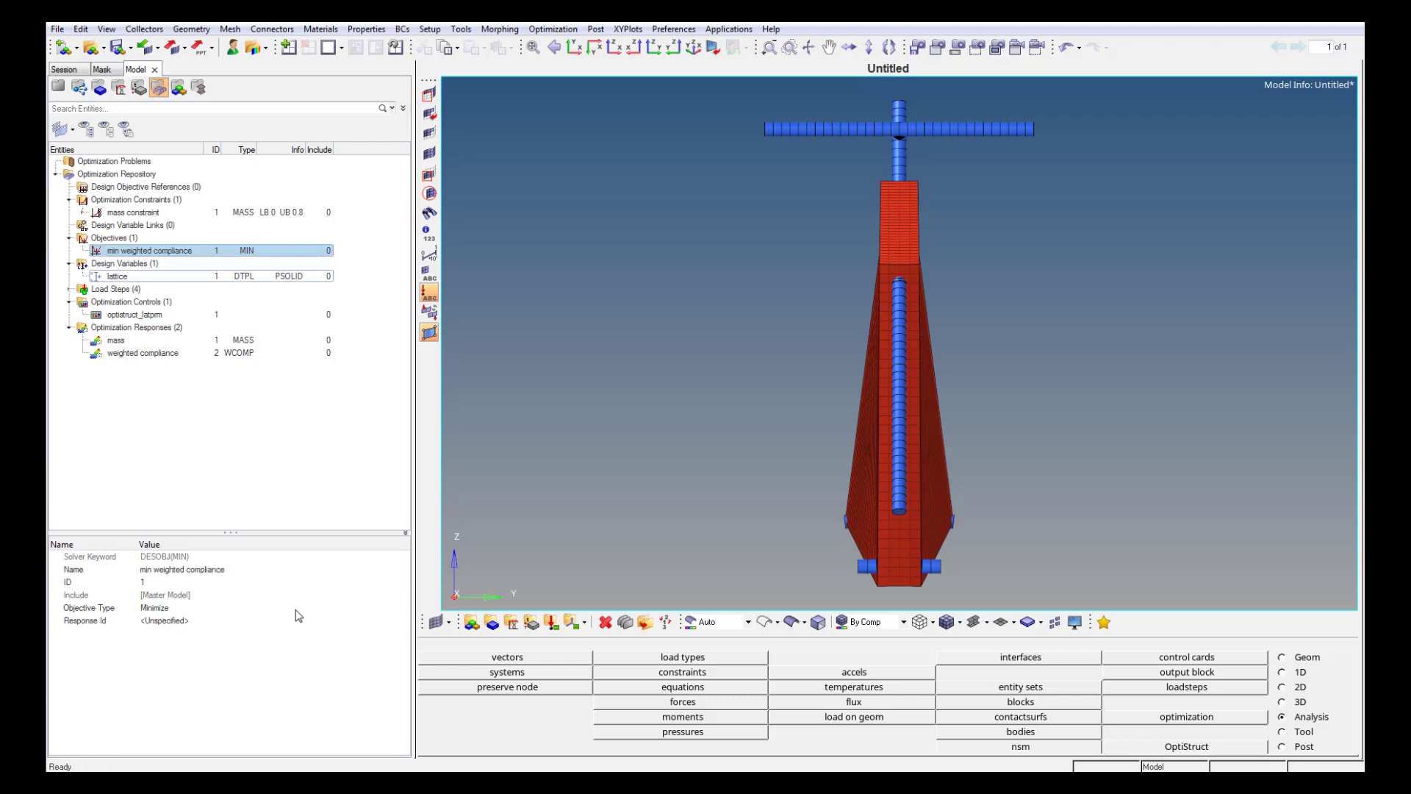
# Assign the weighted compliance response to the minimize objective.
pyautogui.click(275, 619)
pyautogui.click(276, 619)
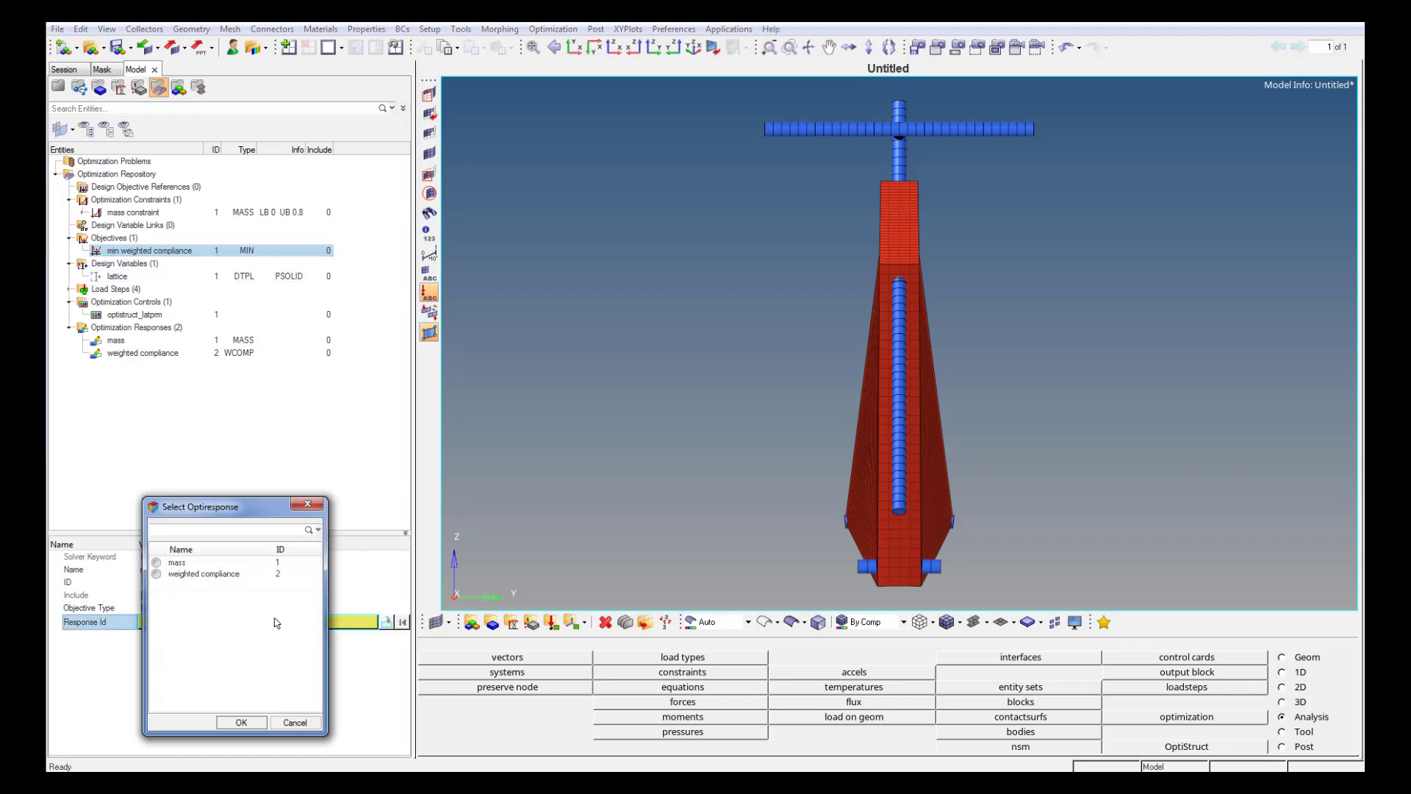
pyautogui.click(223, 574)
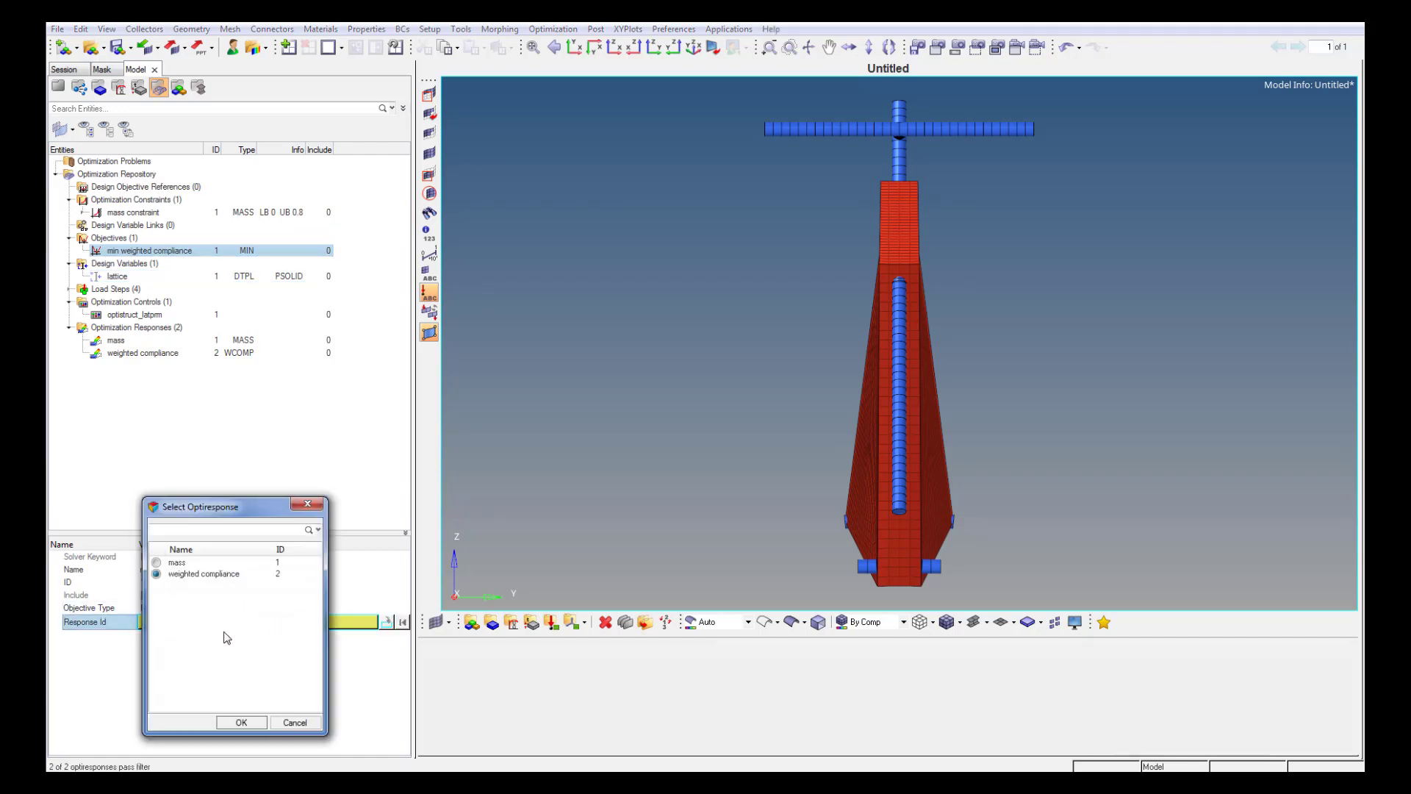
pyautogui.click(243, 723)
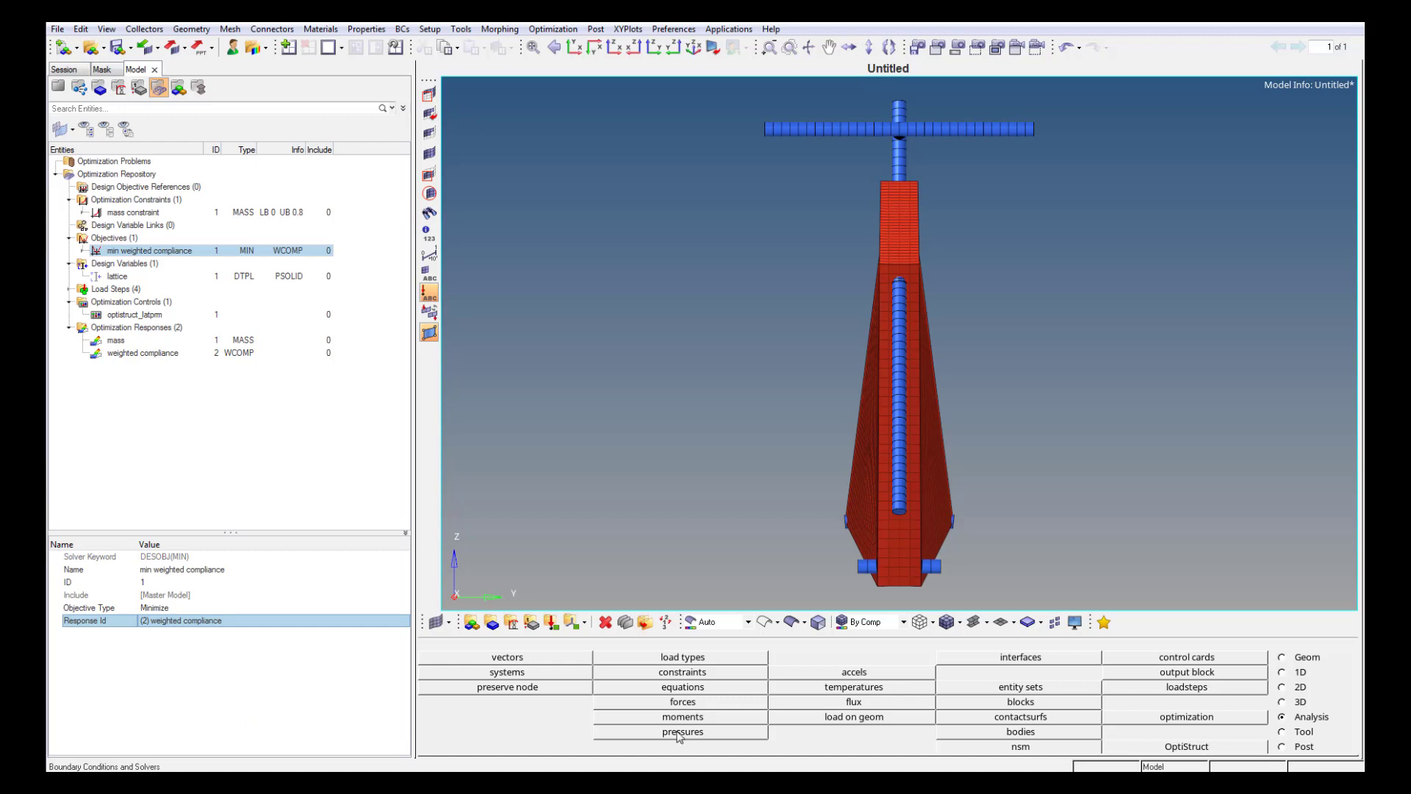
# Run the OptiStruct optimization with a 100000 MB upper memory limit and the option -nt 4, overwriting the existing demo_biclycle_frame.fem.
pyautogui.click(1165, 748)
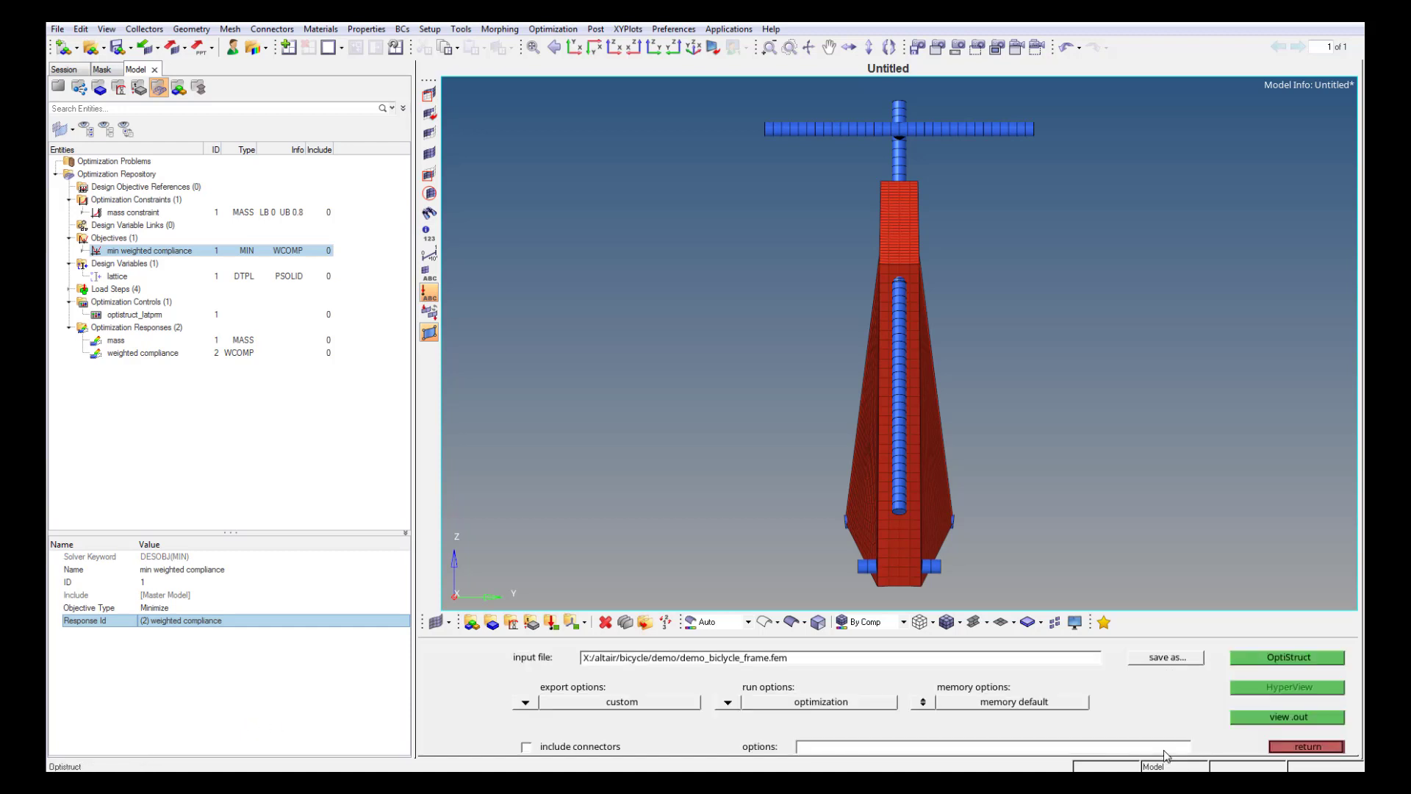
pyautogui.click(923, 702)
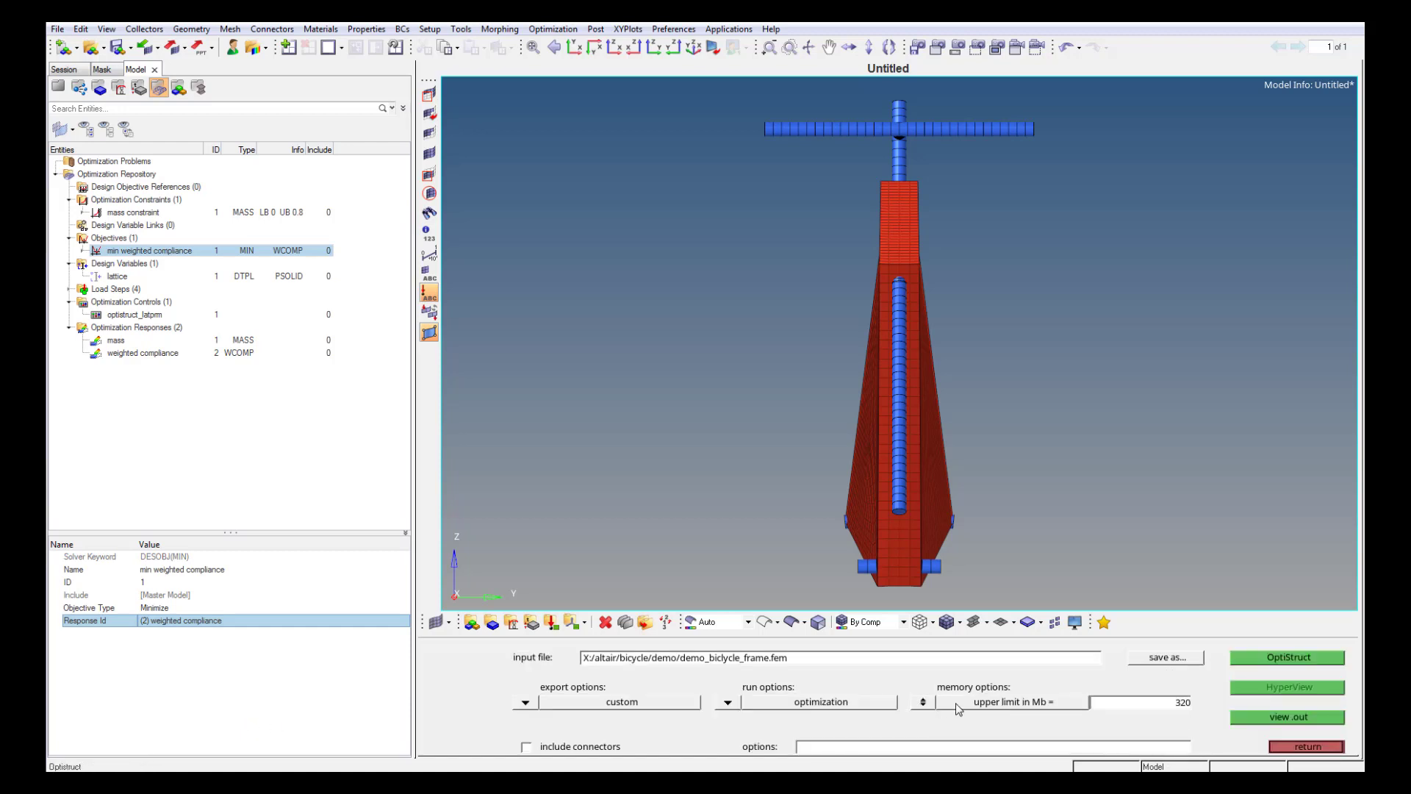
pyautogui.write('100000')
pyautogui.click(995, 746)
pyautogui.click(1231, 662)
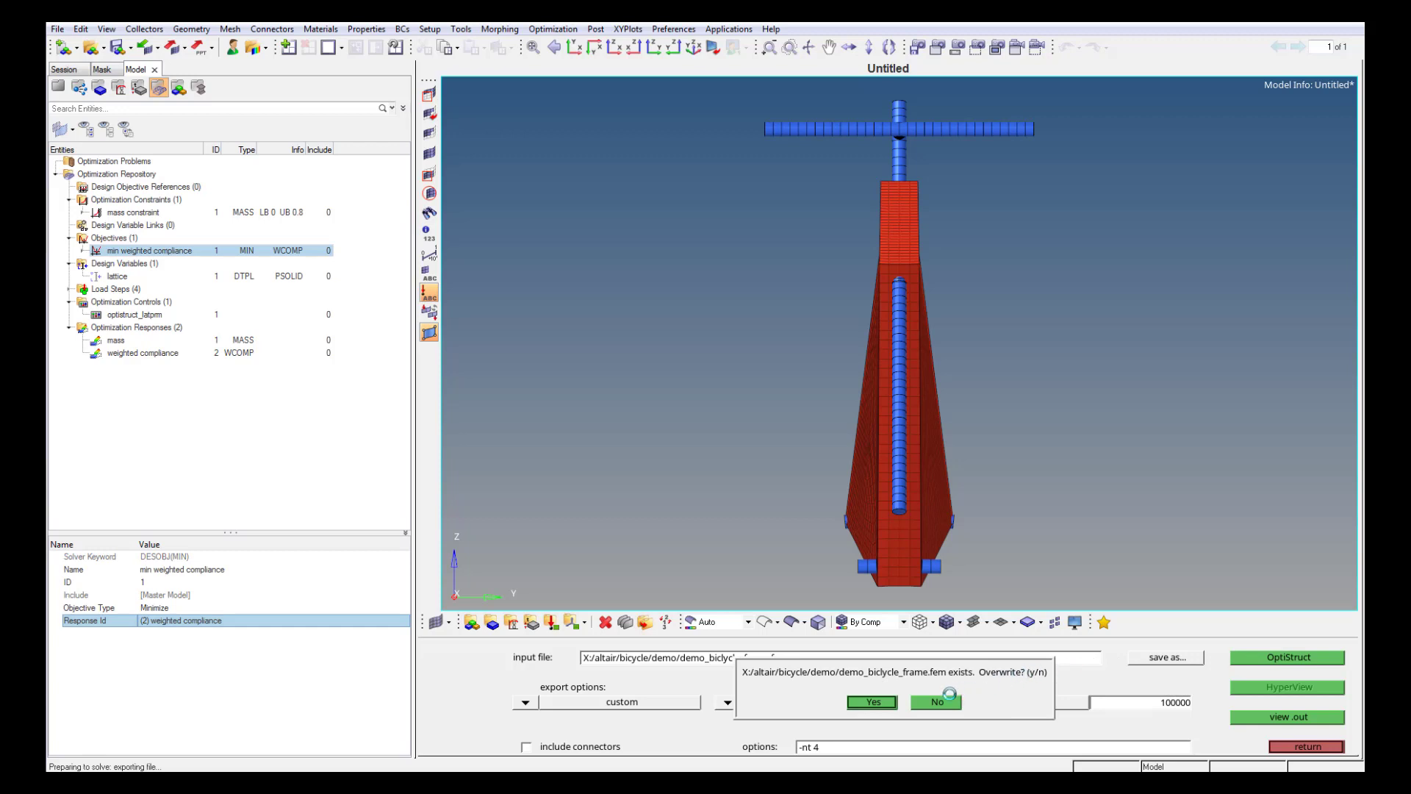
pyautogui.click(869, 702)
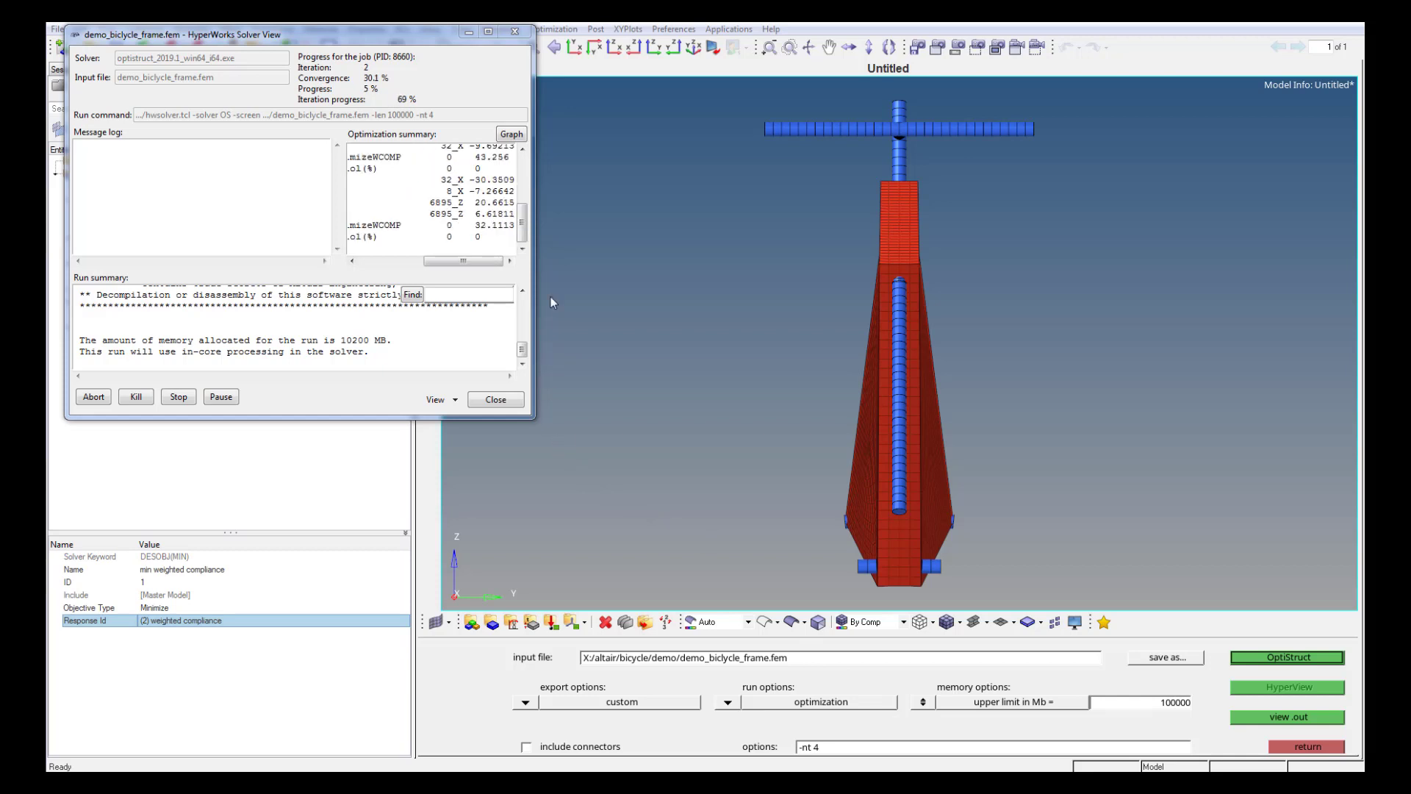
# Open the convergence history graph of the running job and examine the objective, MaxConstrViol(%) and MaxDisp curves.
pyautogui.click(510, 135)
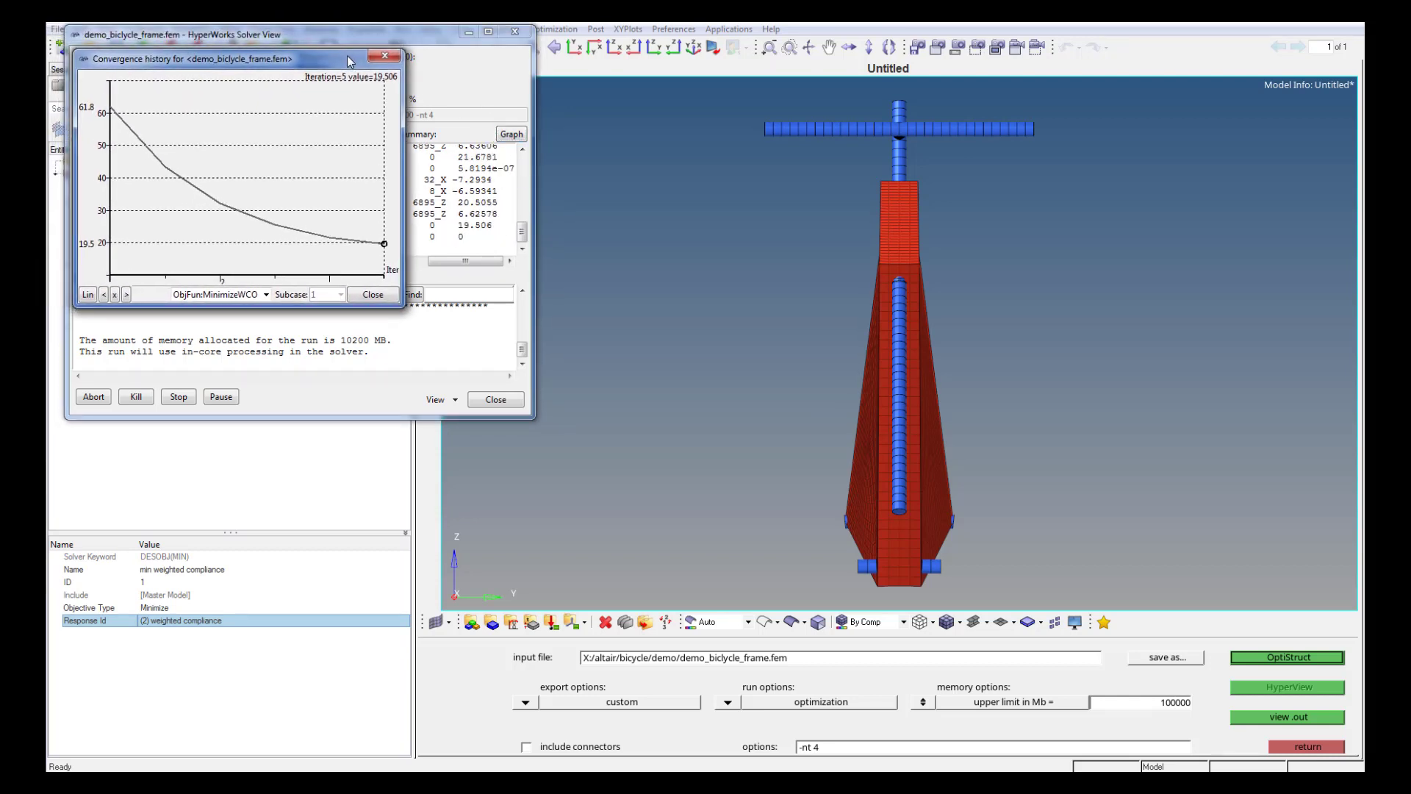
pyautogui.moveTo(350, 61); pyautogui.dragTo(349, 56)
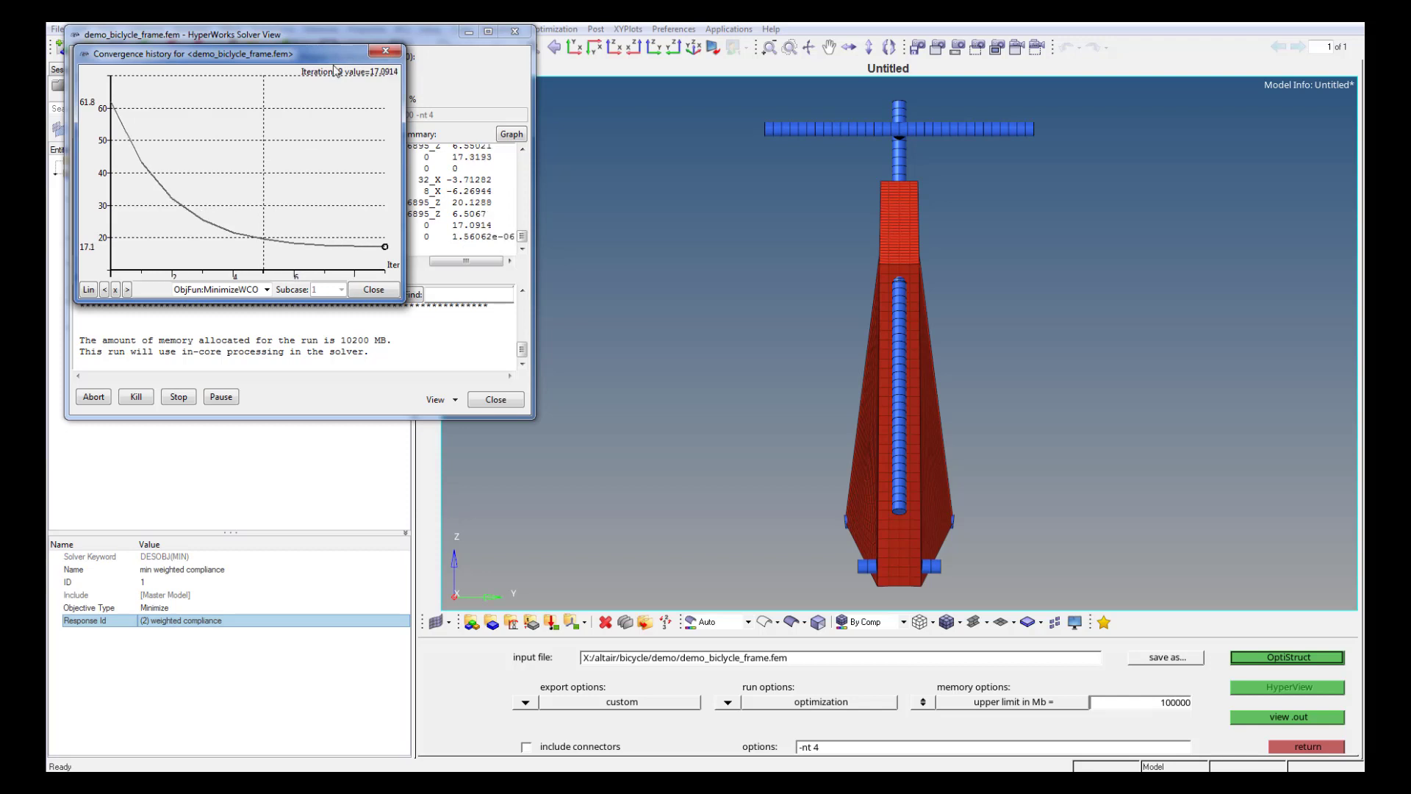
pyautogui.click(245, 290)
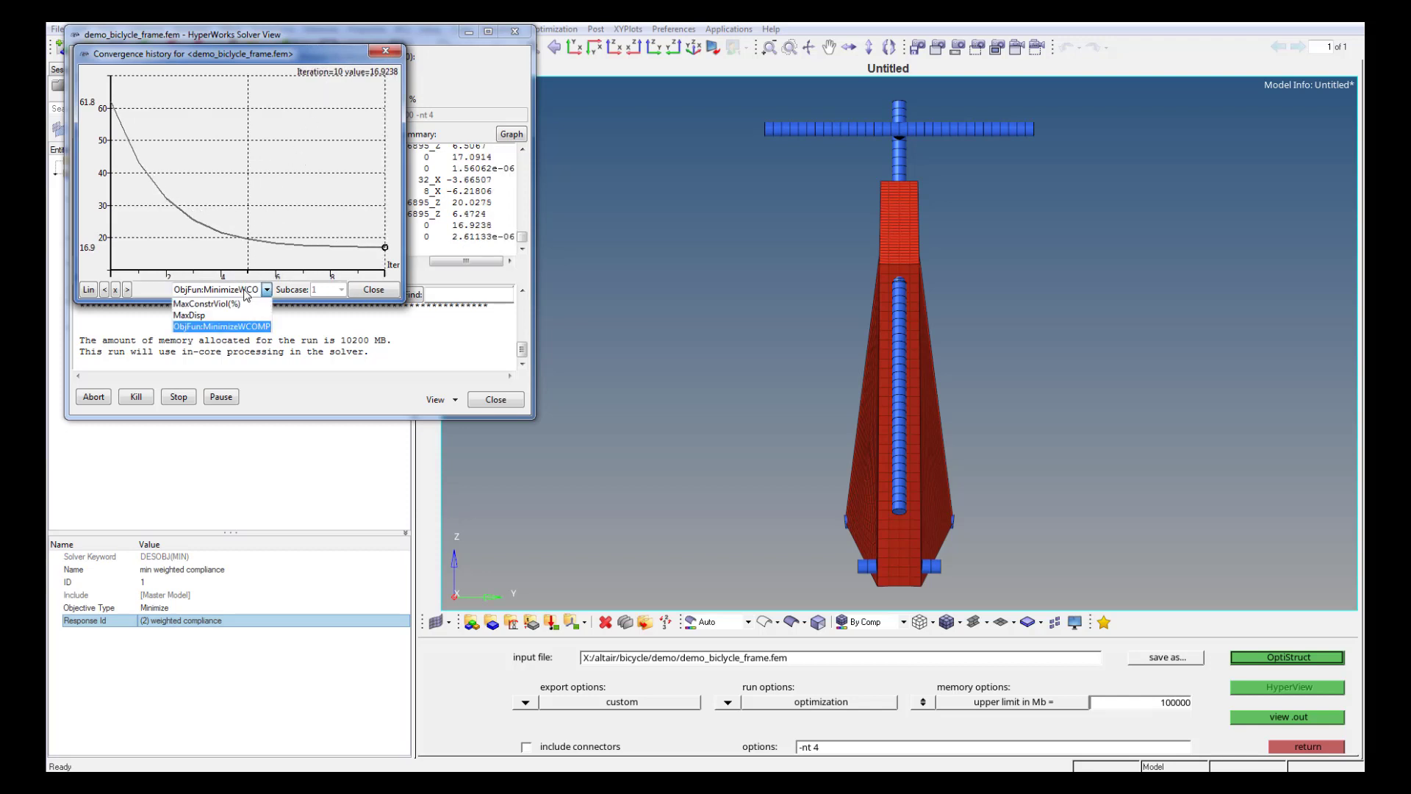
pyautogui.click(242, 304)
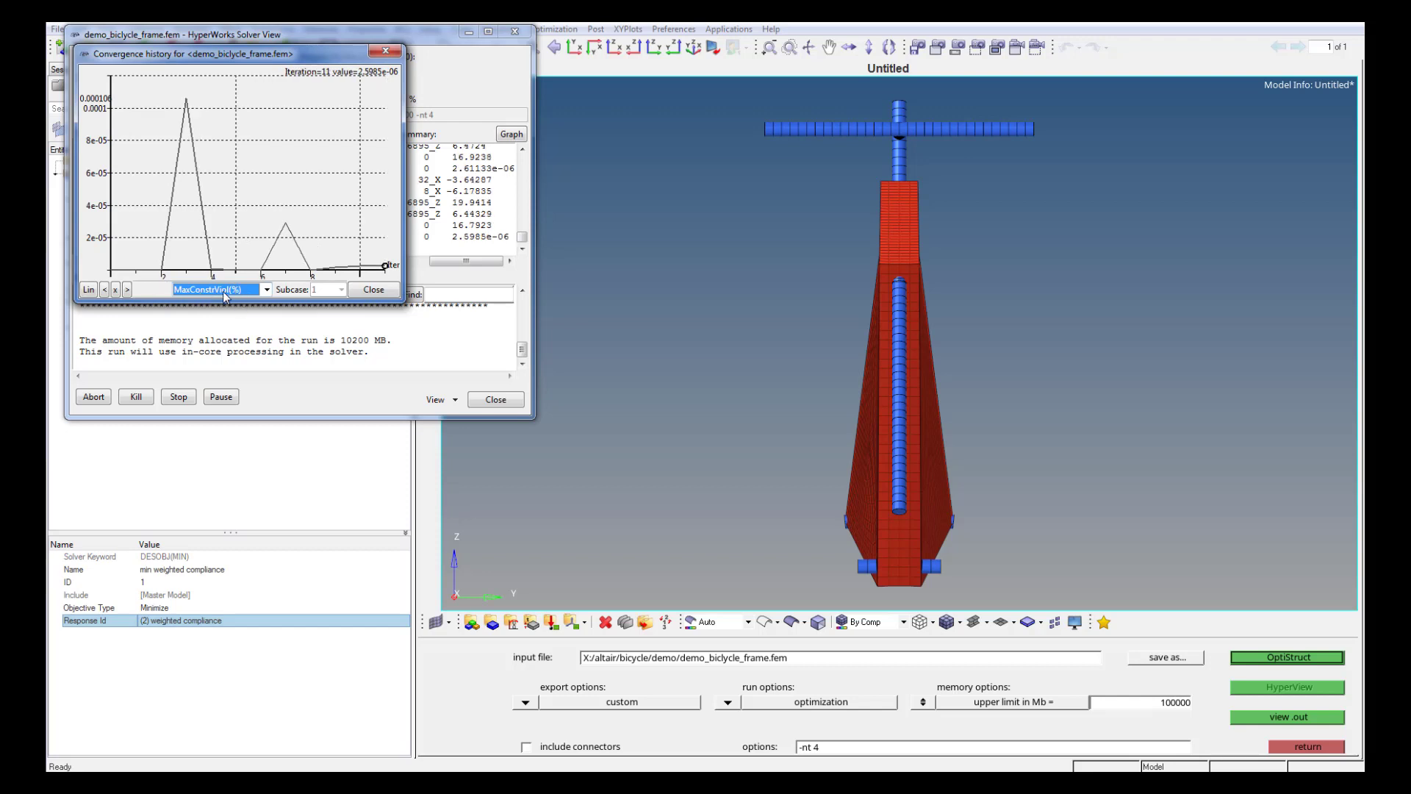
pyautogui.click(224, 292)
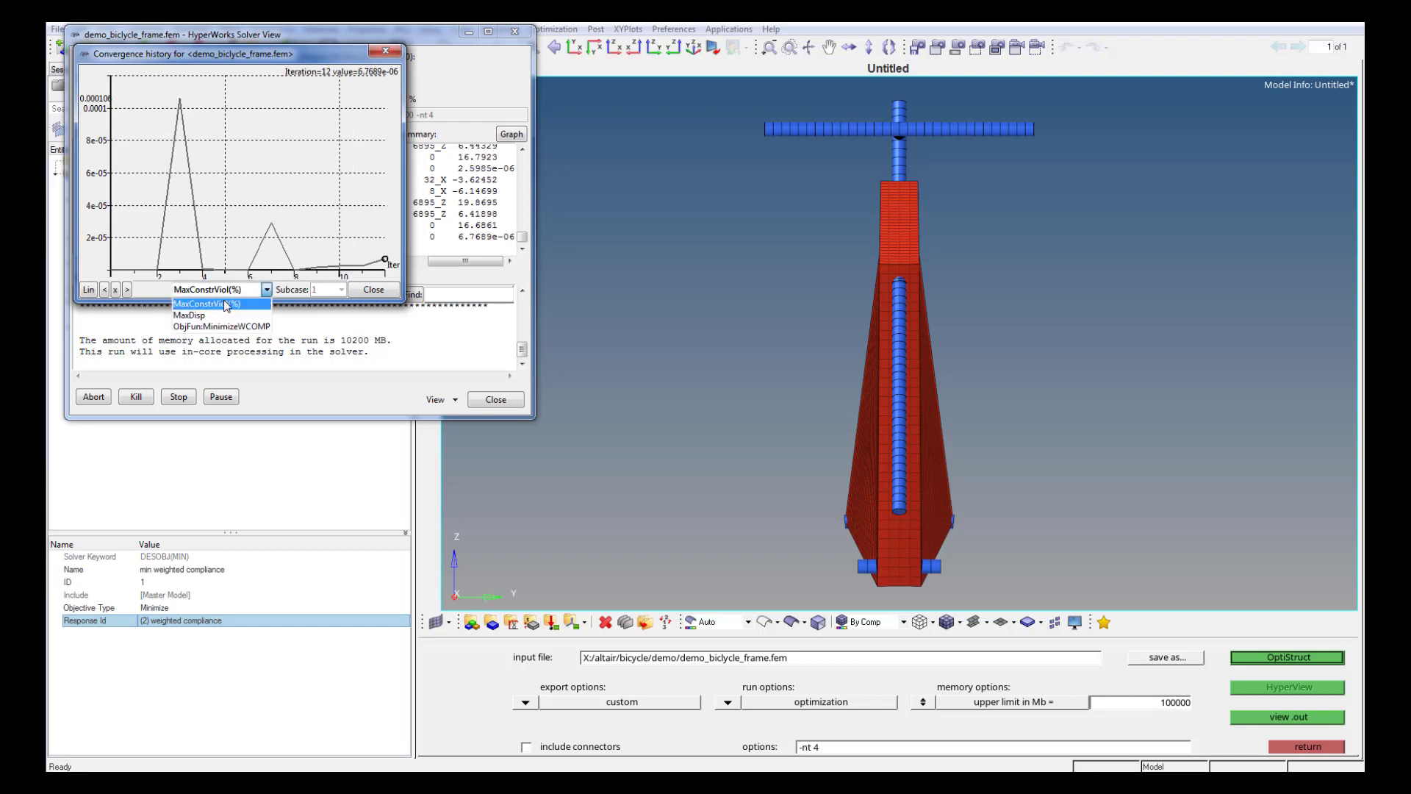
pyautogui.click(225, 316)
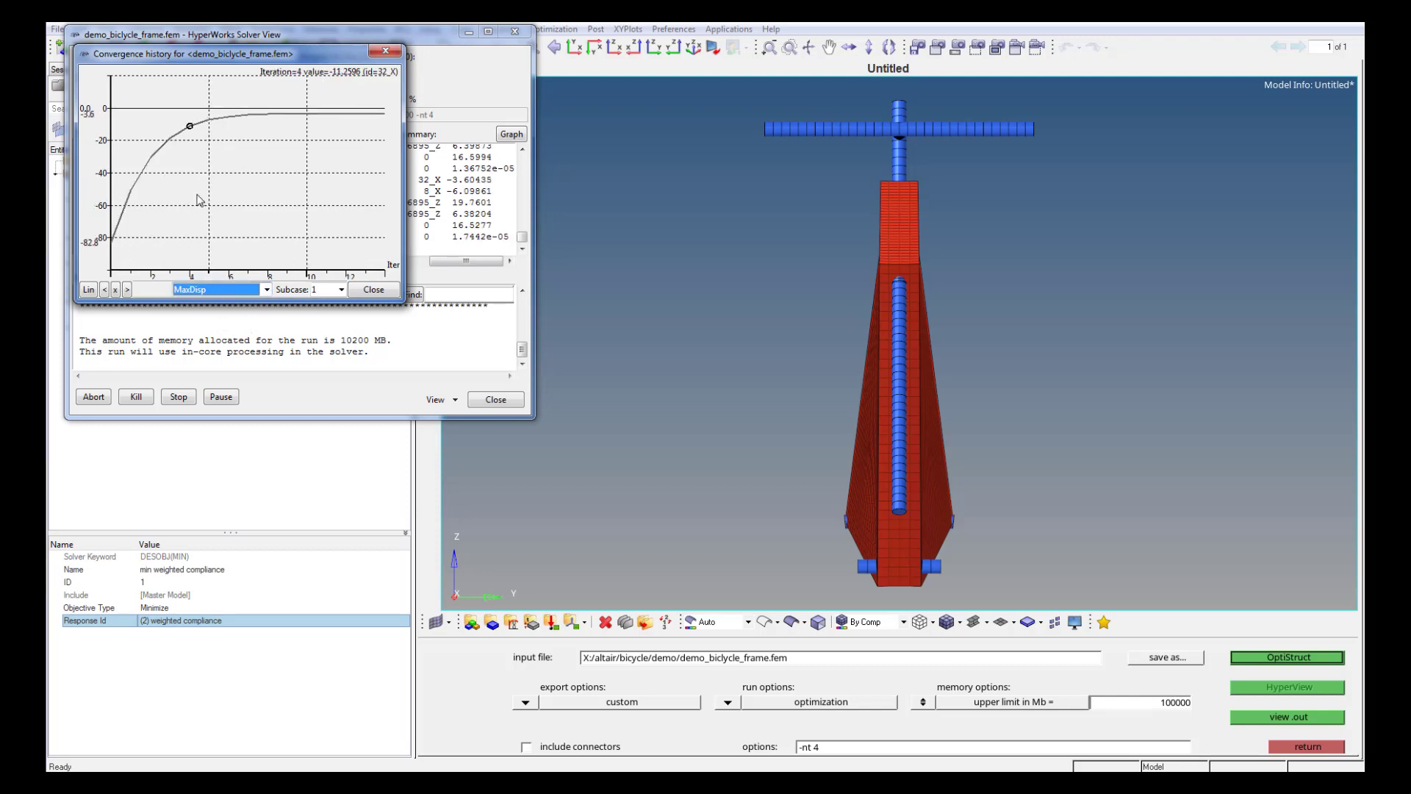
# Examine the maximum displacement convergence curves for subcases 2 and 3.
pyautogui.click(327, 289)
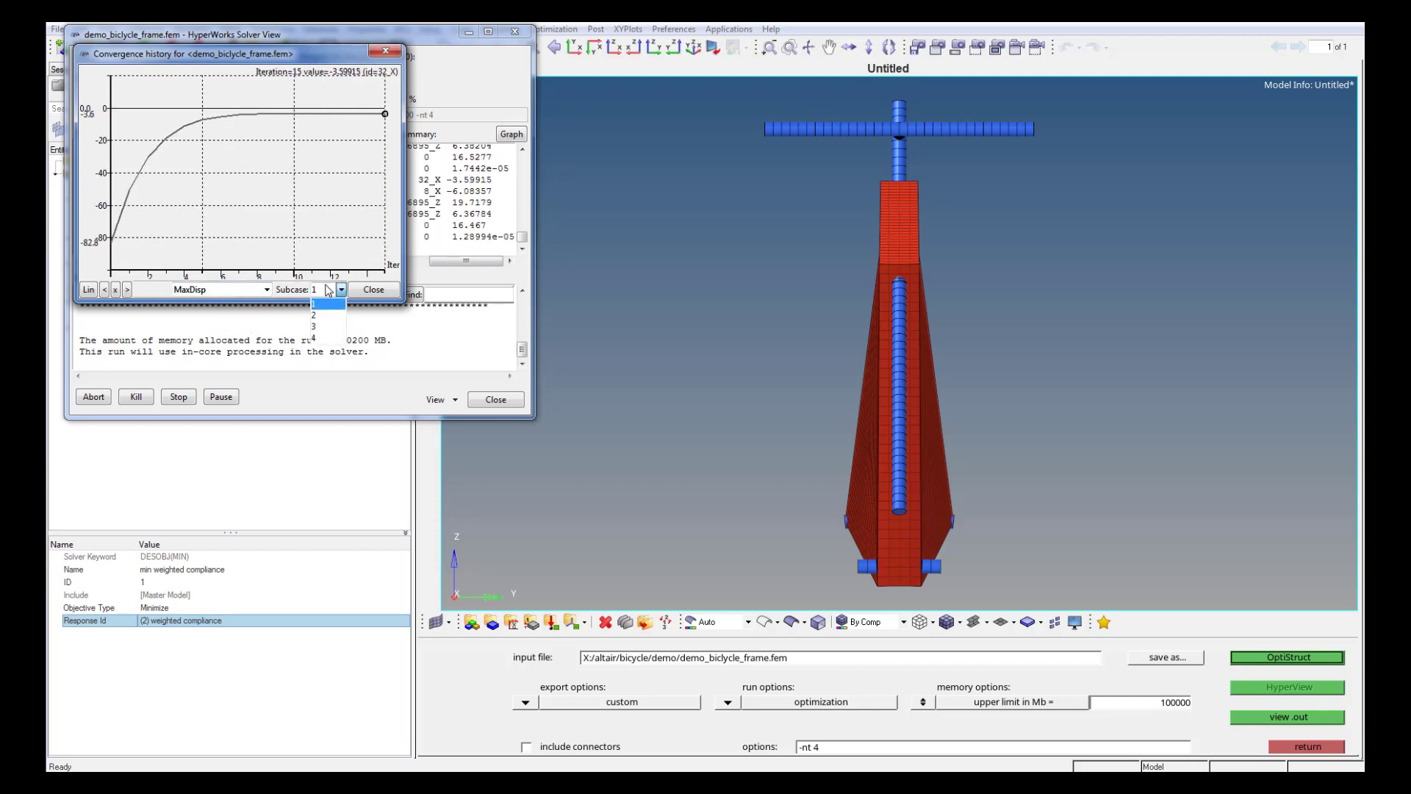
pyautogui.click(322, 316)
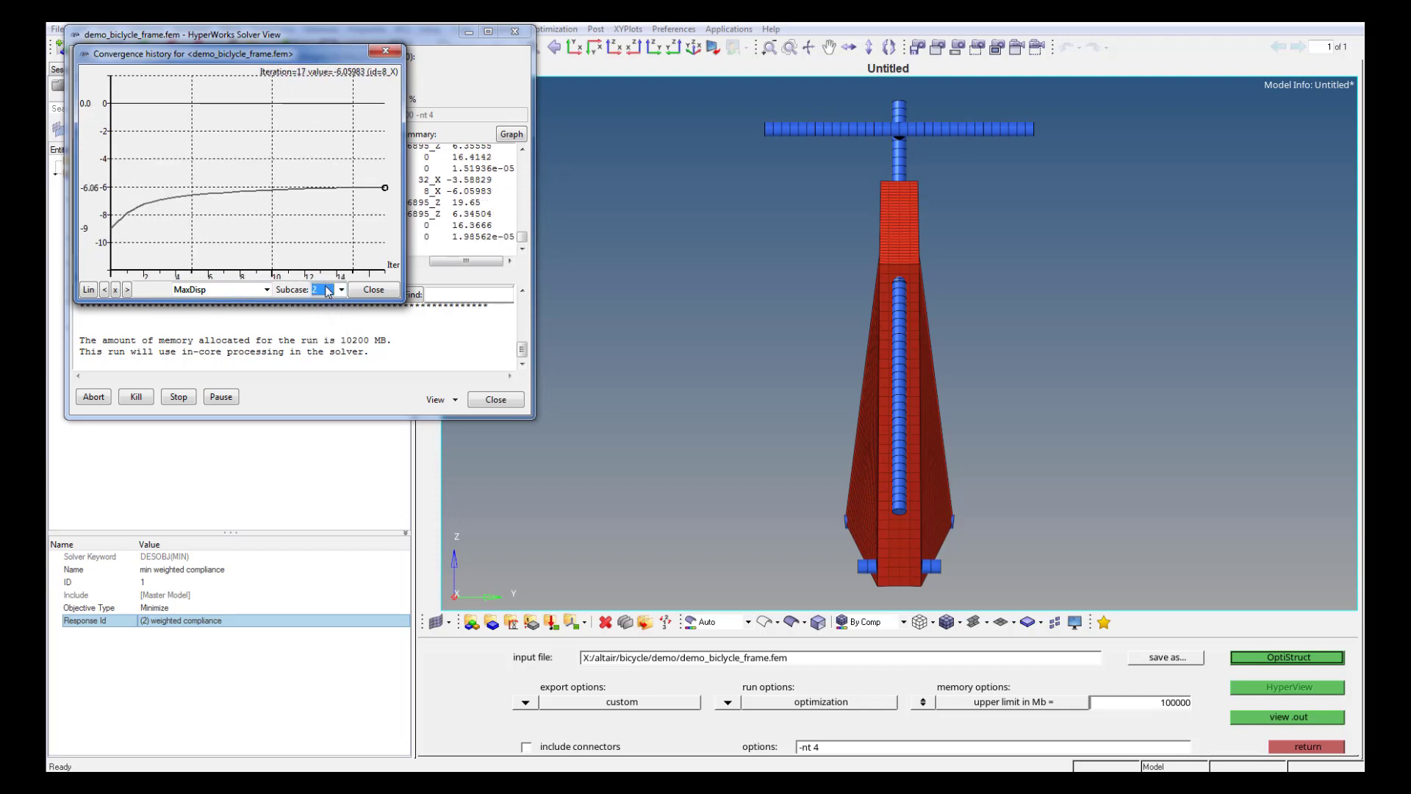
pyautogui.click(328, 291)
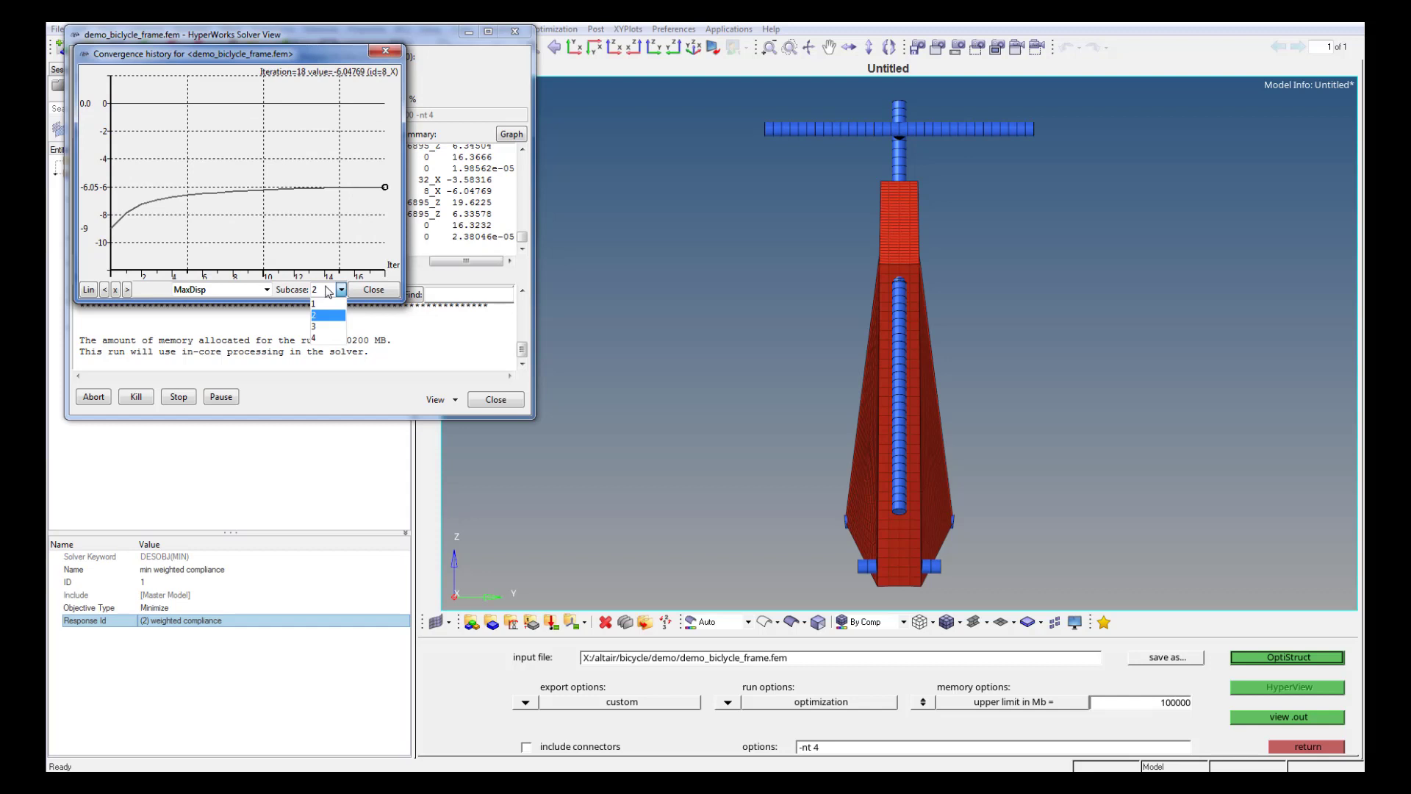
pyautogui.click(321, 327)
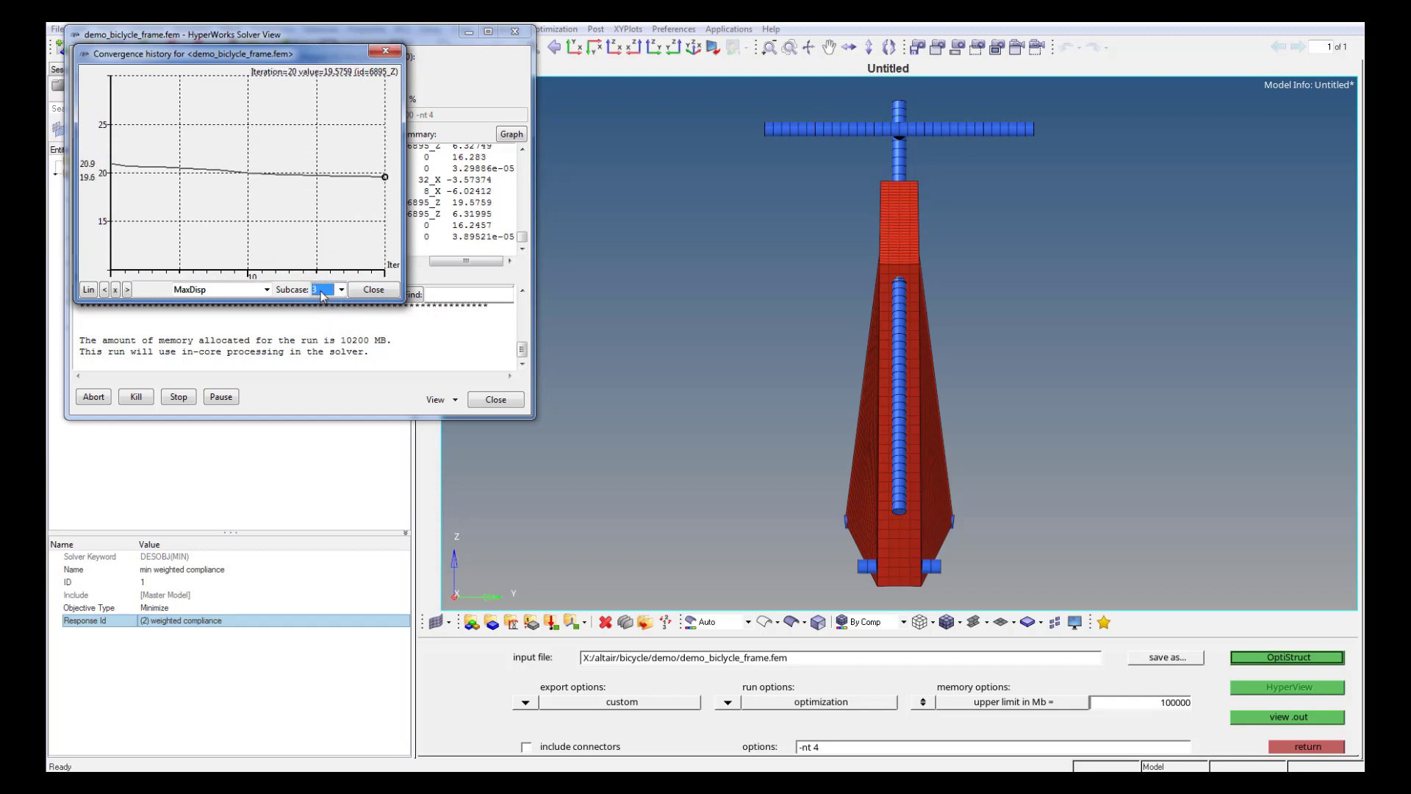
# Examine the maximum displacement convergence curve for subcase 4, then close the convergence history graph.
pyautogui.click(321, 292)
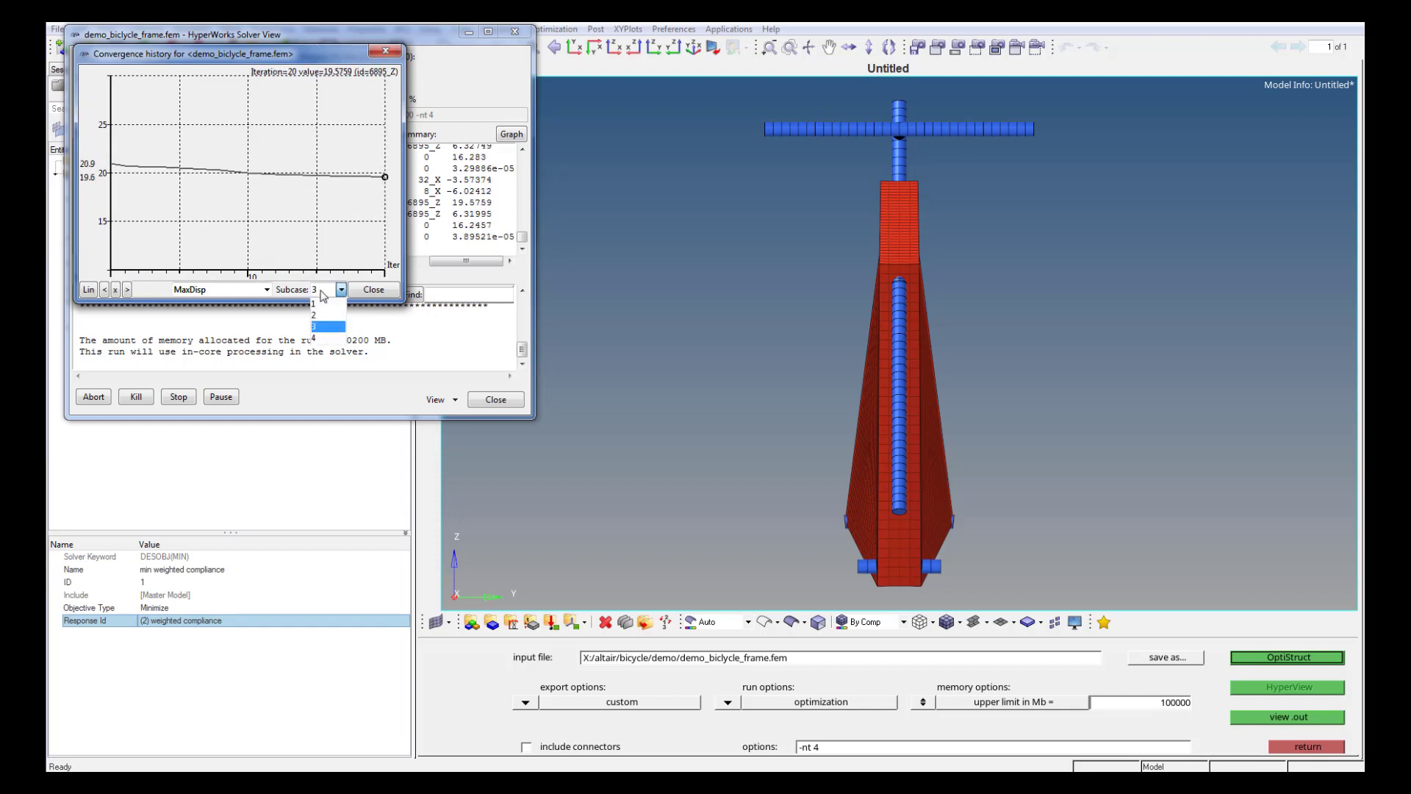
pyautogui.click(320, 337)
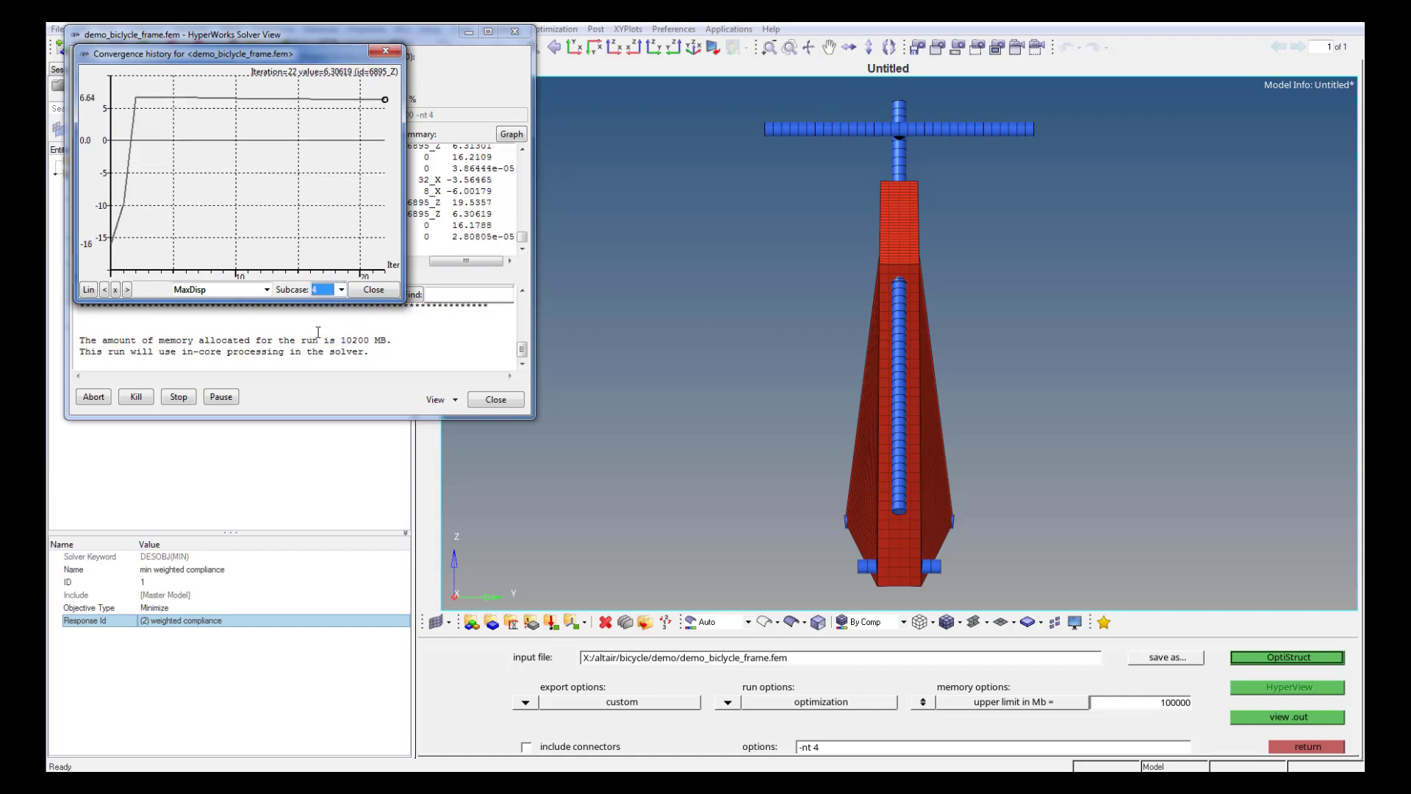
pyautogui.click(91, 289)
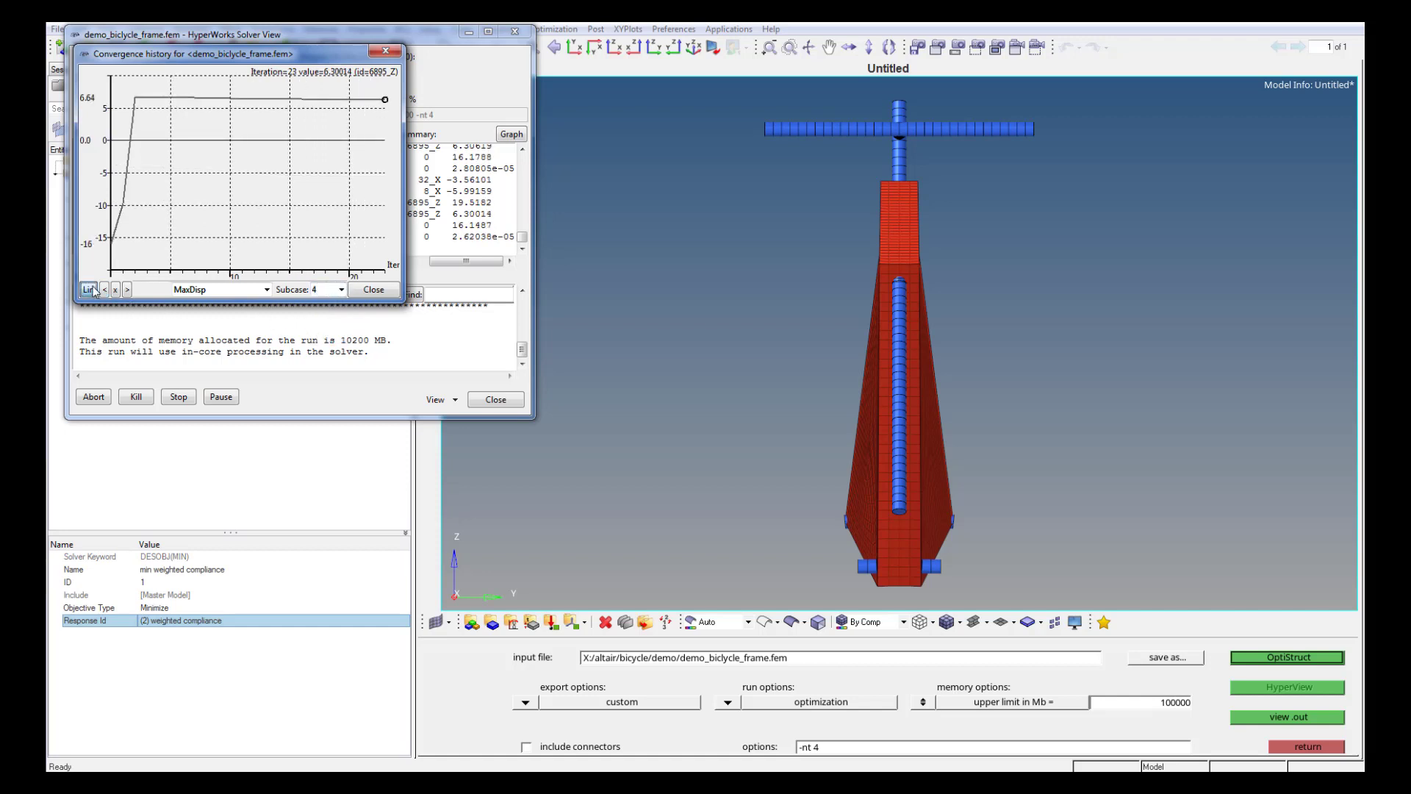
pyautogui.click(90, 290)
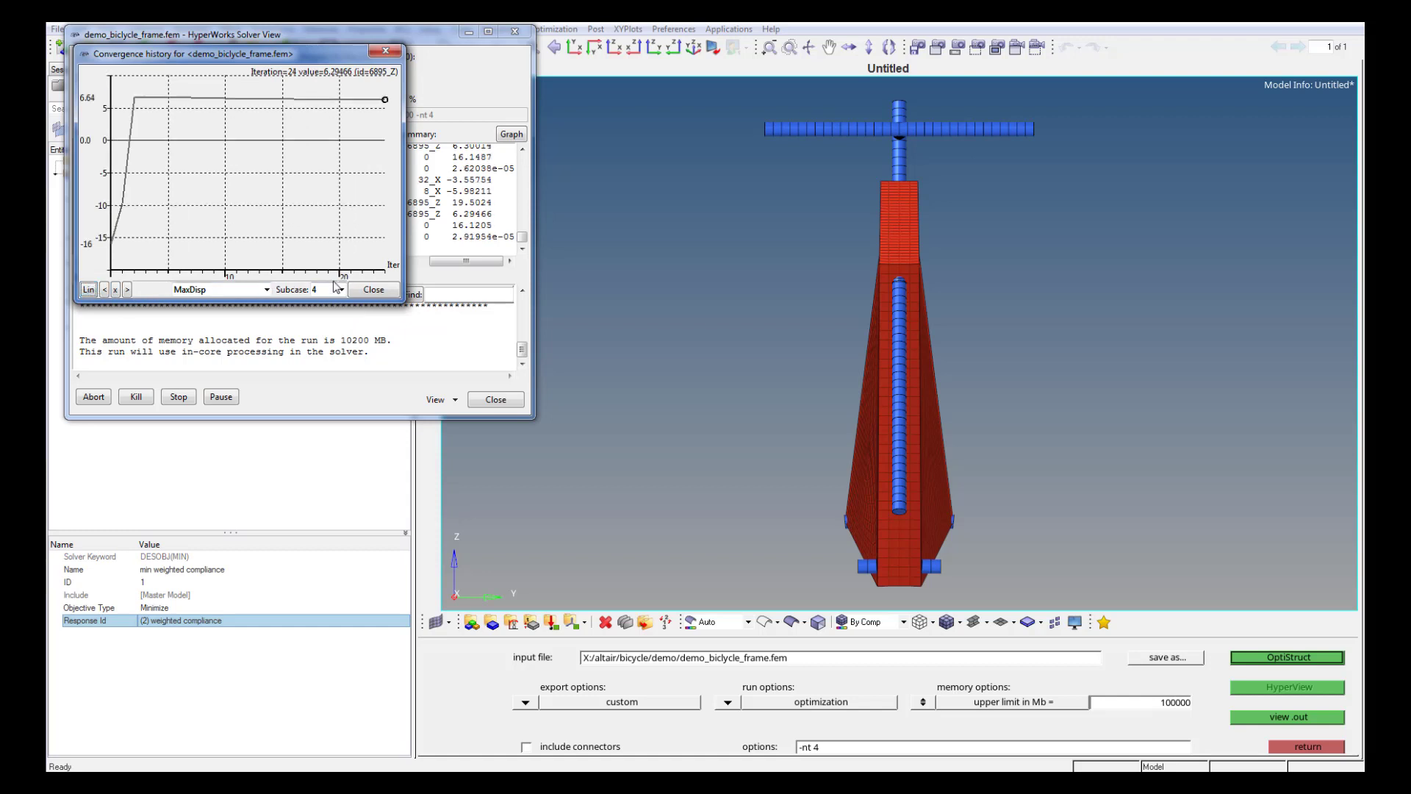
pyautogui.click(373, 290)
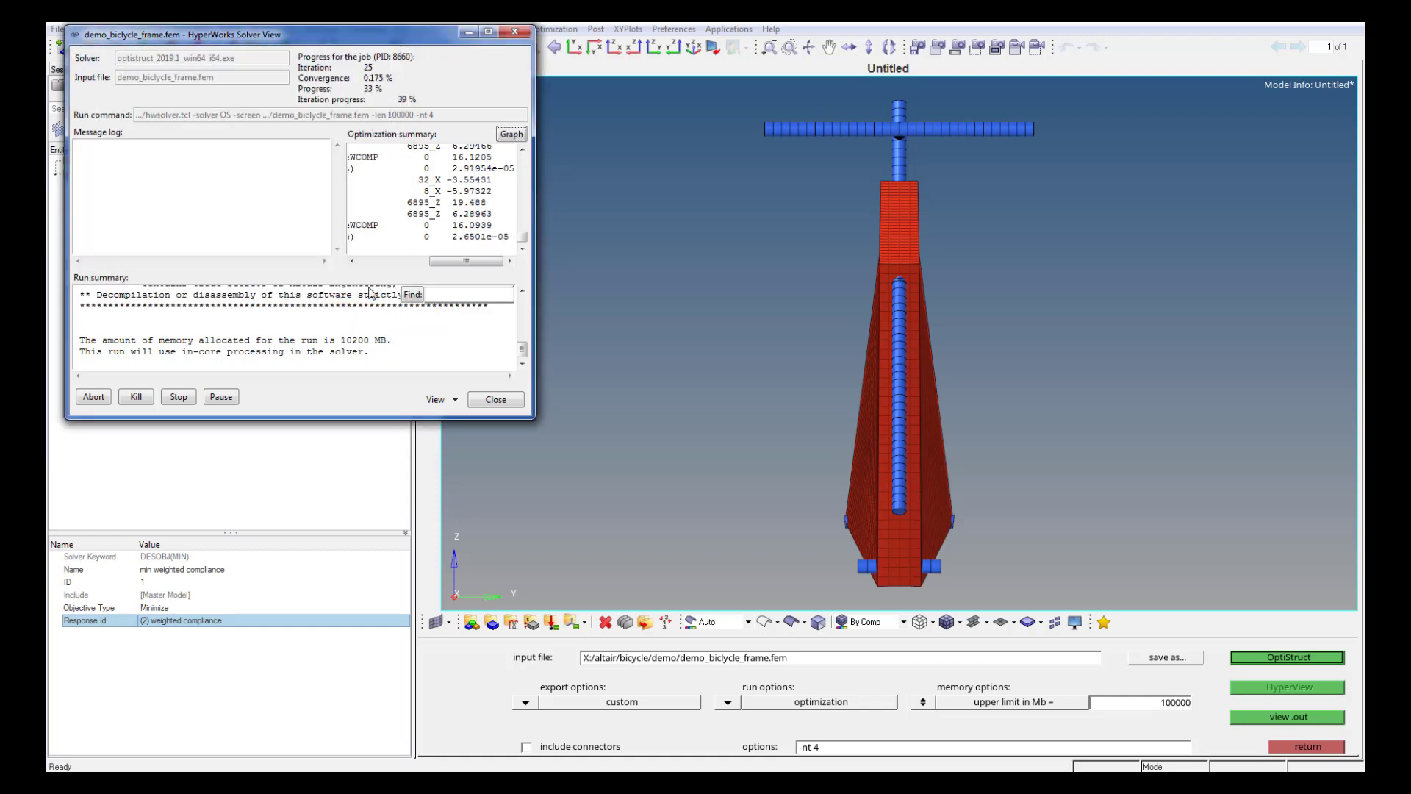
# Open the running job's output file, examine the weighted compliance sums and mass values around iteration 24, and close it.
pyautogui.click(454, 399)
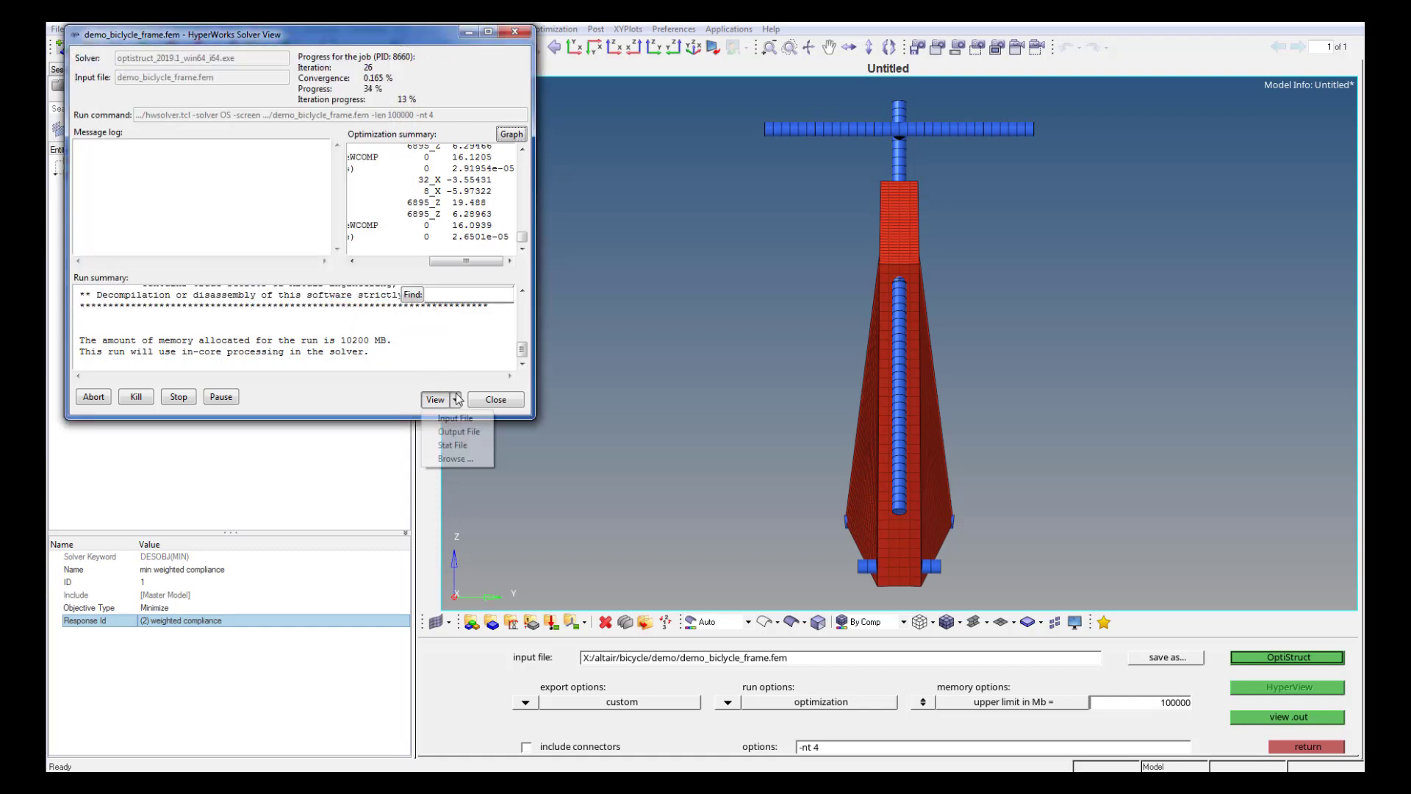
pyautogui.click(466, 432)
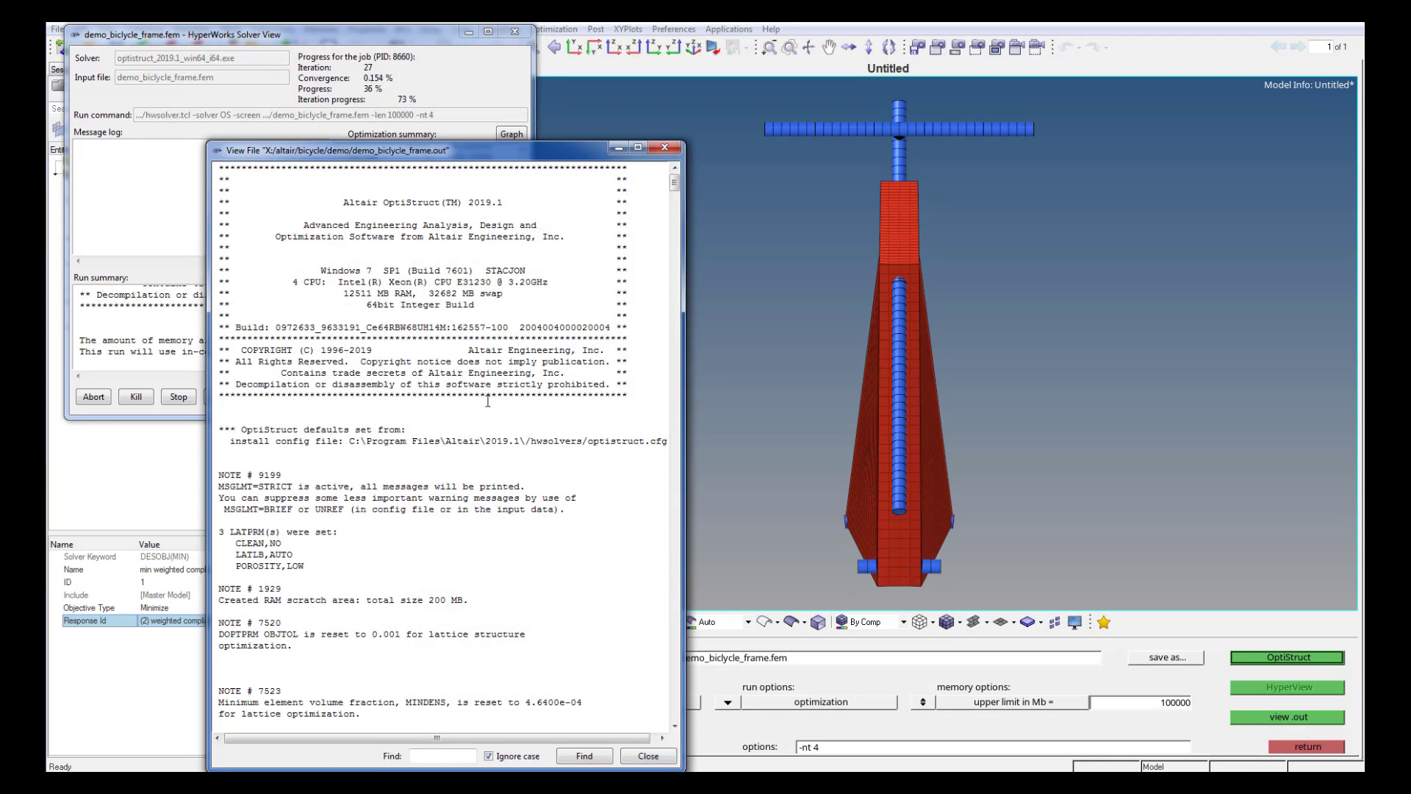
pyautogui.moveTo(674, 184); pyautogui.dragTo(690, 652)
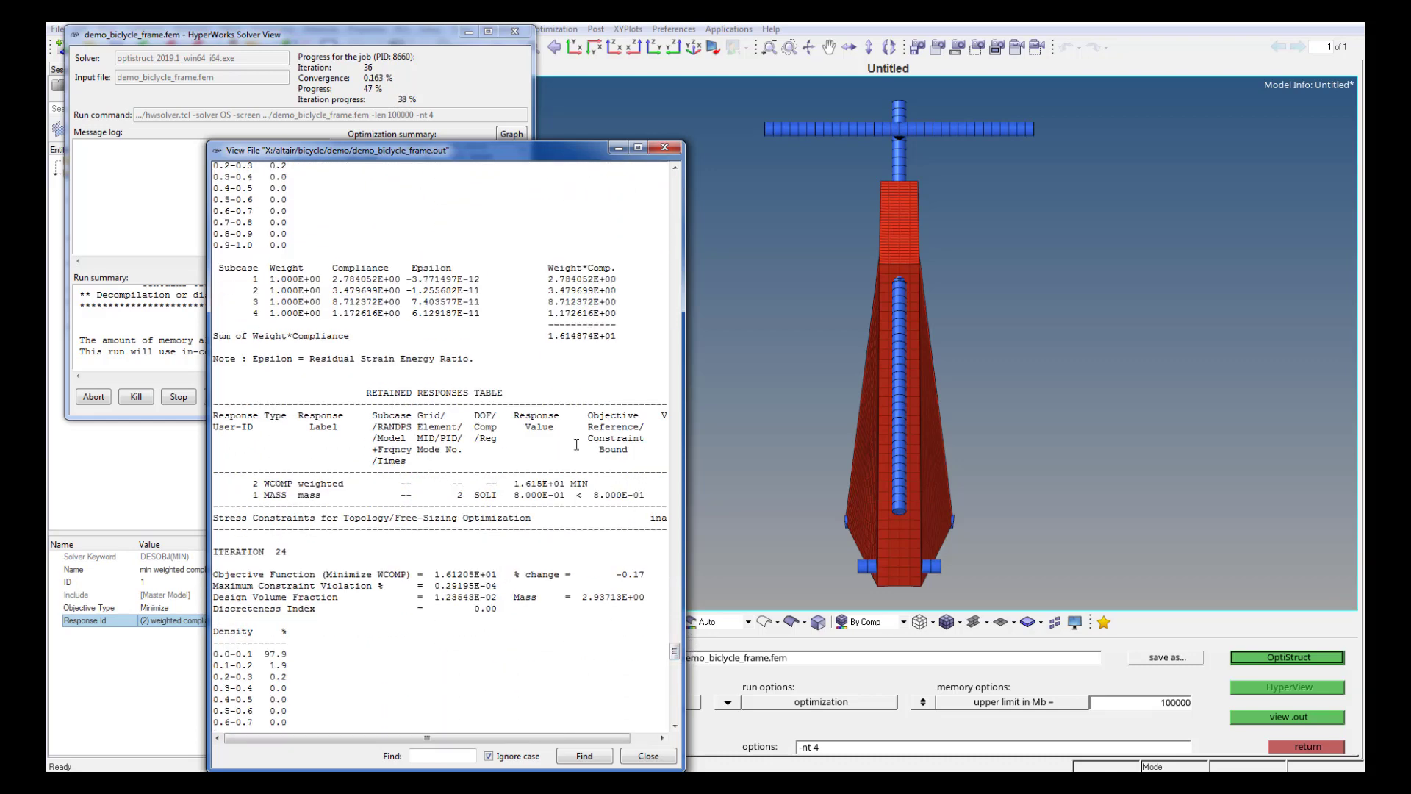
pyautogui.moveTo(682, 318); pyautogui.dragTo(771, 318)
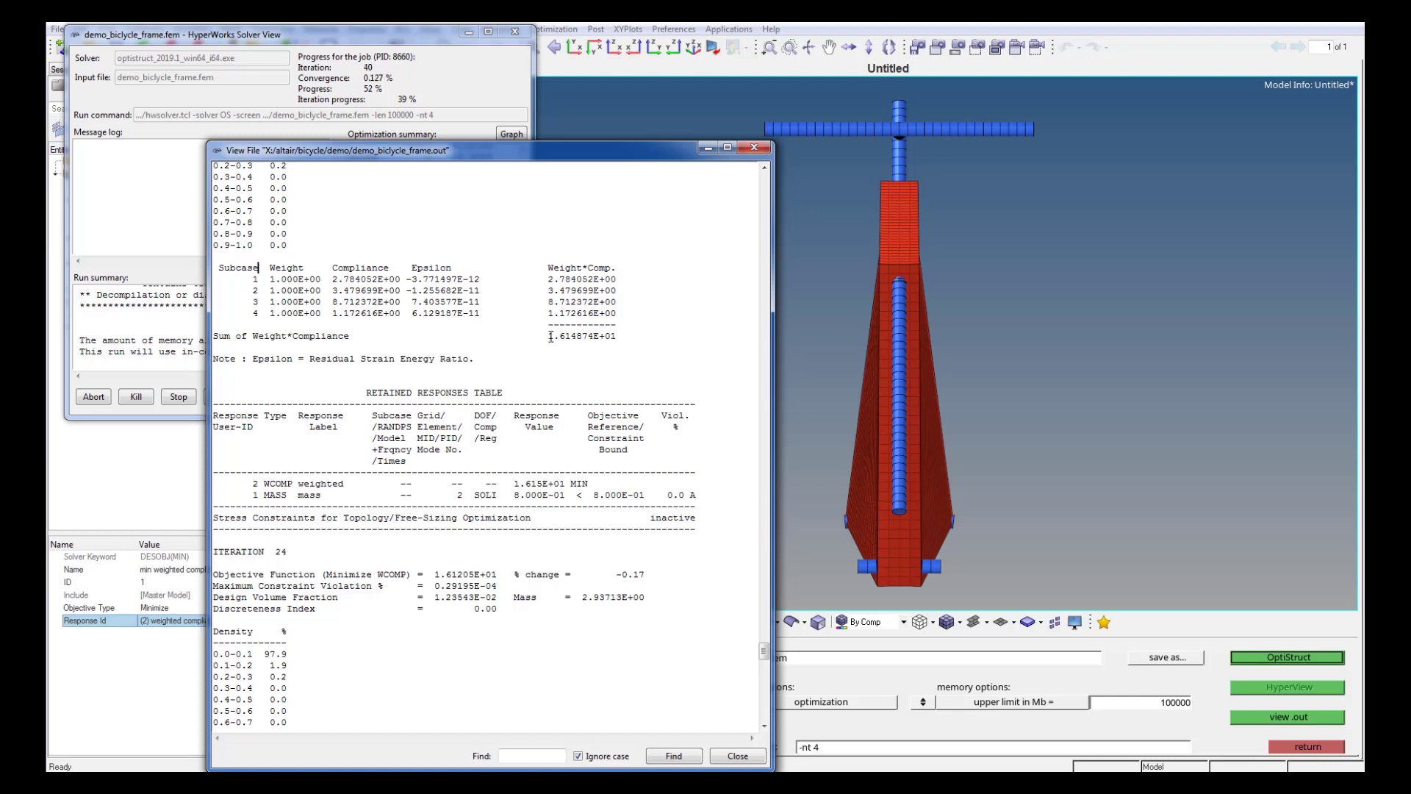
pyautogui.moveTo(548, 336); pyautogui.dragTo(618, 335)
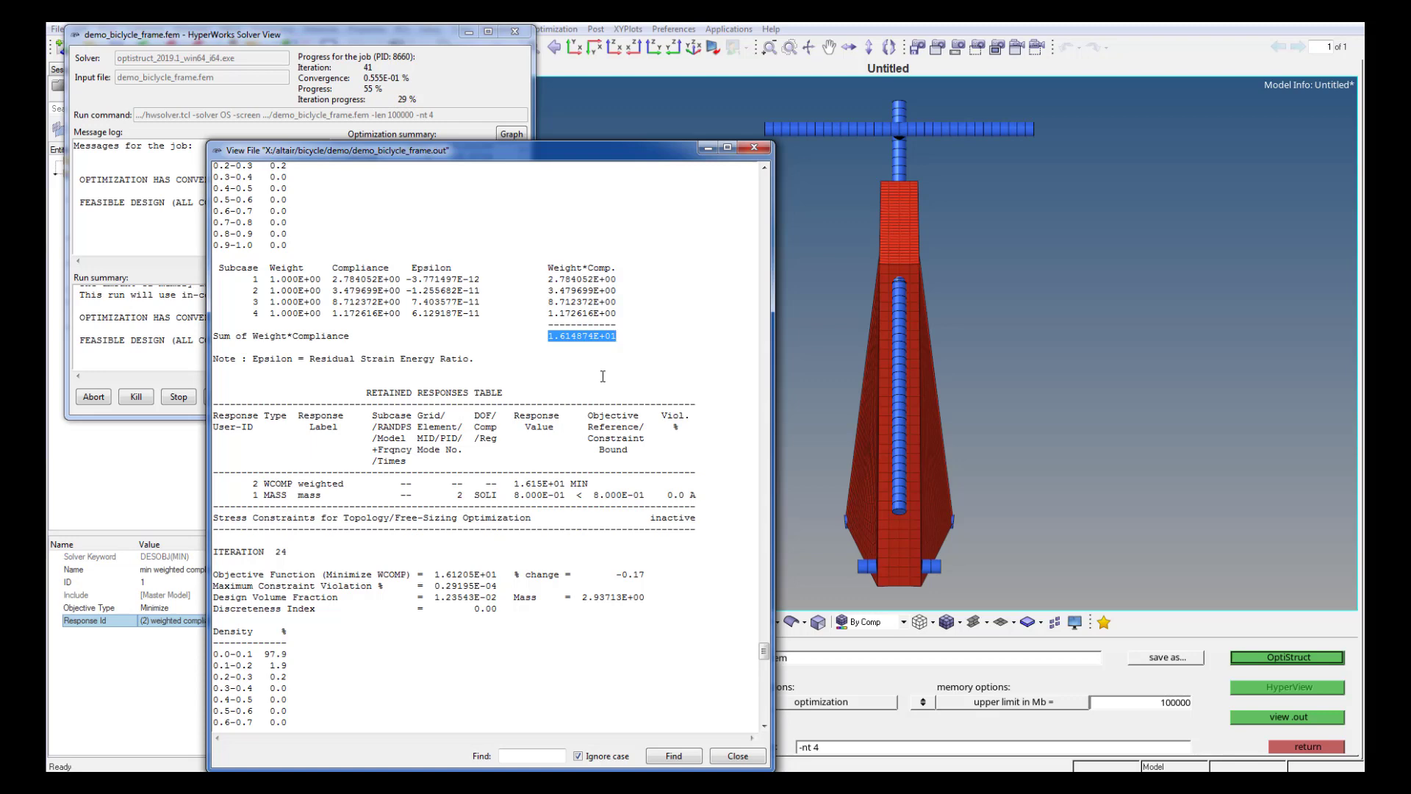
pyautogui.scroll(-5, 684, 235)
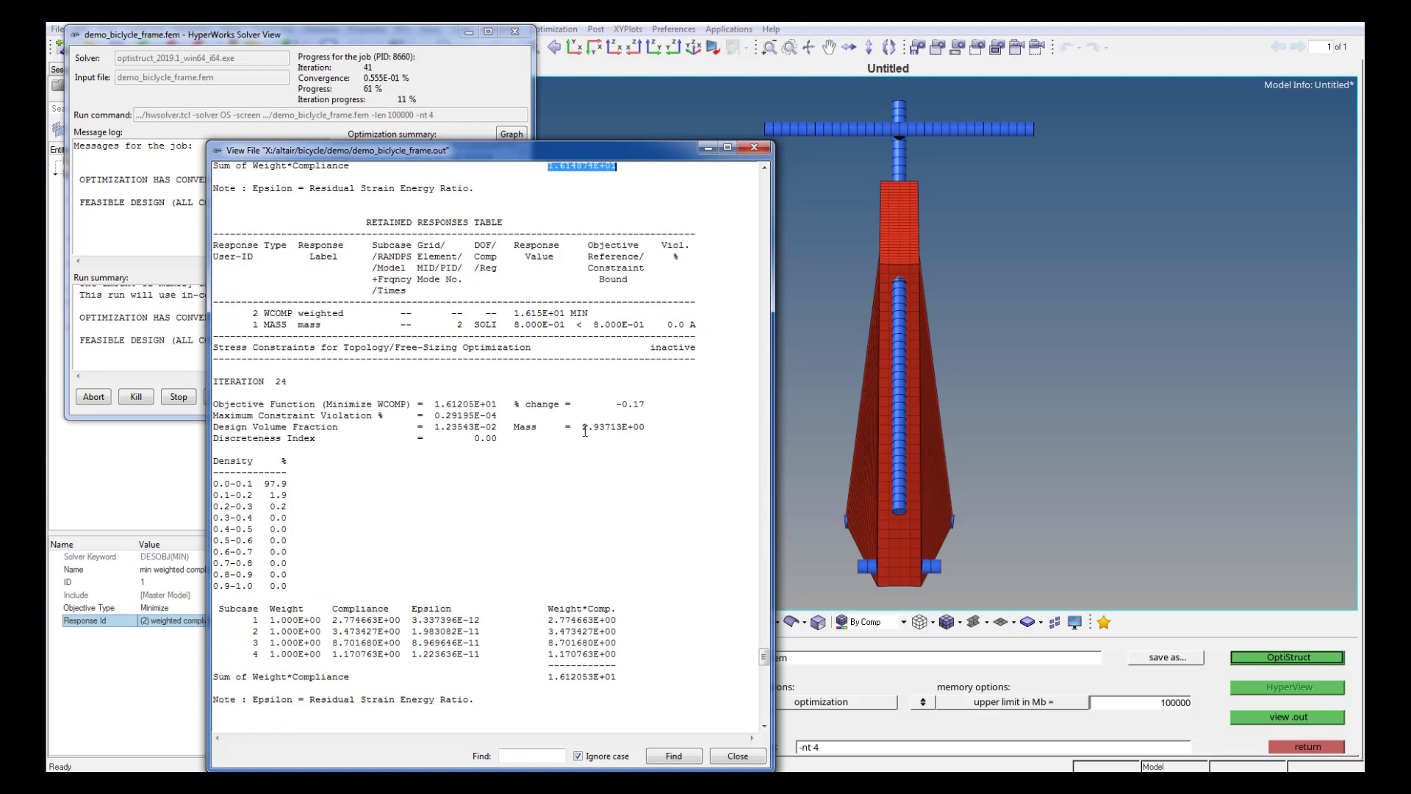
pyautogui.click(746, 150)
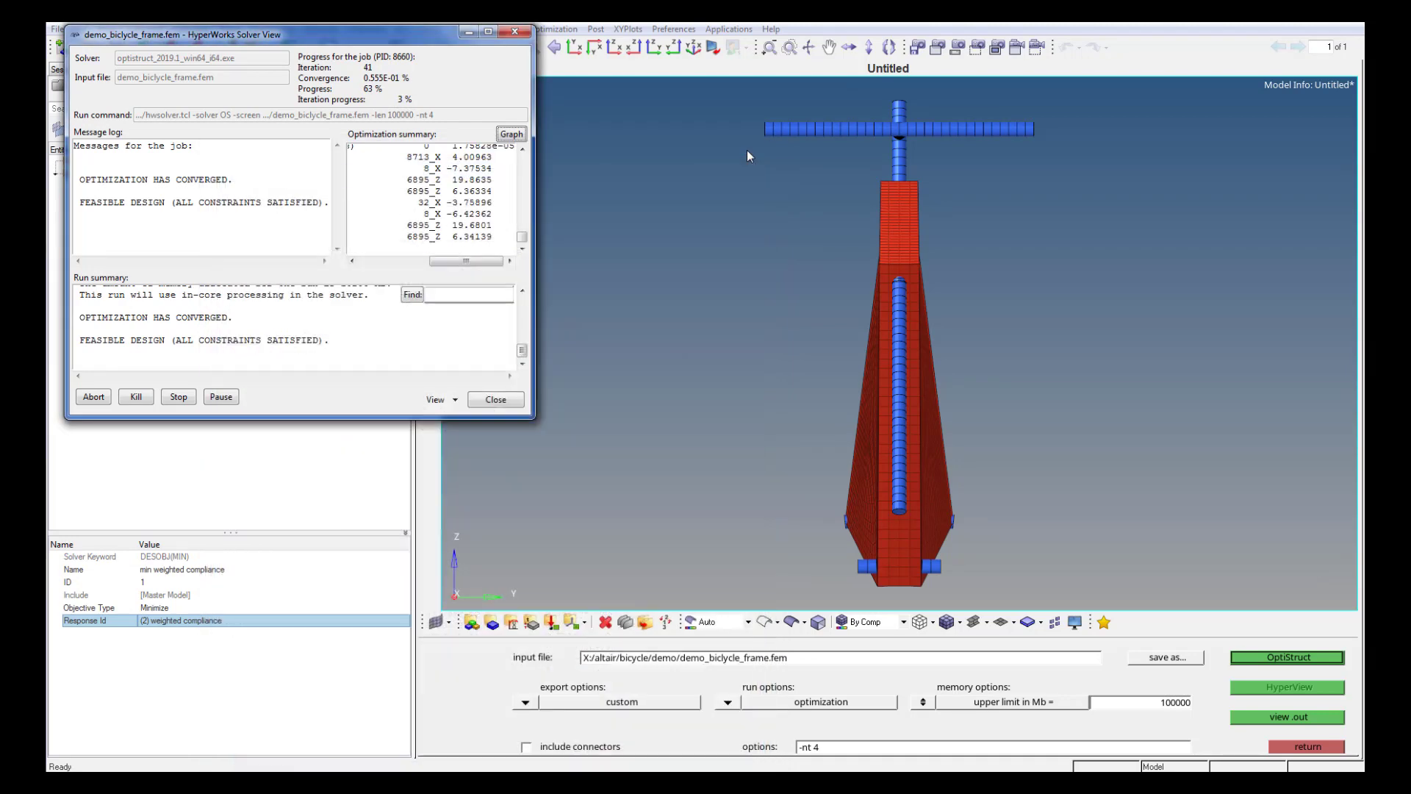
# Examine the convergence and feasibility messages in the job's run summary and message log.
pyautogui.click(258, 330)
pyautogui.moveTo(324, 338); pyautogui.dragTo(199, 333)
pyautogui.scroll(4, 206, 311)
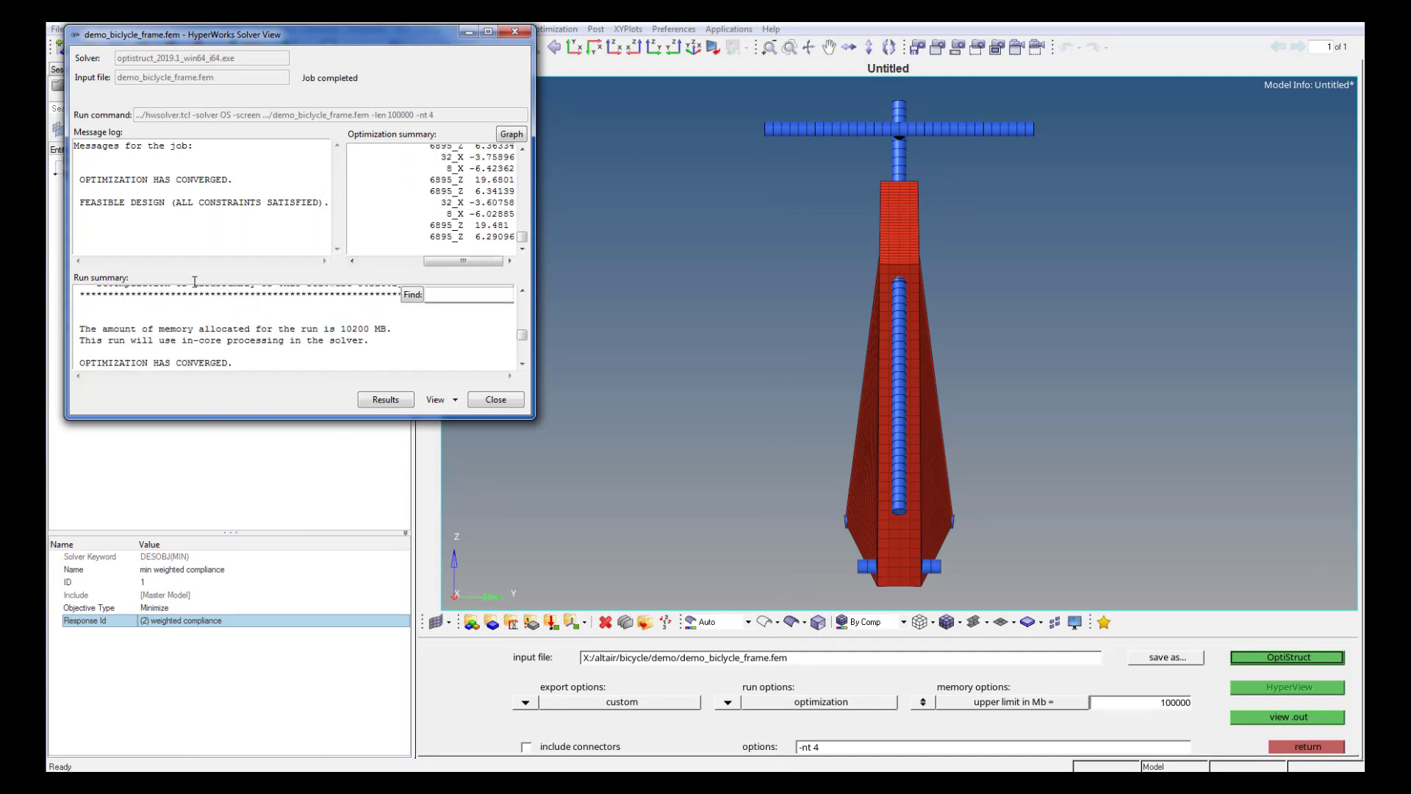
pyautogui.moveTo(74, 180); pyautogui.dragTo(331, 210)
# Open the completed job's output file and examine the LATPRM settings and the MINDIM information note.
pyautogui.click(452, 399)
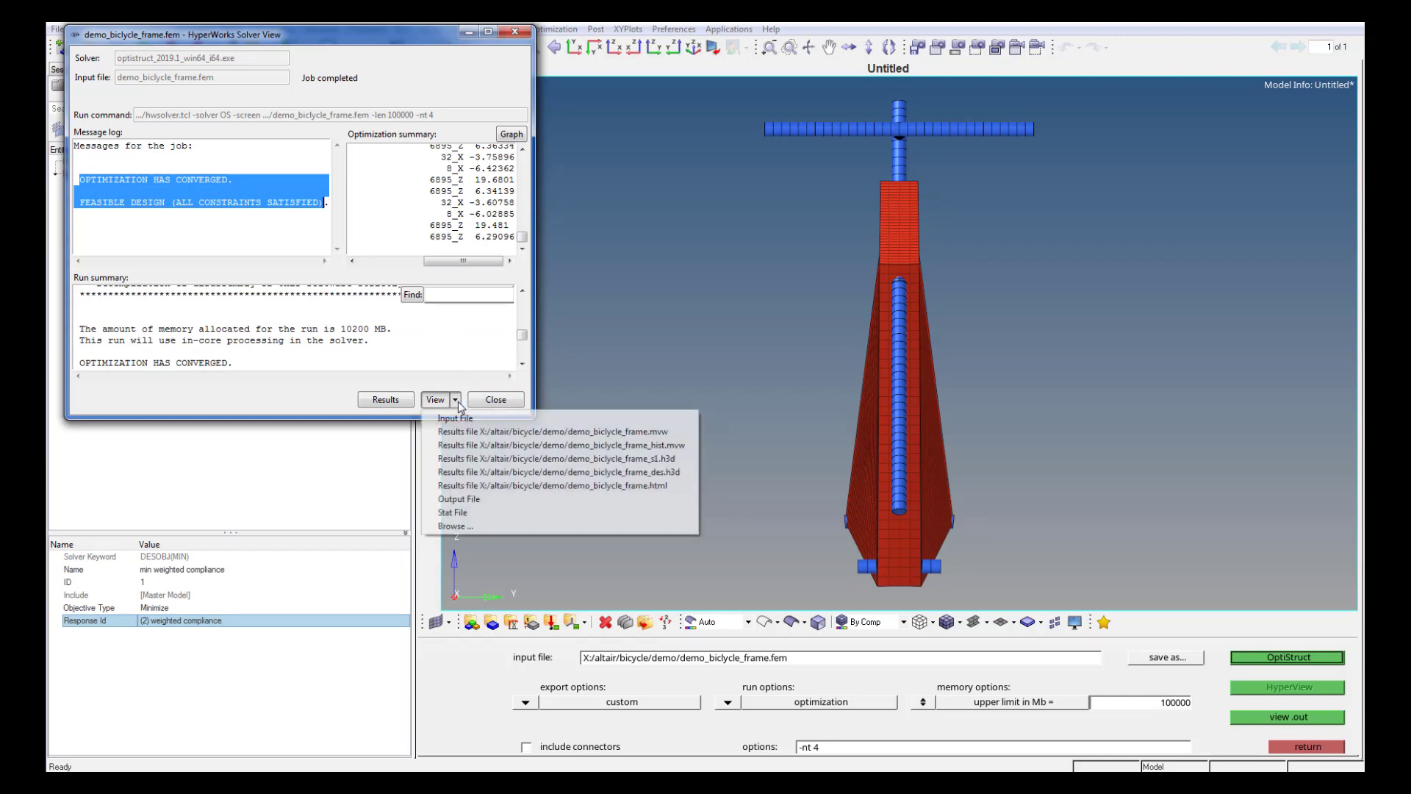
pyautogui.click(474, 498)
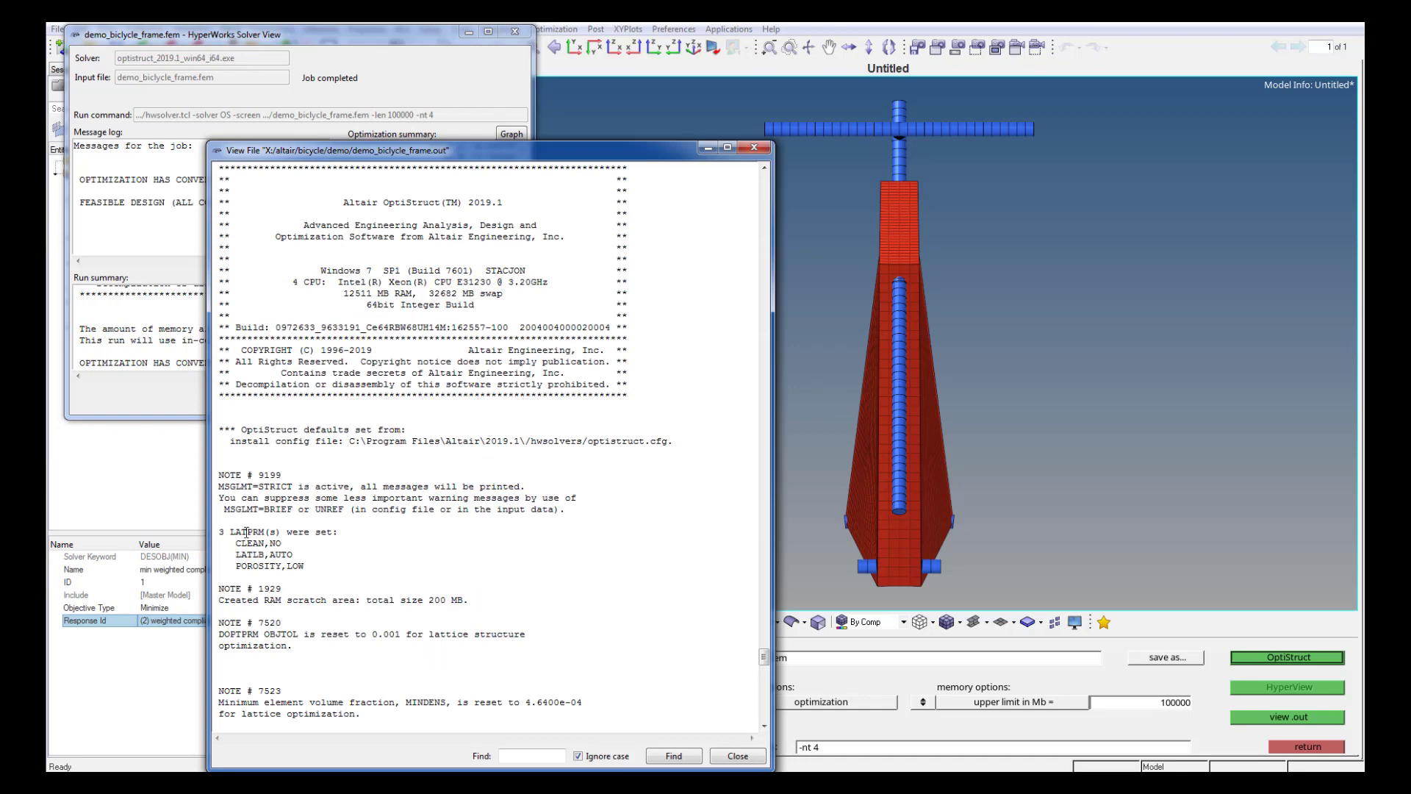
pyautogui.moveTo(230, 529); pyautogui.dragTo(306, 577)
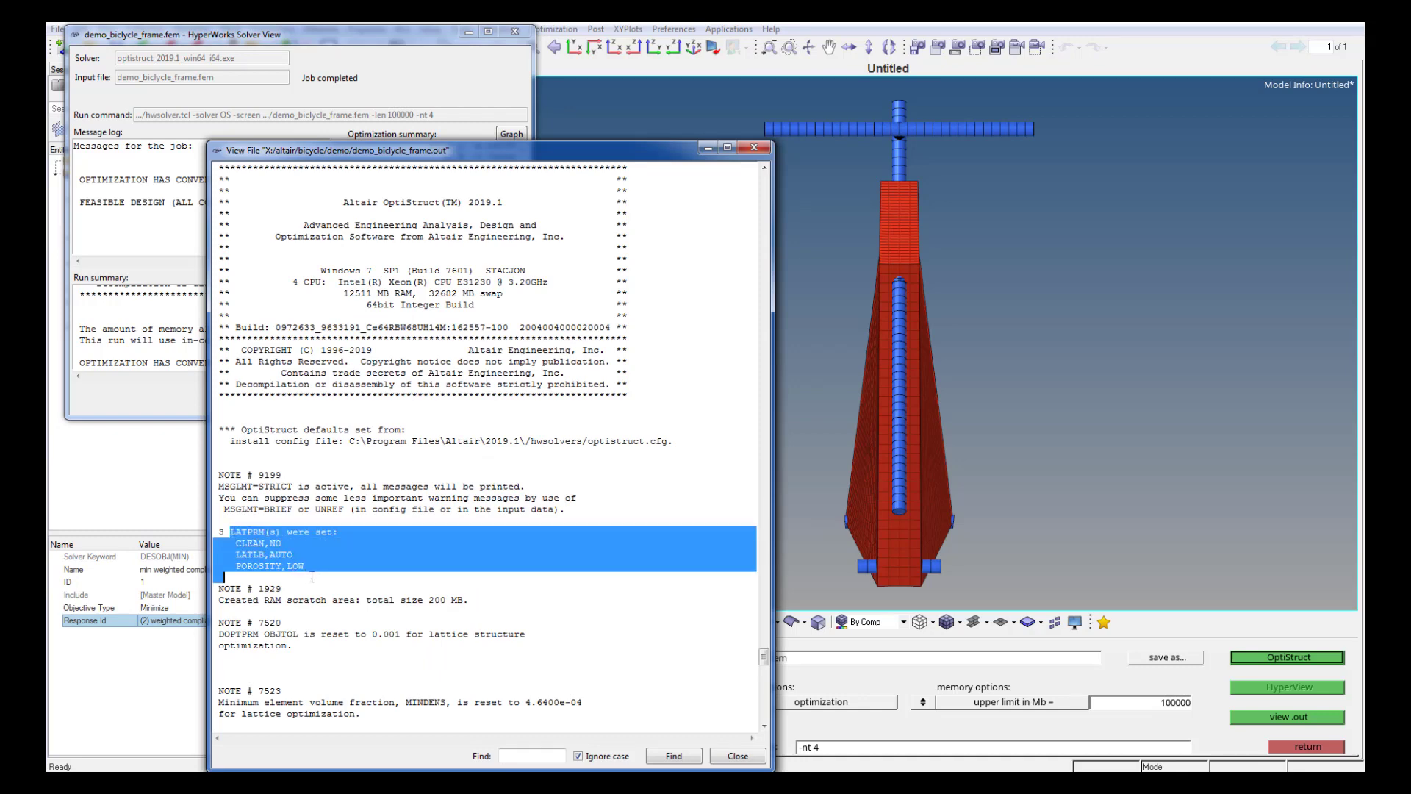
pyautogui.scroll(-3, 371, 559)
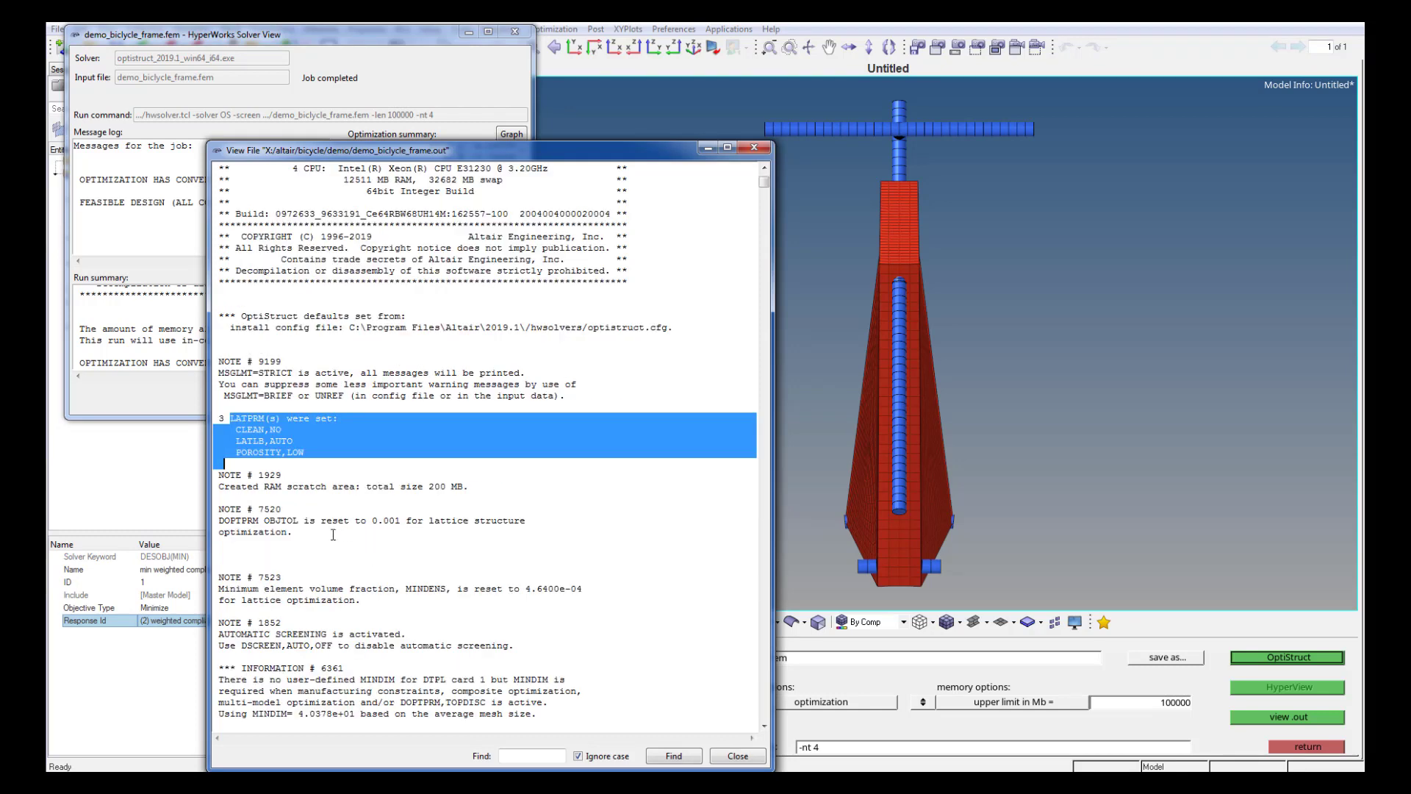
pyautogui.scroll(-5, 299, 577)
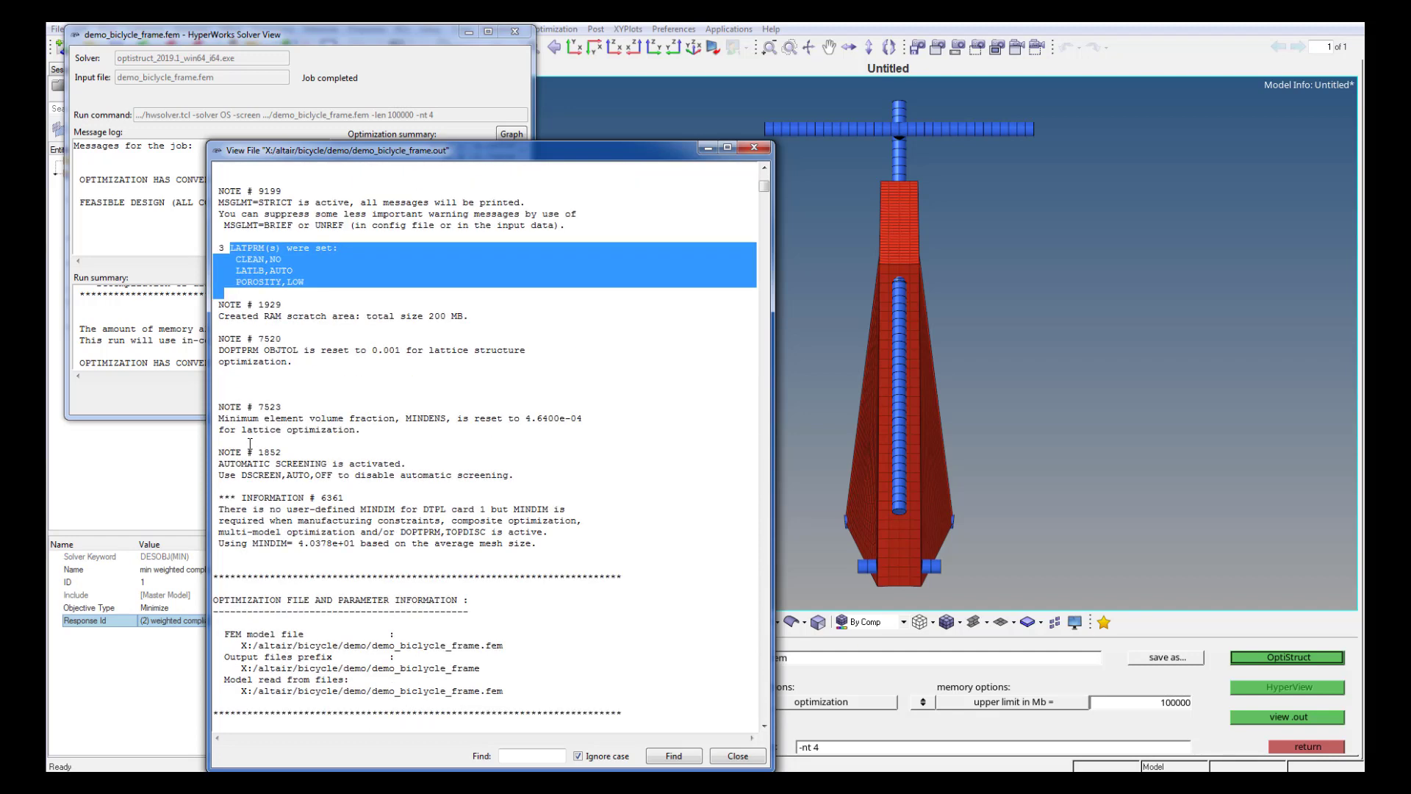
pyautogui.moveTo(219, 508); pyautogui.dragTo(537, 548)
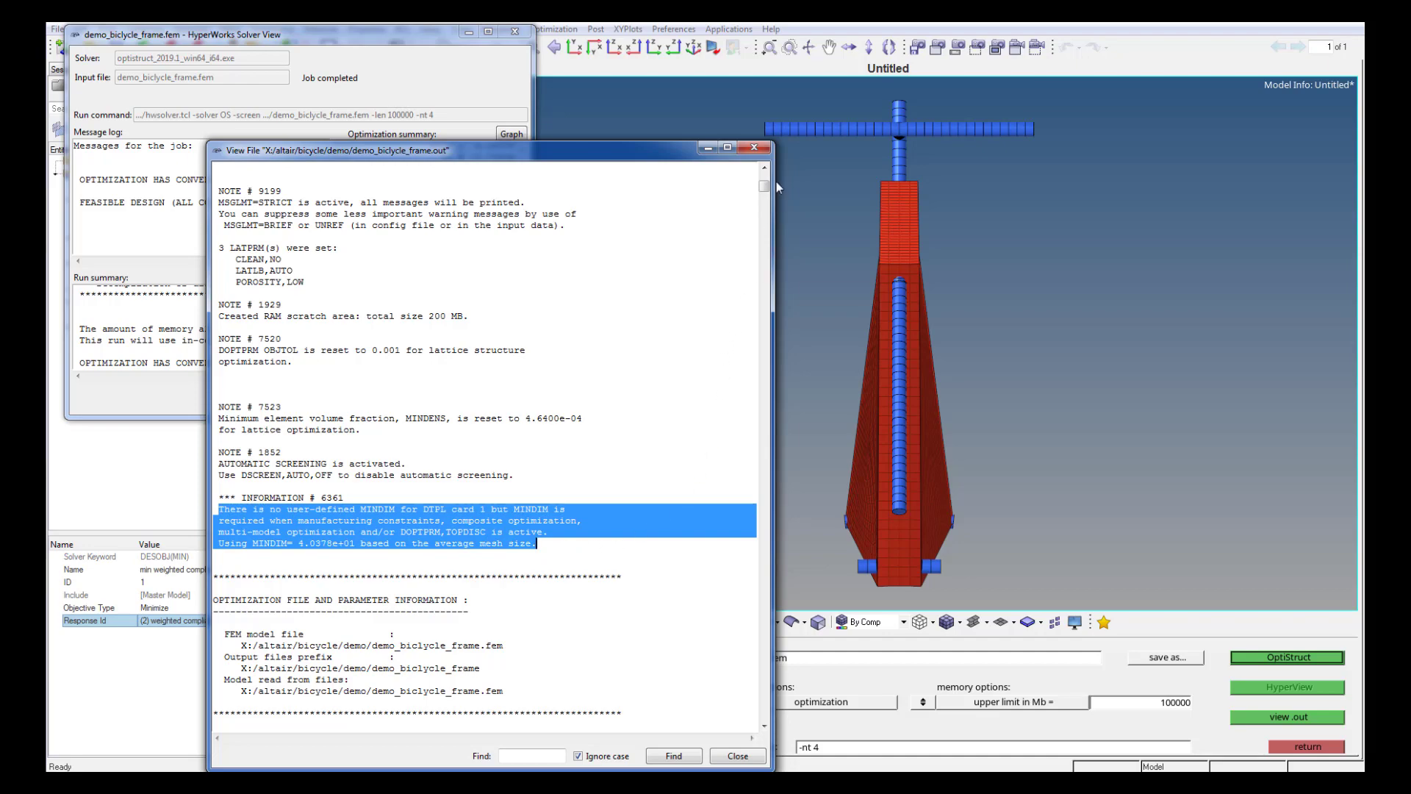
# Examine the lattice LB checks, element removal and lattice beam notes at the end of the output file, then close it.
pyautogui.moveTo(767, 180); pyautogui.dragTo(769, 722)
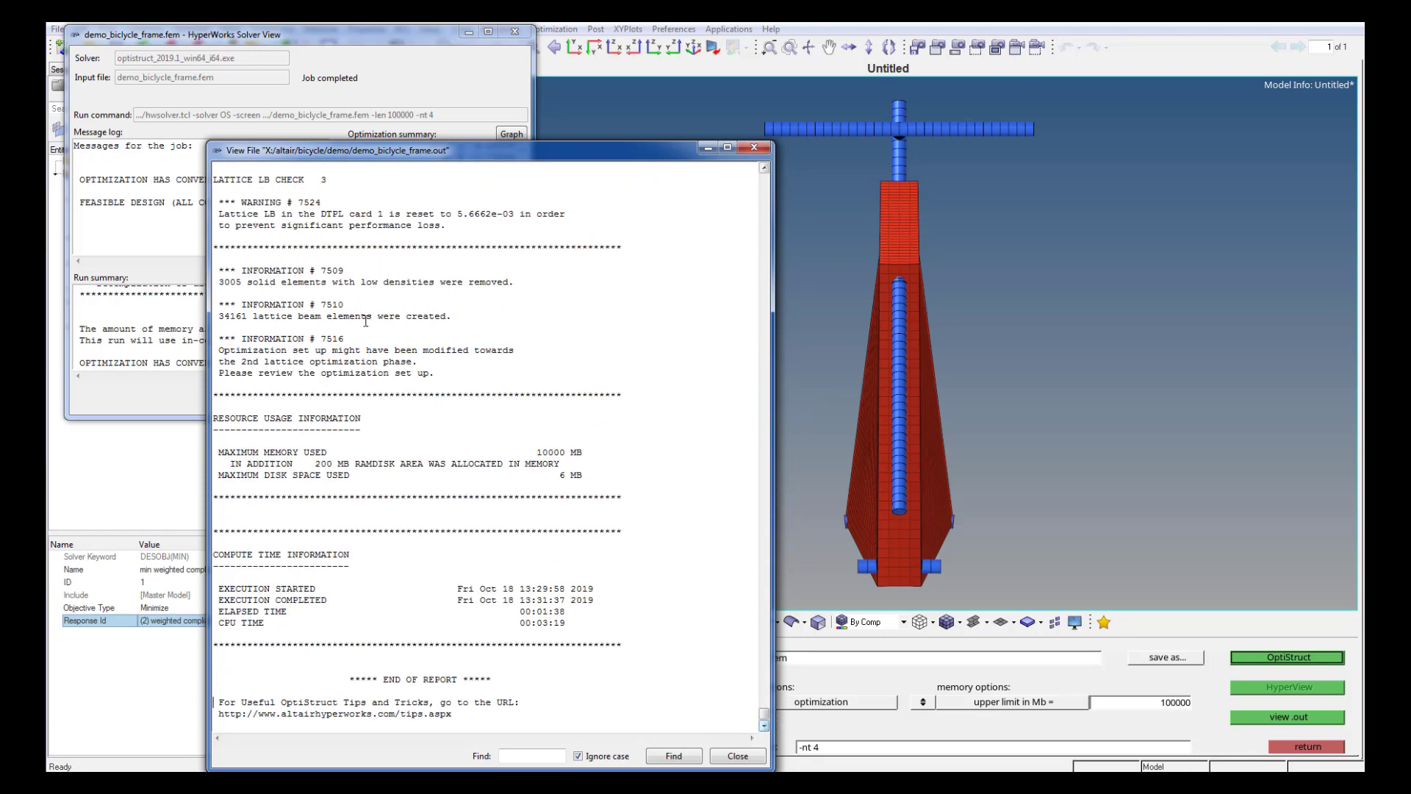
pyautogui.scroll(7, 266, 189)
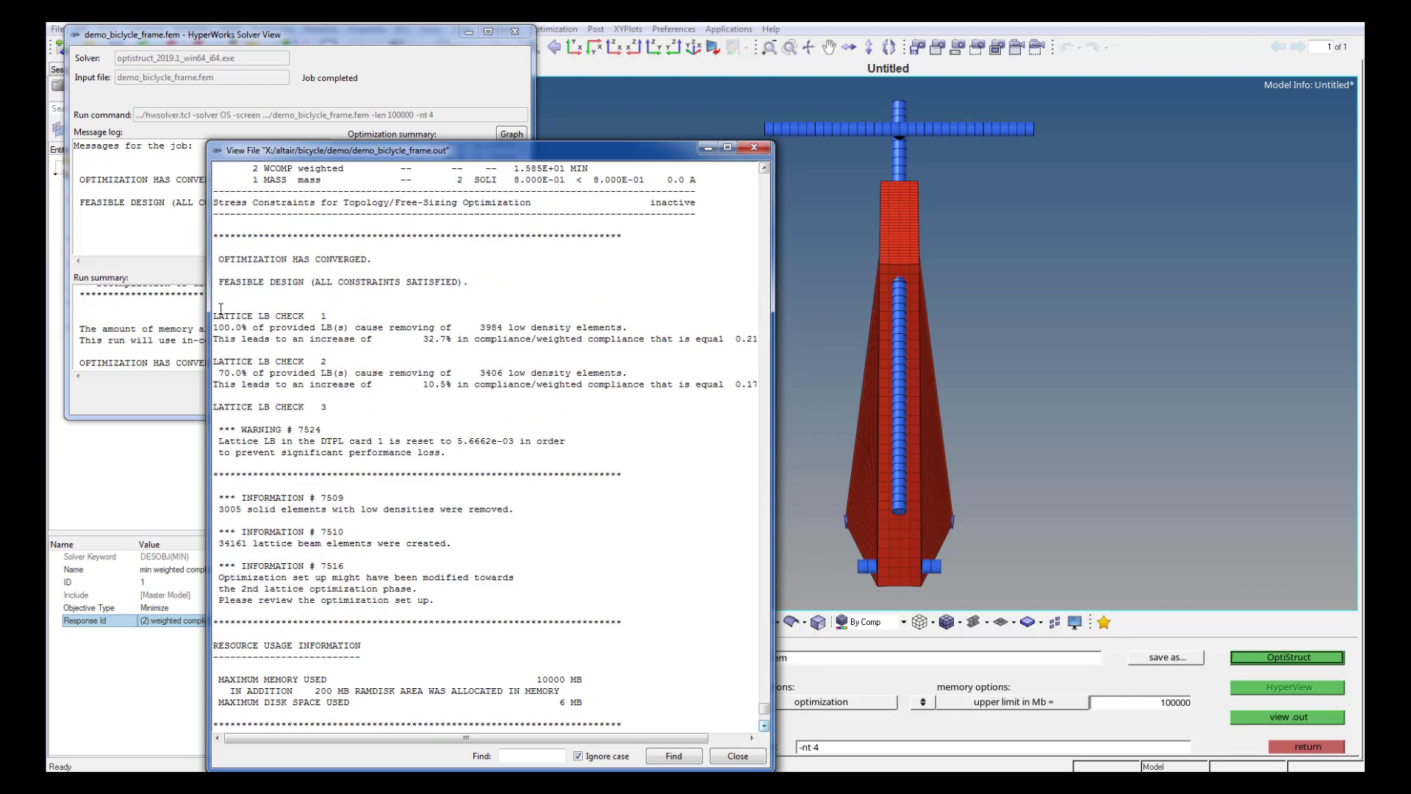
pyautogui.moveTo(214, 315); pyautogui.dragTo(443, 460)
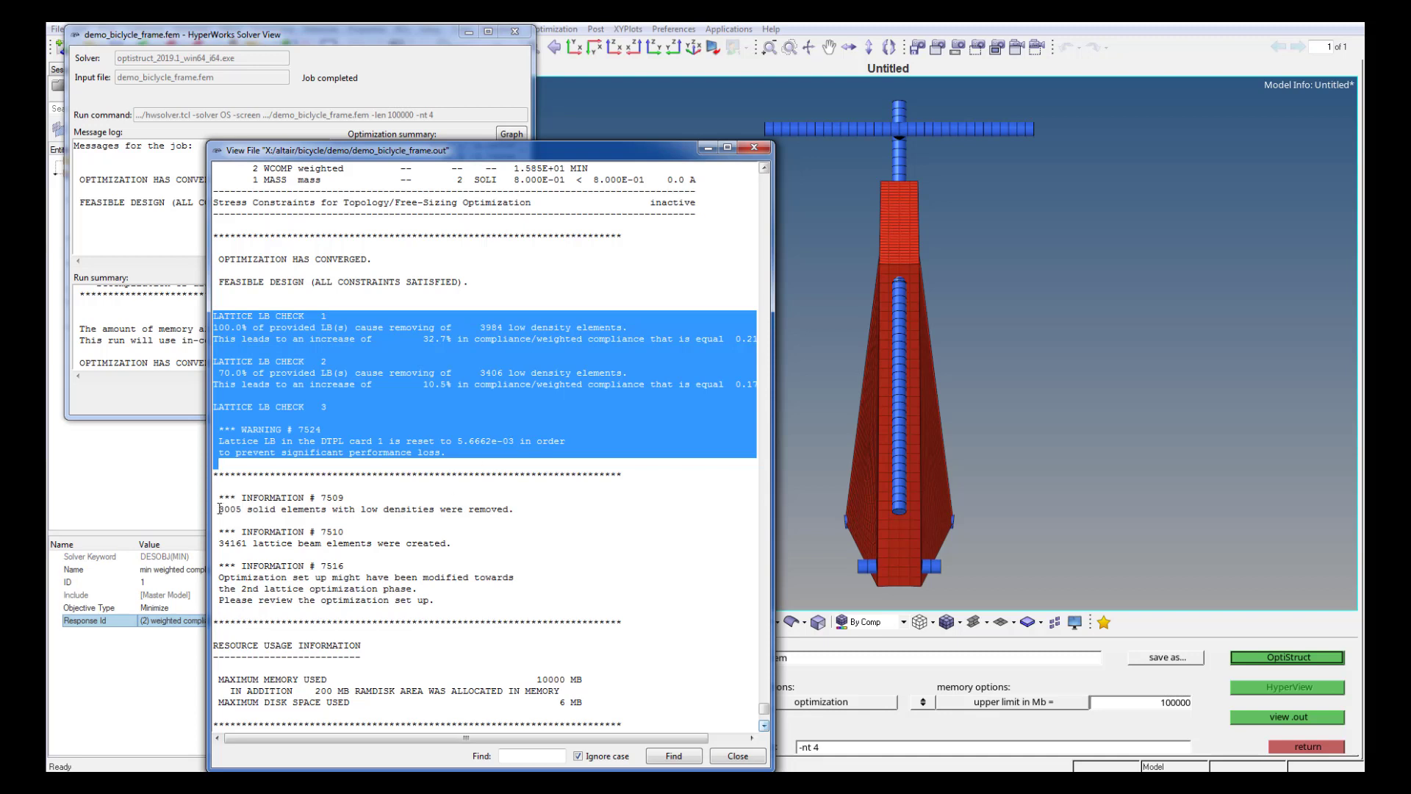
pyautogui.moveTo(219, 508); pyautogui.dragTo(323, 517)
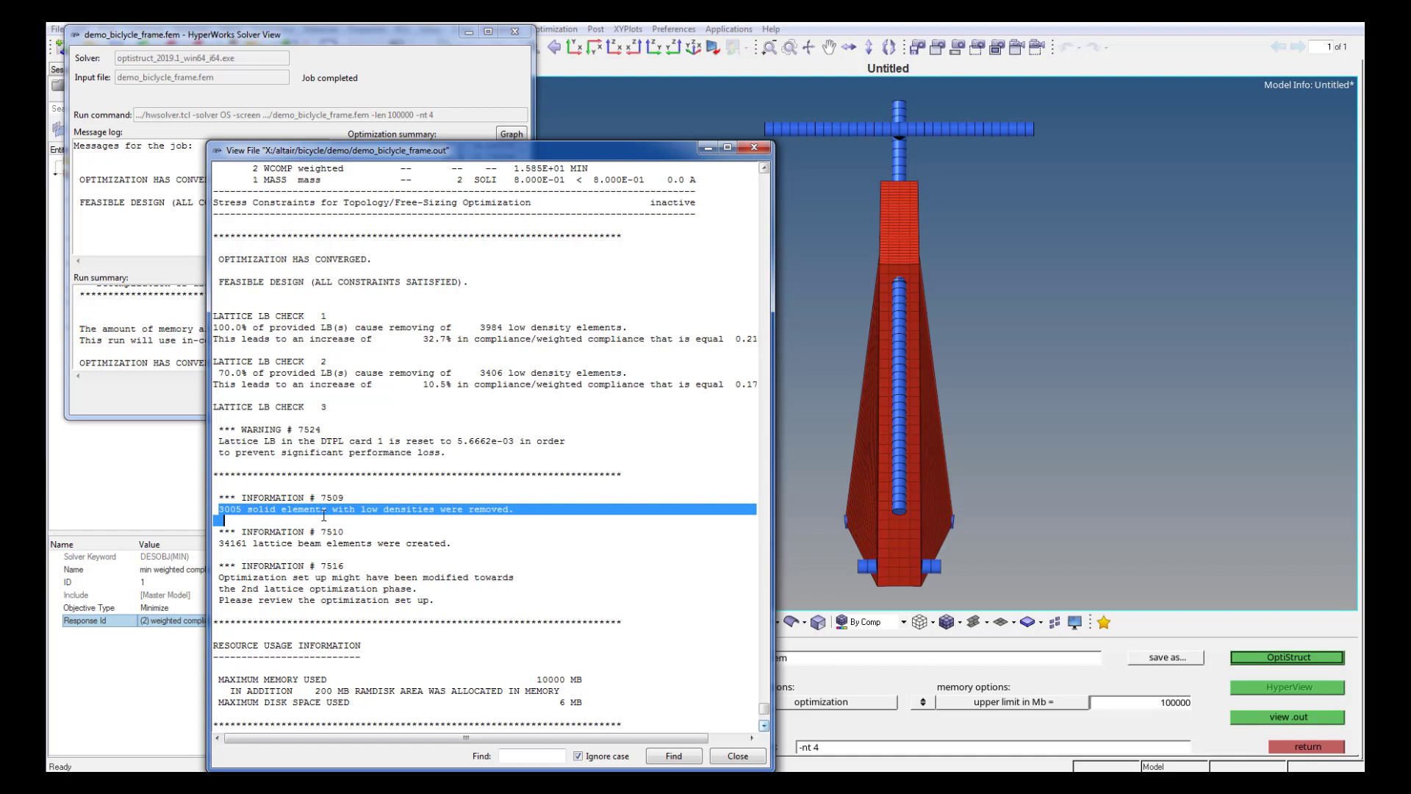
pyautogui.doubleClick(225, 543)
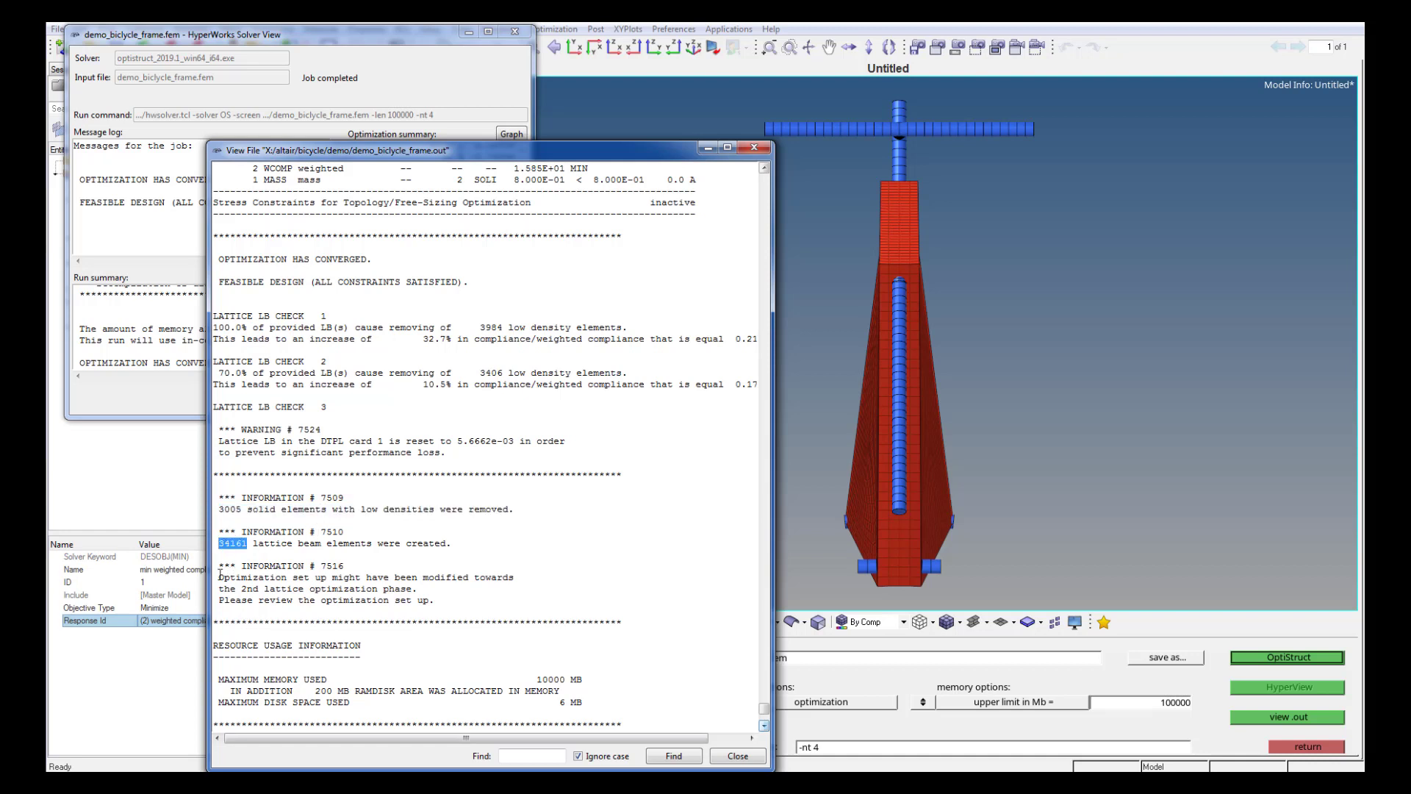
pyautogui.moveTo(217, 575); pyautogui.dragTo(430, 606)
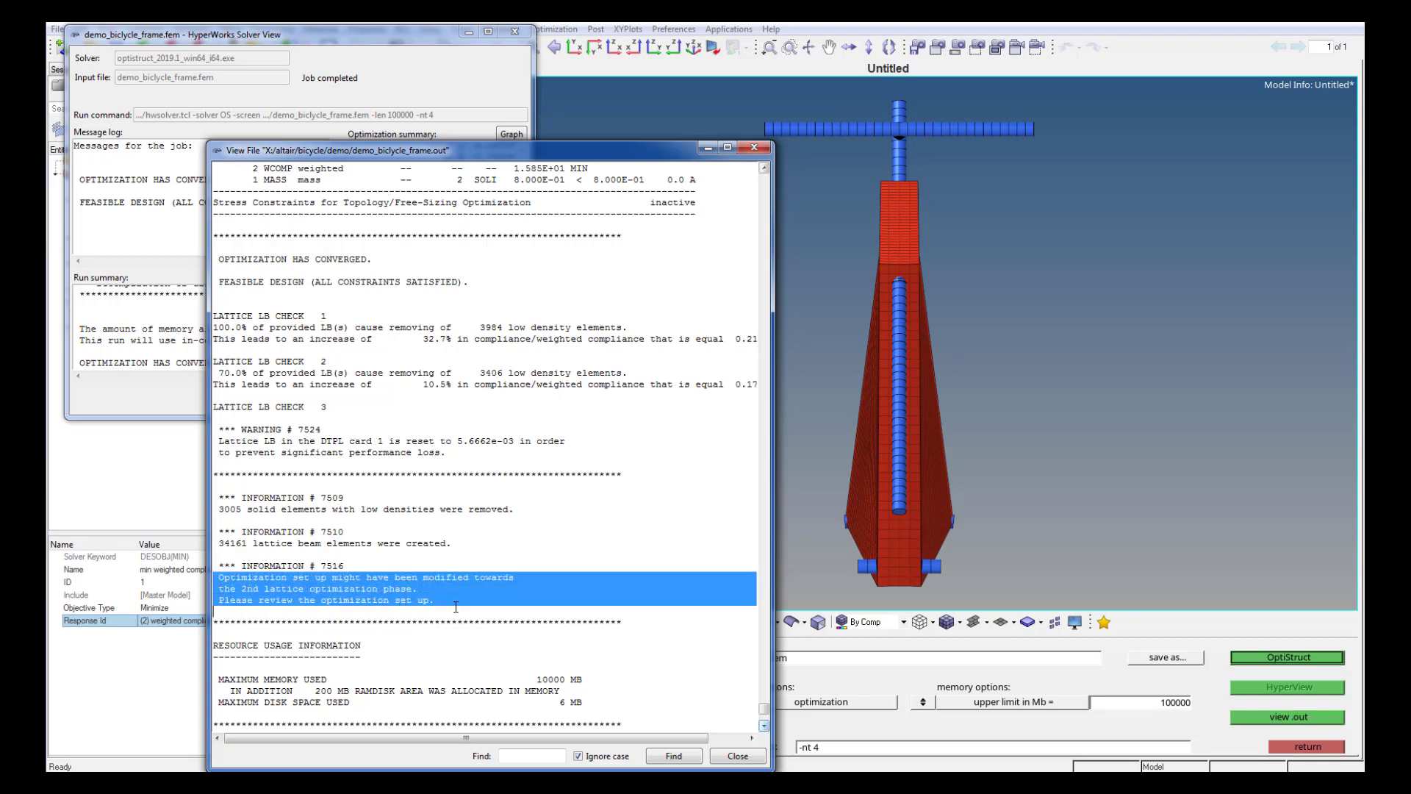
pyautogui.scroll(-7, 457, 604)
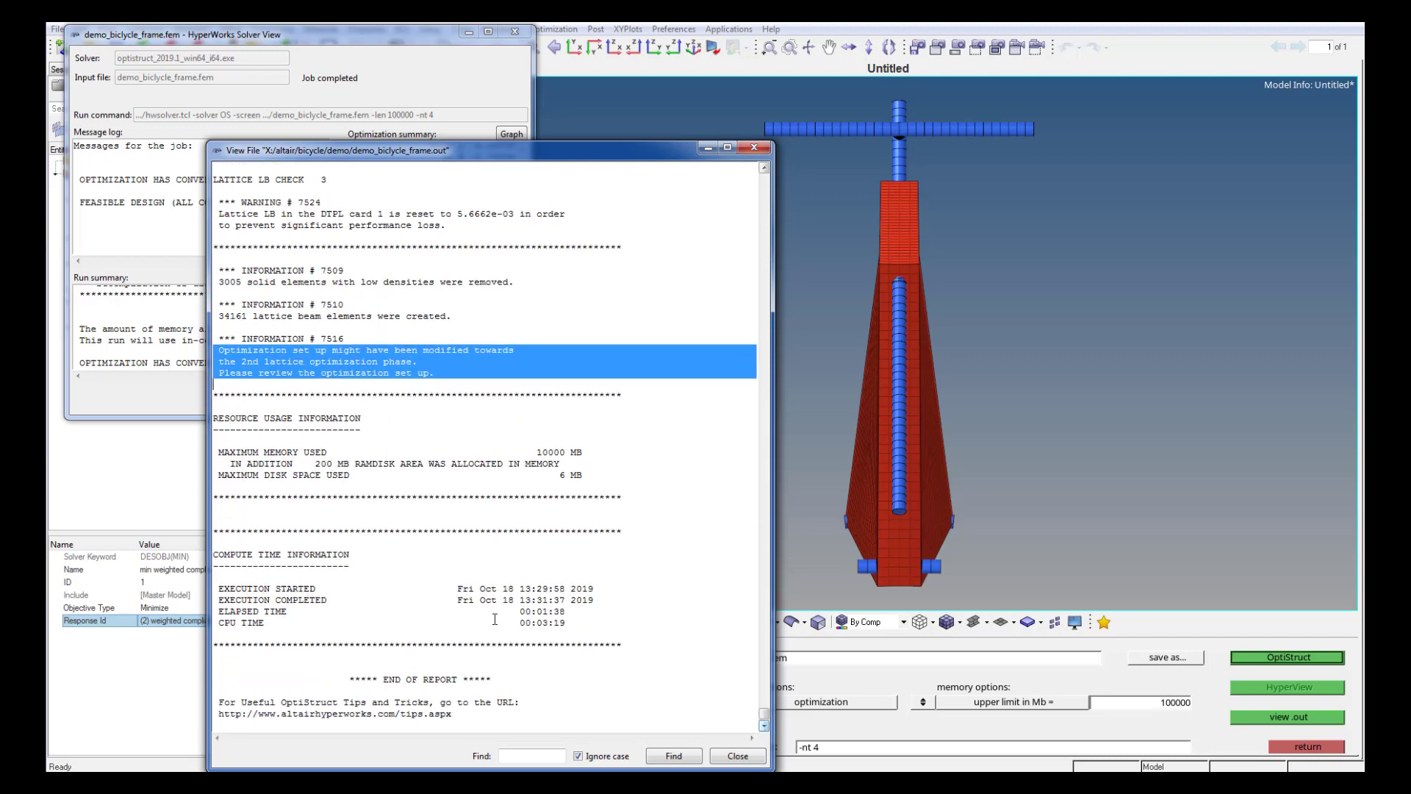
pyautogui.click(736, 755)
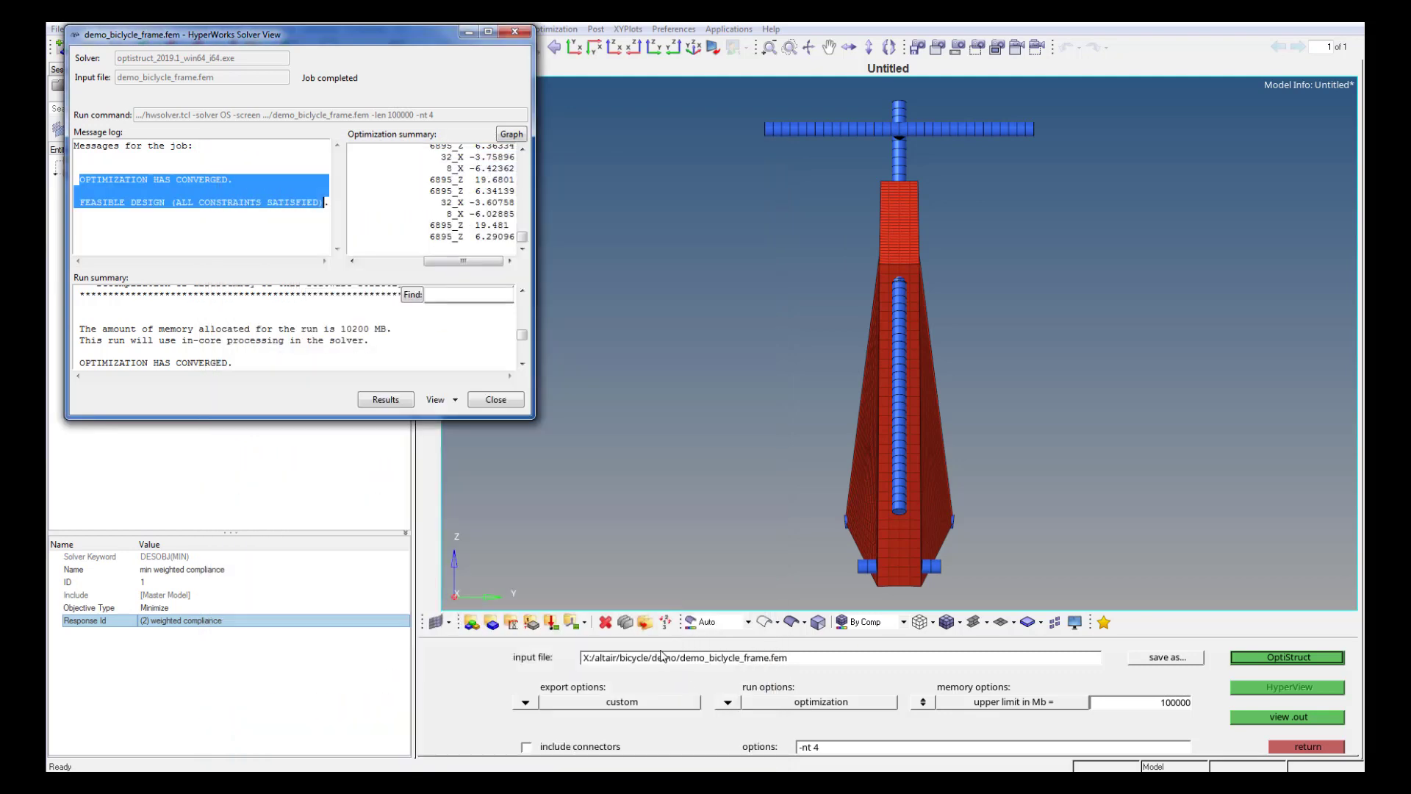
# Open the optimization results in HyperView and contour the element densities with simple averaging.
pyautogui.click(389, 403)
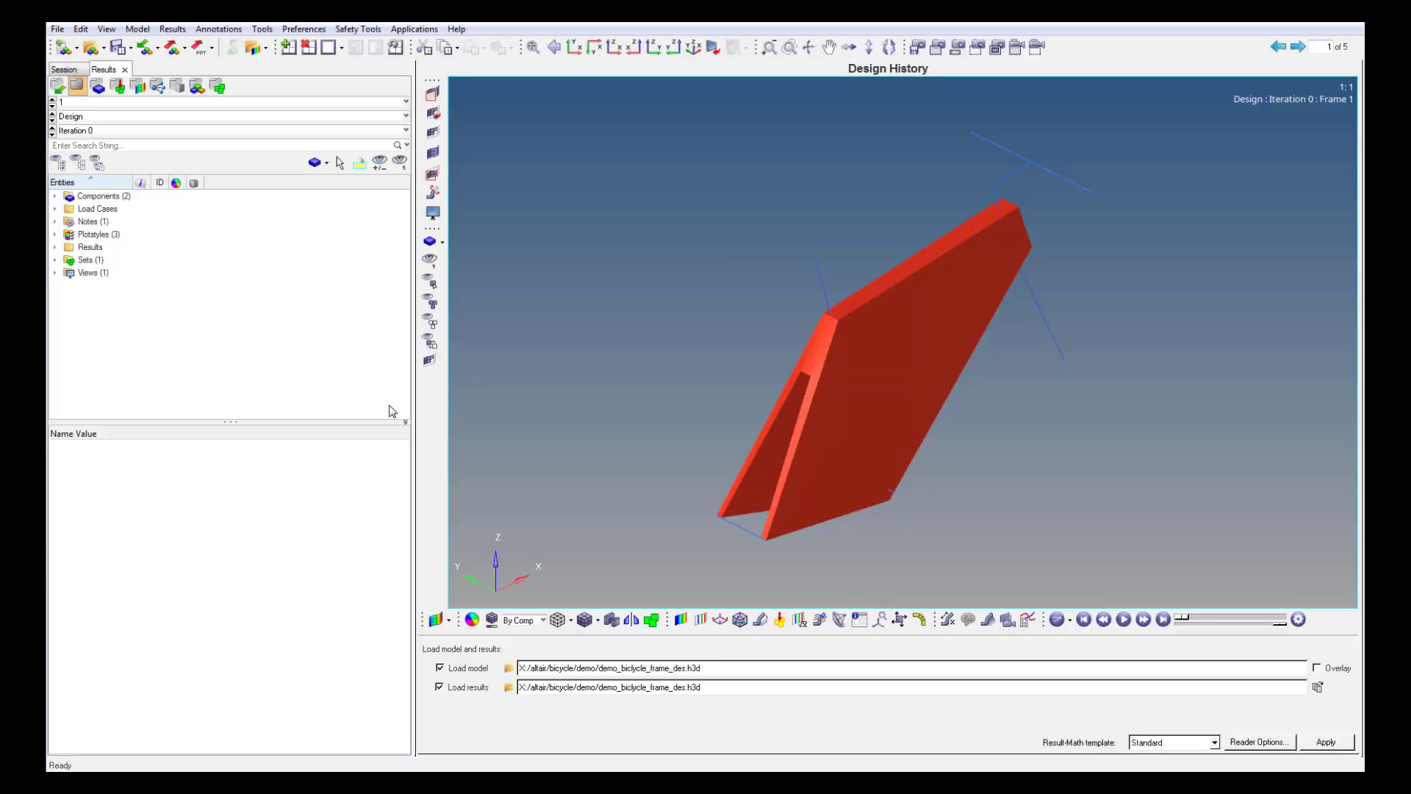
pyautogui.click(680, 620)
pyautogui.click(717, 661)
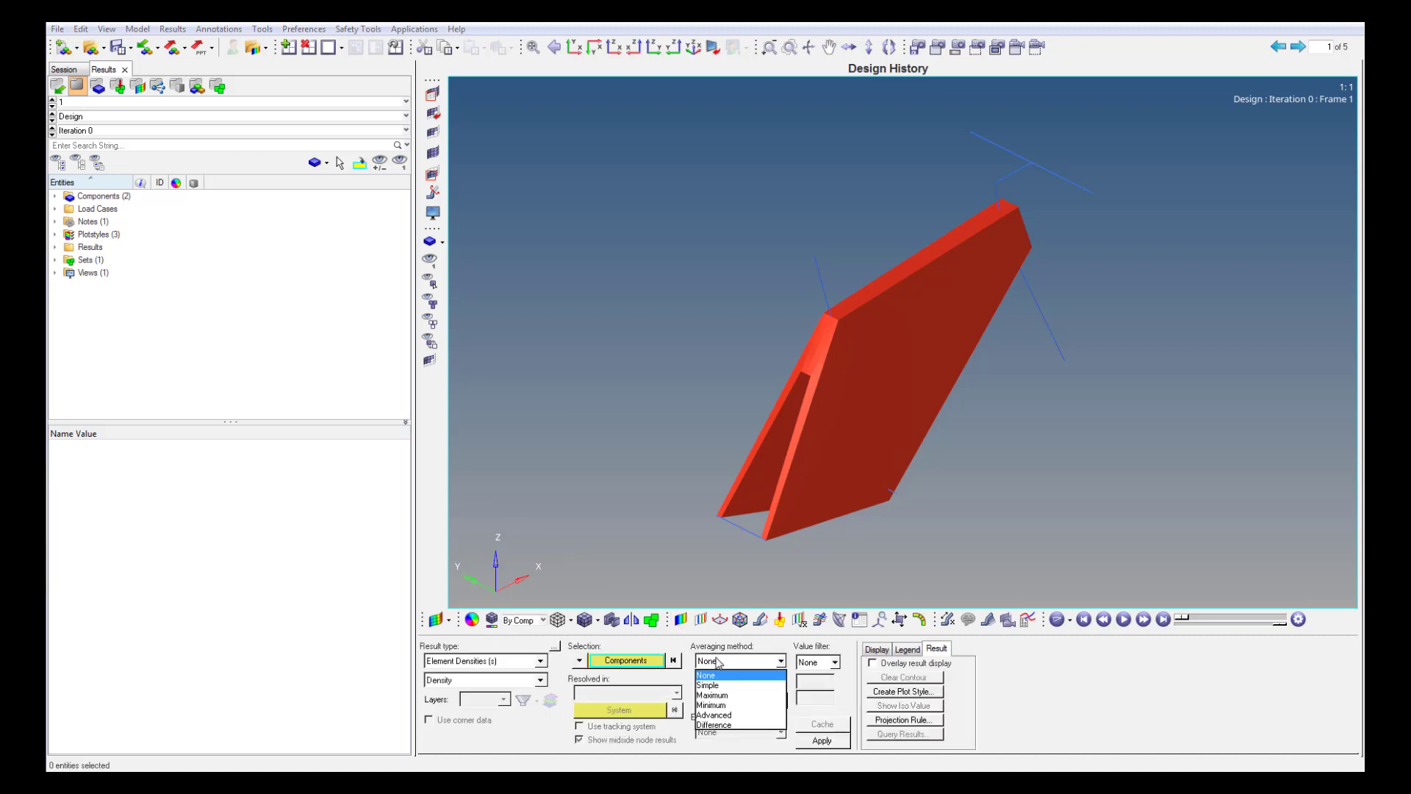
pyautogui.click(723, 686)
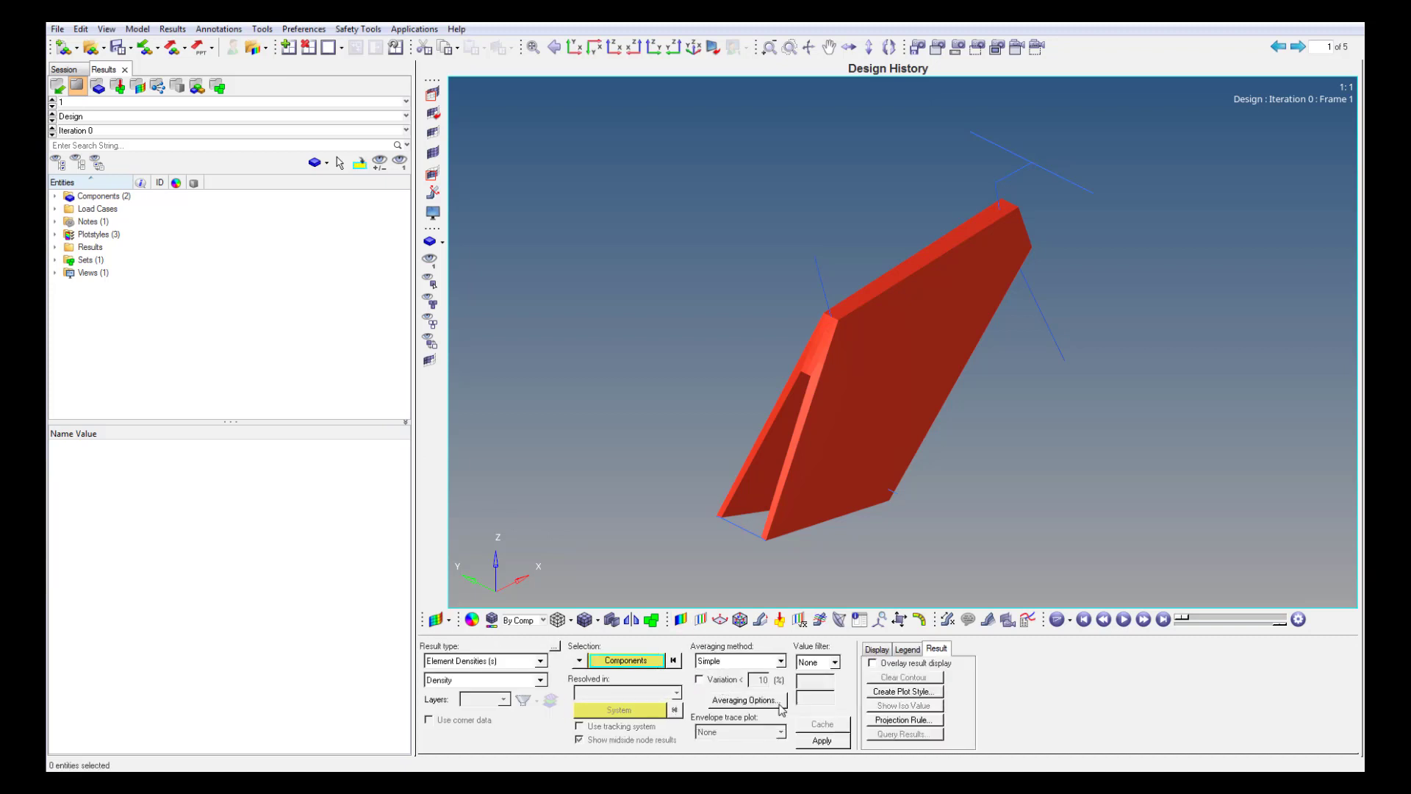
pyautogui.click(818, 742)
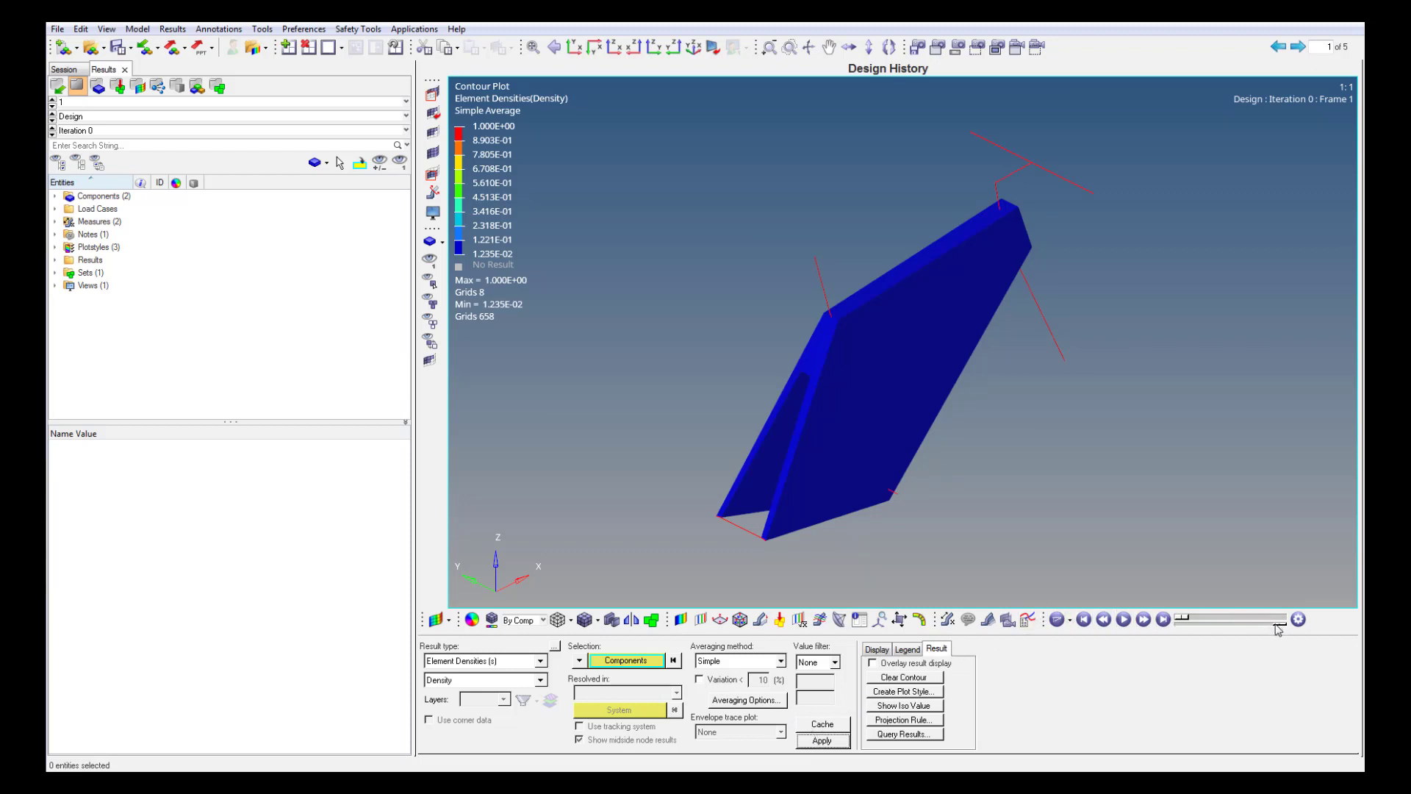
# Show an element density iso surface above 1e-2 using the contour settings and animate the design iterations at reduced speed.
pyautogui.moveTo(1280, 622); pyautogui.dragTo(1216, 626)
pyautogui.click(701, 620)
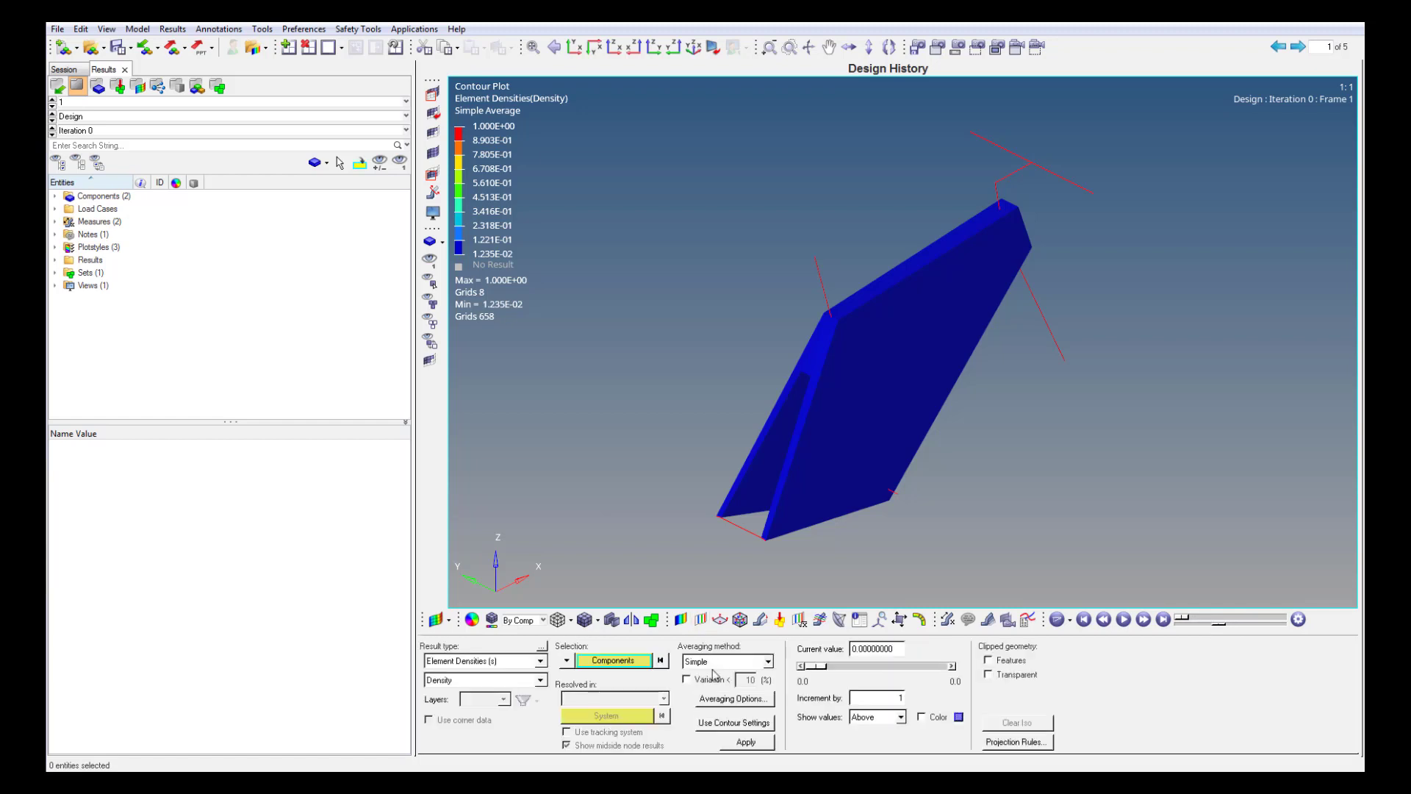
pyautogui.click(725, 721)
pyautogui.click(744, 742)
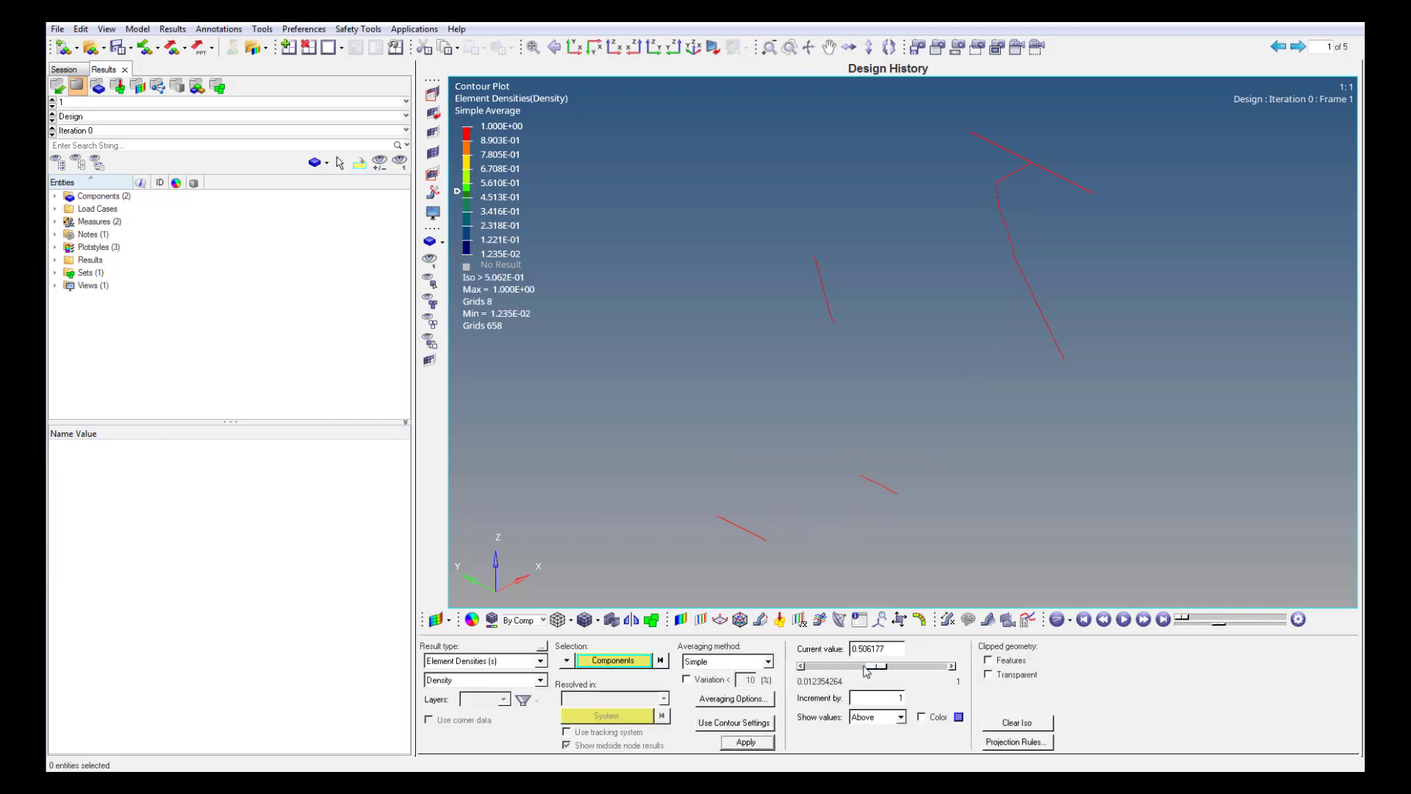
pyautogui.moveTo(866, 670); pyautogui.dragTo(901, 656)
pyautogui.write('1e-2')
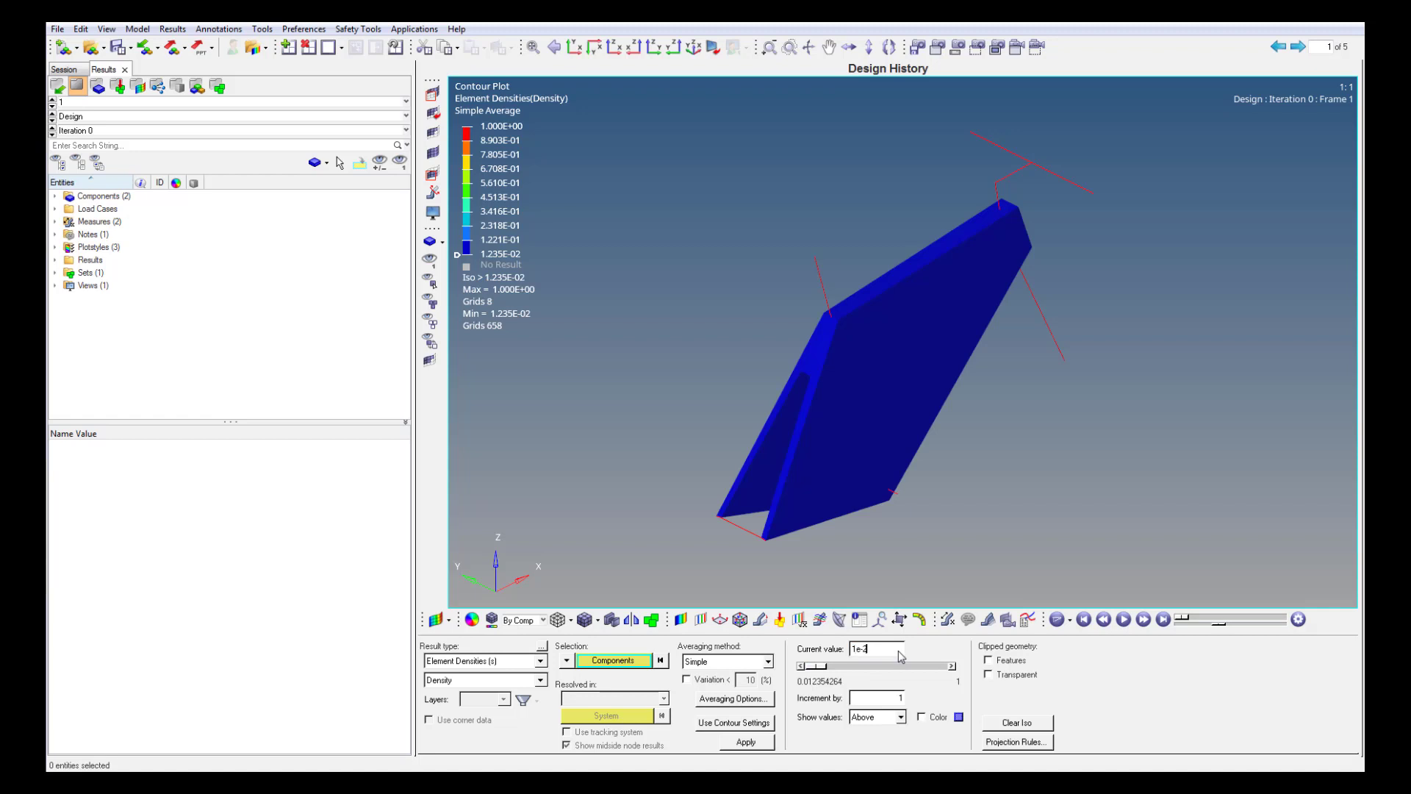
pyautogui.press('Return')
pyautogui.click(1124, 620)
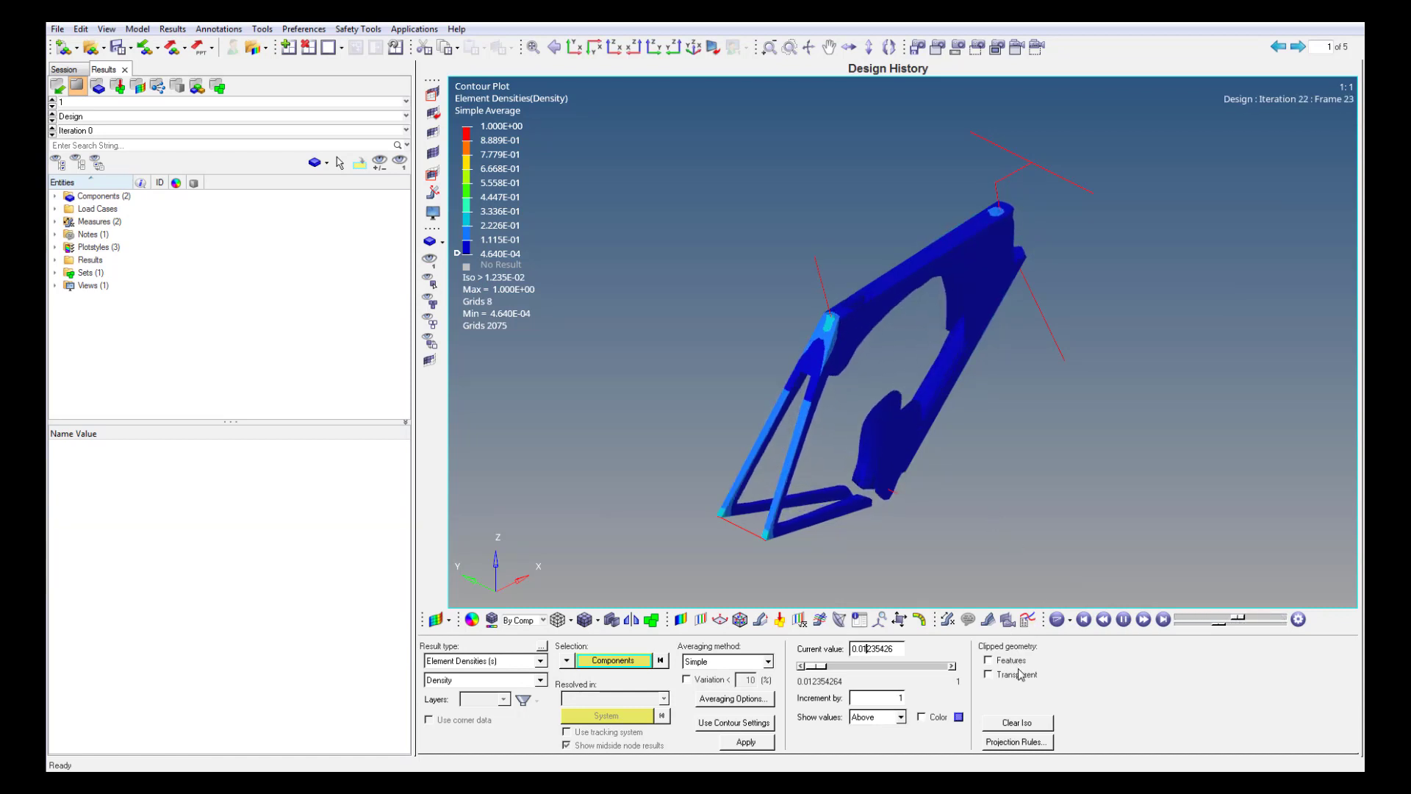
# Display the clipped geometry of the density iso surface as transparent, inspect the animated frame from another angle and pause the animation.
pyautogui.click(988, 675)
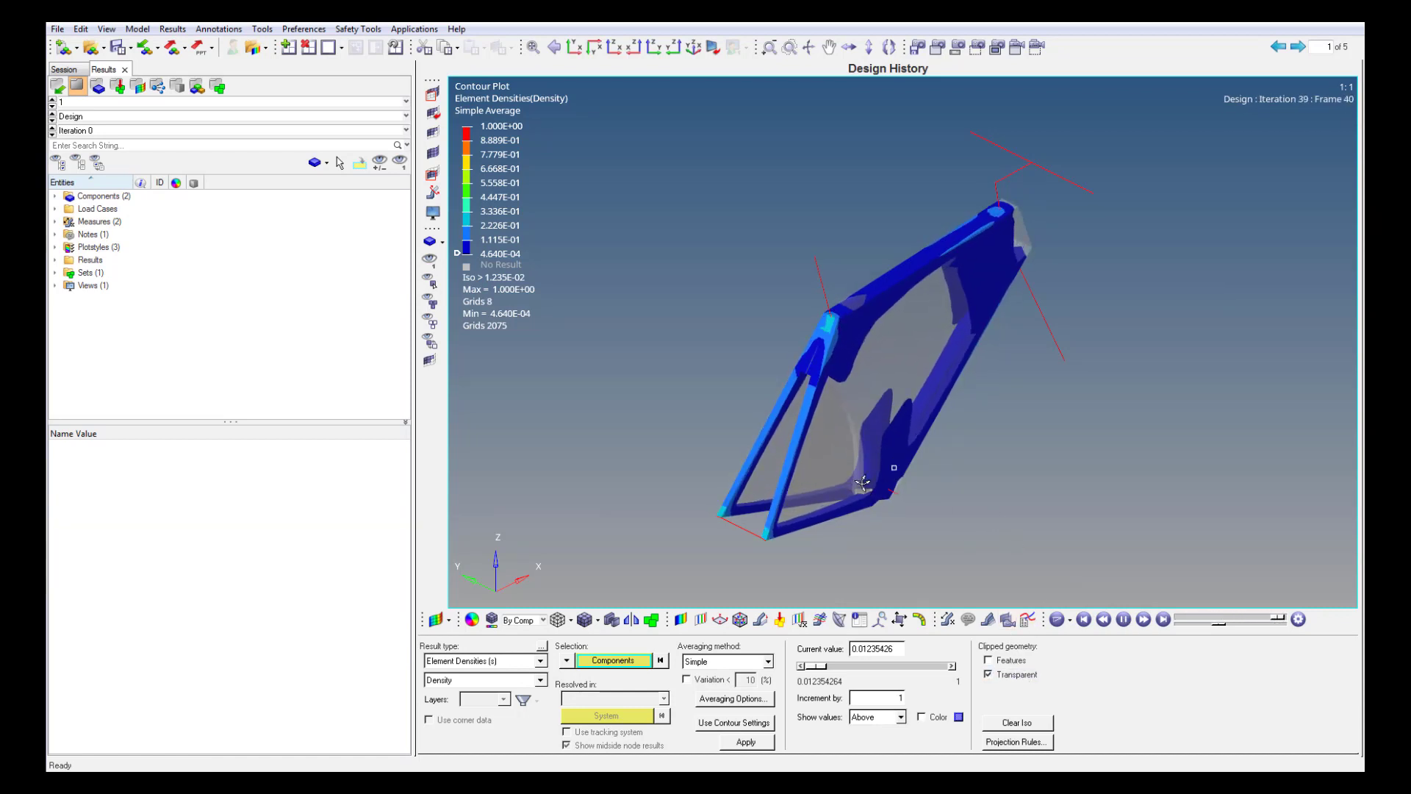
pyautogui.moveTo(779, 434)
pyautogui.keyDown('ctrl'); pyautogui.mouseDown()
pyautogui.moveTo(798, 444)
pyautogui.moveTo(754, 354)
pyautogui.moveTo(819, 404)
pyautogui.mouseUp(); pyautogui.keyUp('ctrl')
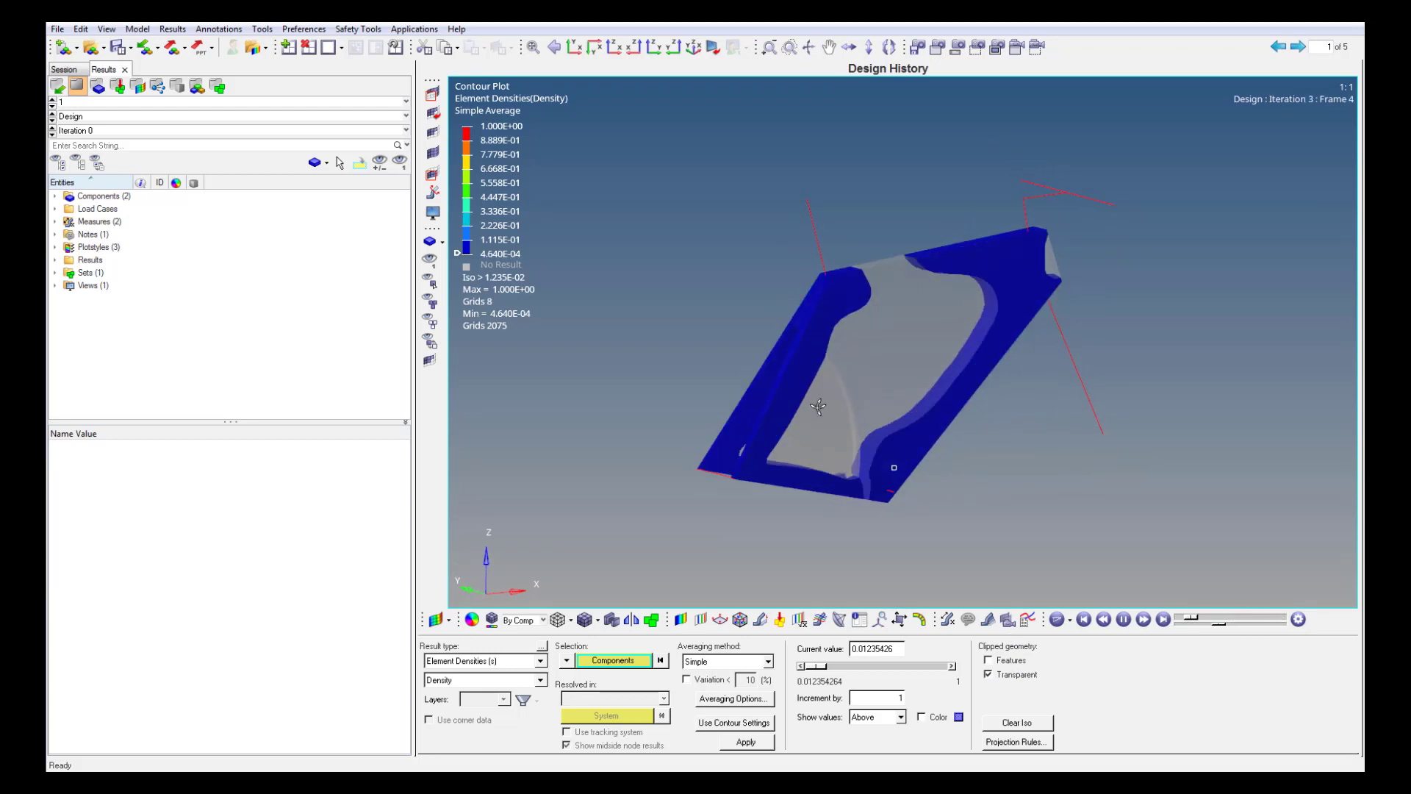
pyautogui.click(1123, 619)
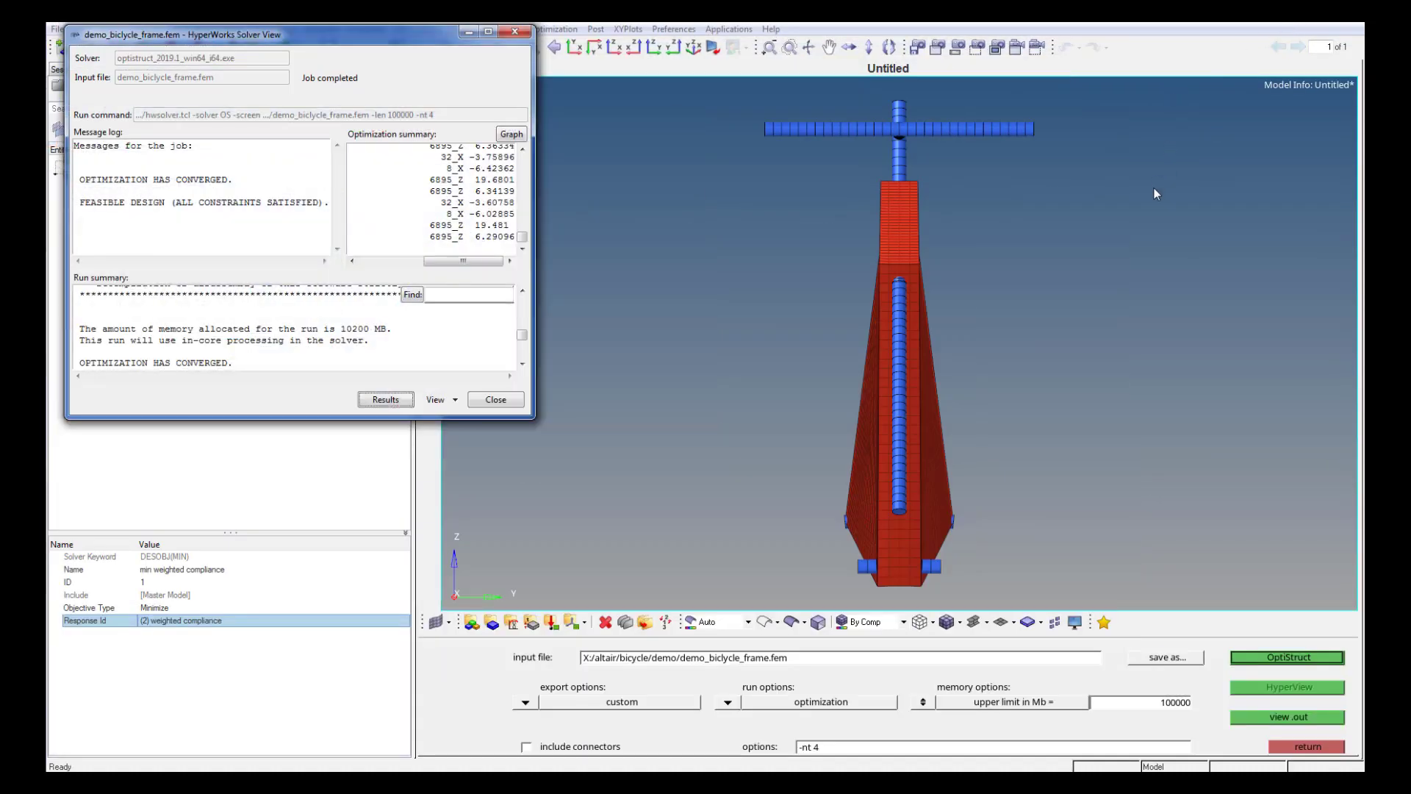
# Switch to HyperMesh and start a new model, discarding the current bicycle frame model data.
pyautogui.click(1154, 193)
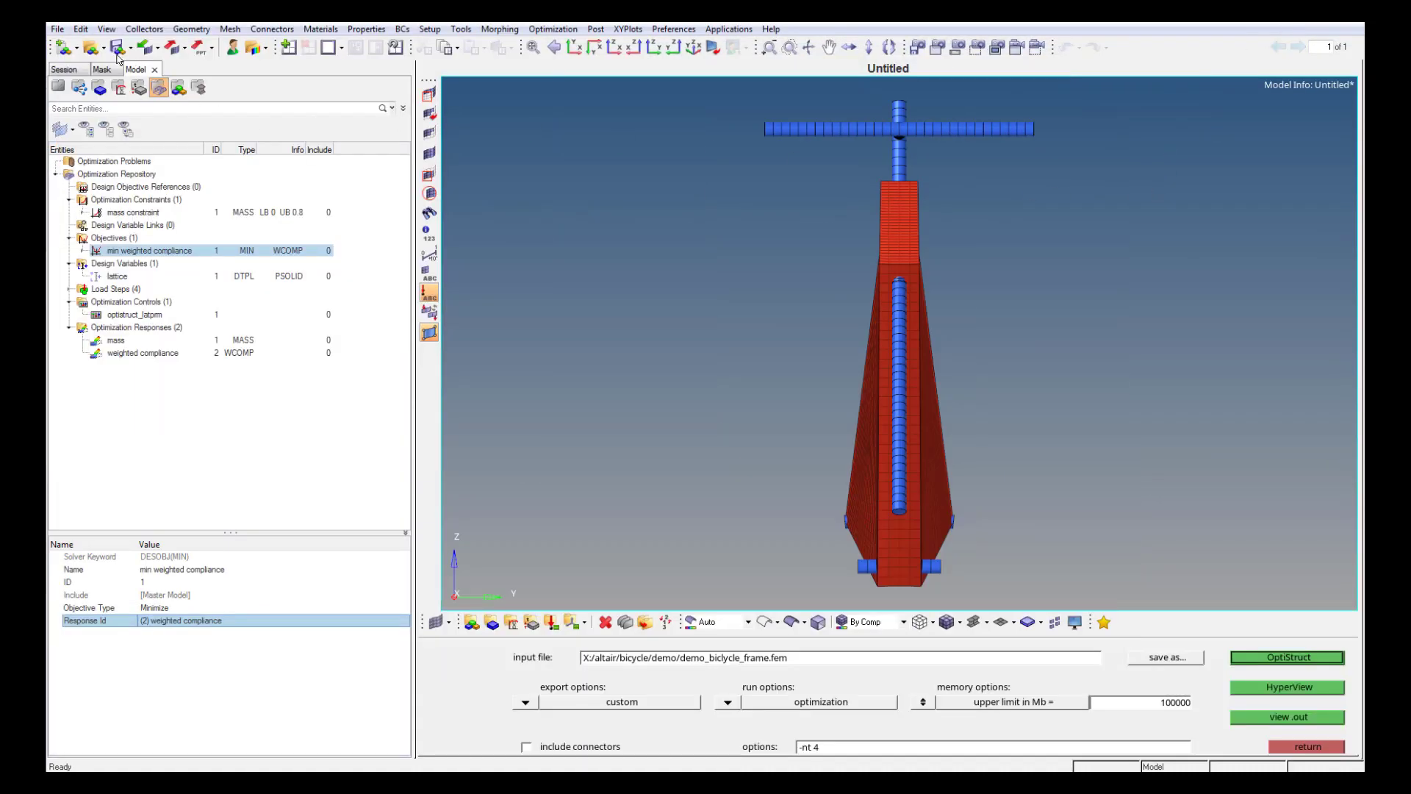
pyautogui.click(63, 48)
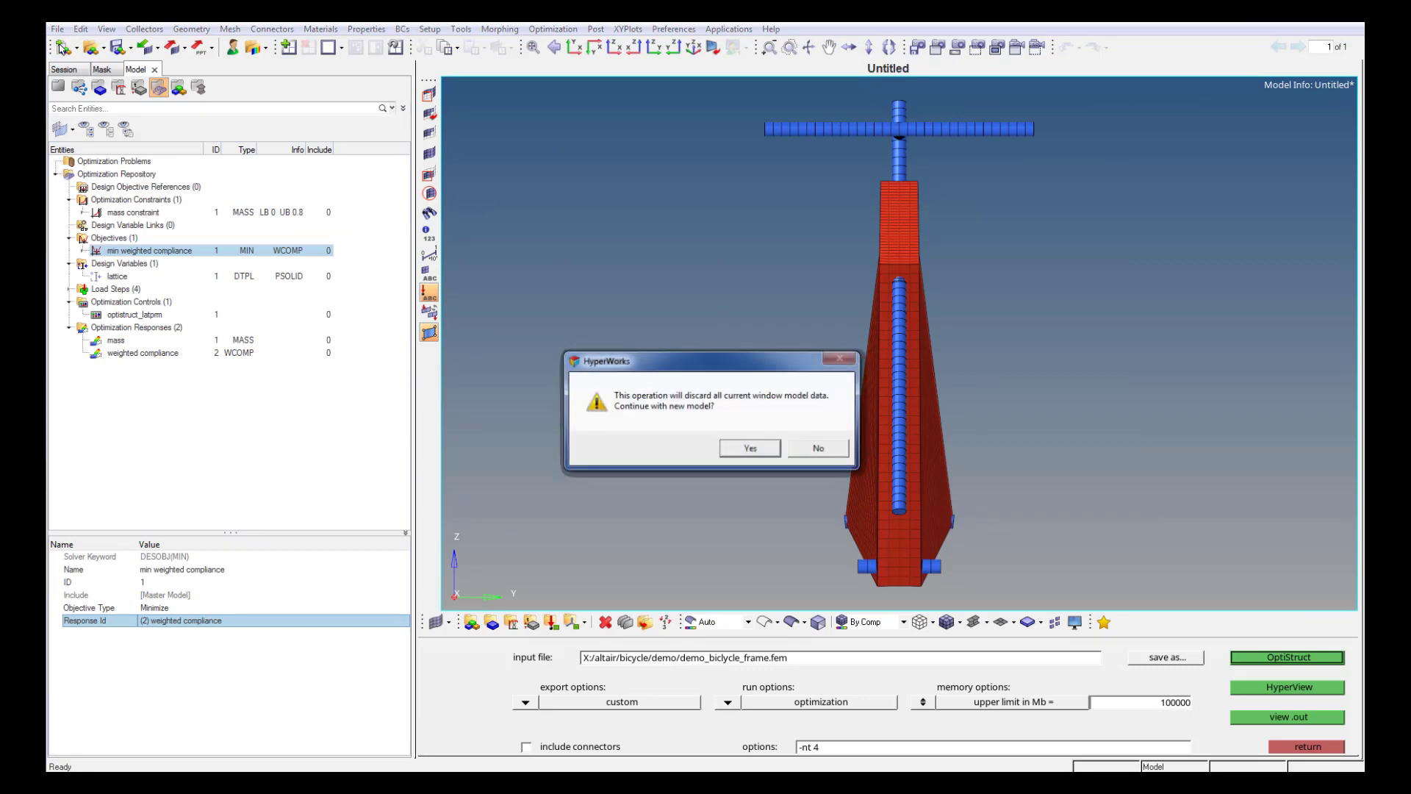
pyautogui.click(735, 448)
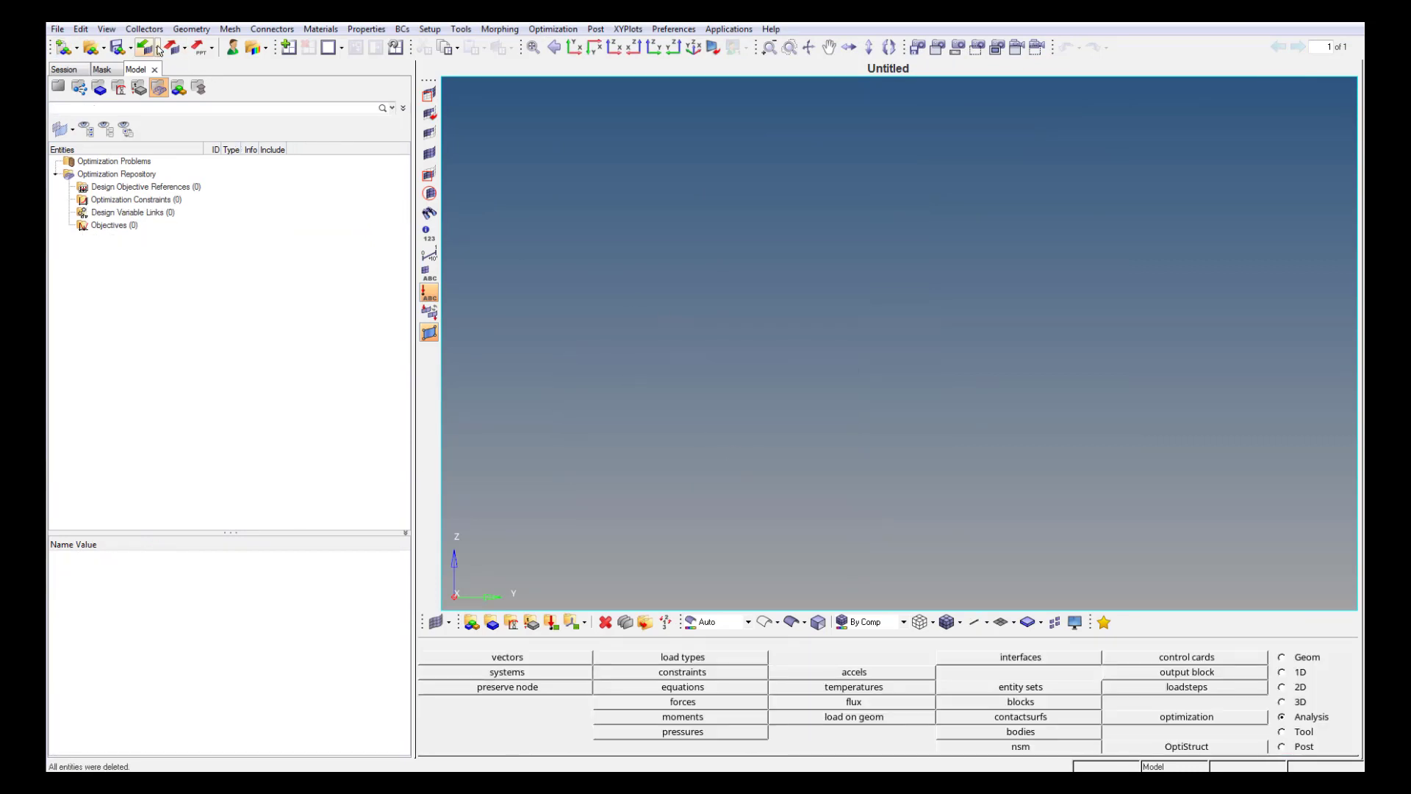
# Import the OptiStruct solver deck demo_biclycle_frame_lattice.fem from the demo folder with the existing import options.
pyautogui.click(159, 51)
pyautogui.click(198, 109)
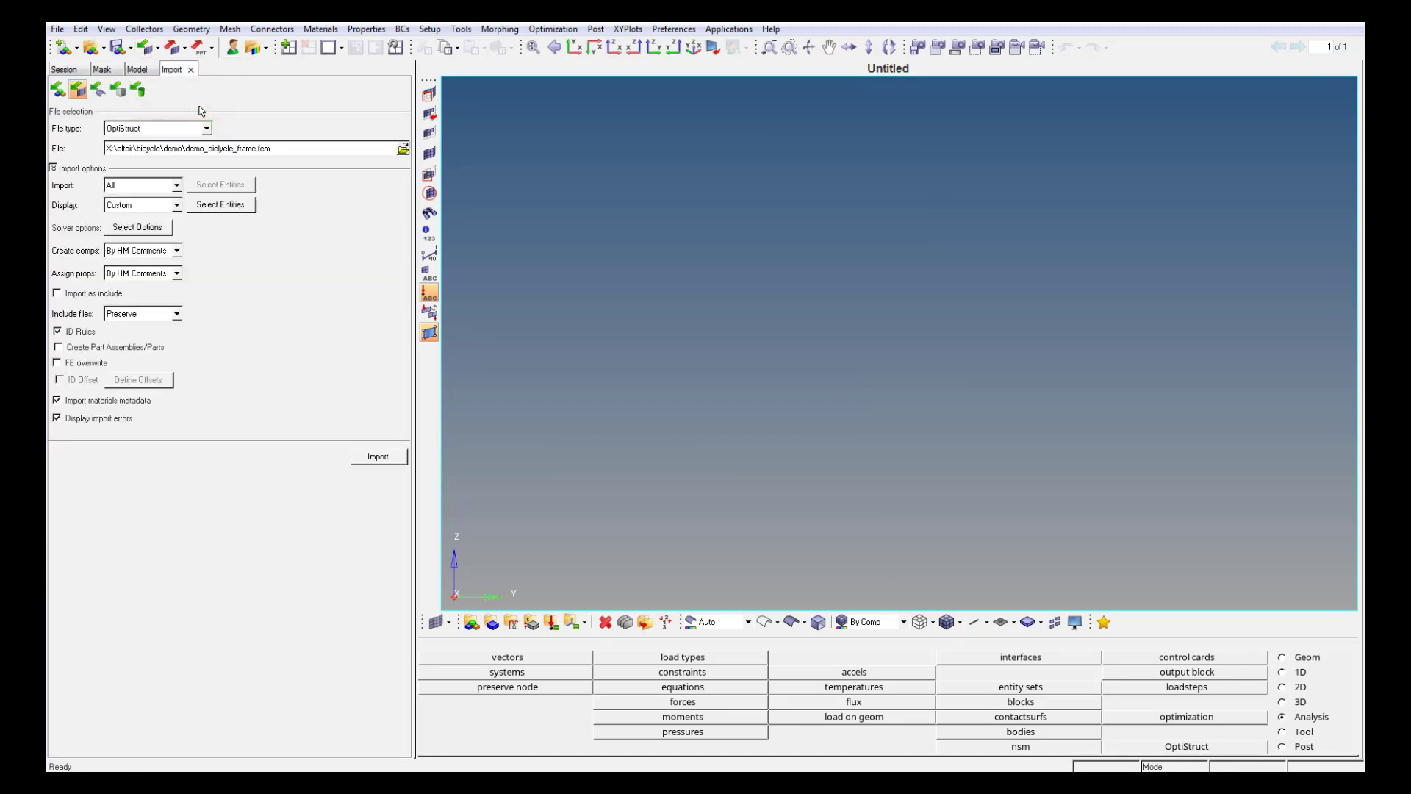
pyautogui.click(402, 149)
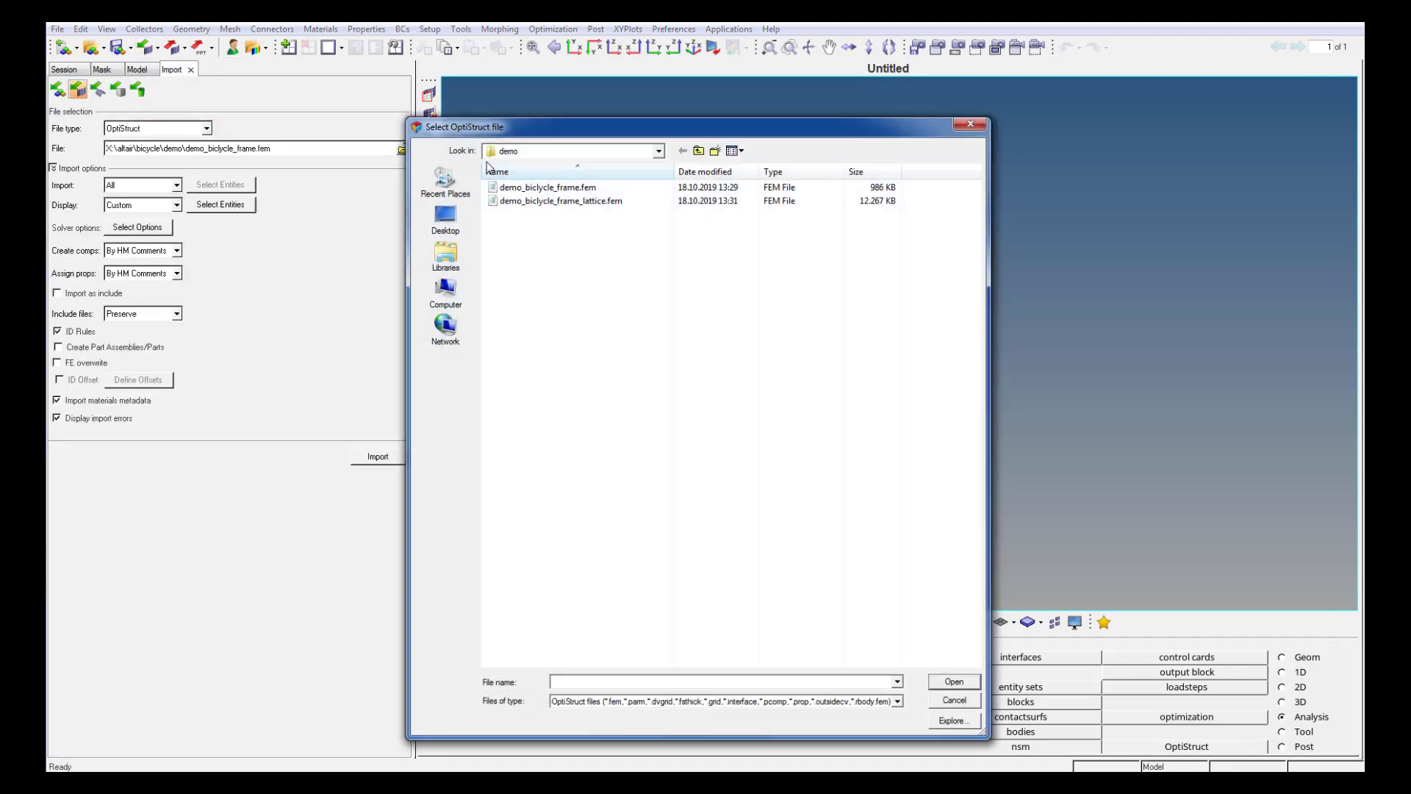
pyautogui.click(578, 201)
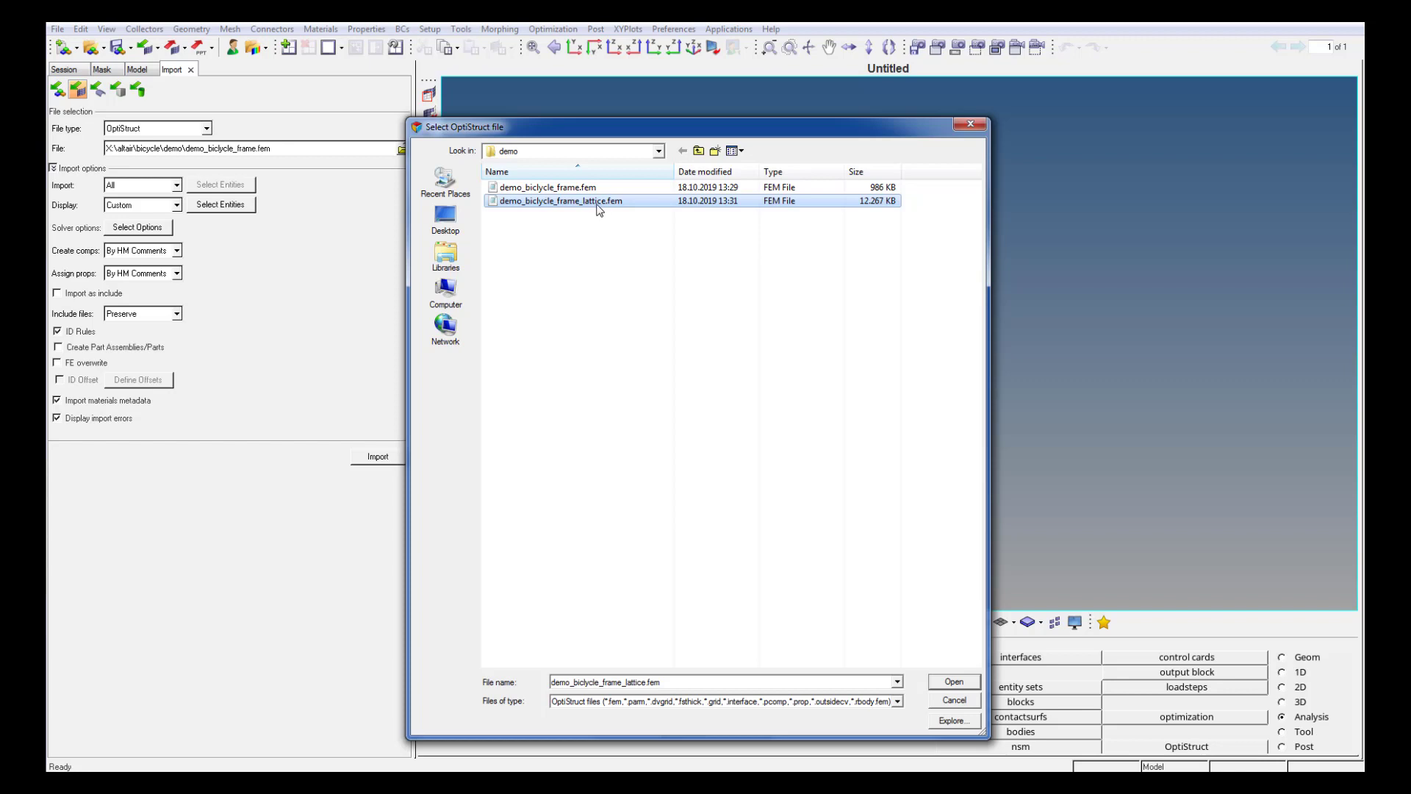
pyautogui.click(962, 682)
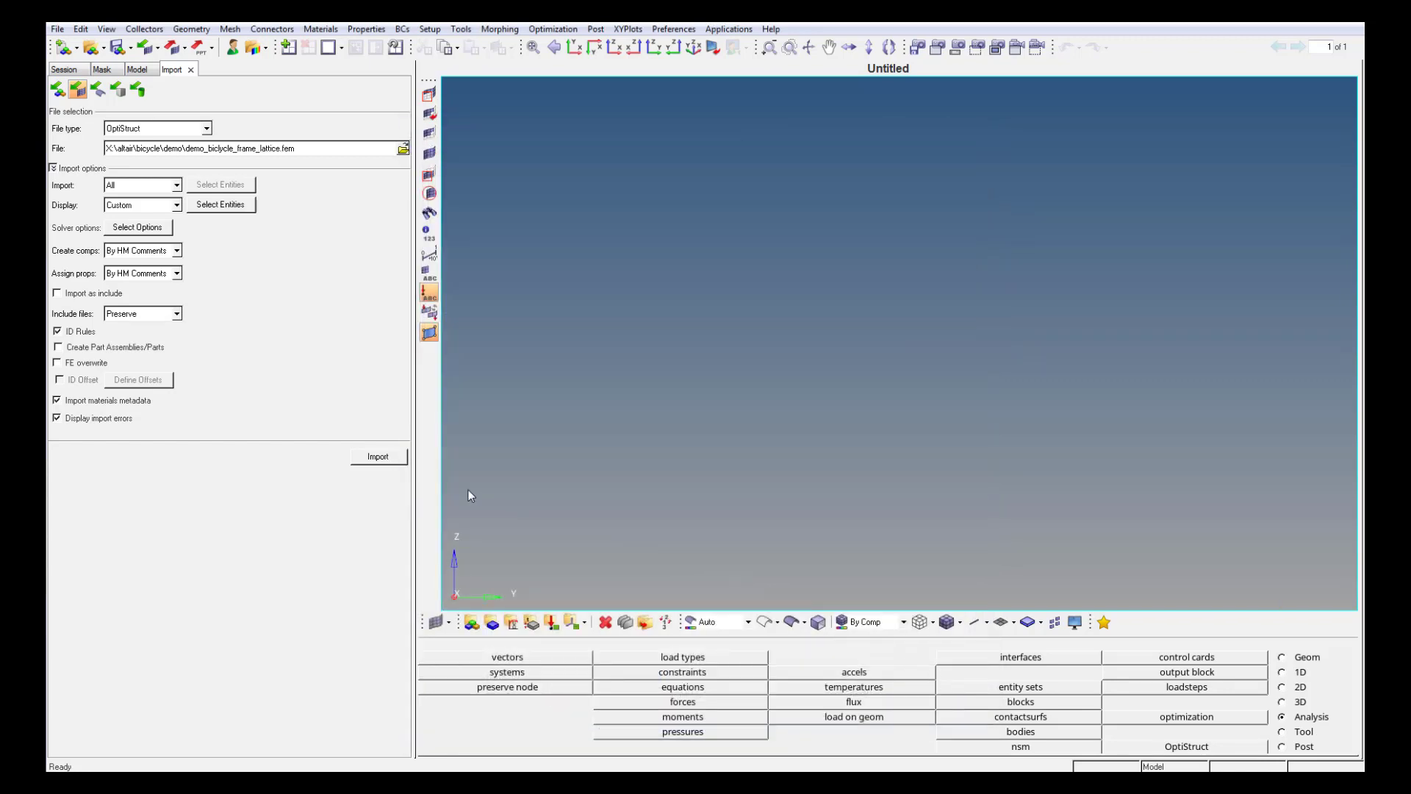
pyautogui.click(393, 456)
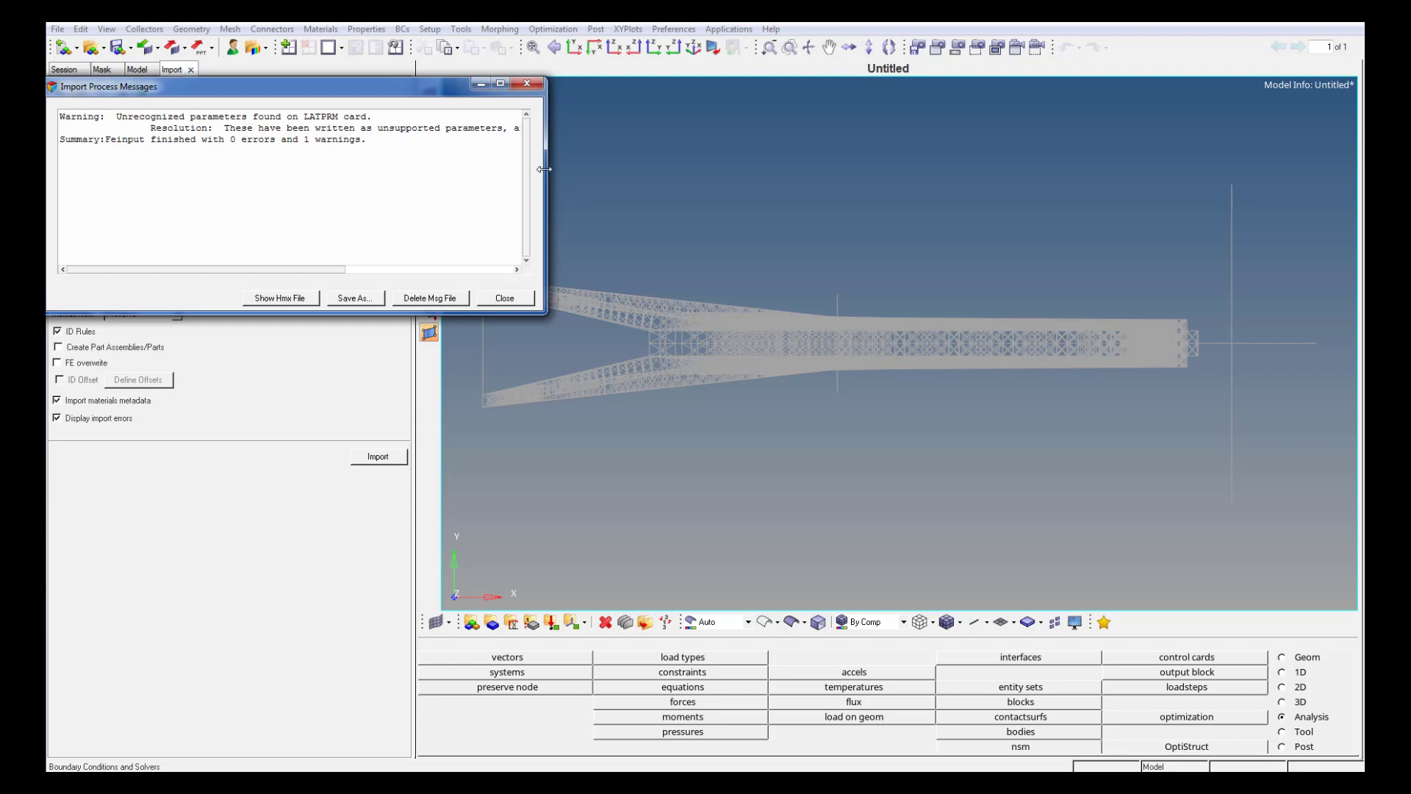
# Read the import process messages in full width, then close them and the import settings.
pyautogui.moveTo(543, 169); pyautogui.dragTo(783, 169)
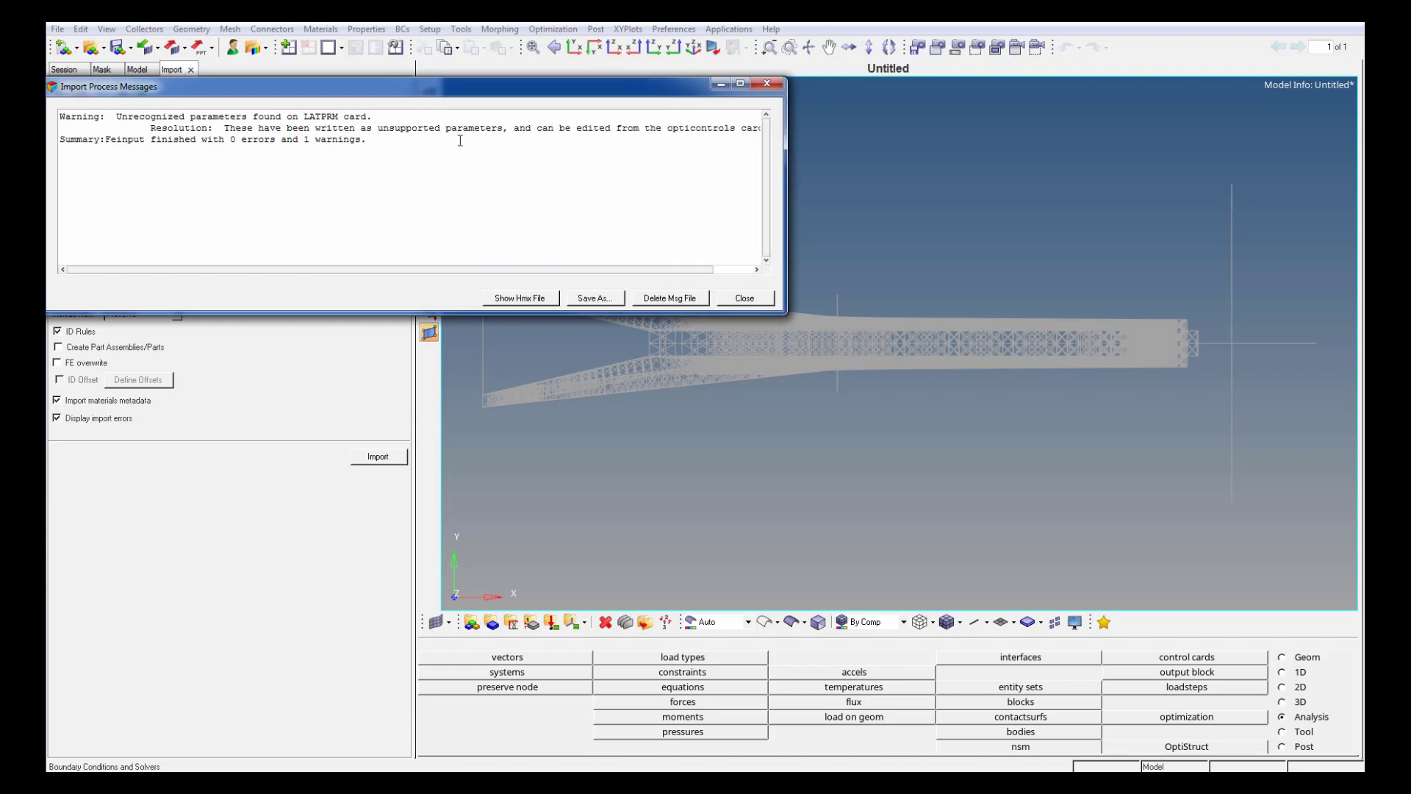
pyautogui.moveTo(378, 129); pyautogui.dragTo(301, 108)
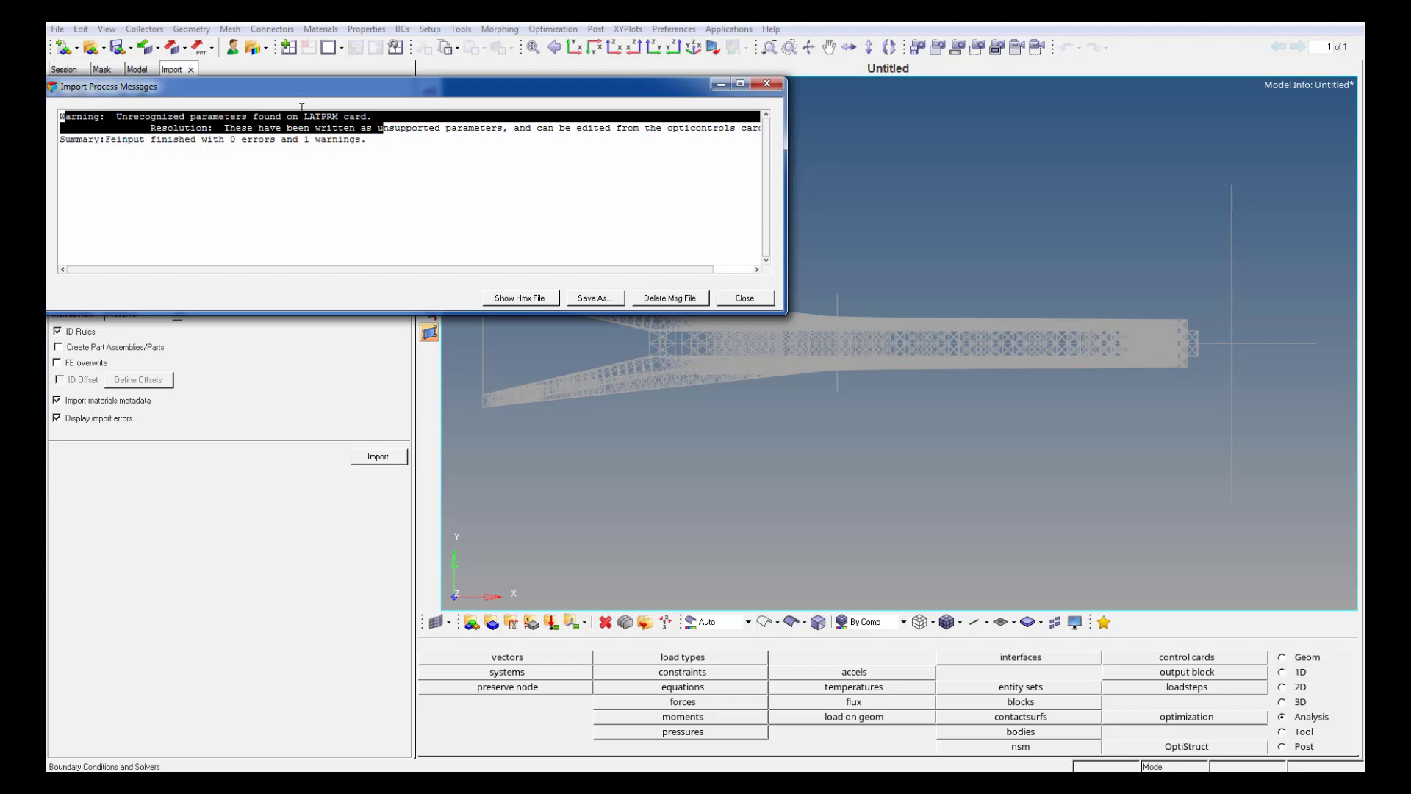
pyautogui.click(743, 297)
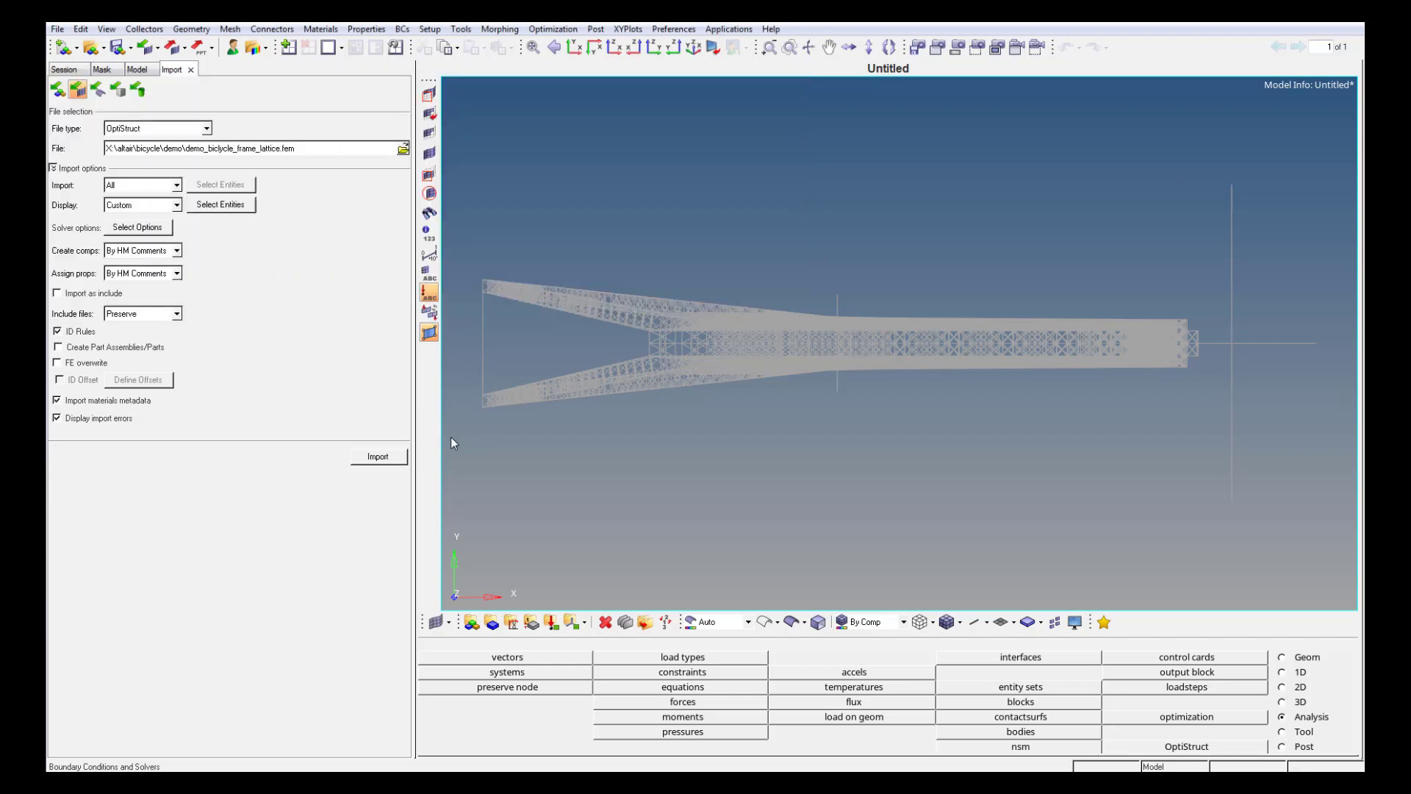
pyautogui.click(190, 70)
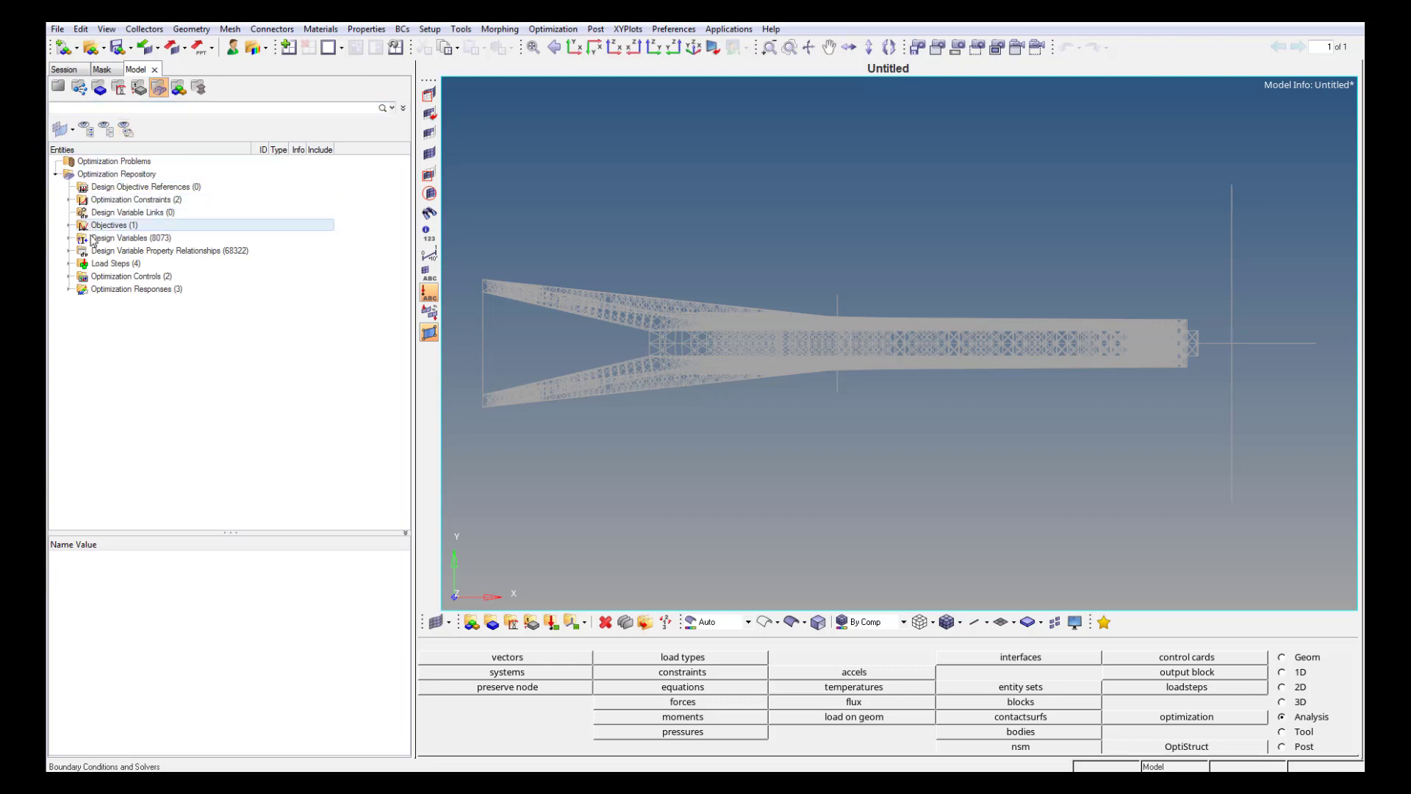
# Examine the parameters of the optistruct_latprm and optistruct_opticontrol optimization controls, including the unsupported LATPRM entries.
pyautogui.click(69, 277)
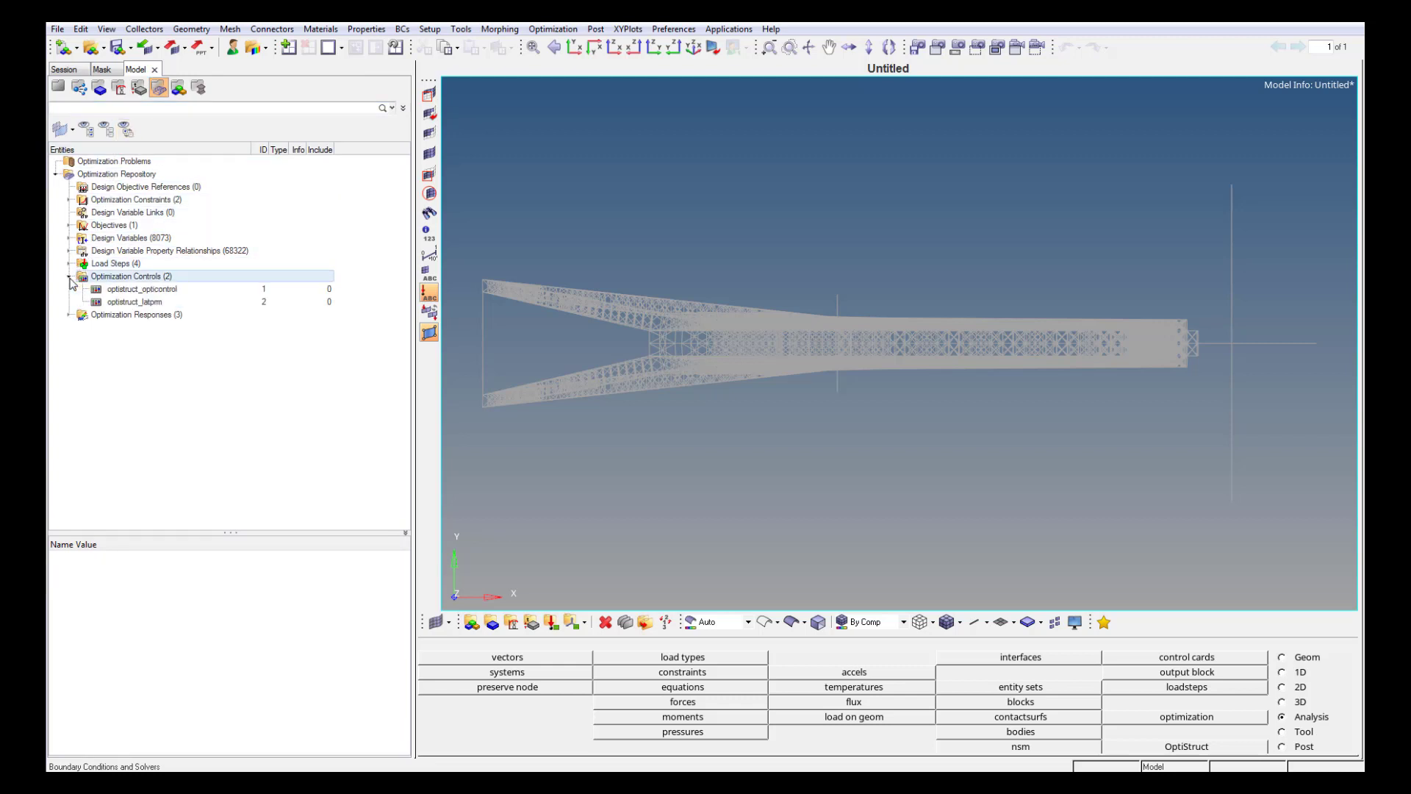
pyautogui.click(145, 302)
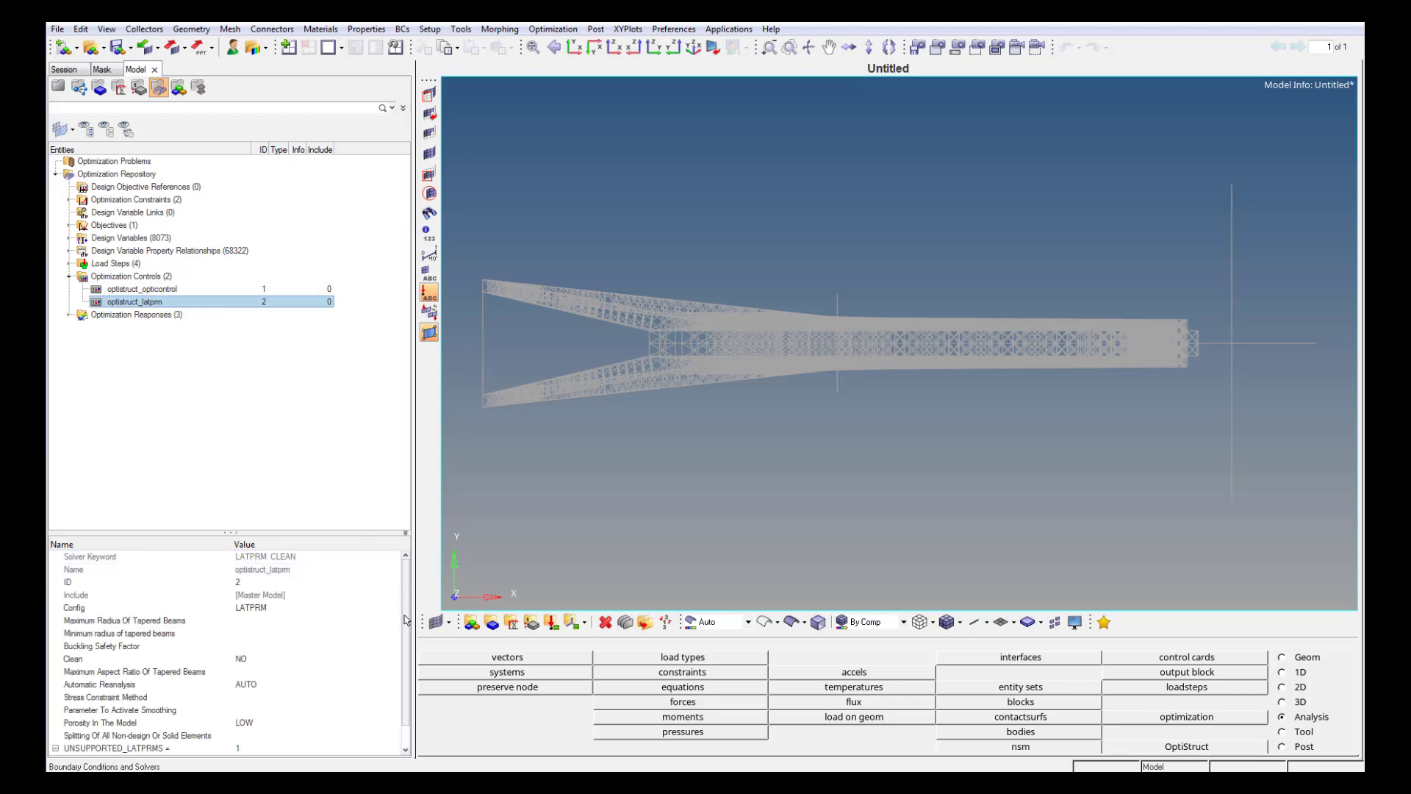
pyautogui.scroll(-1, 405, 588)
pyautogui.click(241, 724)
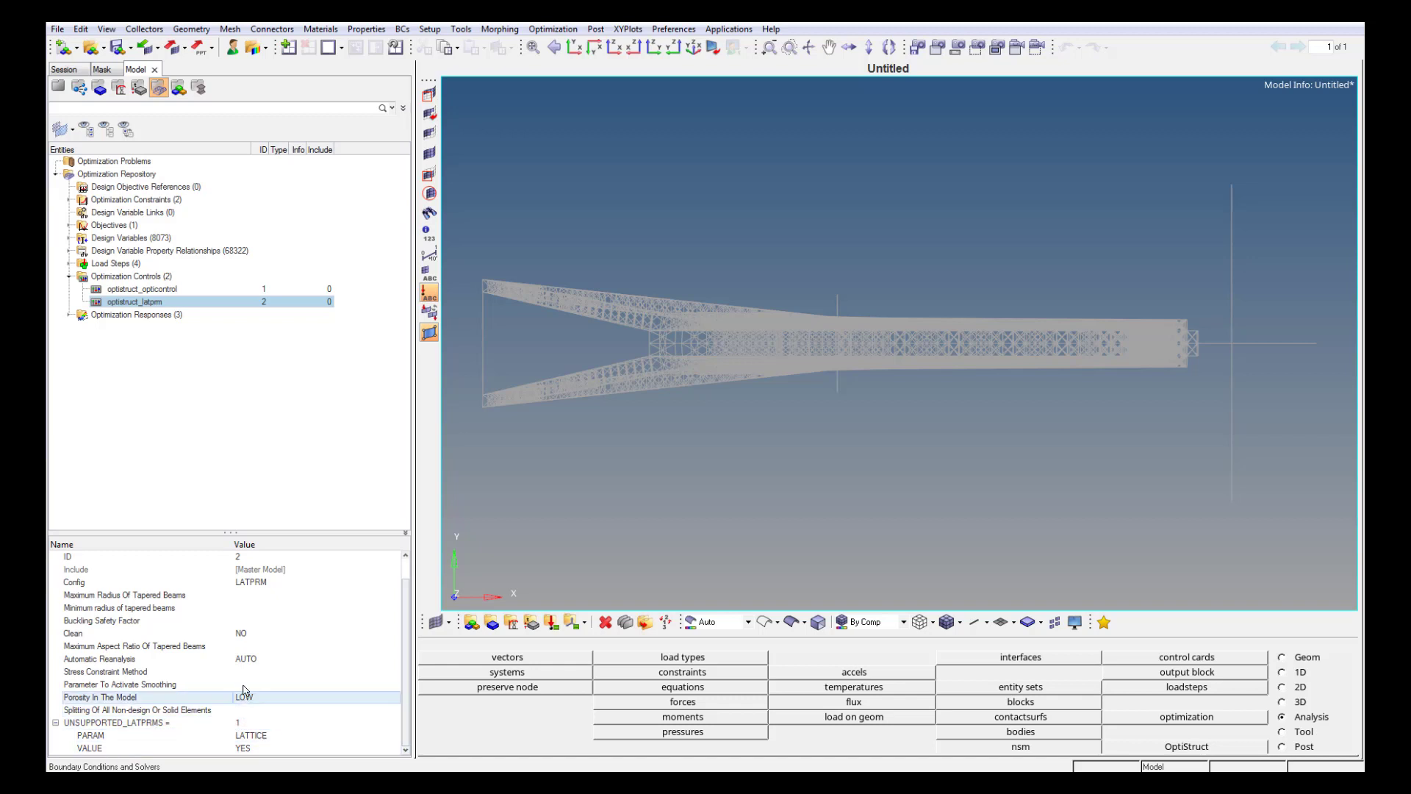
pyautogui.click(173, 290)
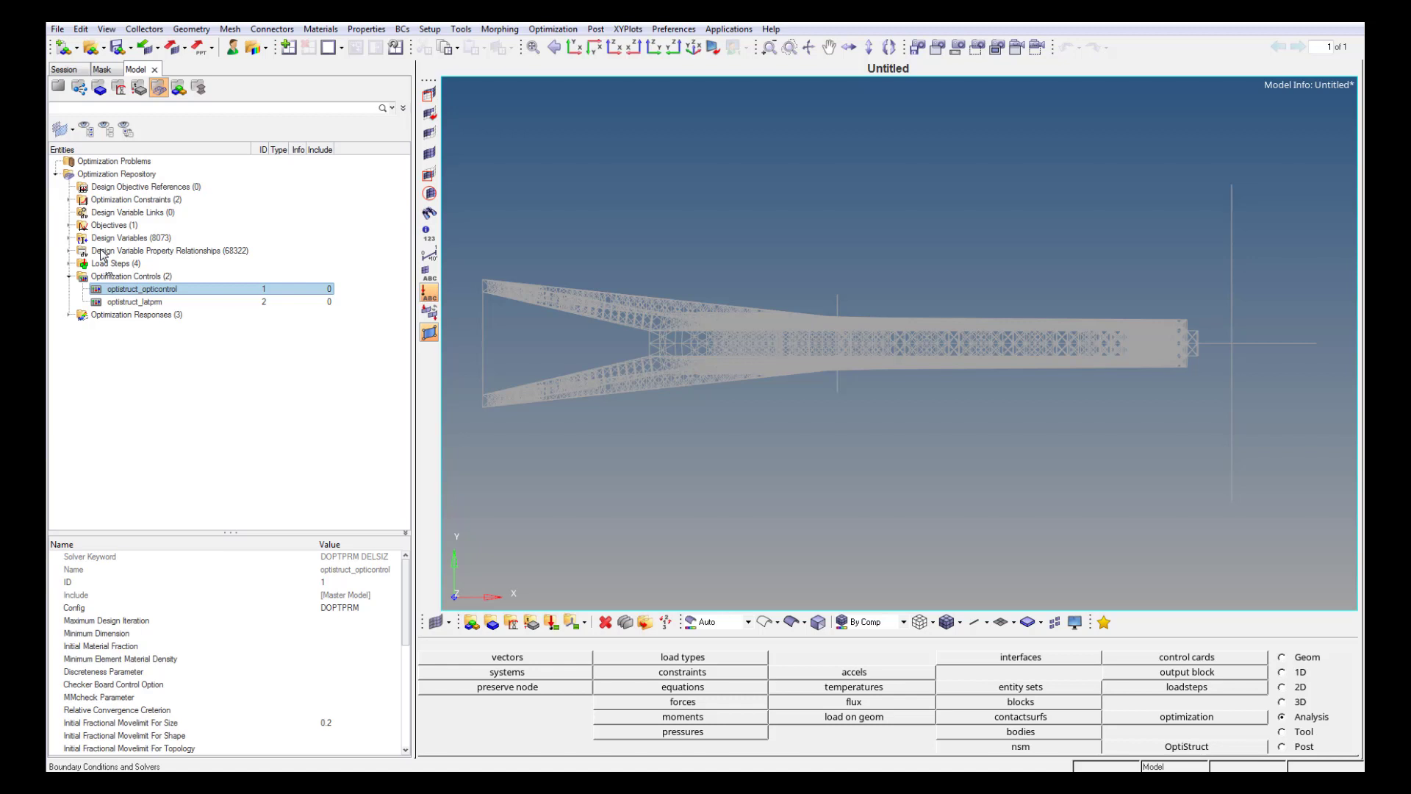
# Hide the elements of the beam sections auto_genericsection_1 and auto_genericsection_2 in the beam section collector.
pyautogui.click(59, 89)
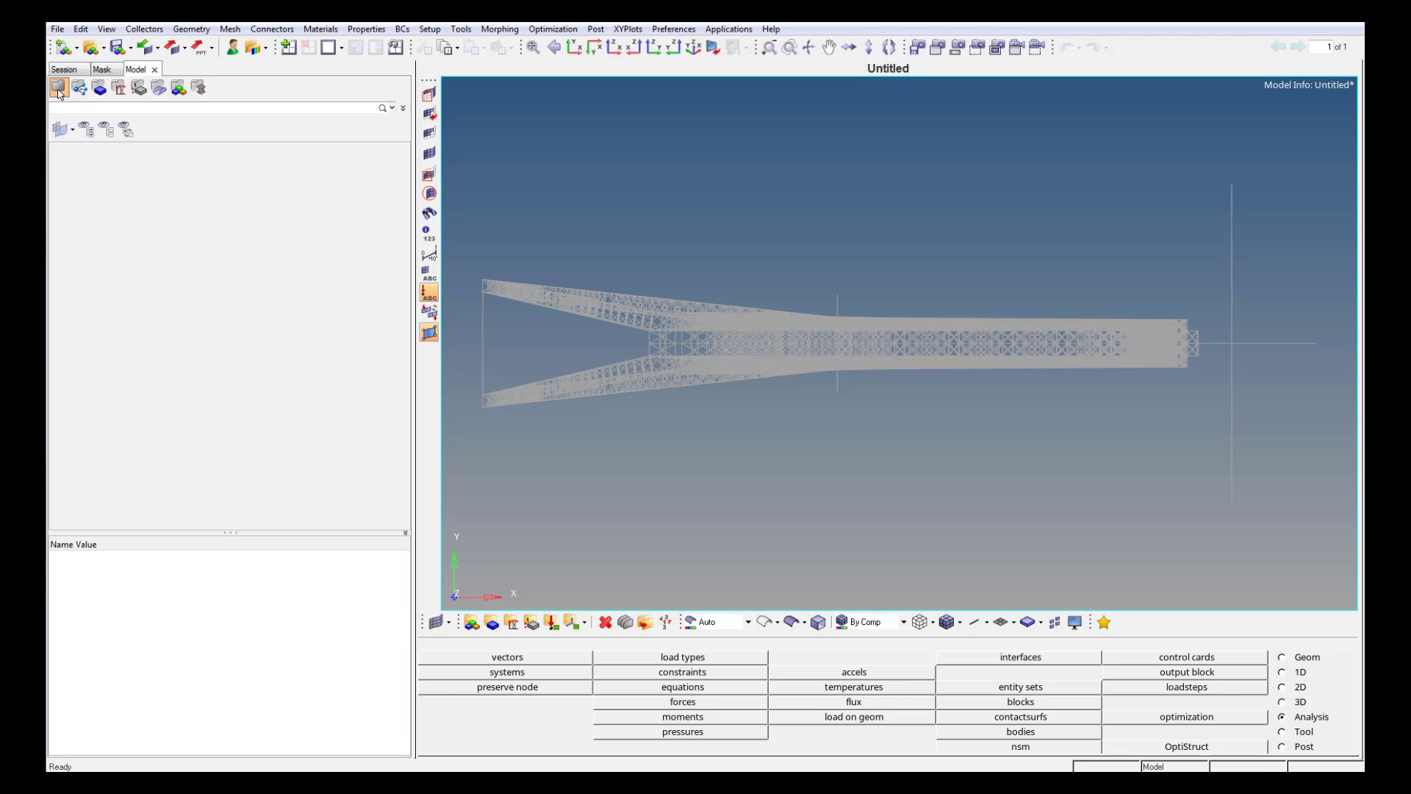
pyautogui.click(59, 91)
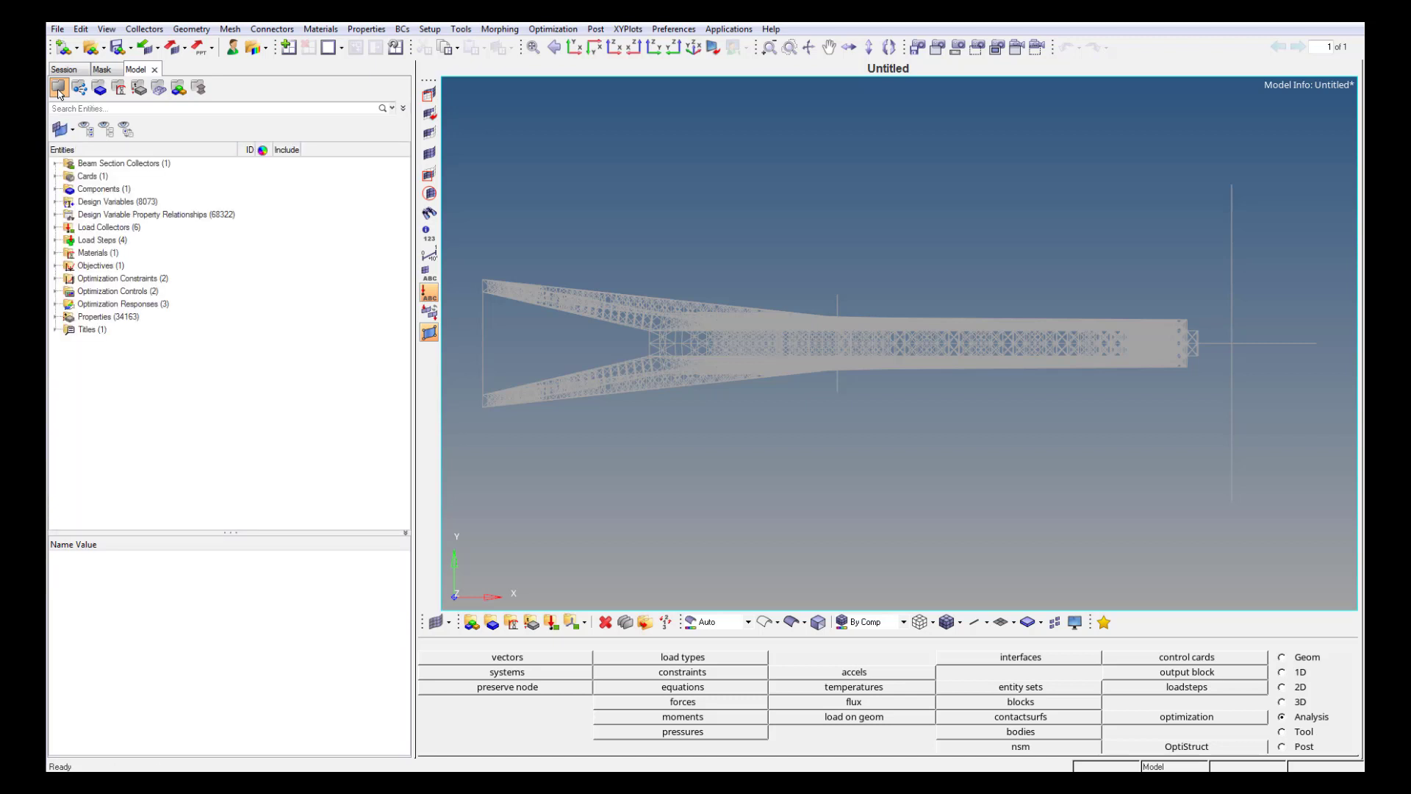
pyautogui.click(56, 163)
pyautogui.click(71, 177)
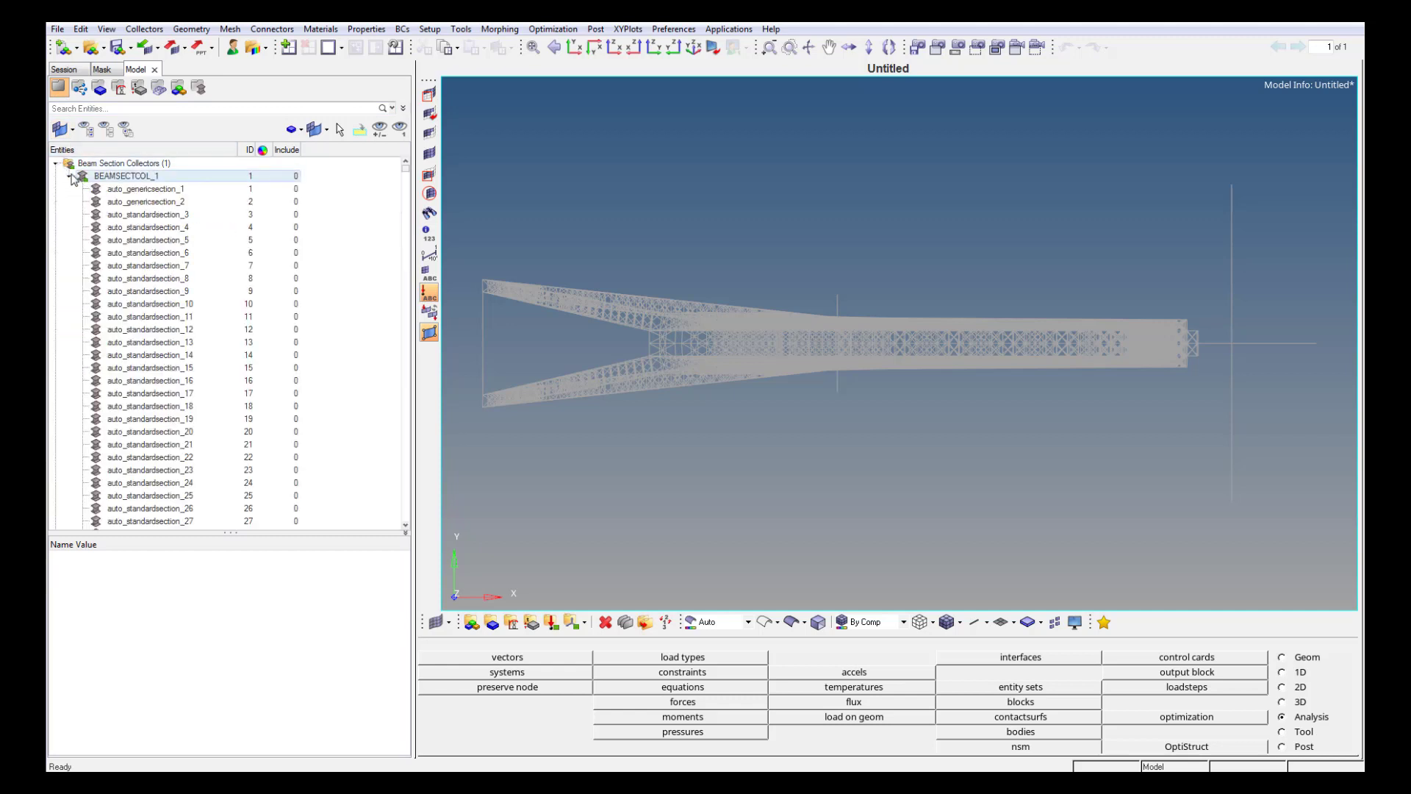
pyautogui.click(126, 189)
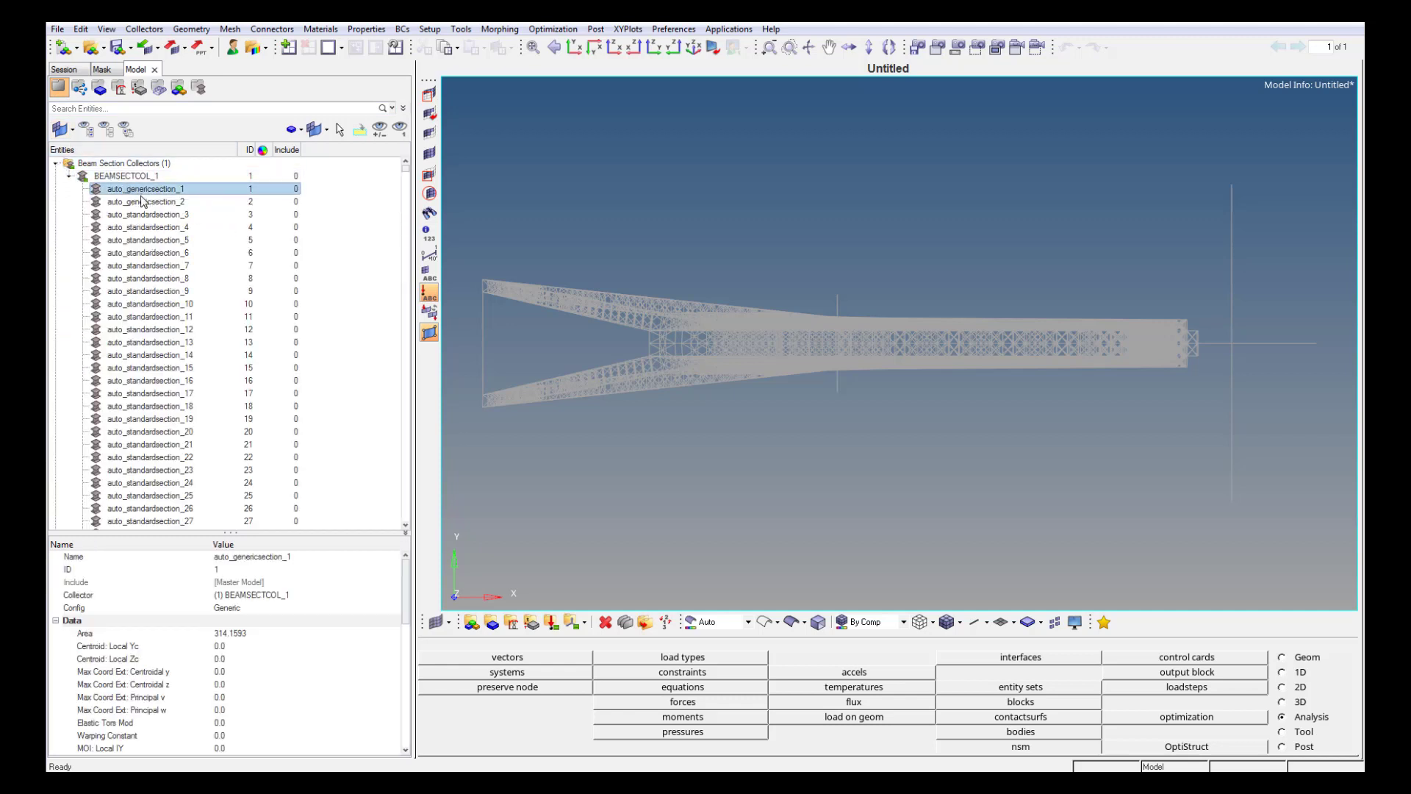
pyautogui.keyDown('shift'); pyautogui.click(142, 202); pyautogui.keyUp('shift')
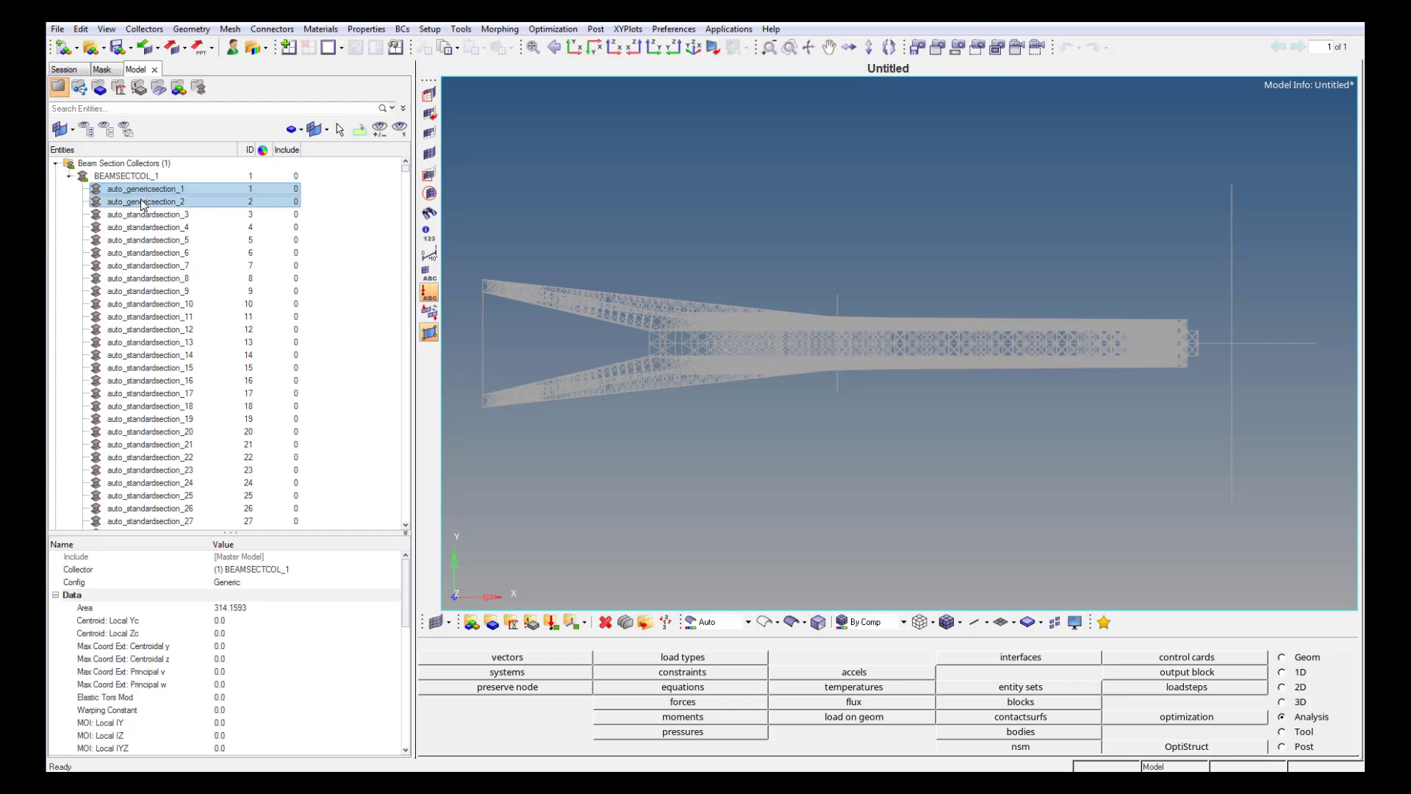
pyautogui.rightClick(142, 204)
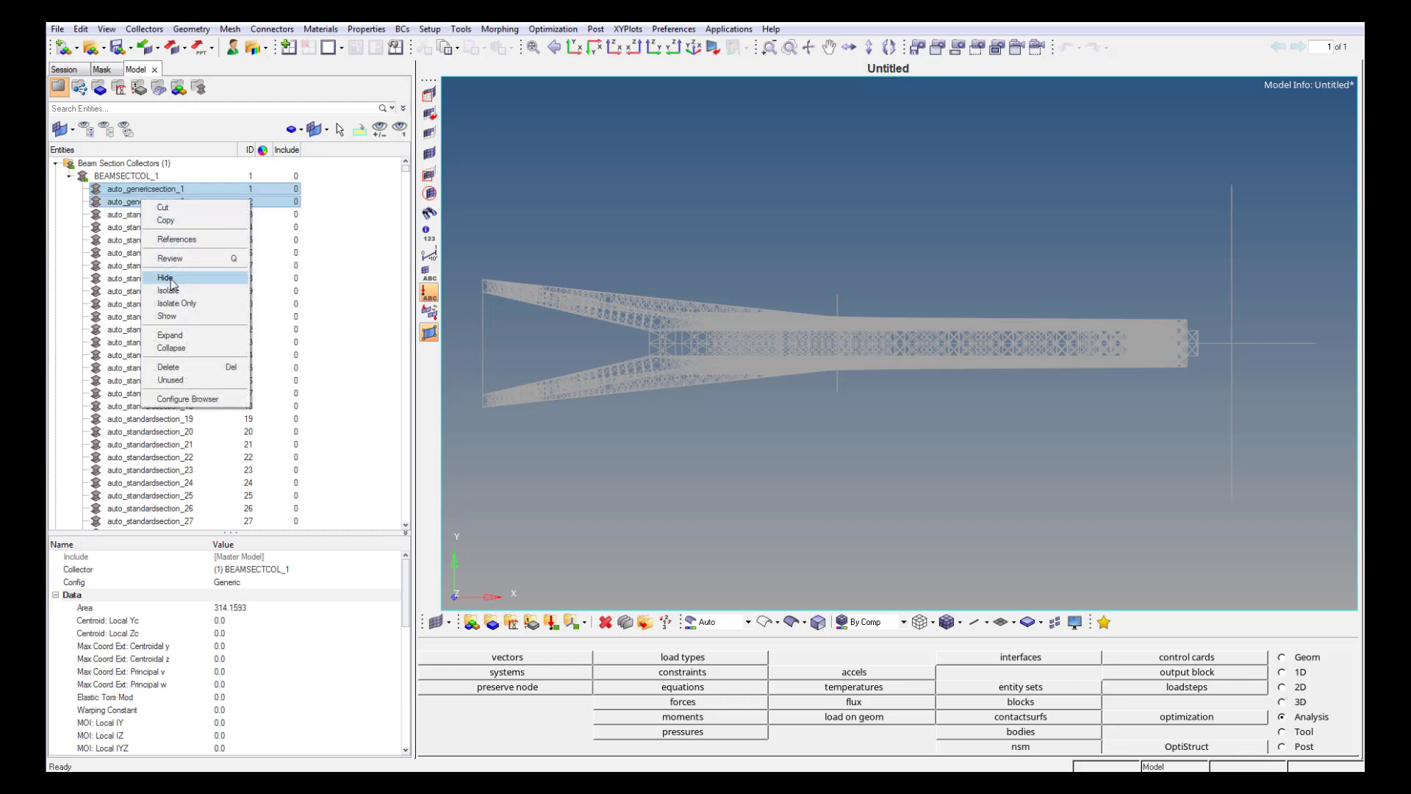
pyautogui.click(169, 279)
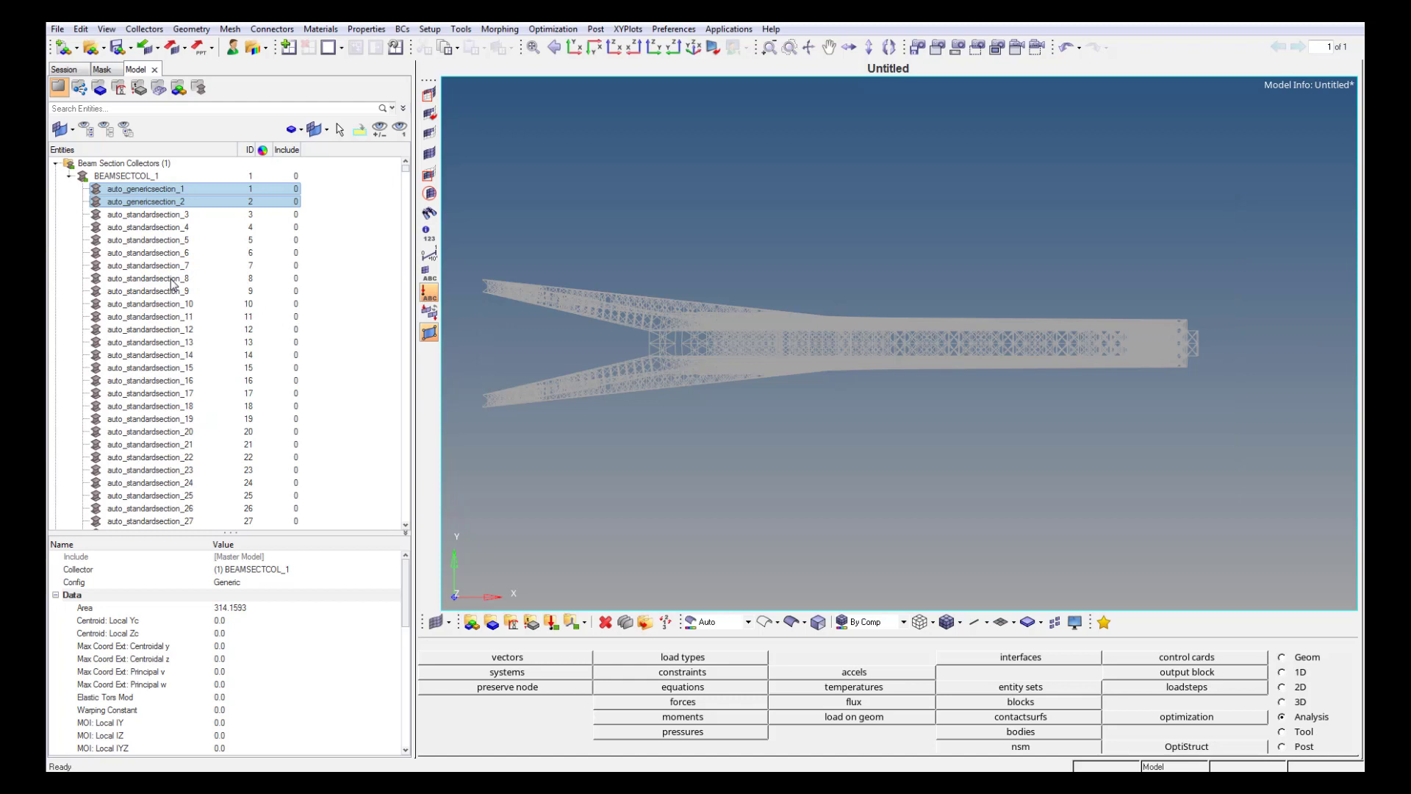
pyautogui.click(56, 164)
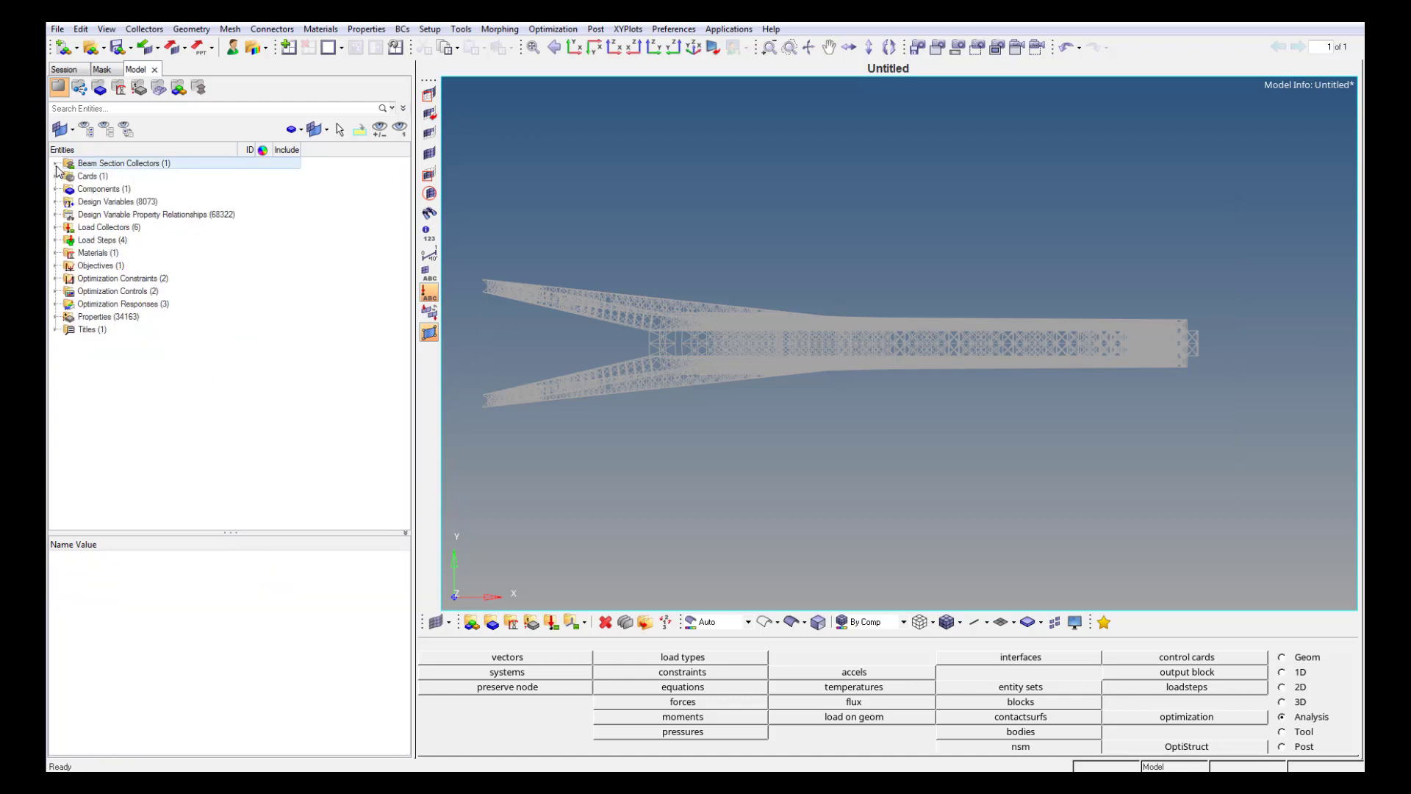
# Calculate the mass of all displayed lattice elements in an isometric view, then return to the analysis tools.
pyautogui.click(693, 47)
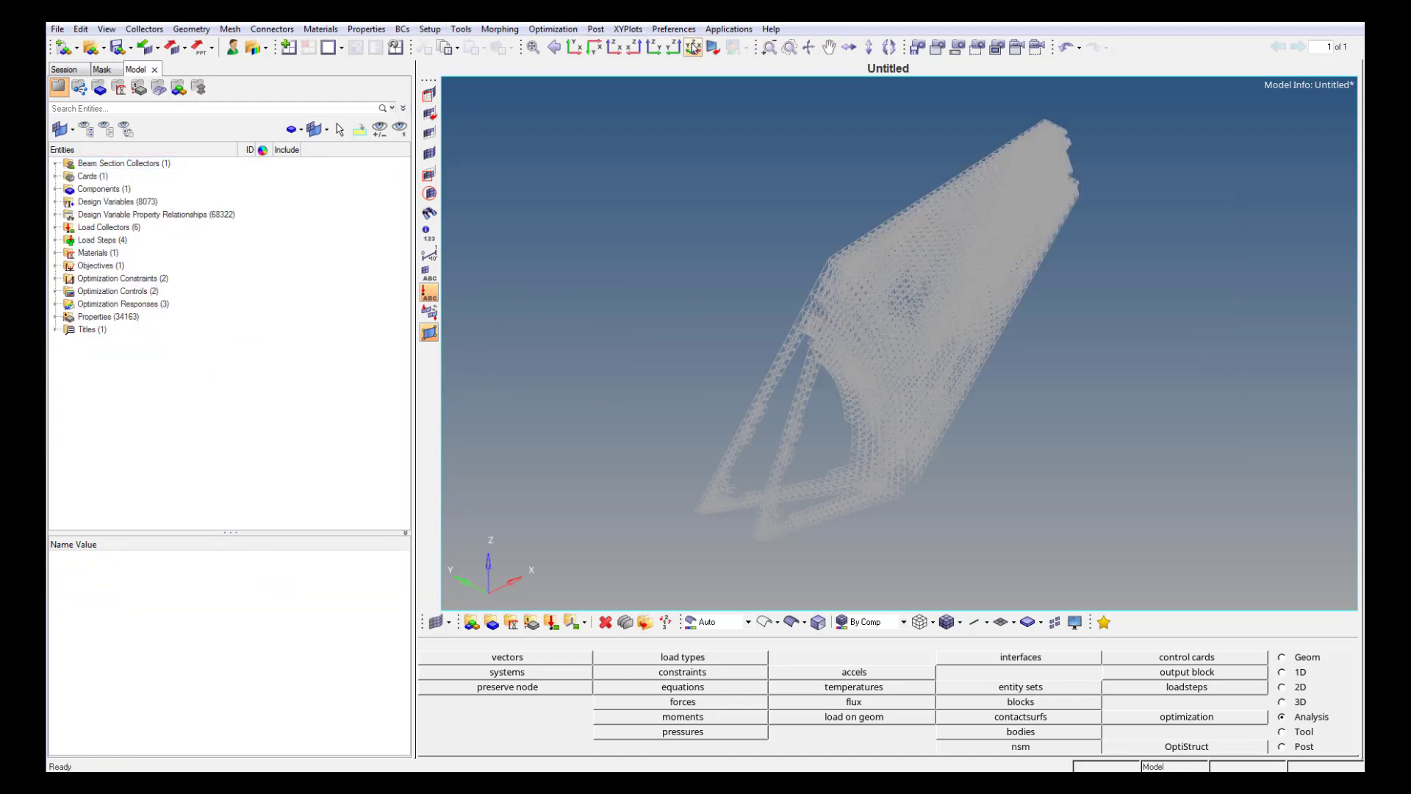
pyautogui.click(1290, 733)
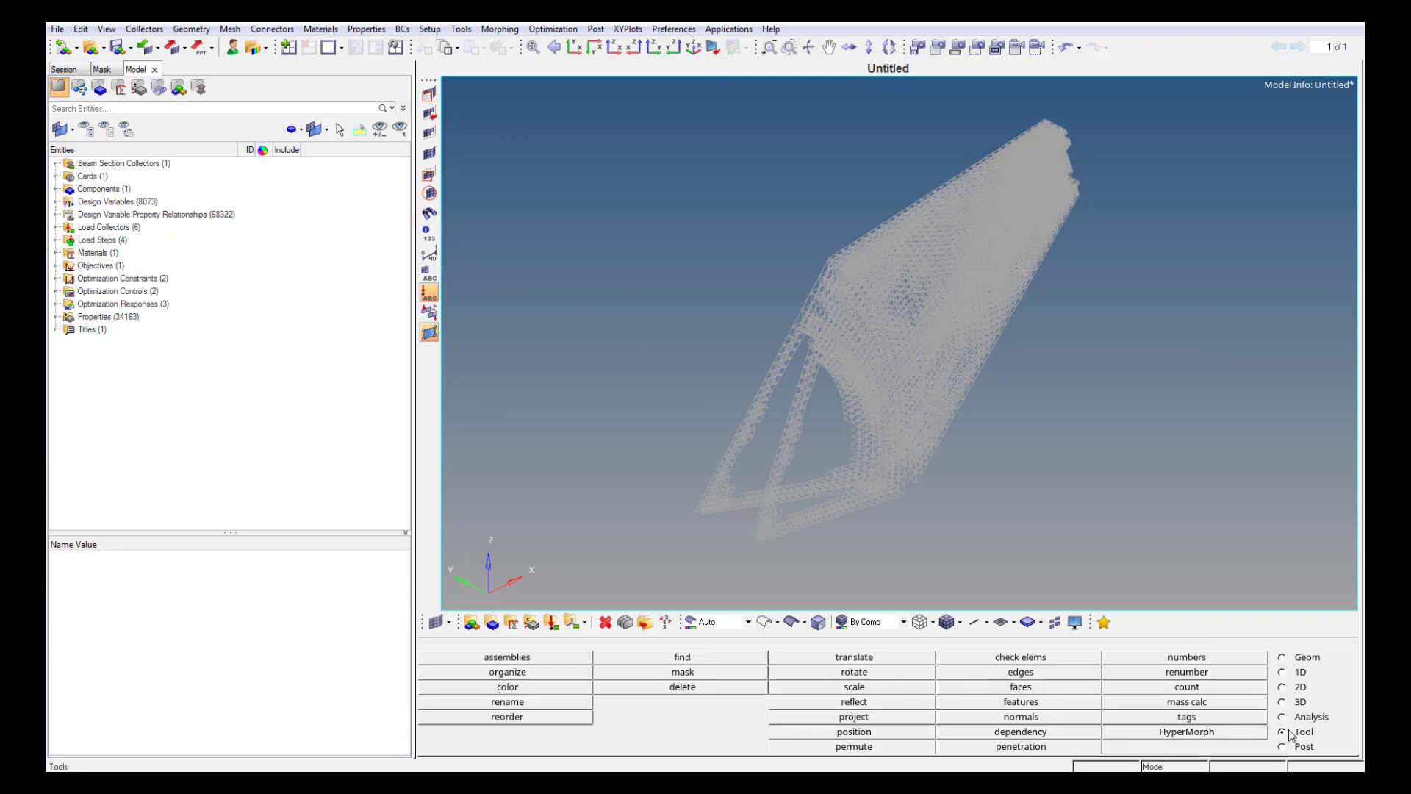
pyautogui.click(1211, 703)
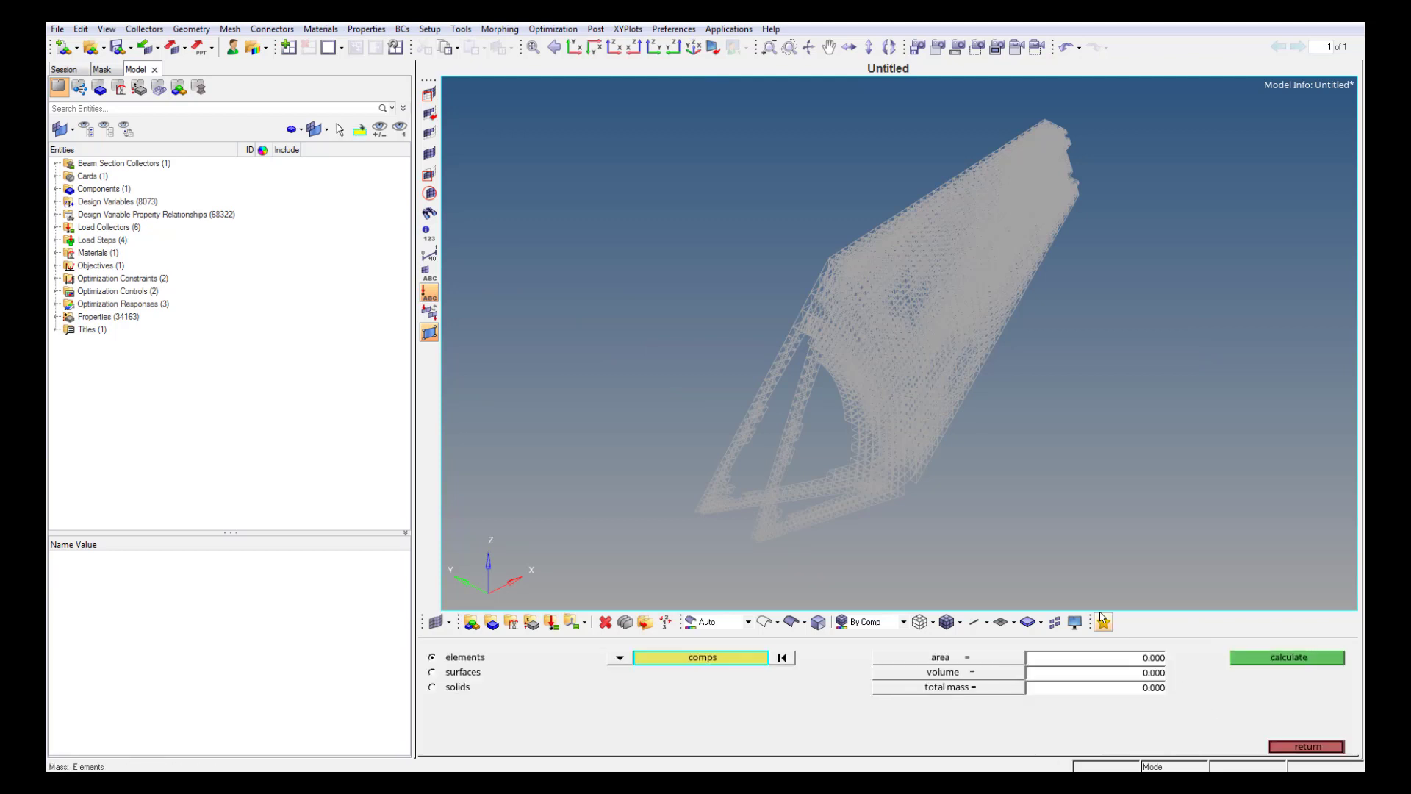
pyautogui.click(620, 658)
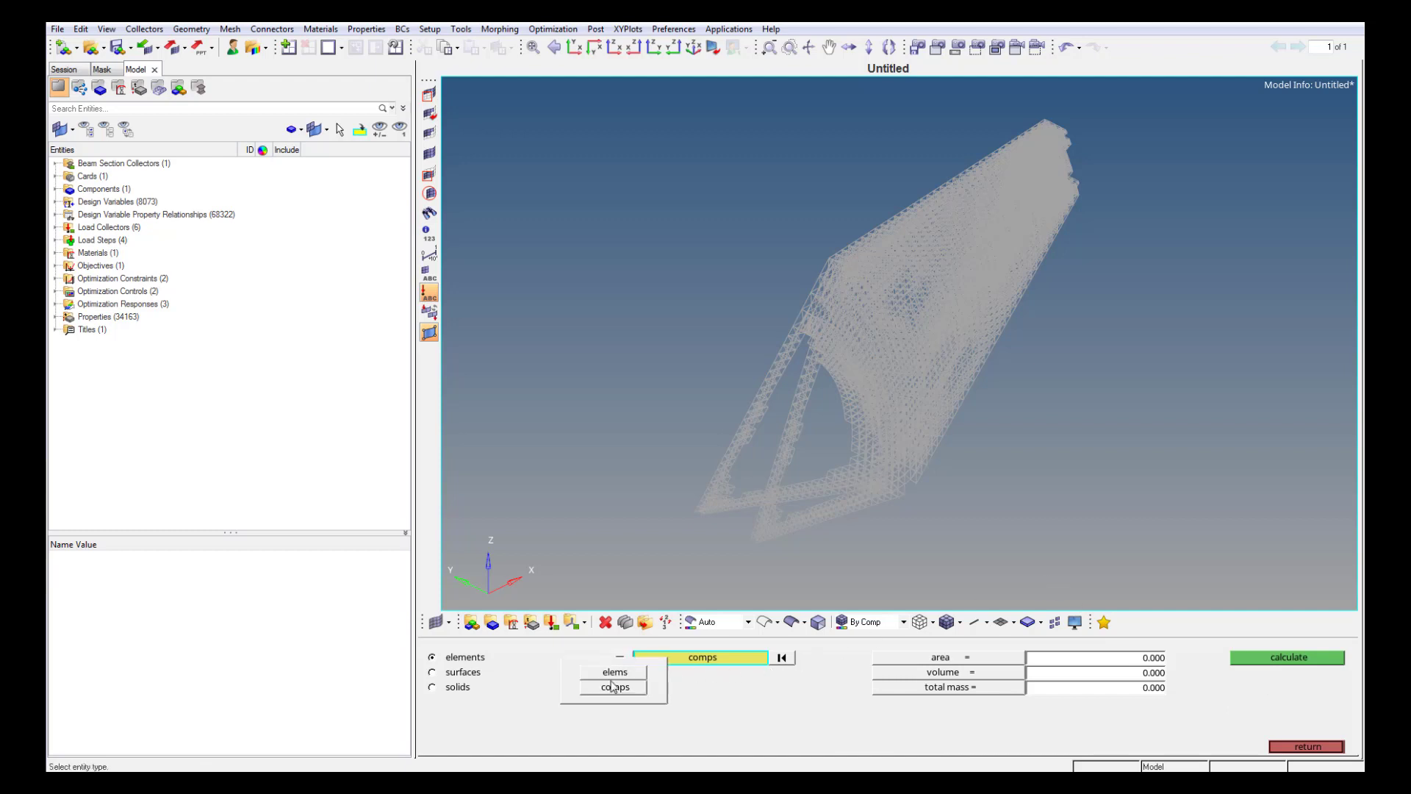
pyautogui.click(592, 677)
pyautogui.click(656, 665)
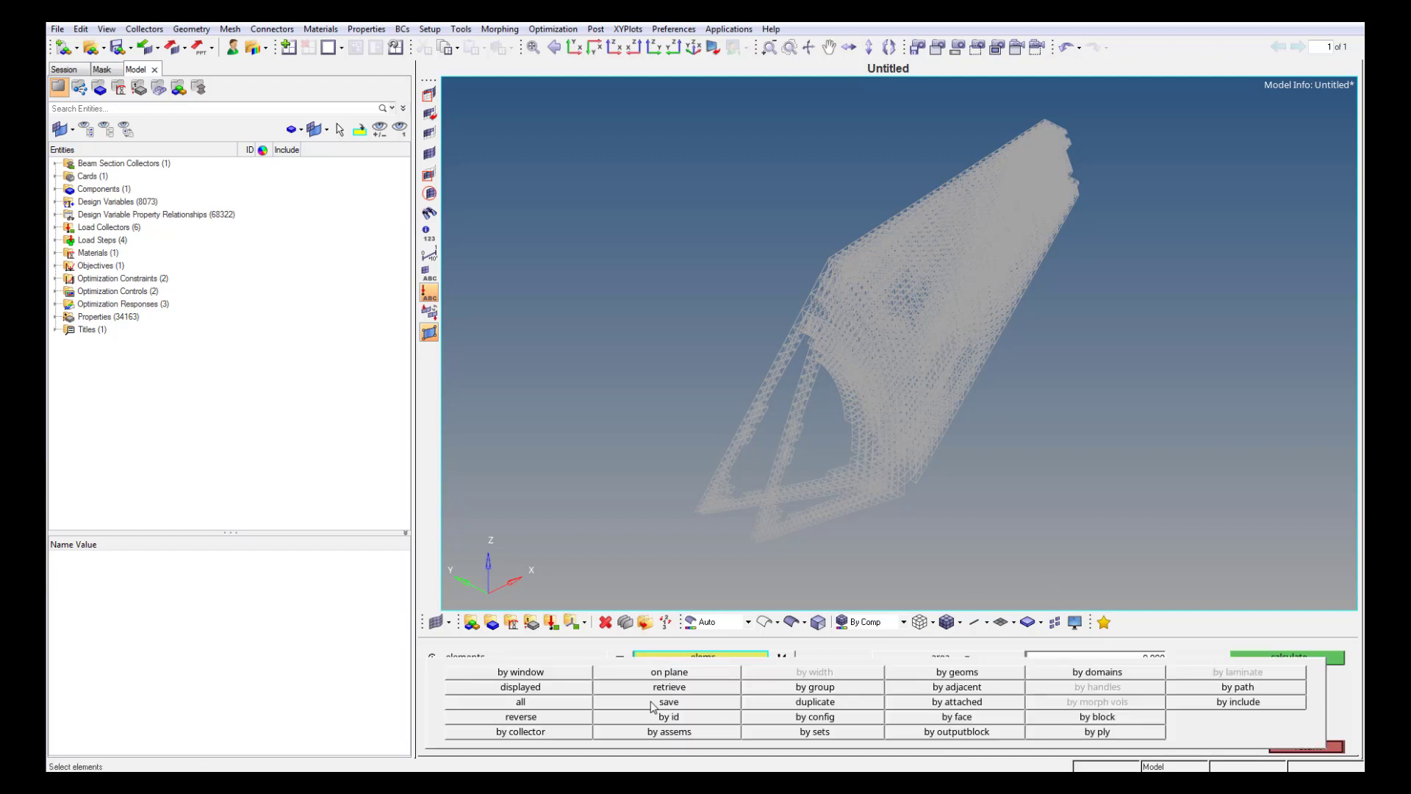
pyautogui.click(574, 687)
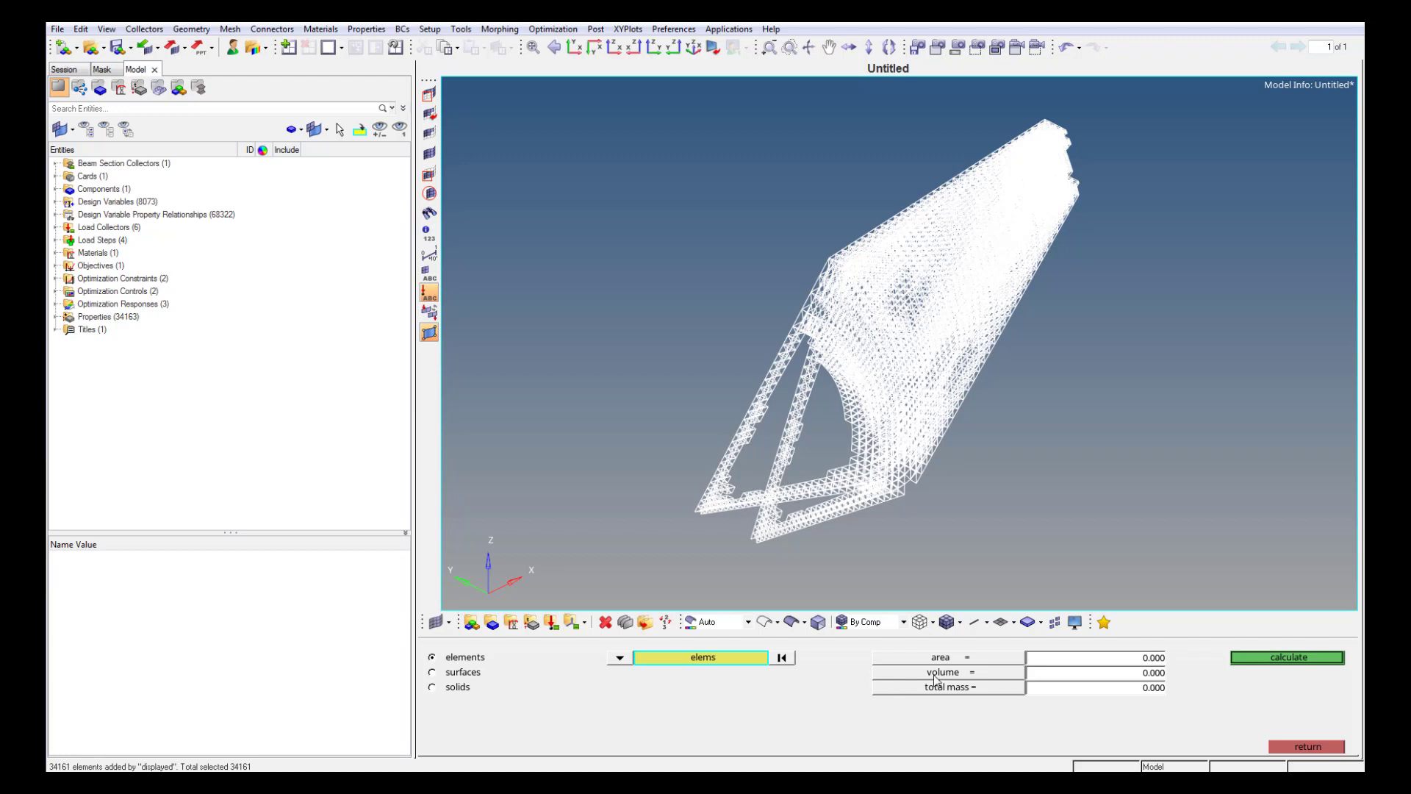
pyautogui.click(1277, 658)
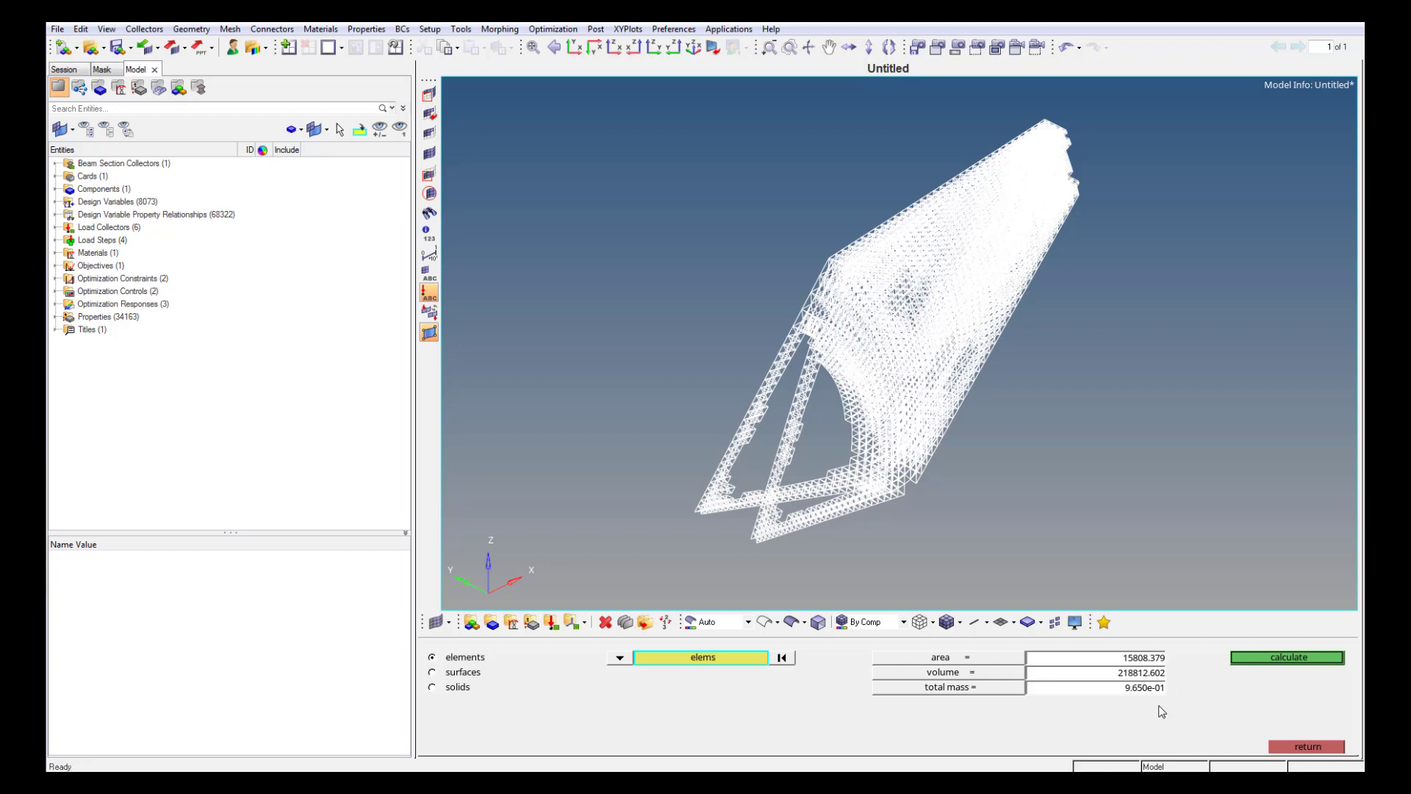
pyautogui.press('Escape')
pyautogui.click(1286, 719)
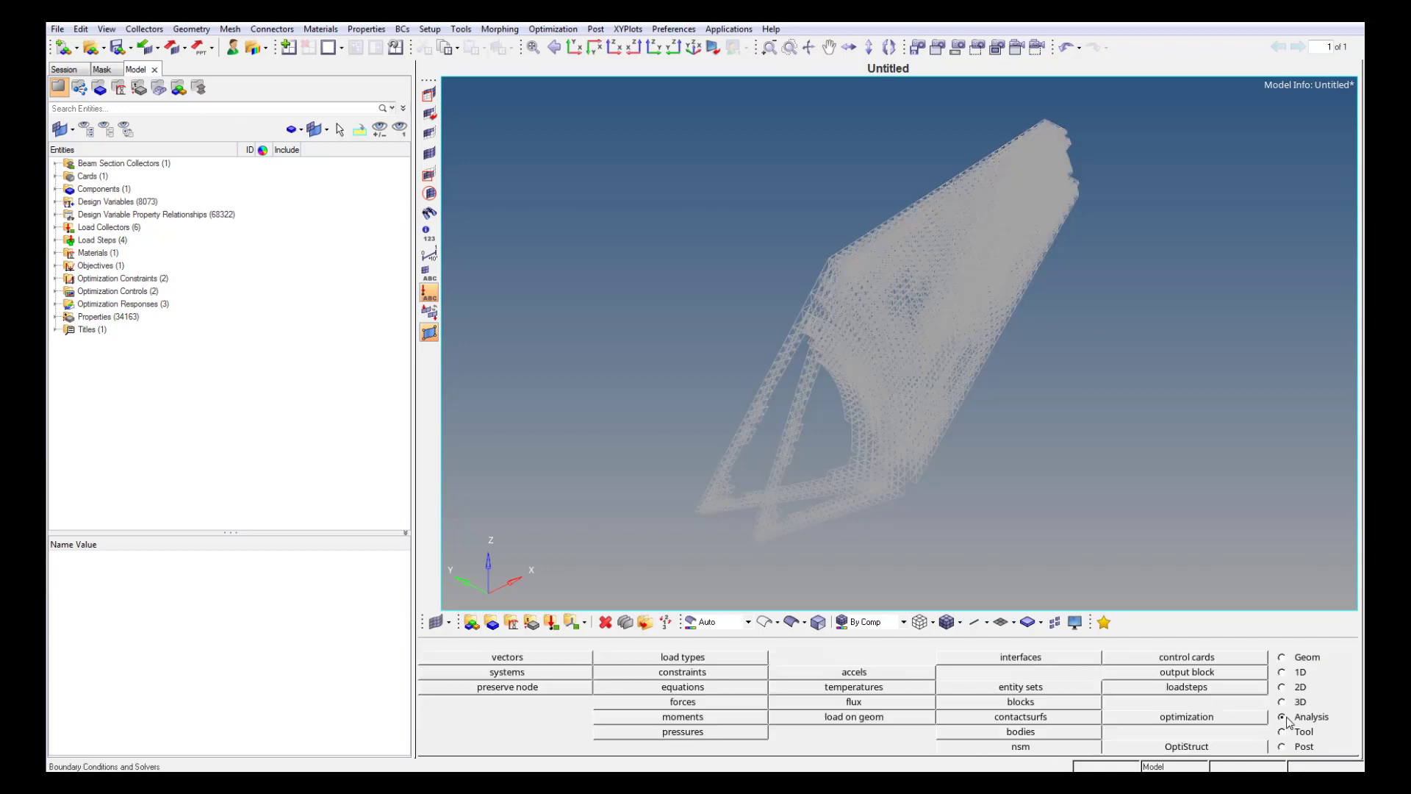
# Run an OptiStruct analysis of the lattice model, overwriting demo_biclycle_frame_lattice.fem with the run option set to analysis.
pyautogui.click(1247, 746)
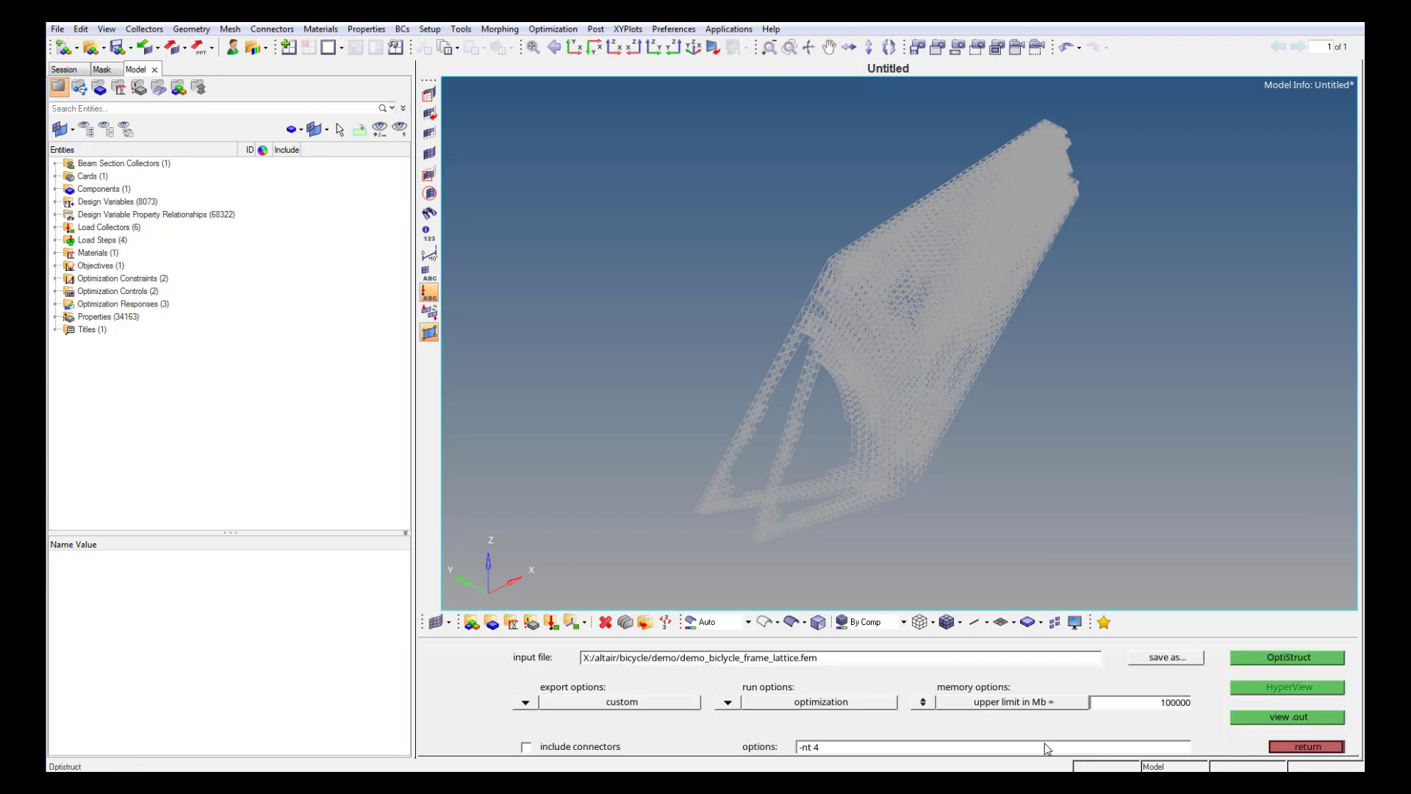
pyautogui.click(742, 705)
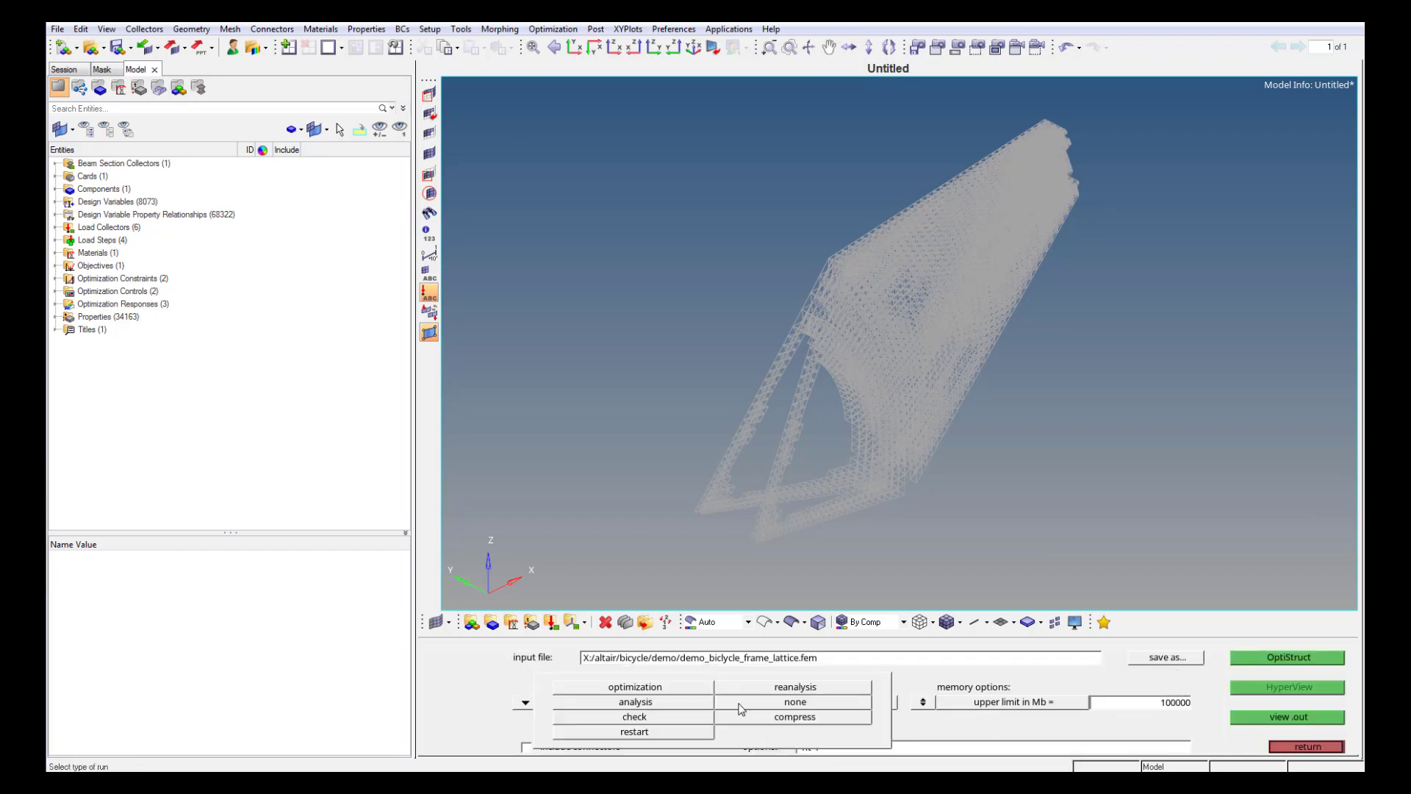
pyautogui.click(688, 704)
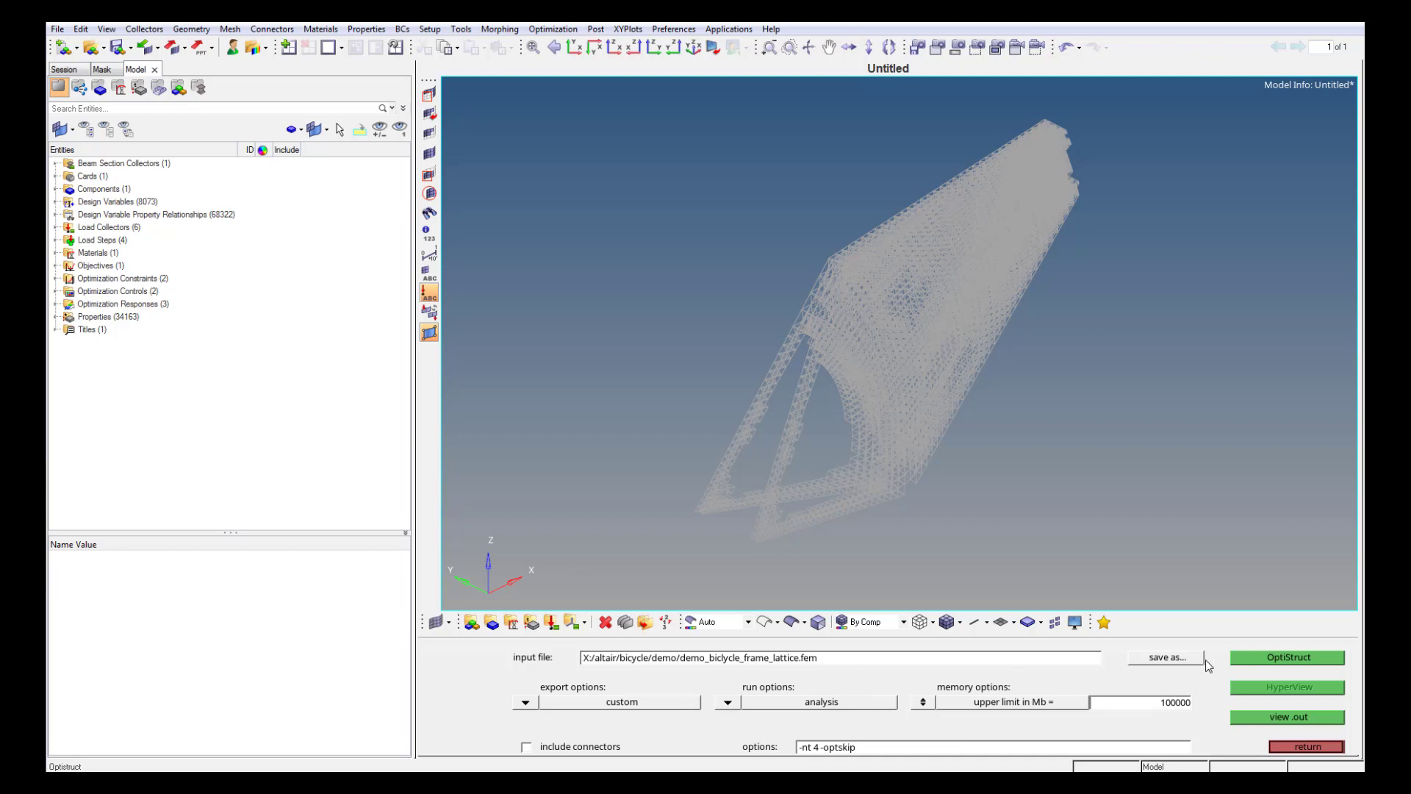
pyautogui.click(1239, 659)
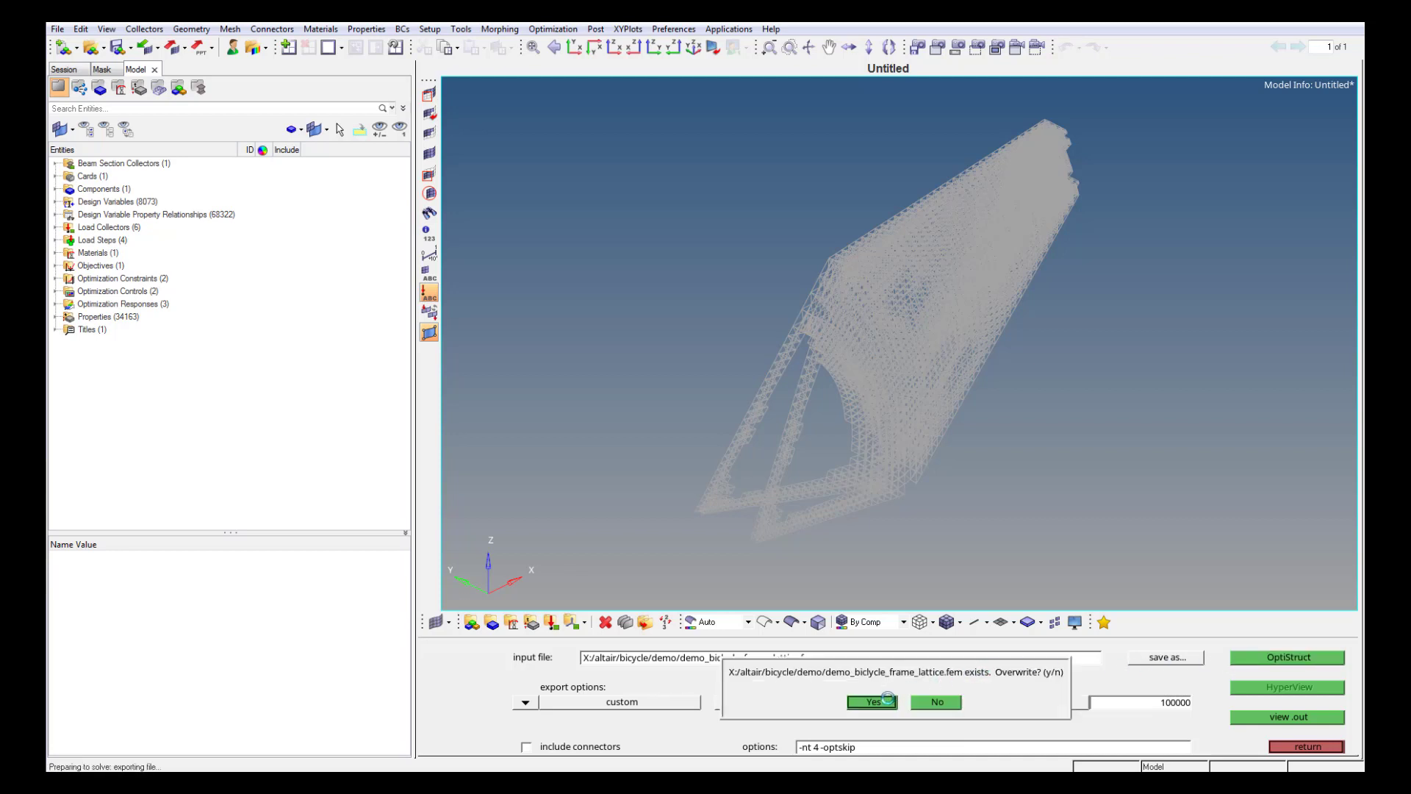
pyautogui.click(888, 701)
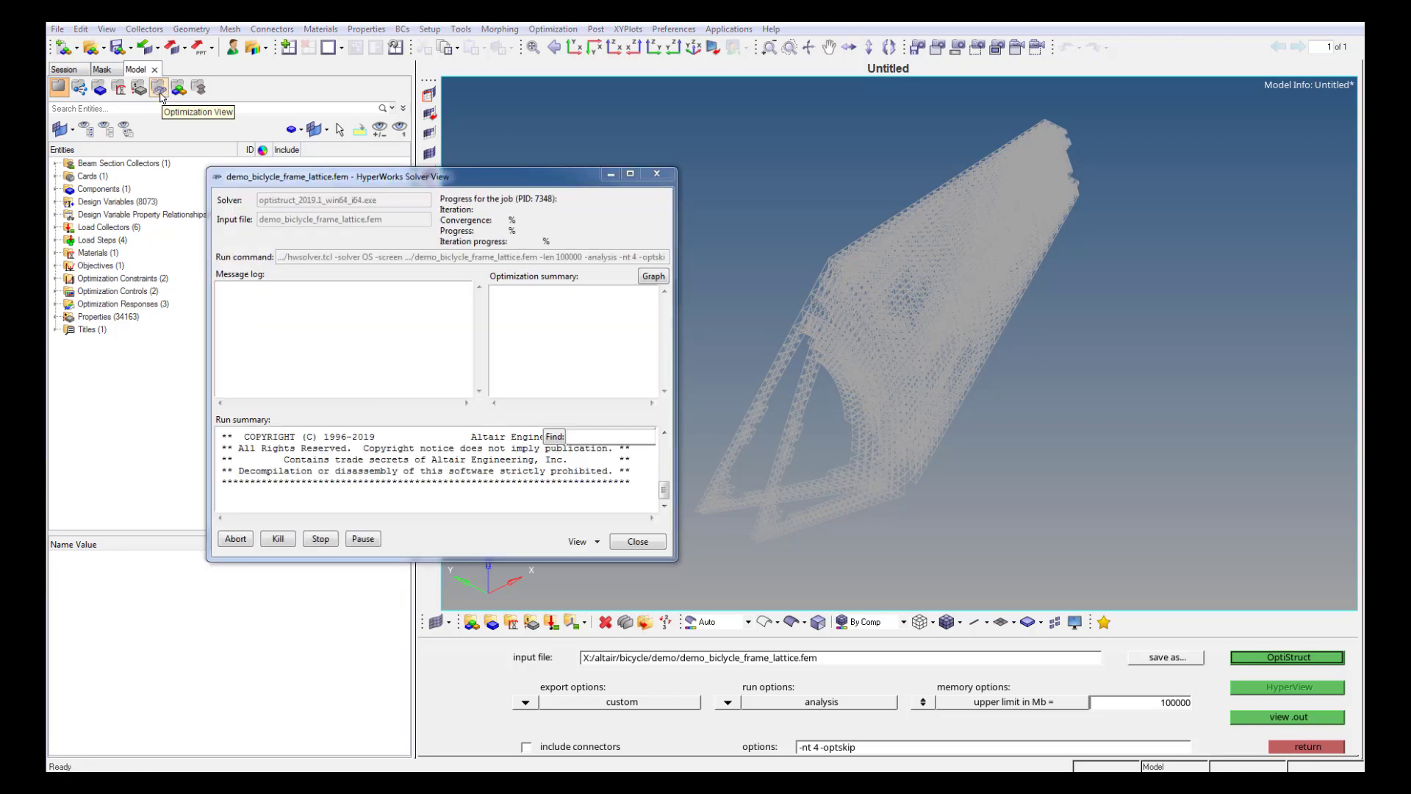
# In the optimization view of the model, set the property type of the mass response to total.
pyautogui.click(159, 88)
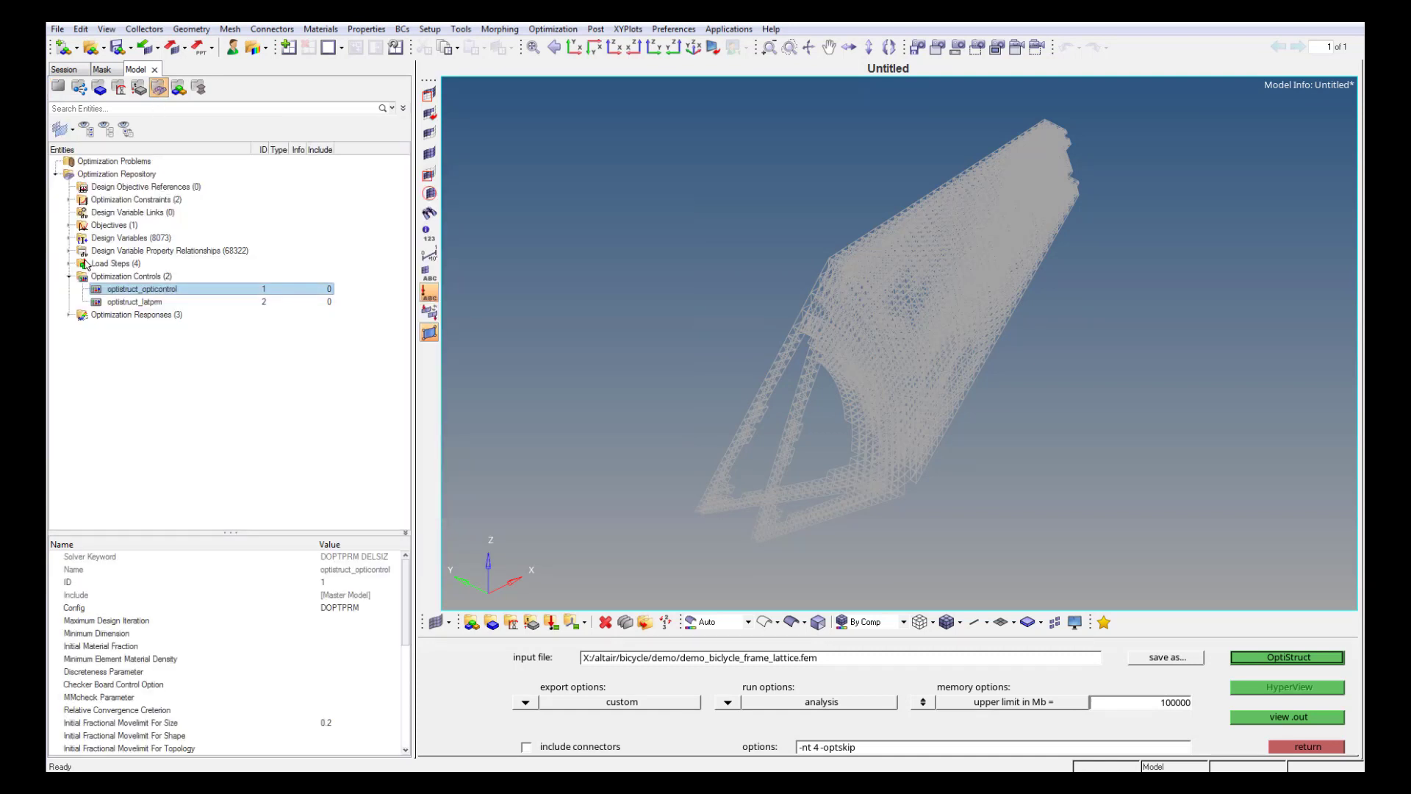
pyautogui.click(71, 316)
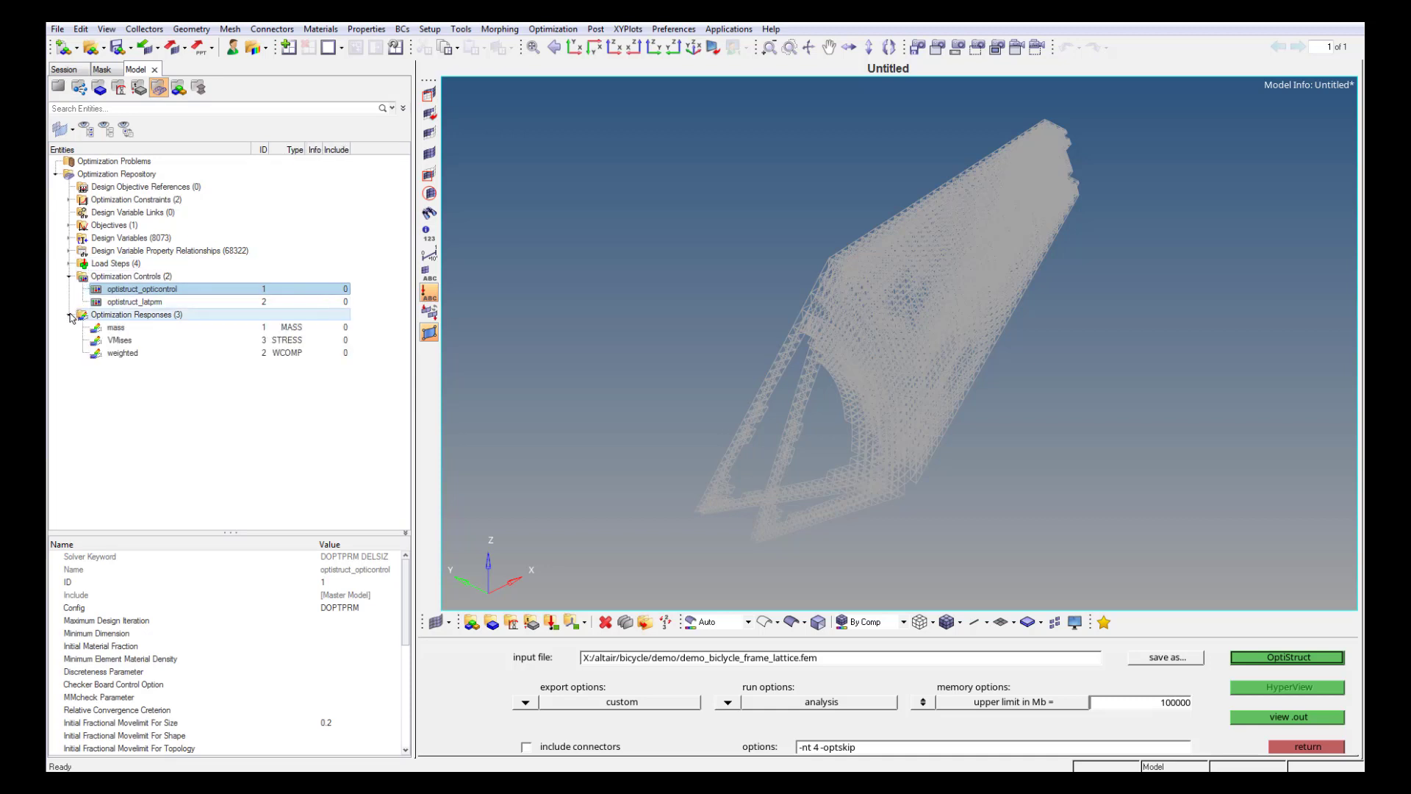
pyautogui.click(125, 330)
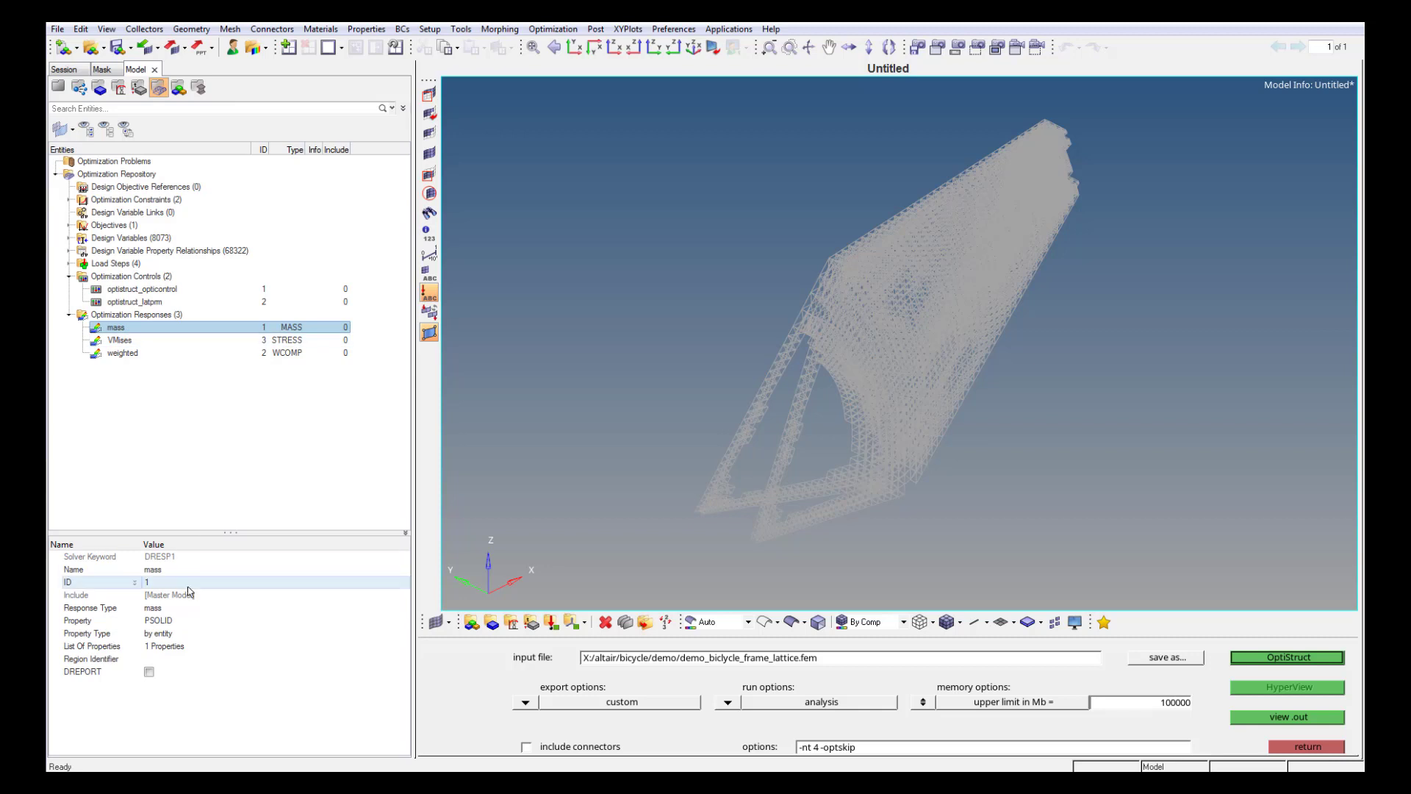
pyautogui.click(183, 634)
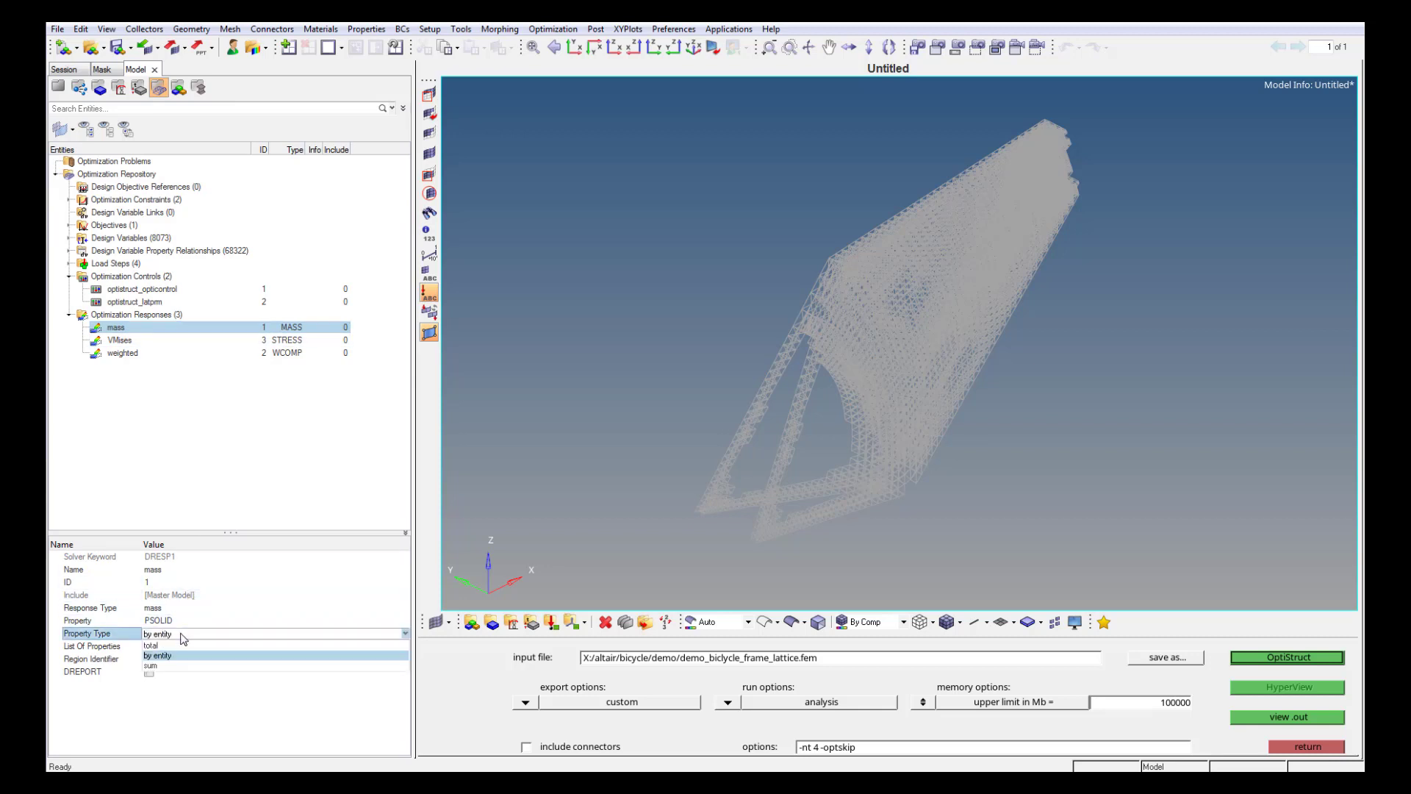
pyautogui.click(169, 645)
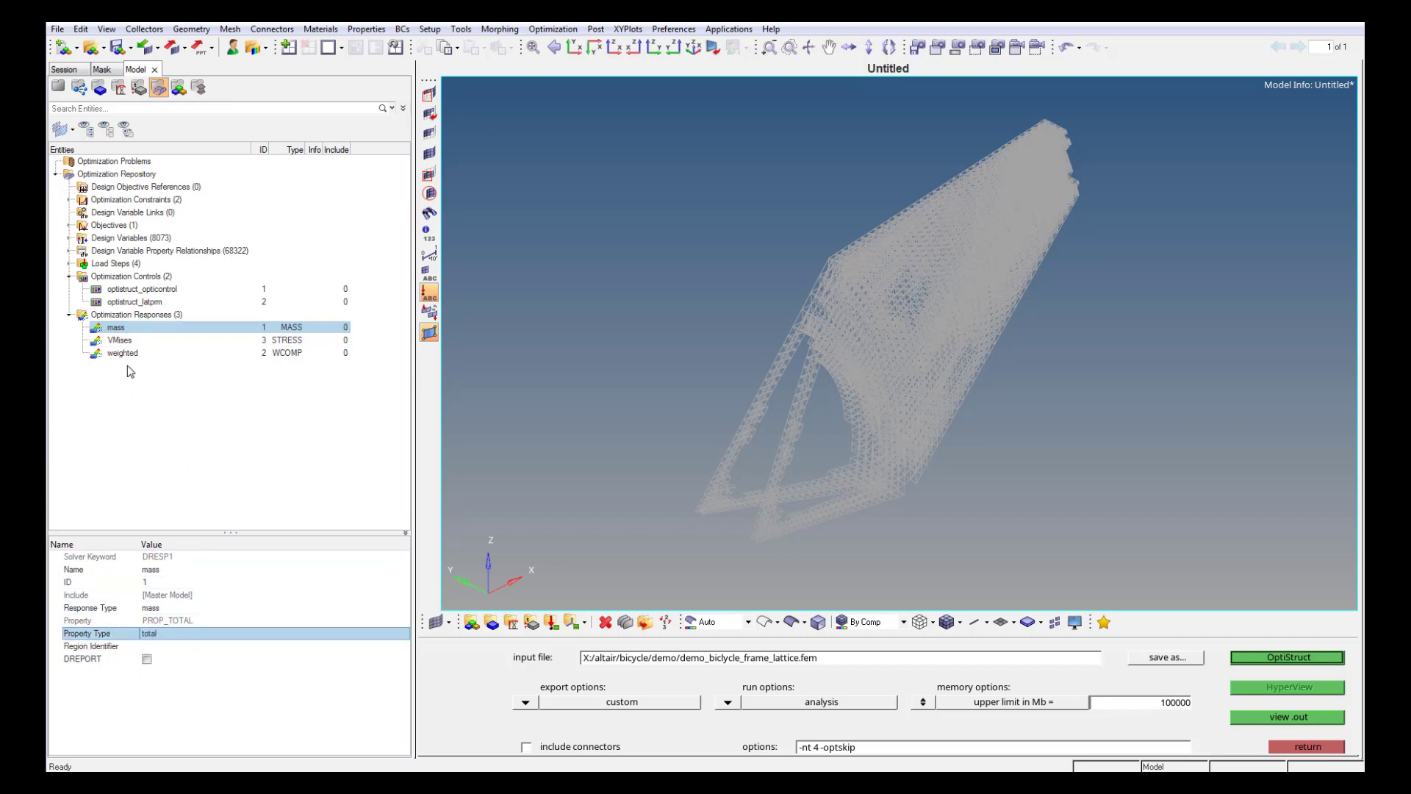
# Assign all PBEAML properties to the VMises stress response.
pyautogui.click(118, 340)
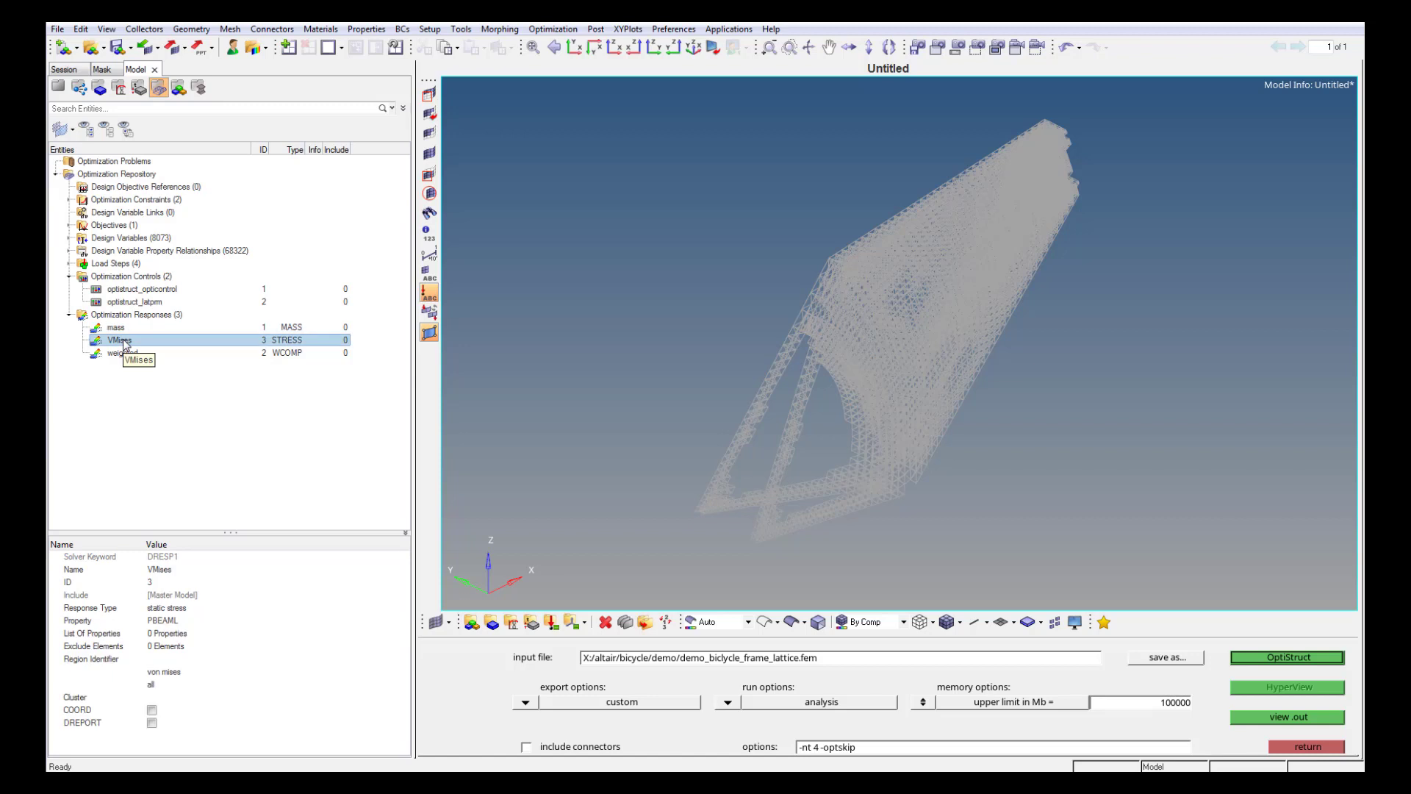
pyautogui.click(197, 634)
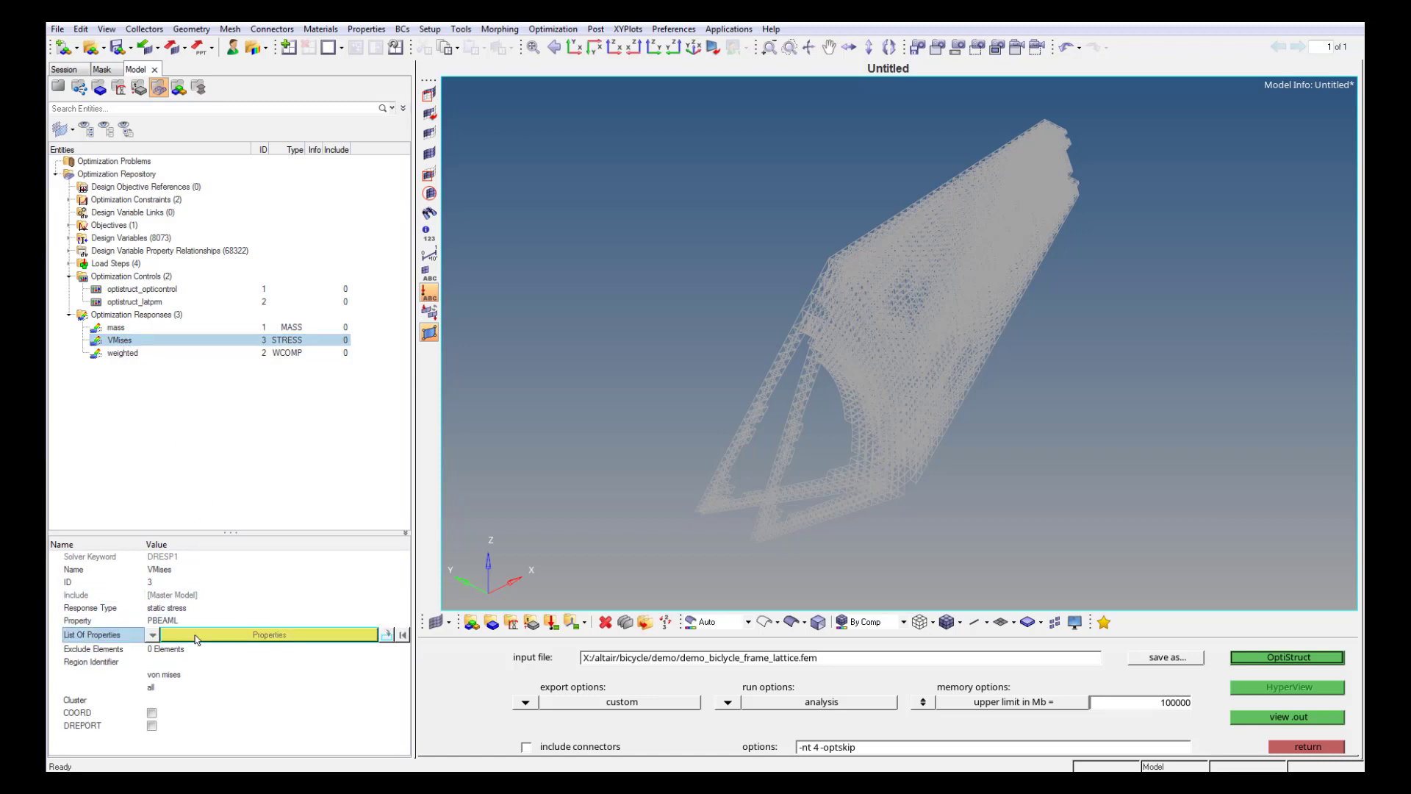
pyautogui.click(197, 637)
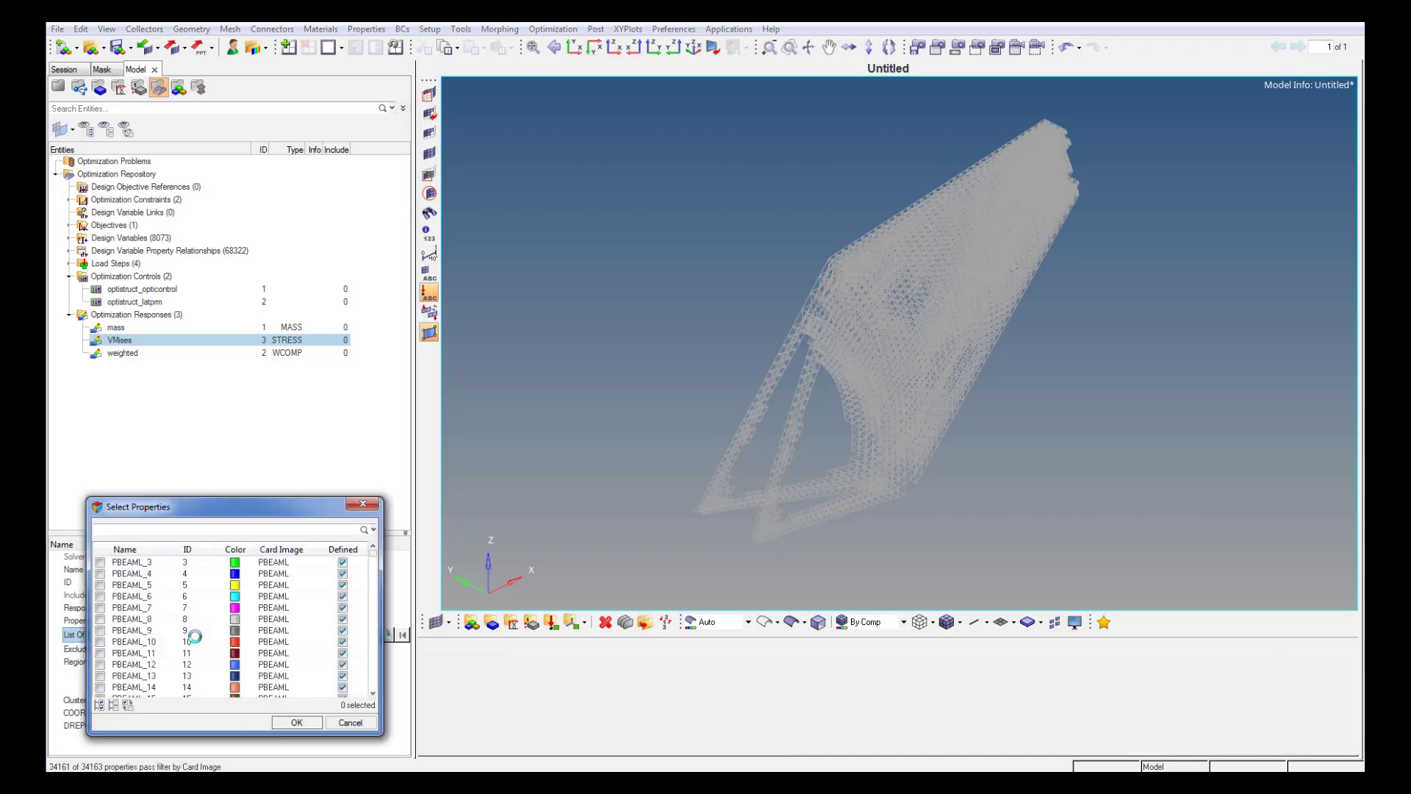
pyautogui.click(101, 705)
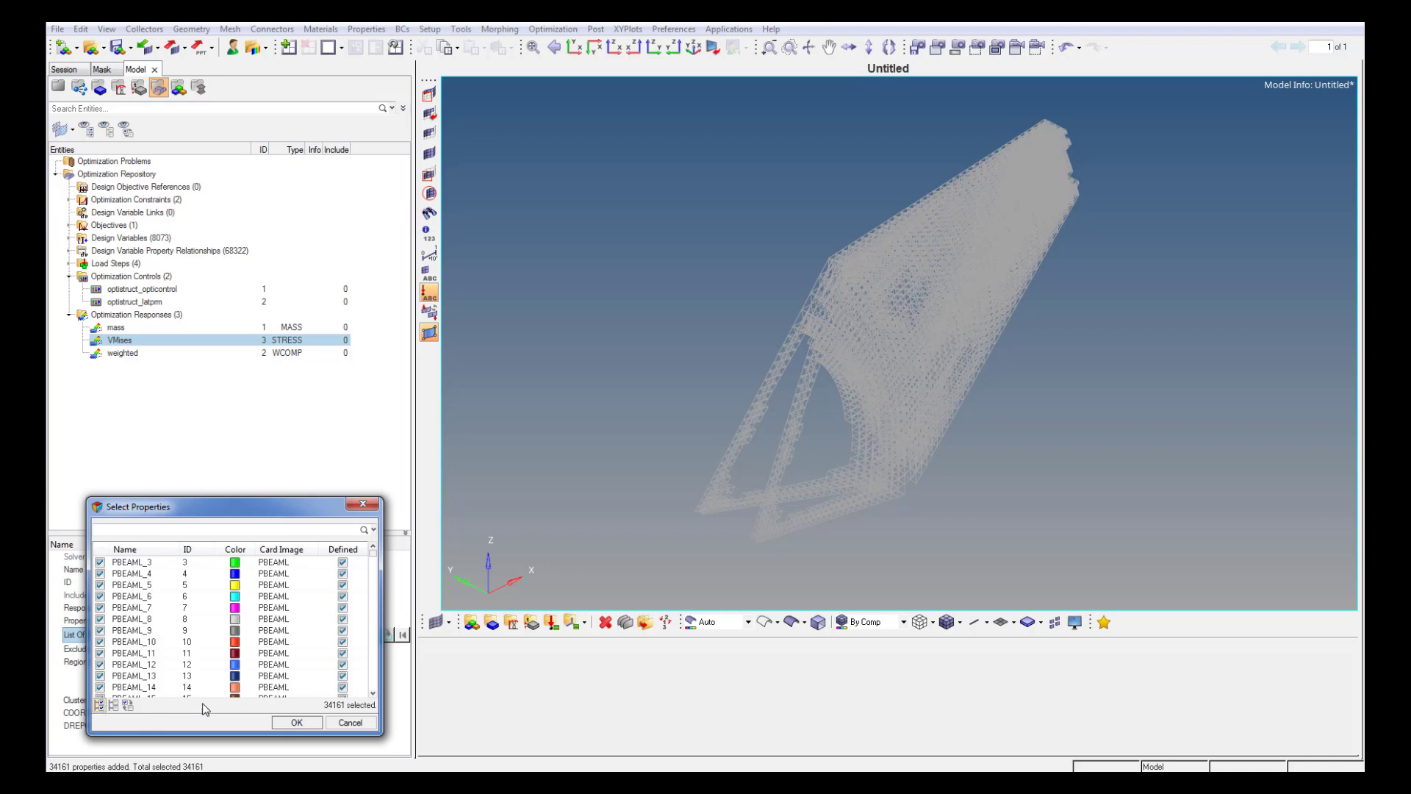
pyautogui.click(303, 722)
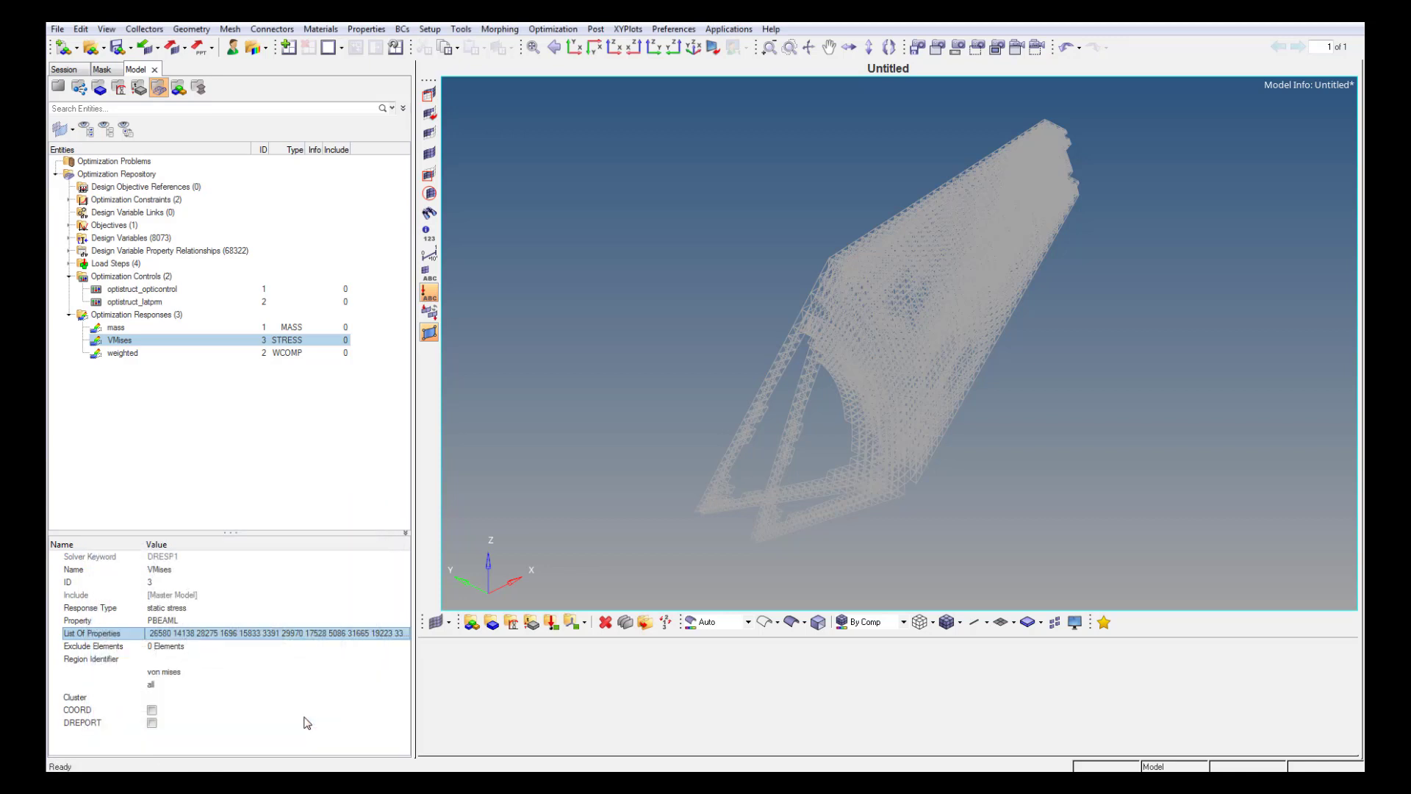
# Reverse the element display to isolate the non-lattice elements and calculate the total mass of the displayed elements.
pyautogui.click(432, 103)
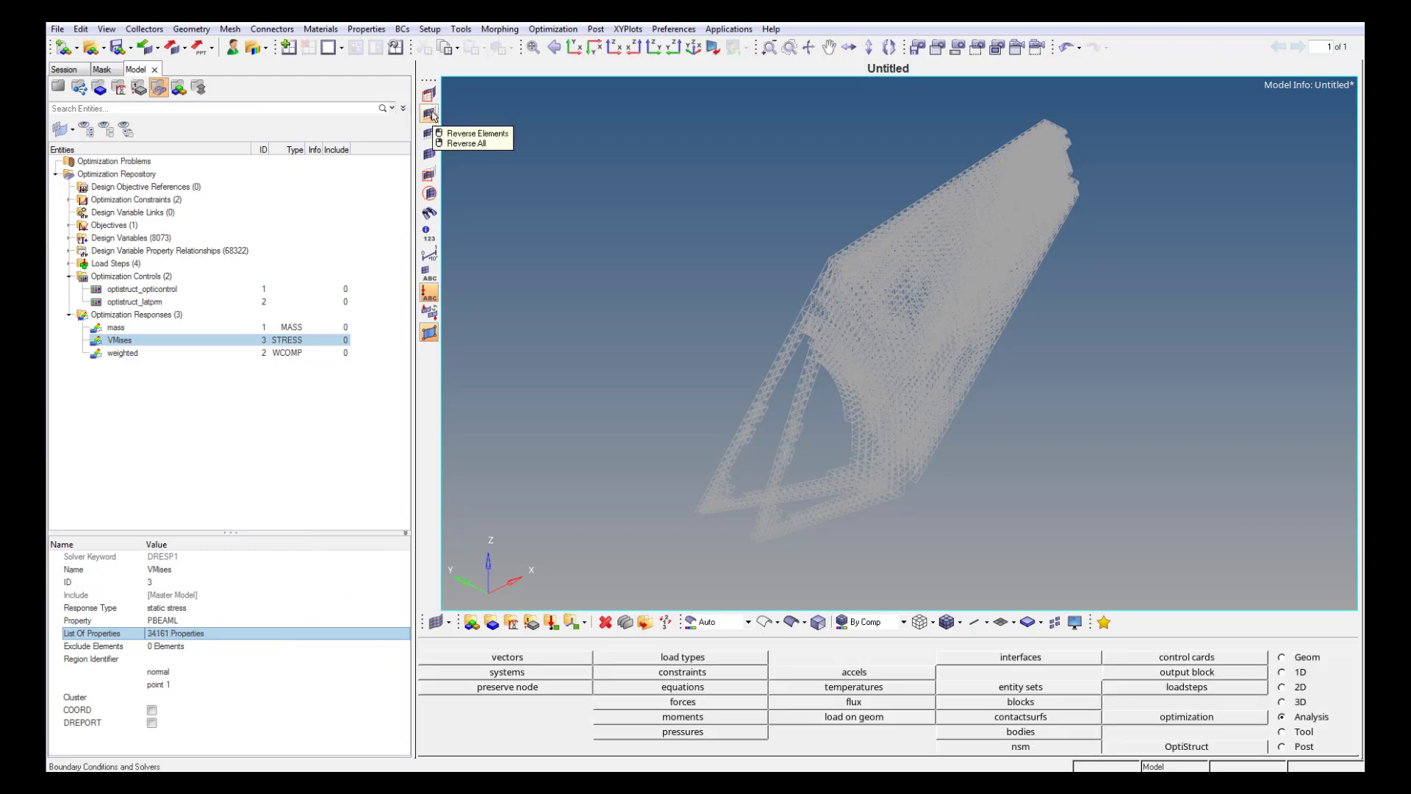
pyautogui.click(431, 114)
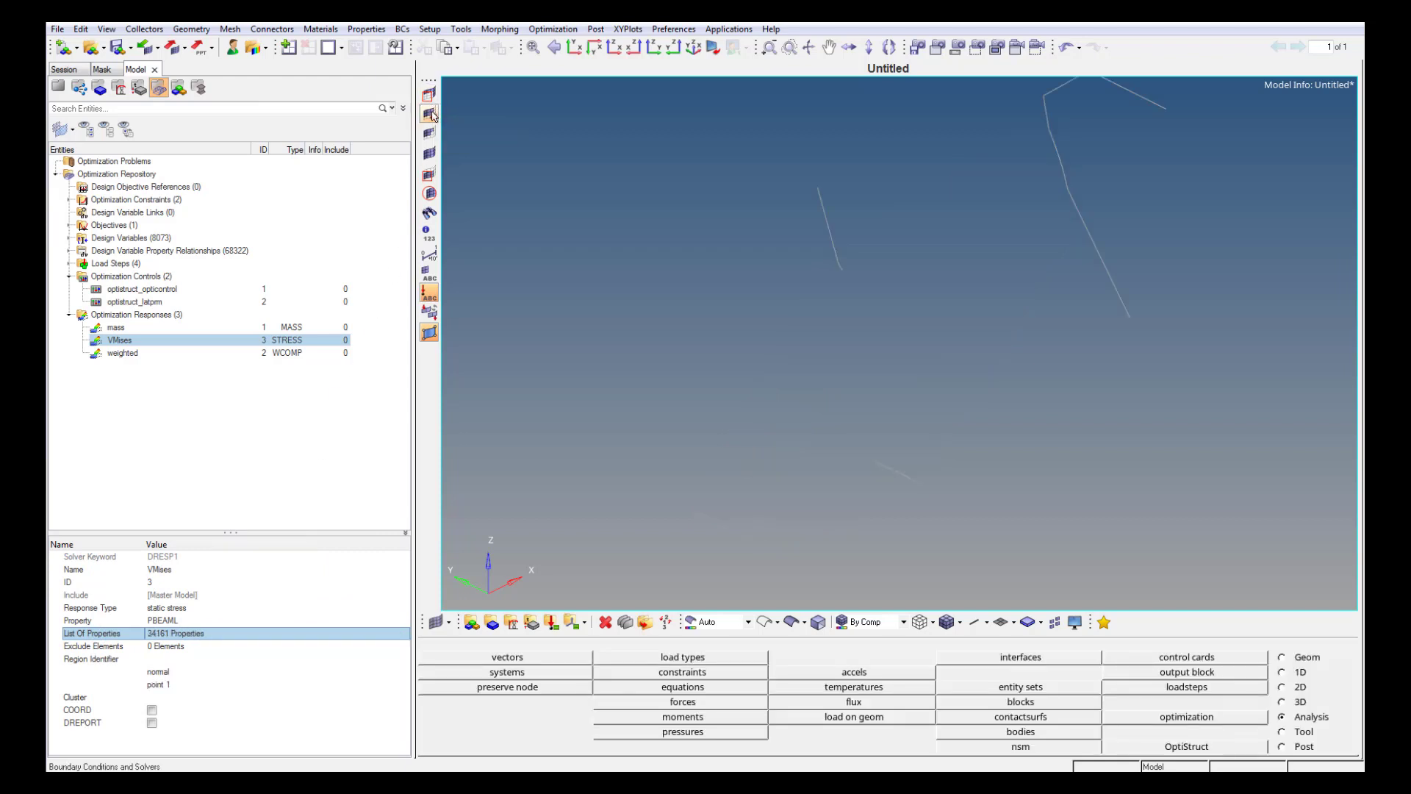
pyautogui.click(1283, 732)
pyautogui.click(1220, 702)
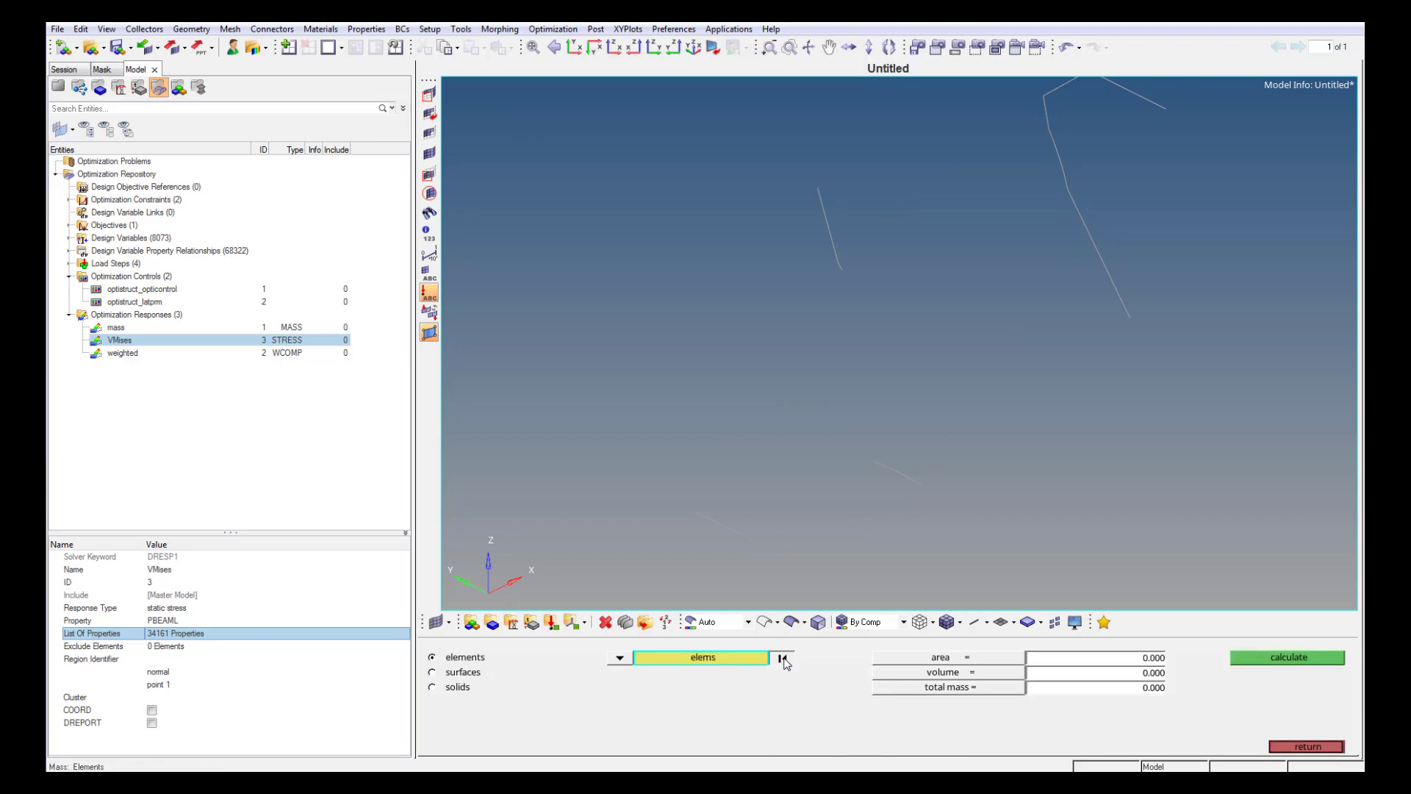
pyautogui.click(750, 664)
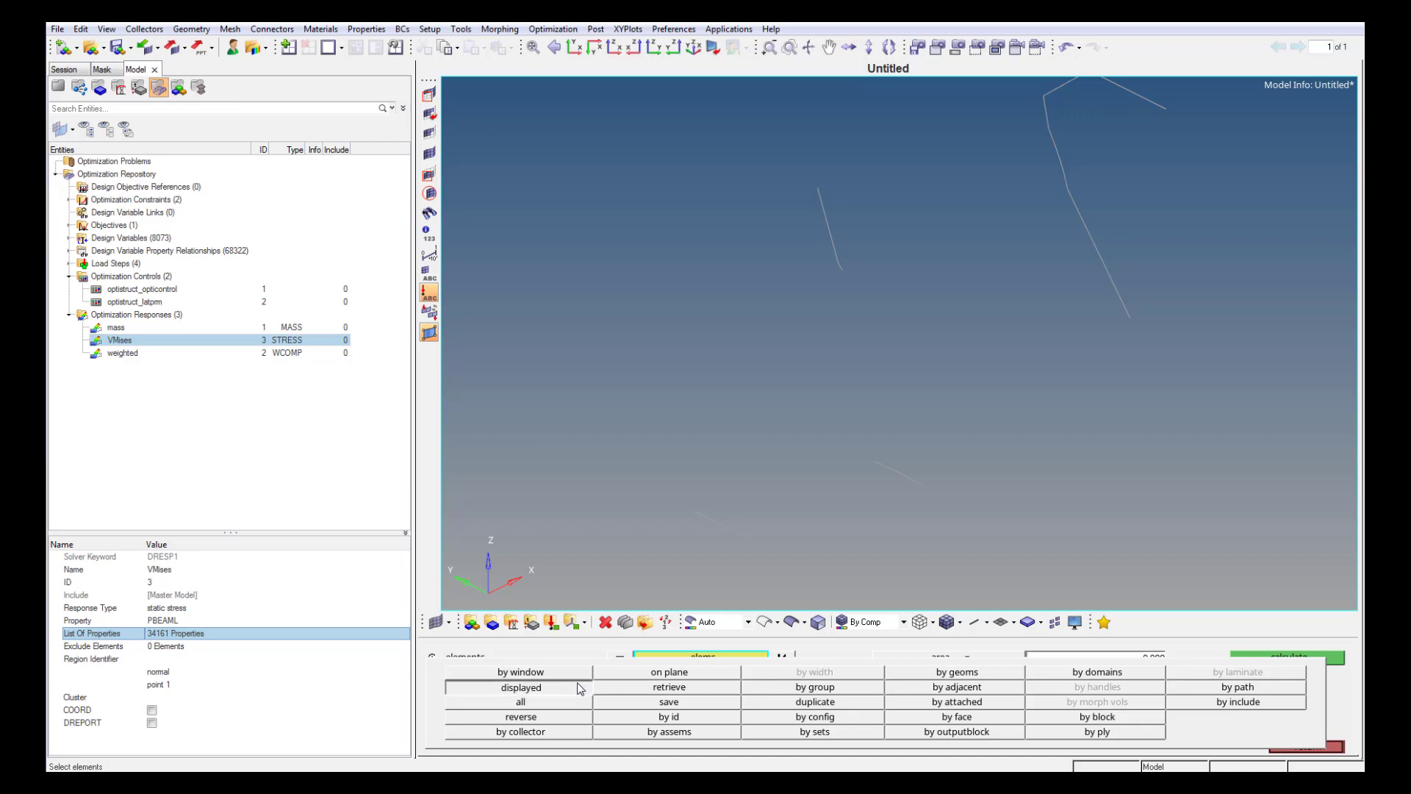
pyautogui.click(586, 685)
pyautogui.click(1251, 663)
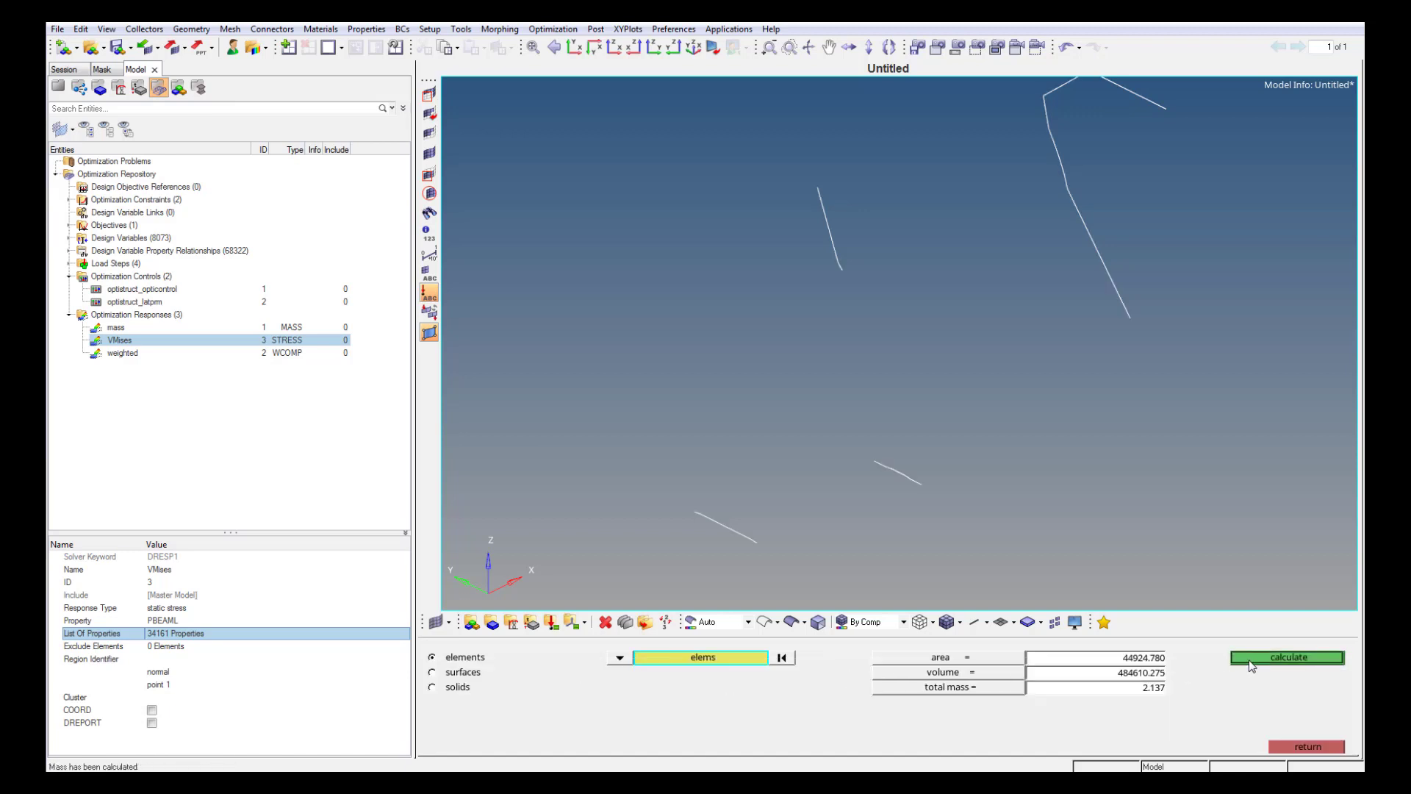
pyautogui.click(1152, 688)
# Recheck the mass response and set the upper bound of the mass constraint DCONST1 to 2.937.
pyautogui.click(208, 327)
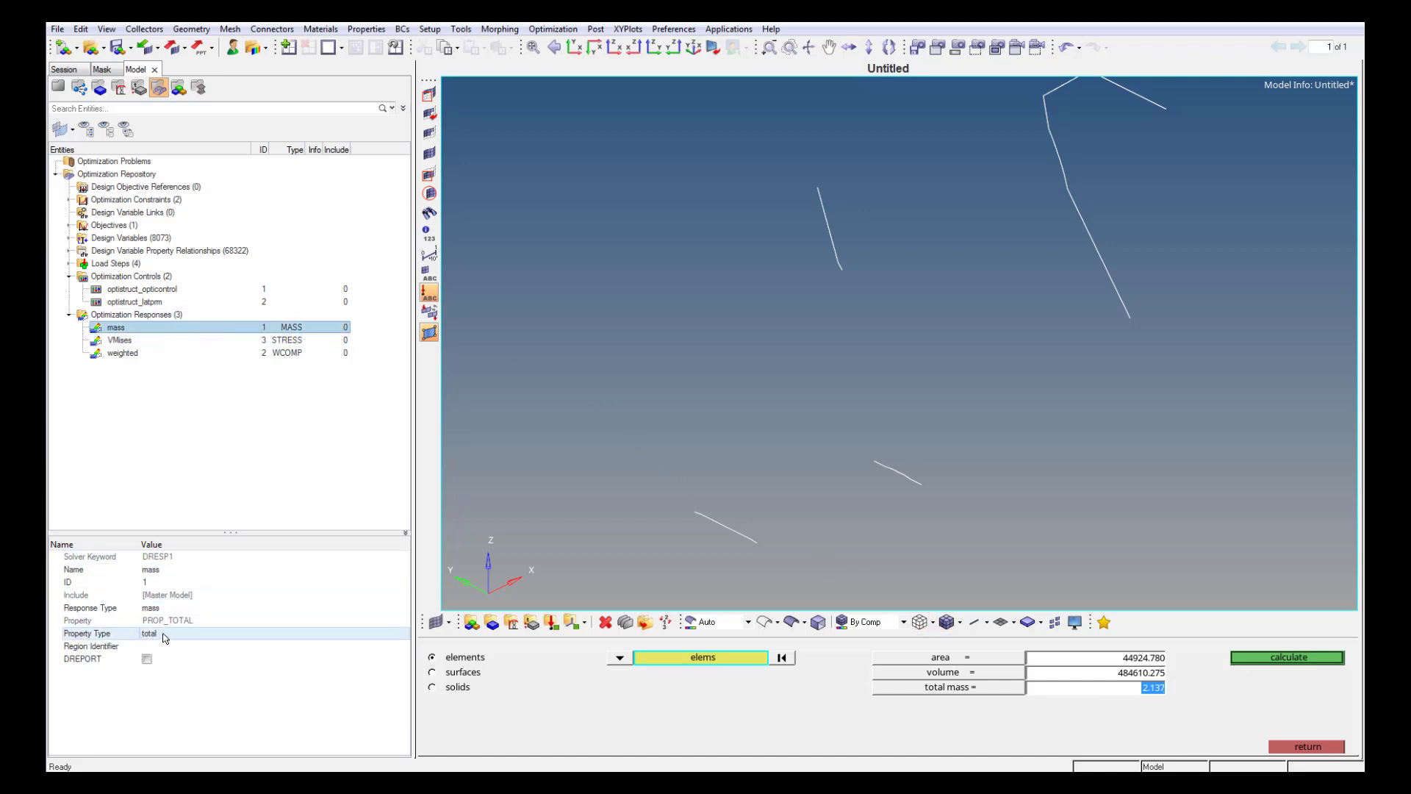
pyautogui.click(70, 201)
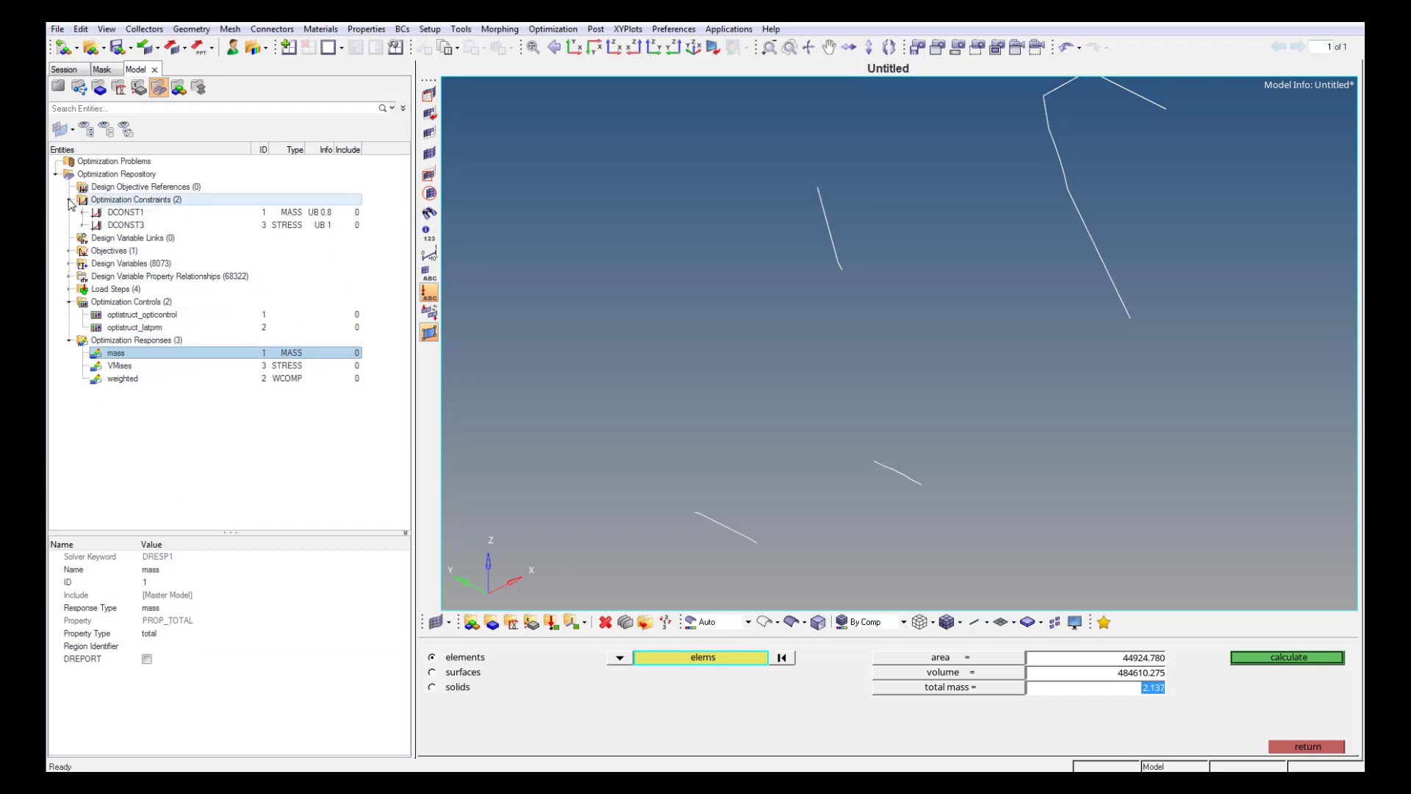
pyautogui.click(127, 212)
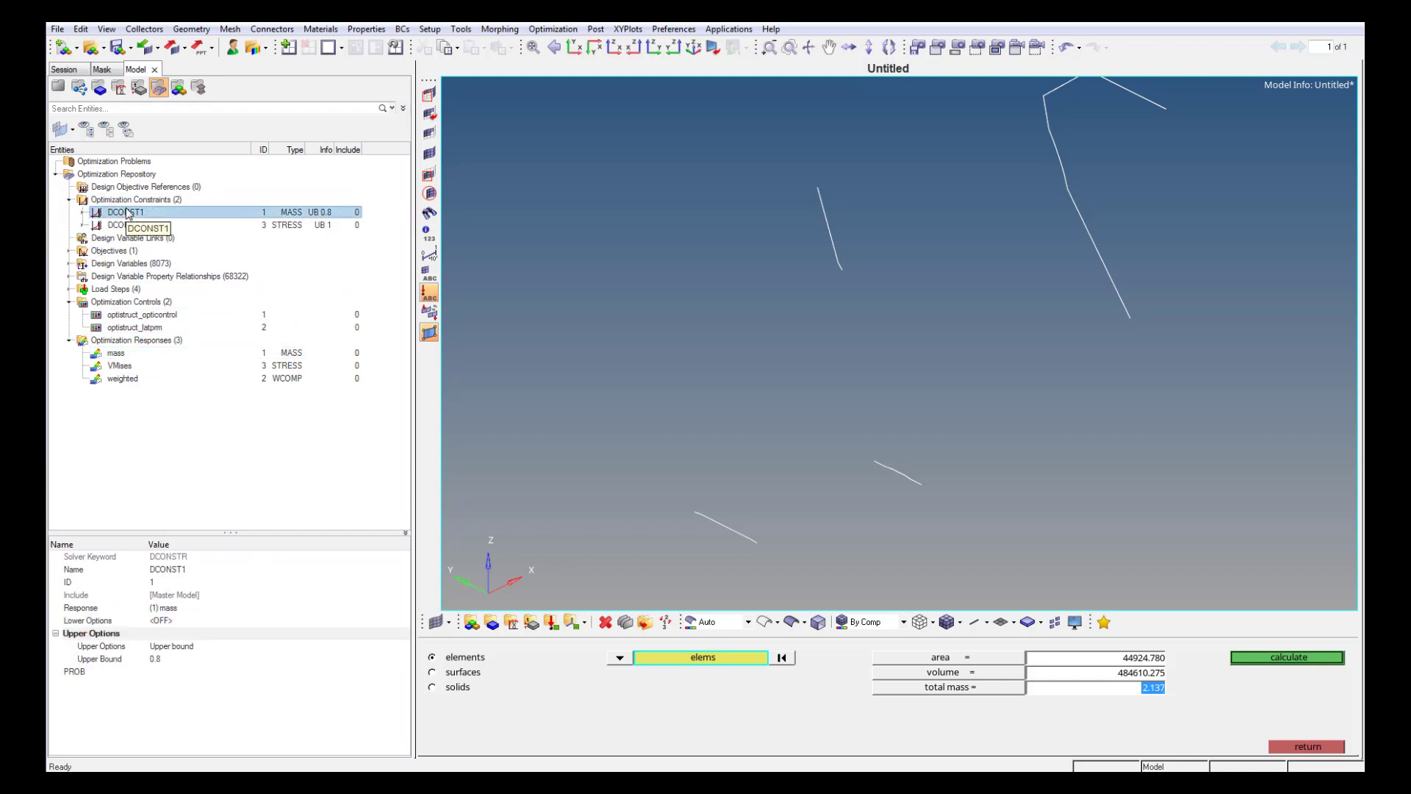
pyautogui.click(166, 659)
pyautogui.click(168, 660)
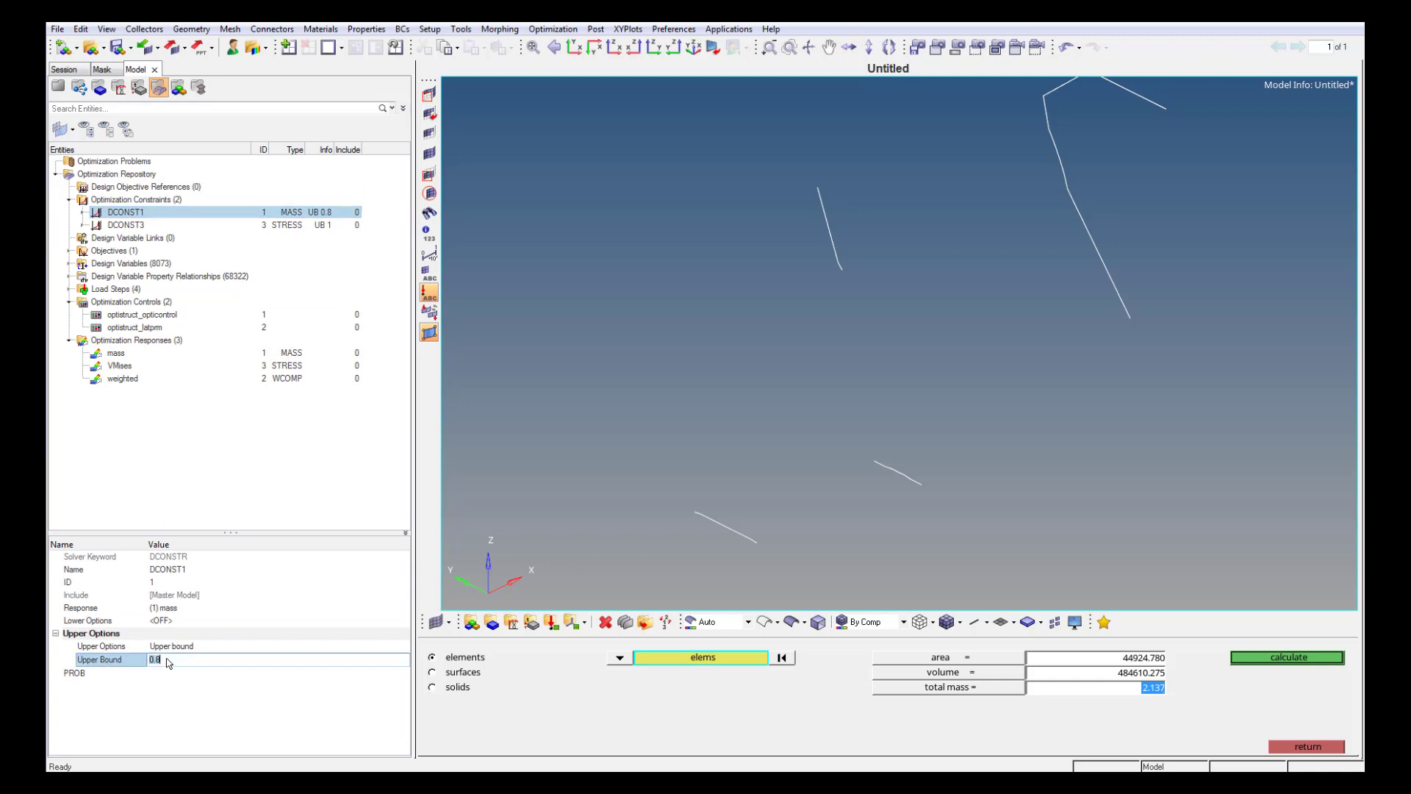
pyautogui.doubleClick(161, 661)
pyautogui.write('2.937')
pyautogui.press('Return')
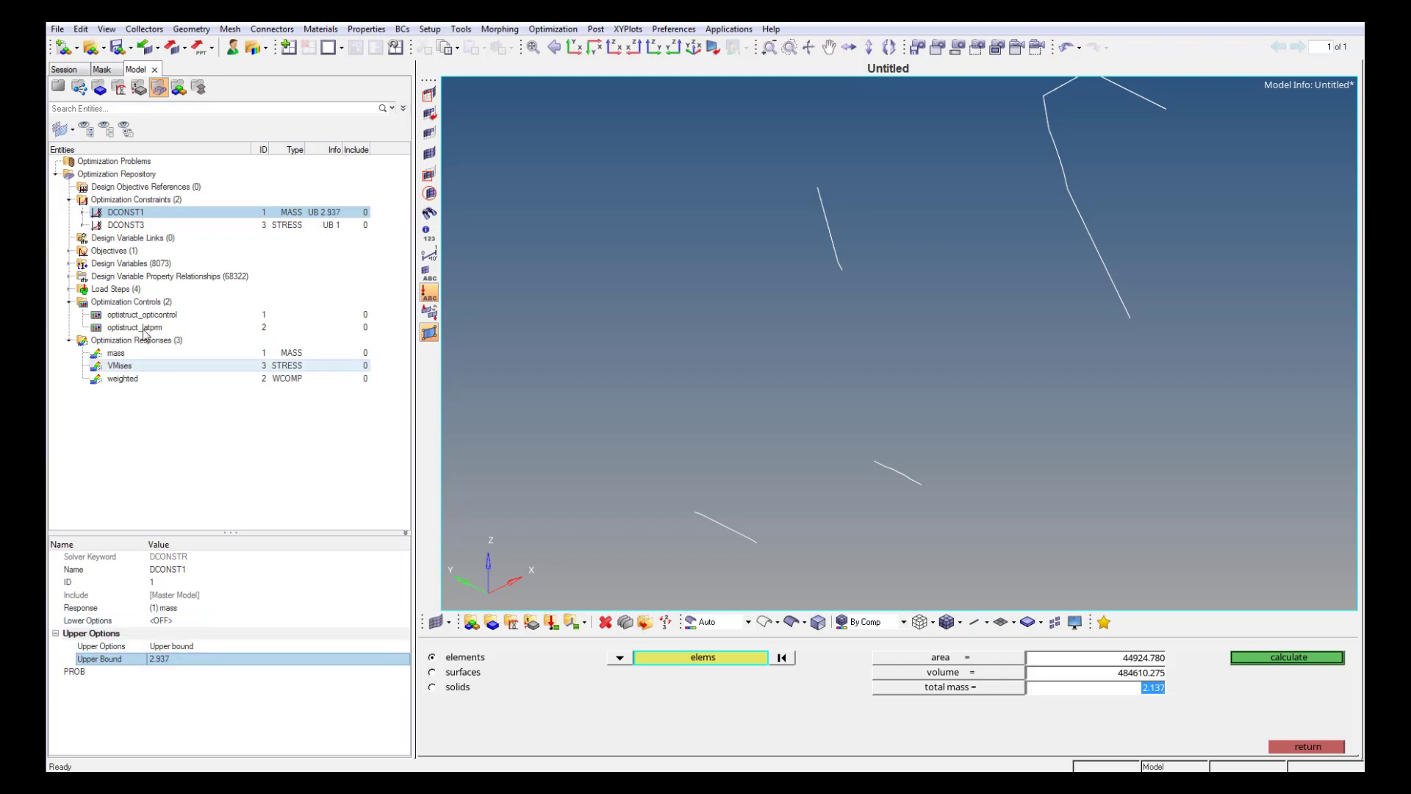
# Check the response and load steps of the DCONST3 constraint, and choose normal as the stress type of the VMises response.
pyautogui.click(83, 225)
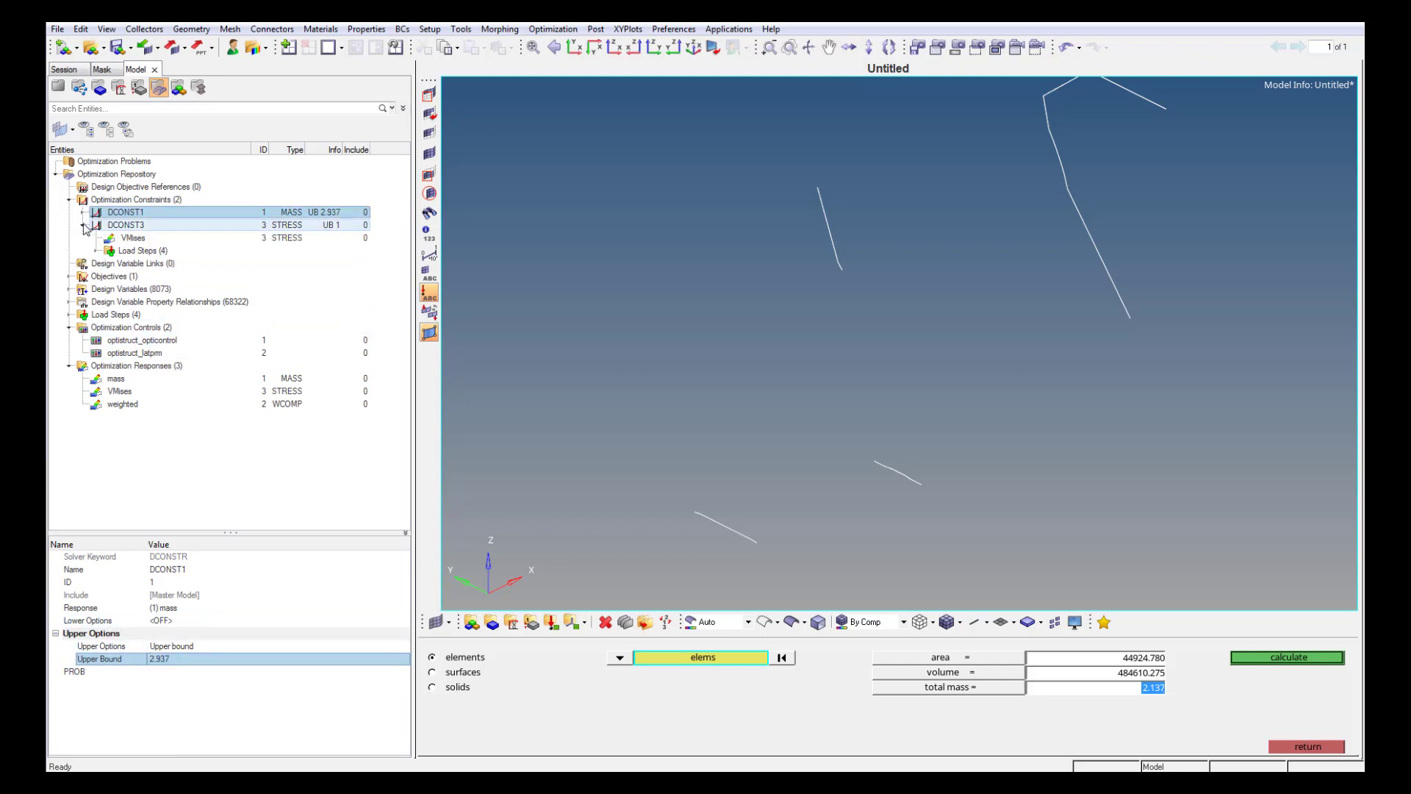
pyautogui.click(127, 225)
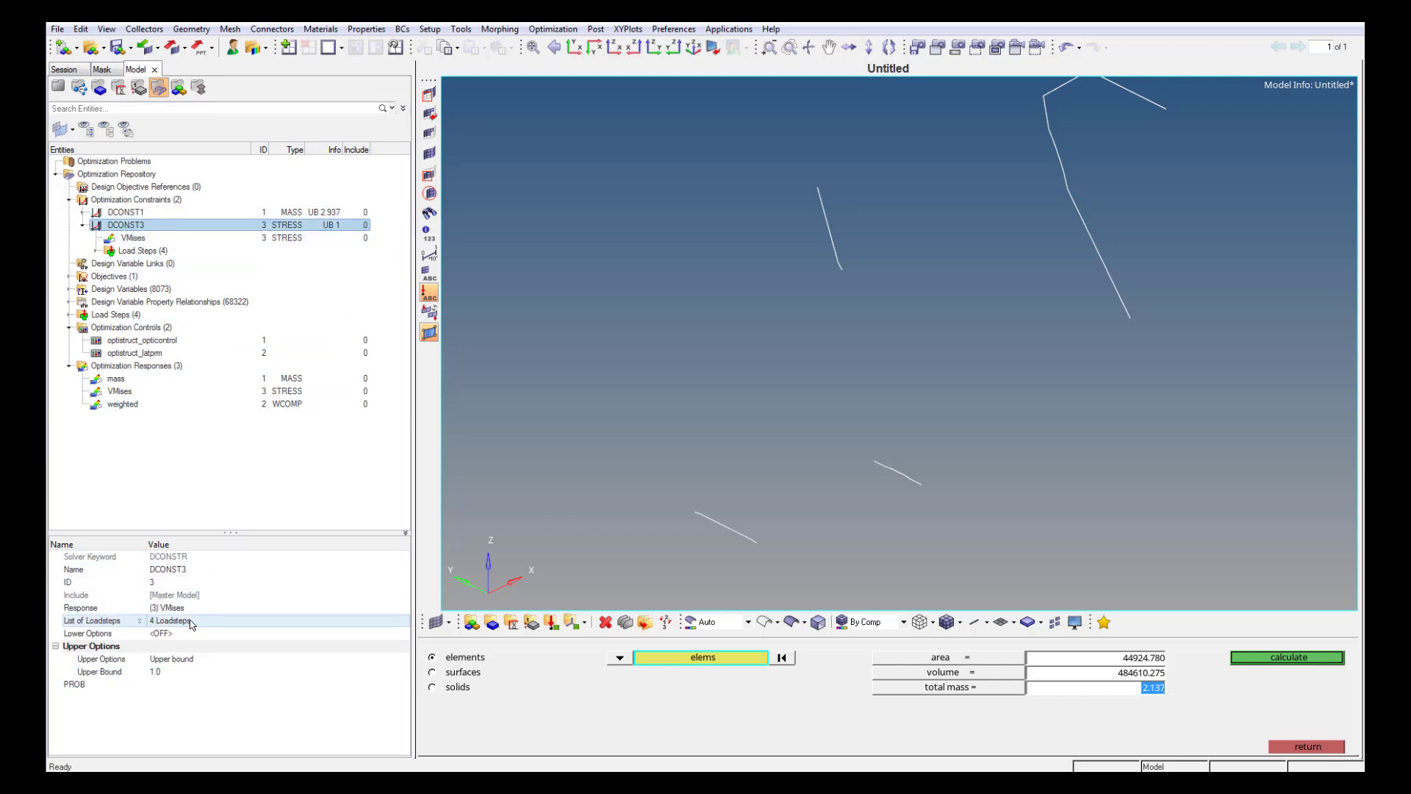
pyautogui.click(132, 393)
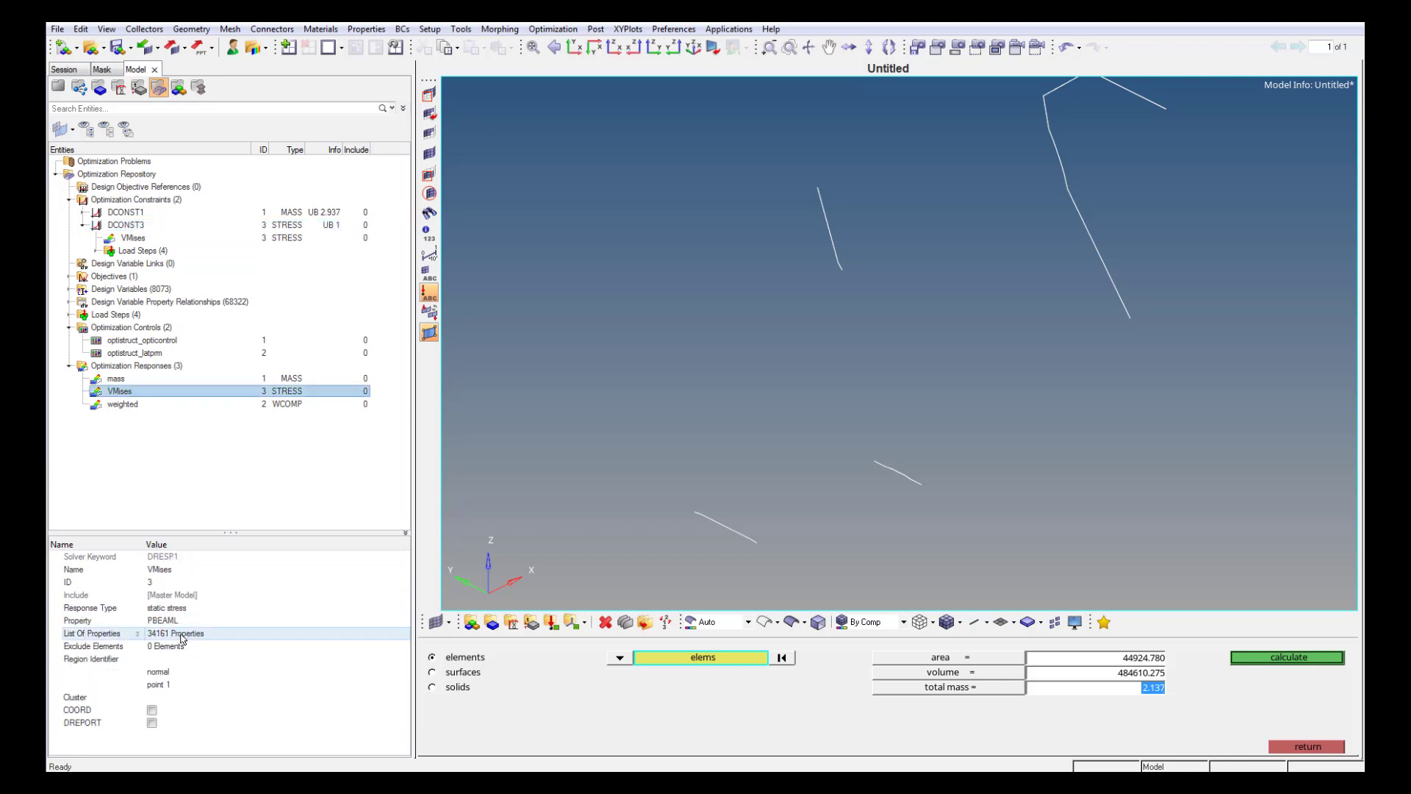
pyautogui.click(168, 673)
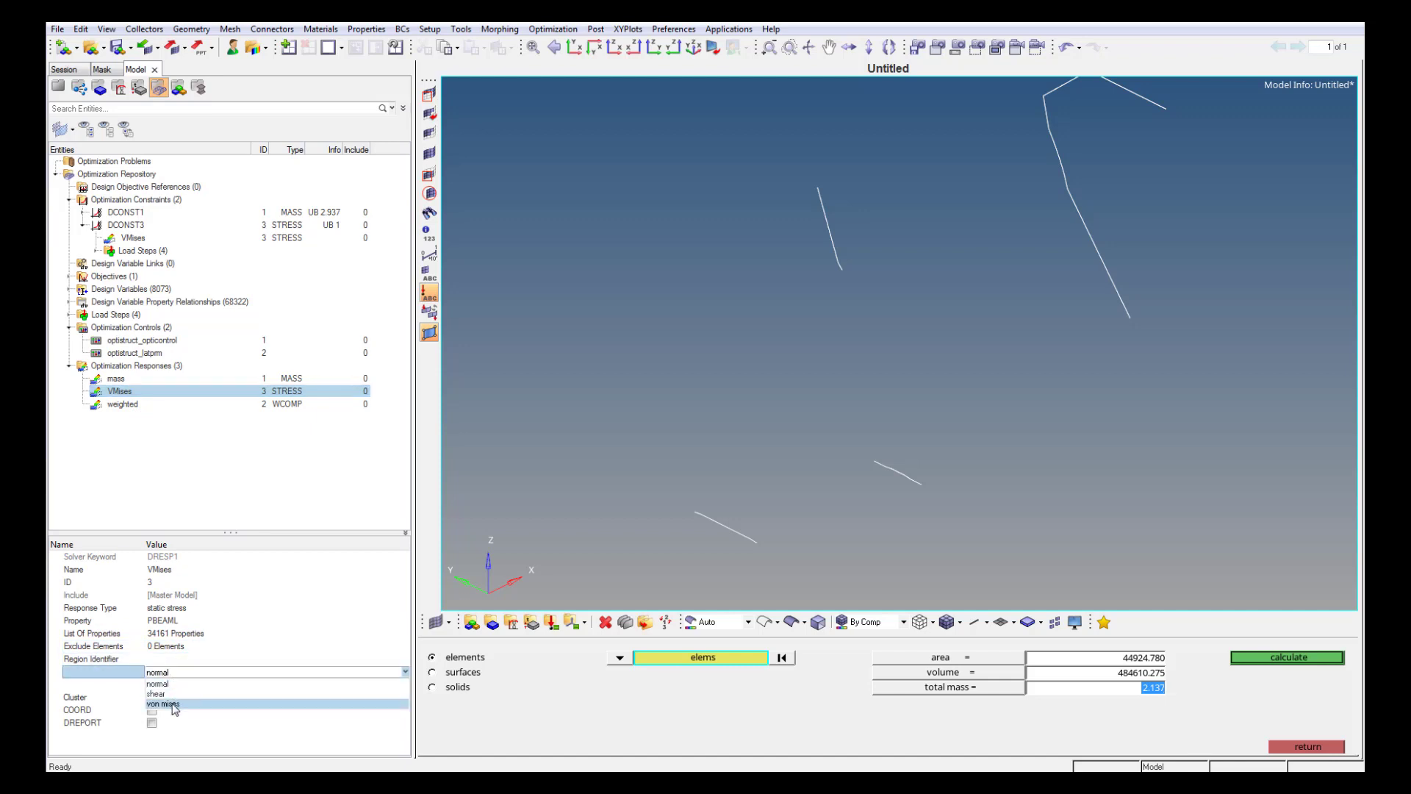
pyautogui.click(174, 685)
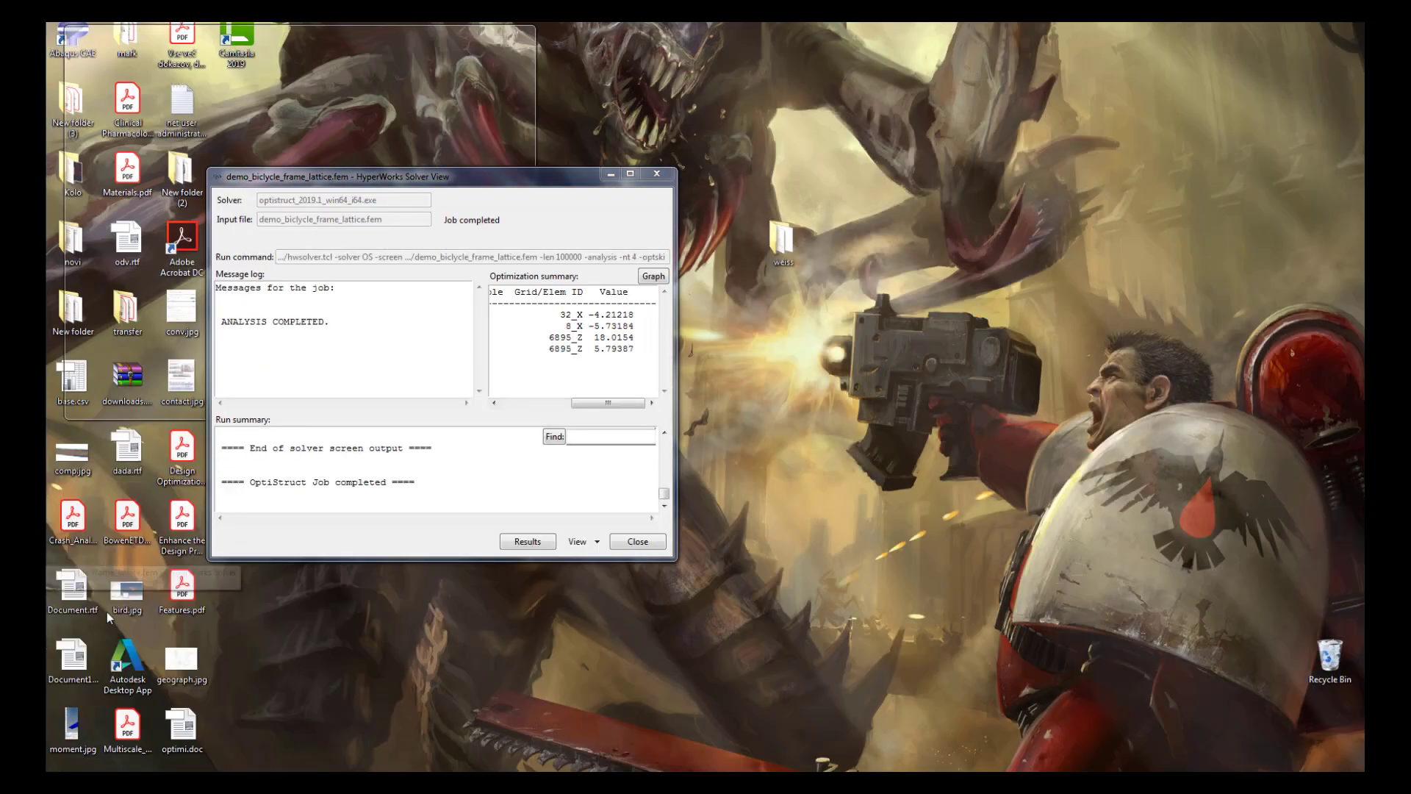
# Place the solver windows of the frame optimization and the lattice analysis side by side and compare their maximum displacement values.
pyautogui.click(107, 612)
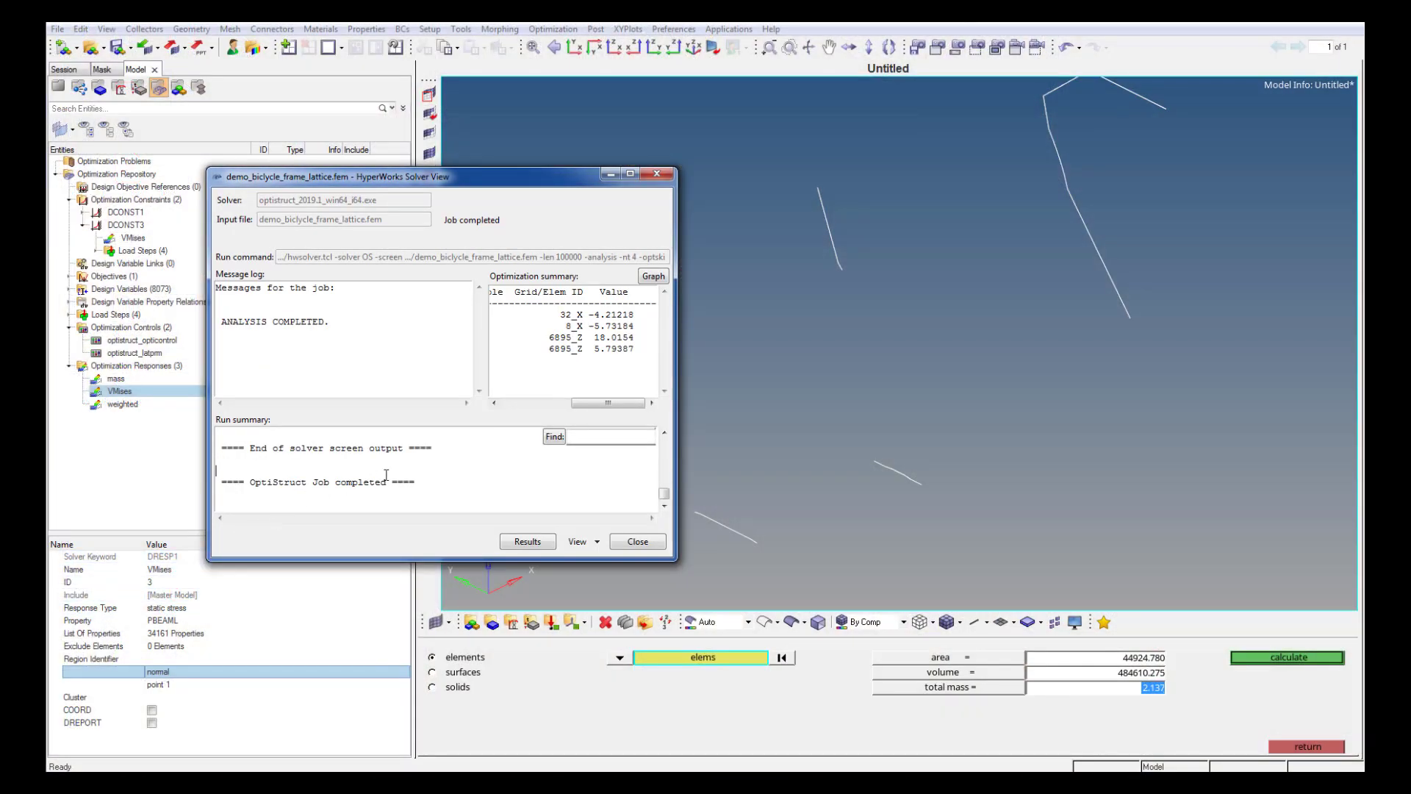
pyautogui.click(37, 579)
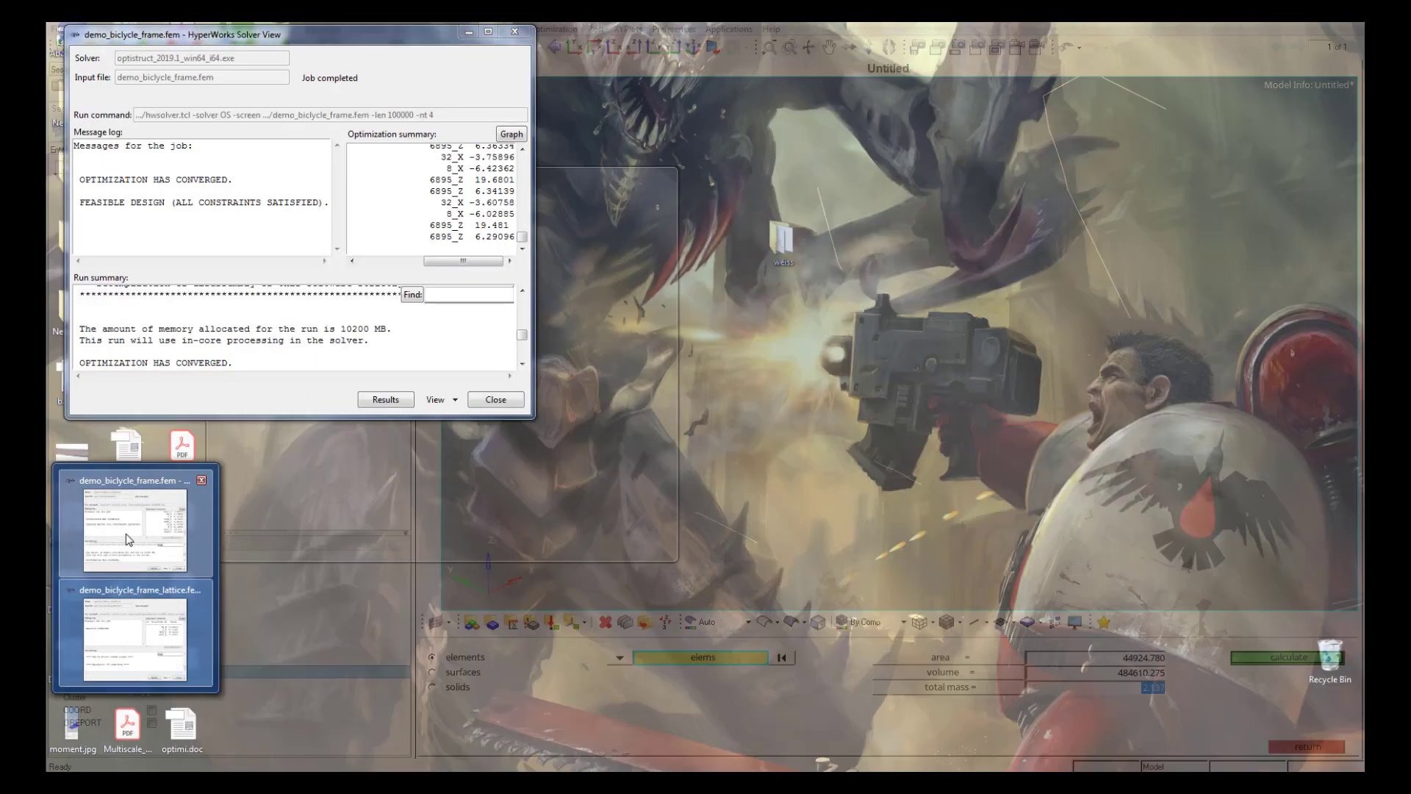
pyautogui.click(121, 538)
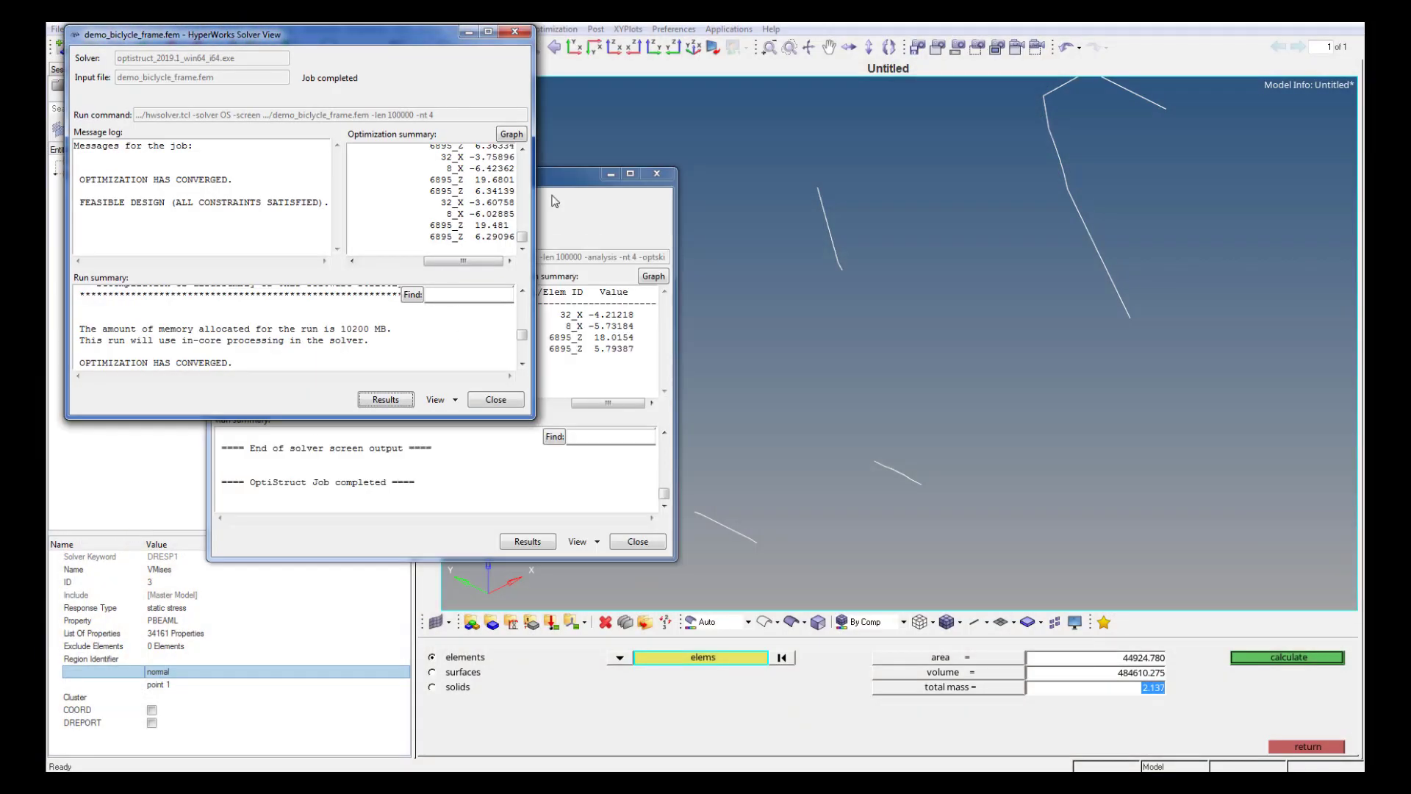
pyautogui.click(578, 182)
pyautogui.moveTo(571, 181); pyautogui.dragTo(905, 42)
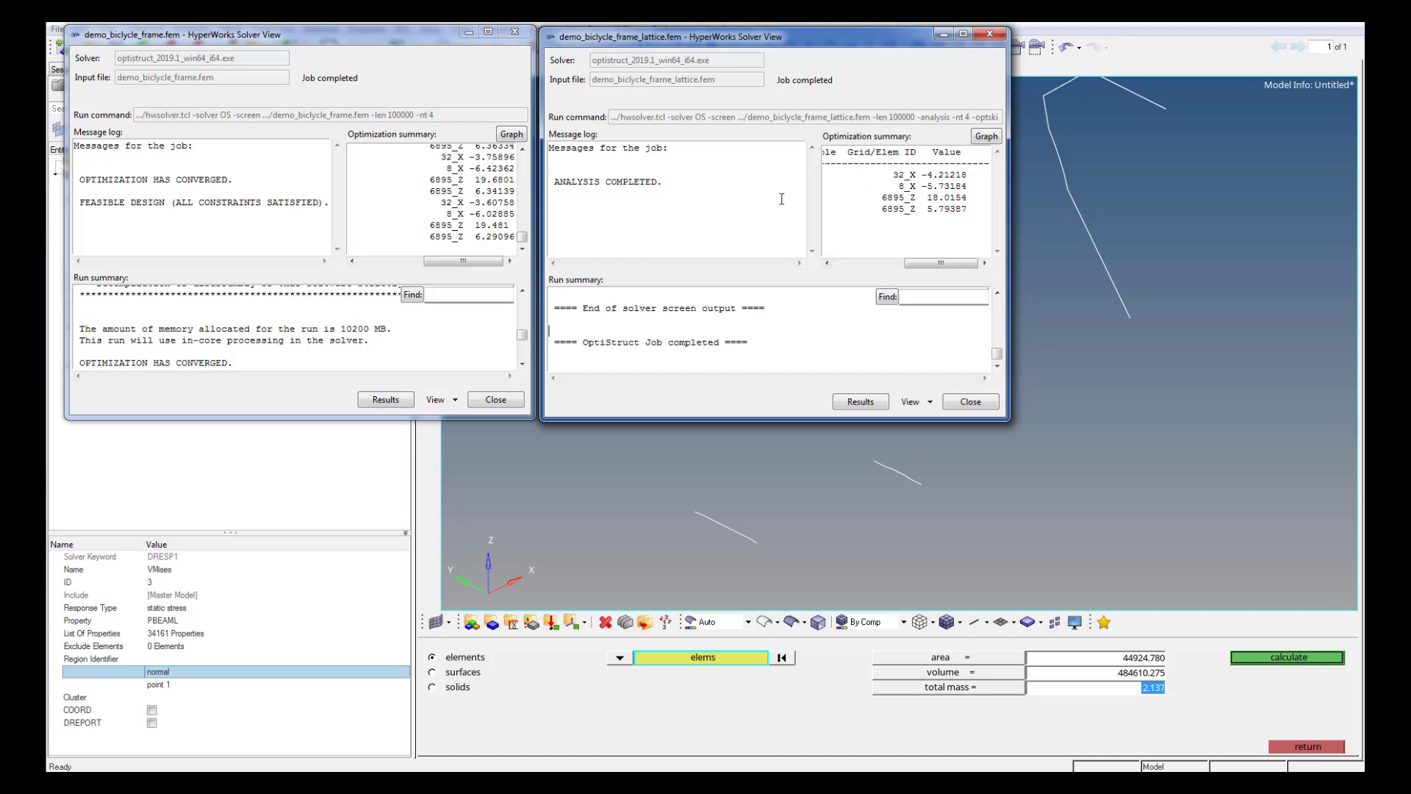
pyautogui.click(521, 250)
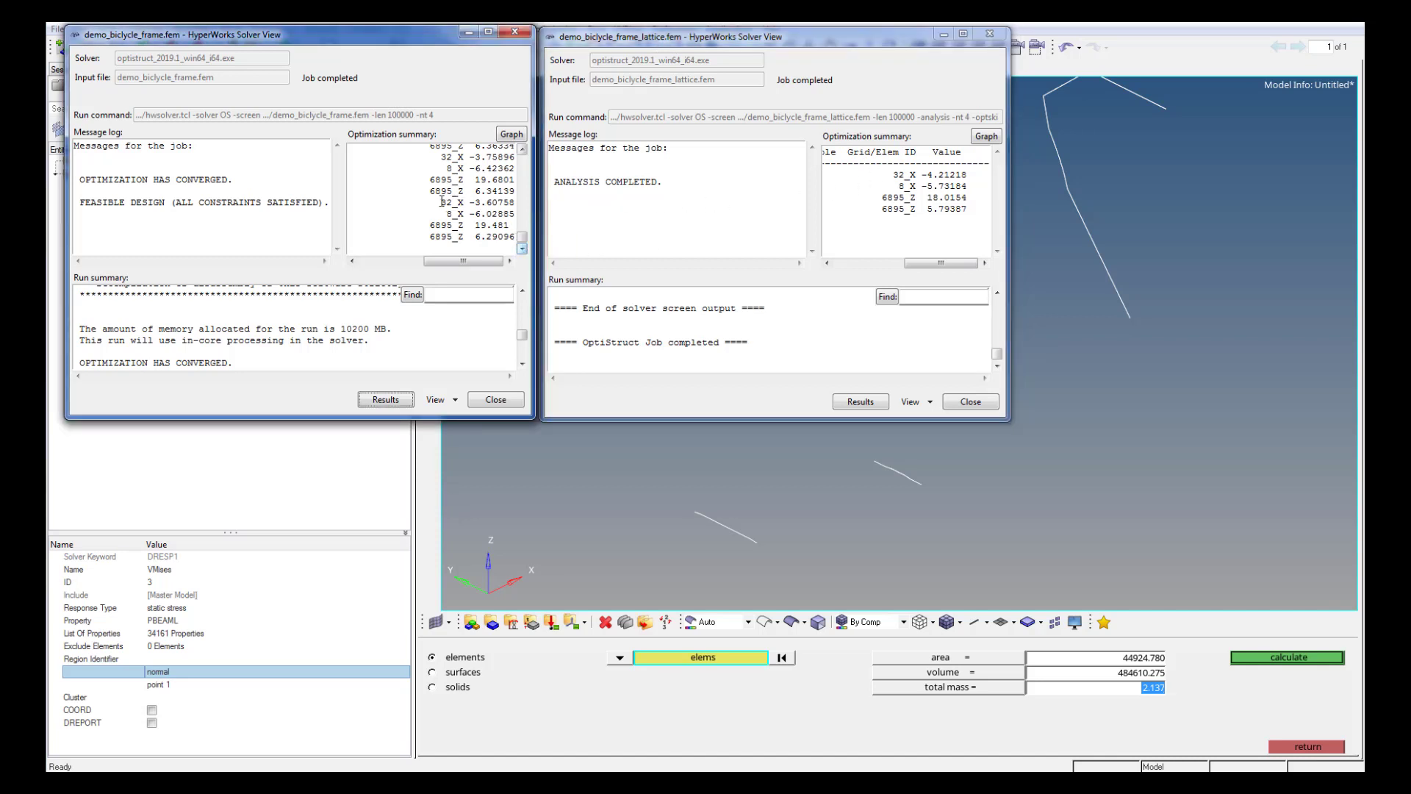
# Compare the final displacement values of the frame optimization and the lattice analysis, and open the lattice analysis results in HyperView.
pyautogui.moveTo(442, 201); pyautogui.dragTo(508, 239)
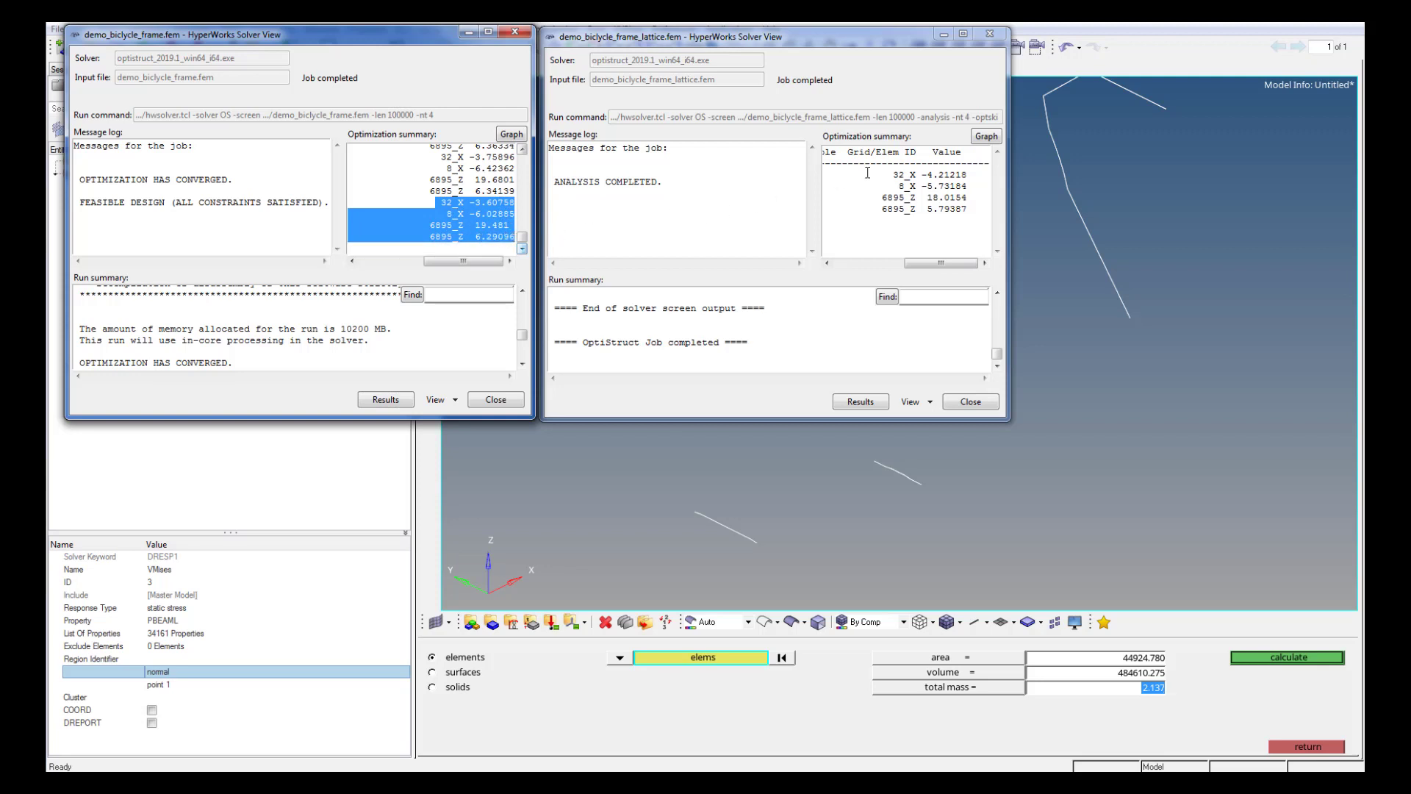
pyautogui.moveTo(876, 163); pyautogui.dragTo(973, 213)
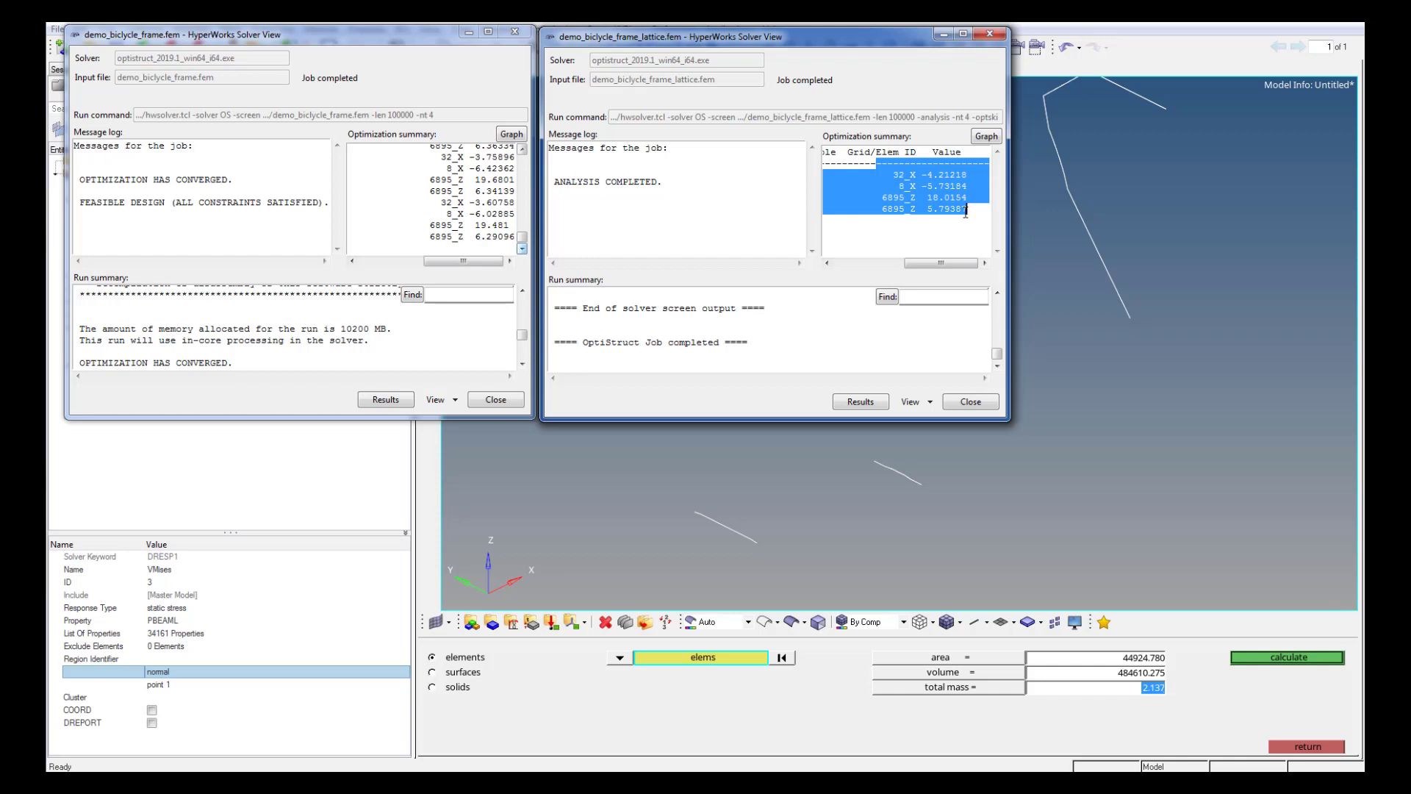
pyautogui.click(880, 401)
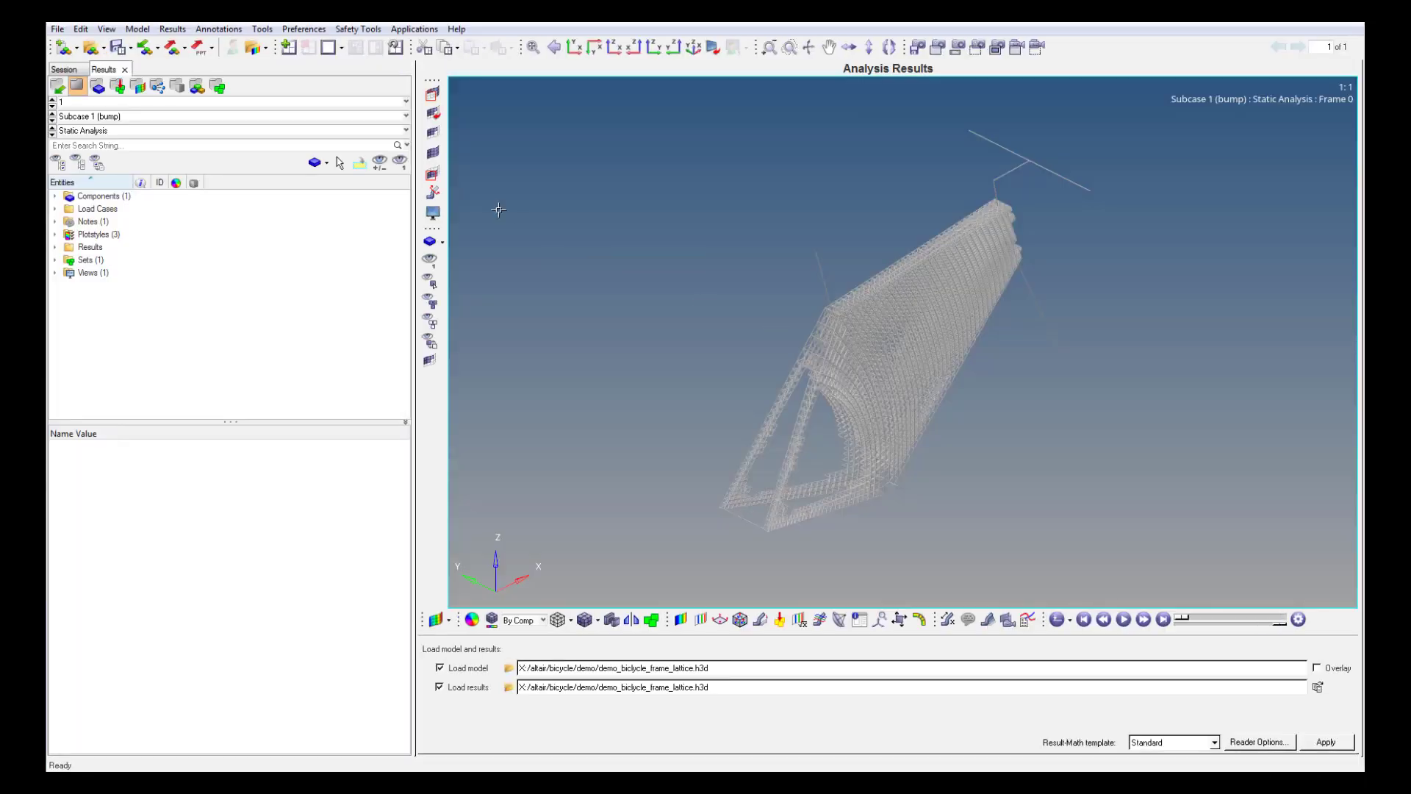
# Contour the CBAR/CBEAM Stresses (ROD) on the lattice frame for Subcase 1 (bump).
pyautogui.click(142, 117)
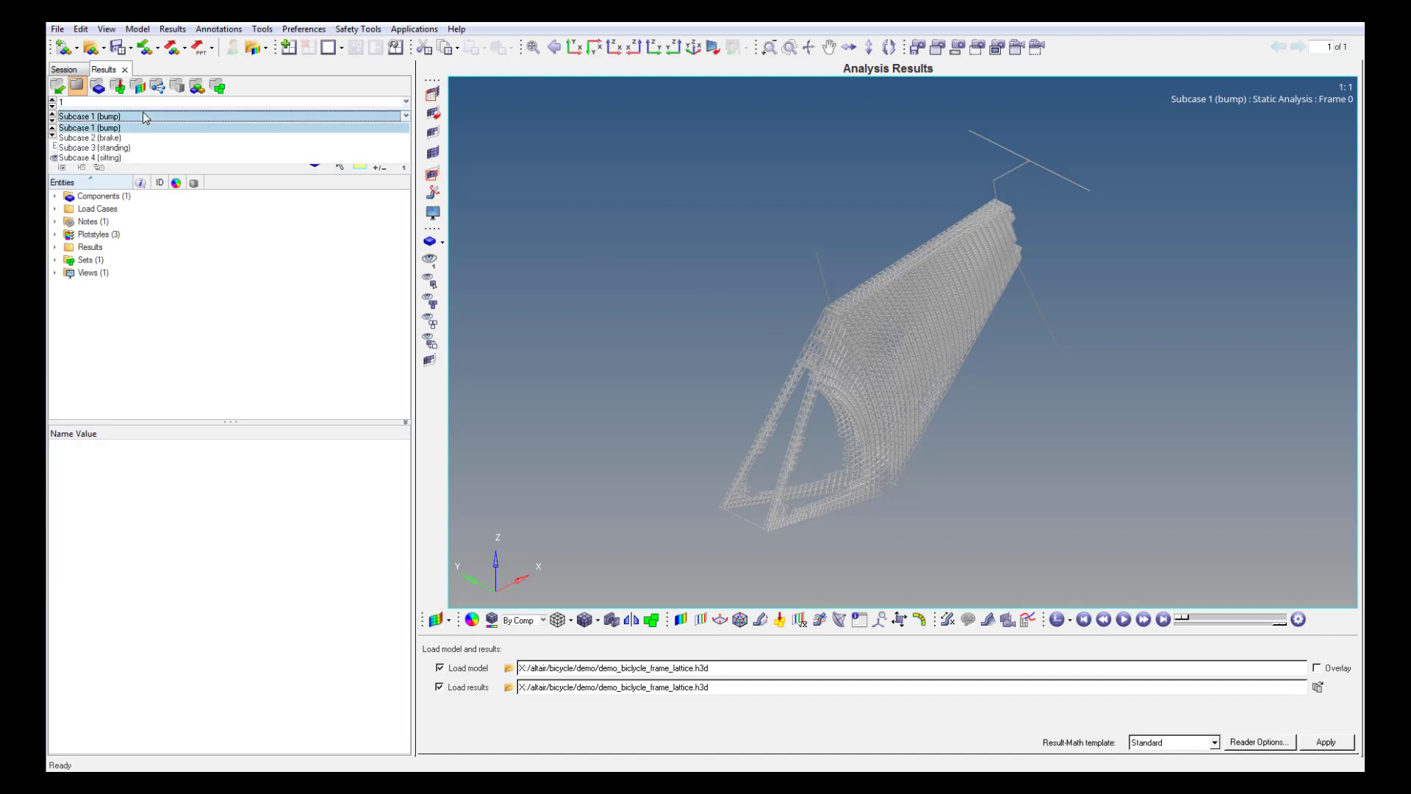
pyautogui.click(143, 116)
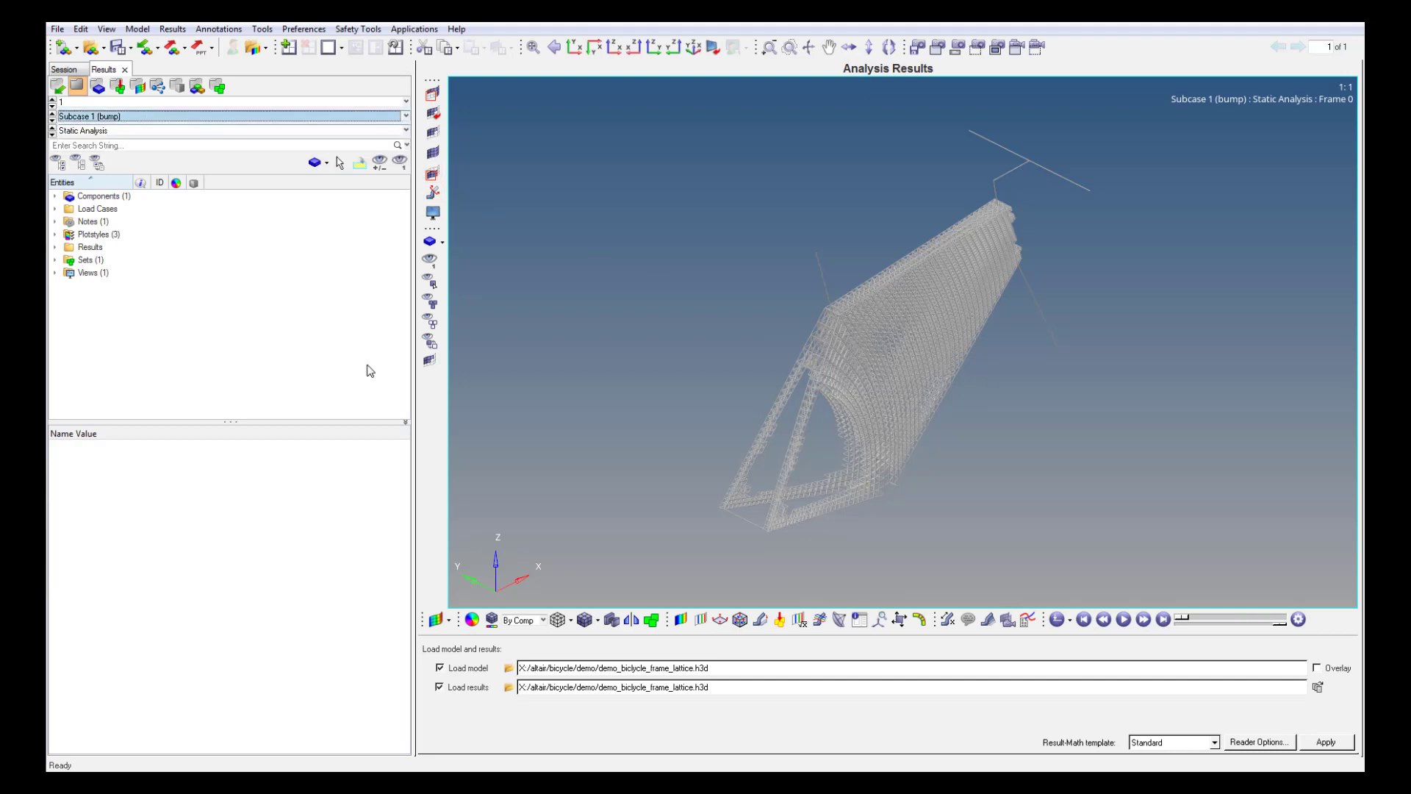
pyautogui.click(56, 248)
pyautogui.click(69, 260)
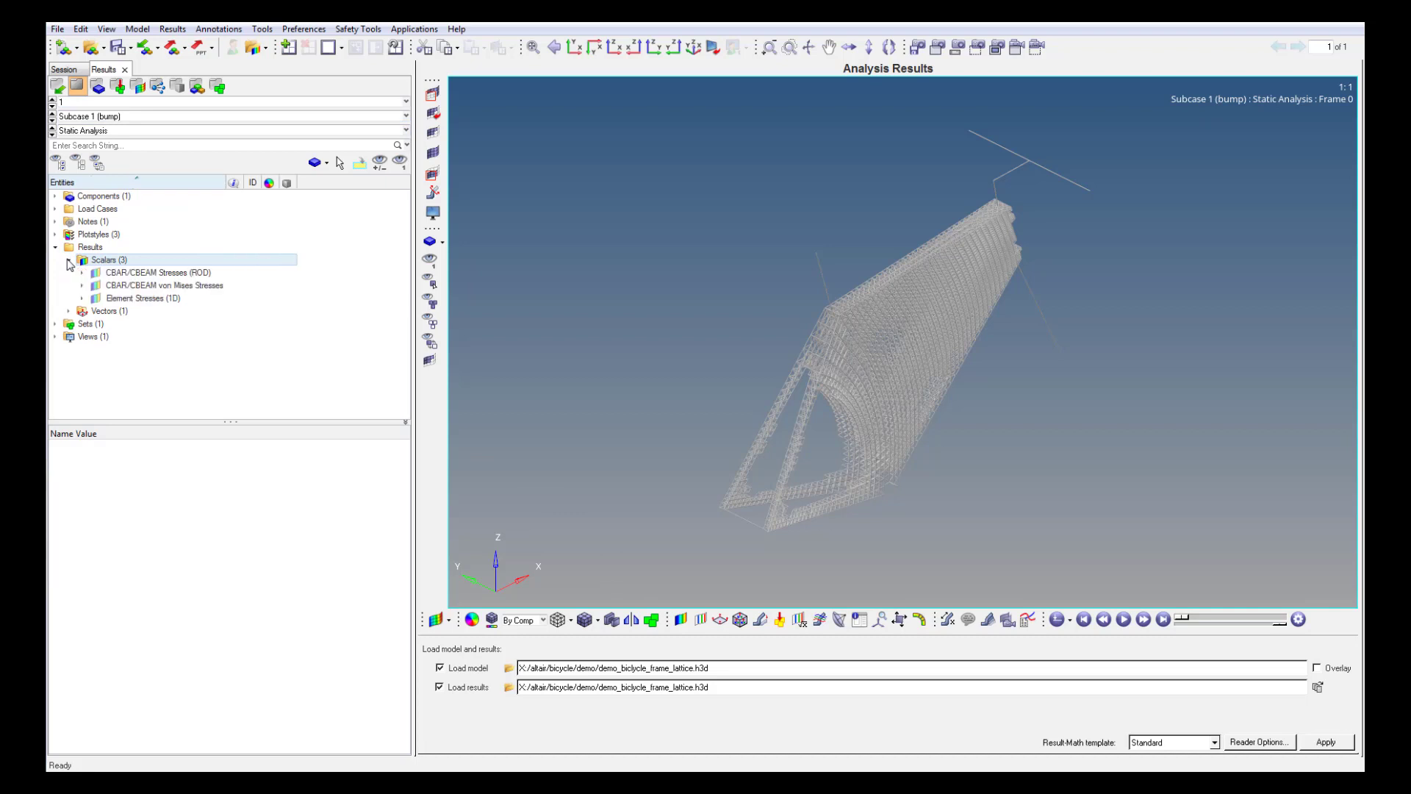
pyautogui.click(87, 272)
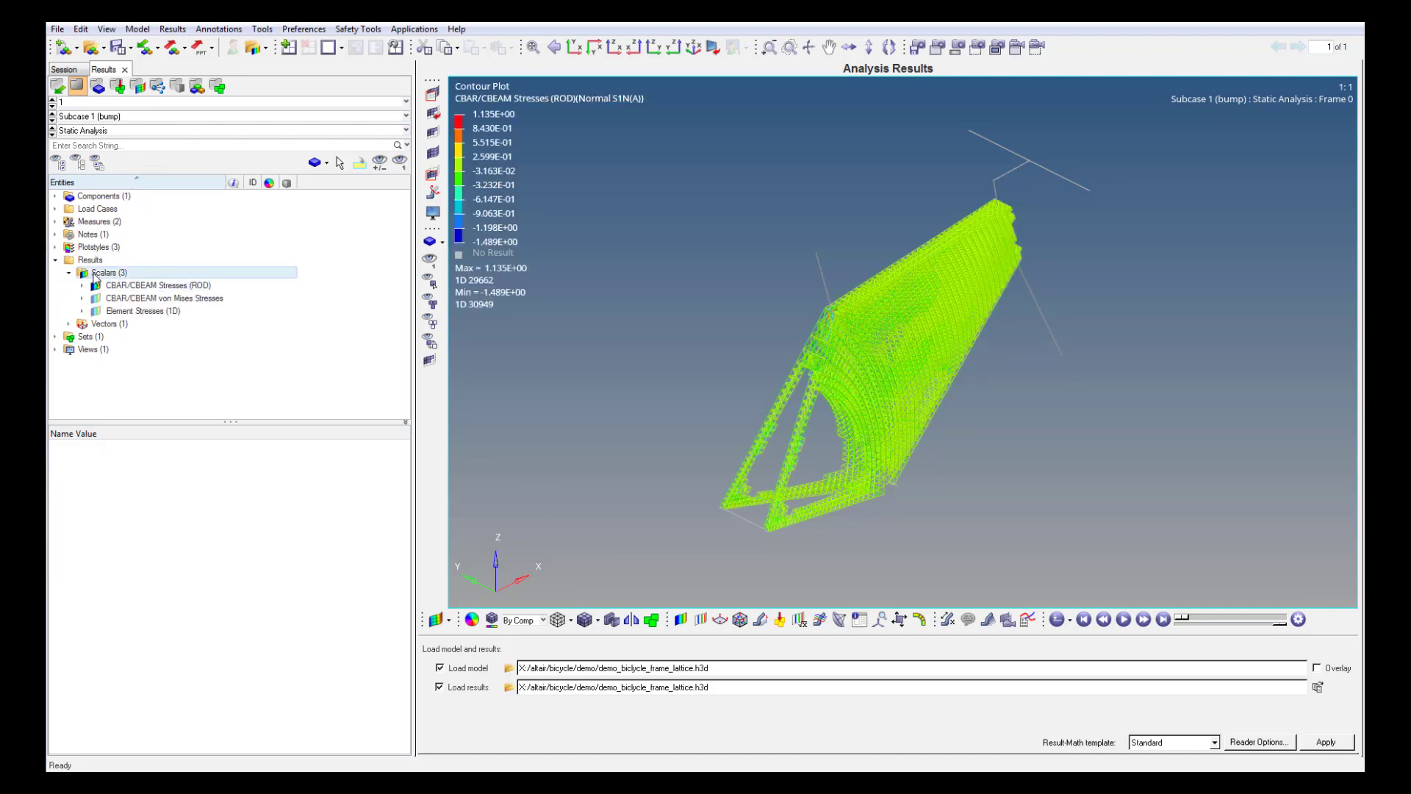
# Switch to modal animation and play the bump stress contour, examining the frame up close.
pyautogui.click(1070, 619)
pyautogui.click(1099, 660)
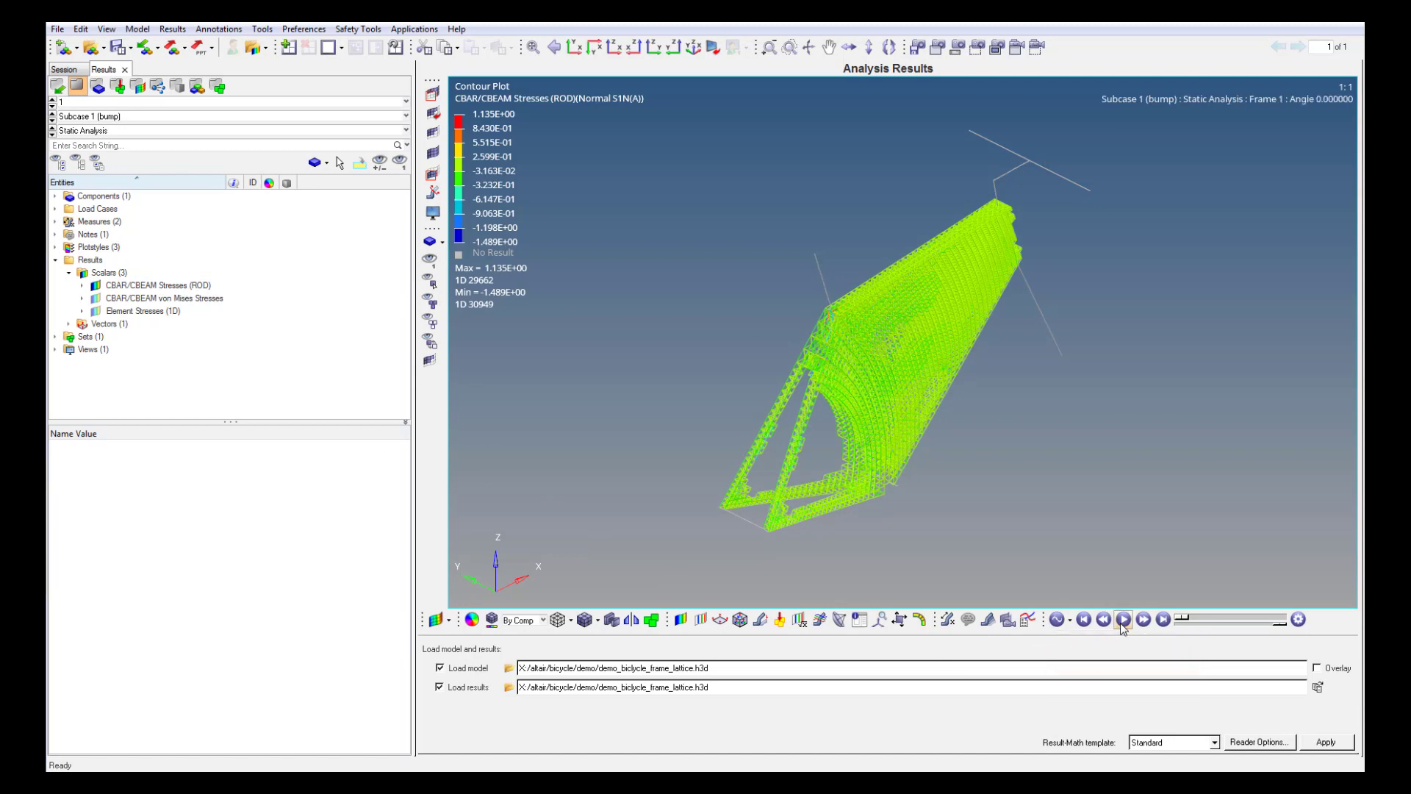
pyautogui.click(1123, 619)
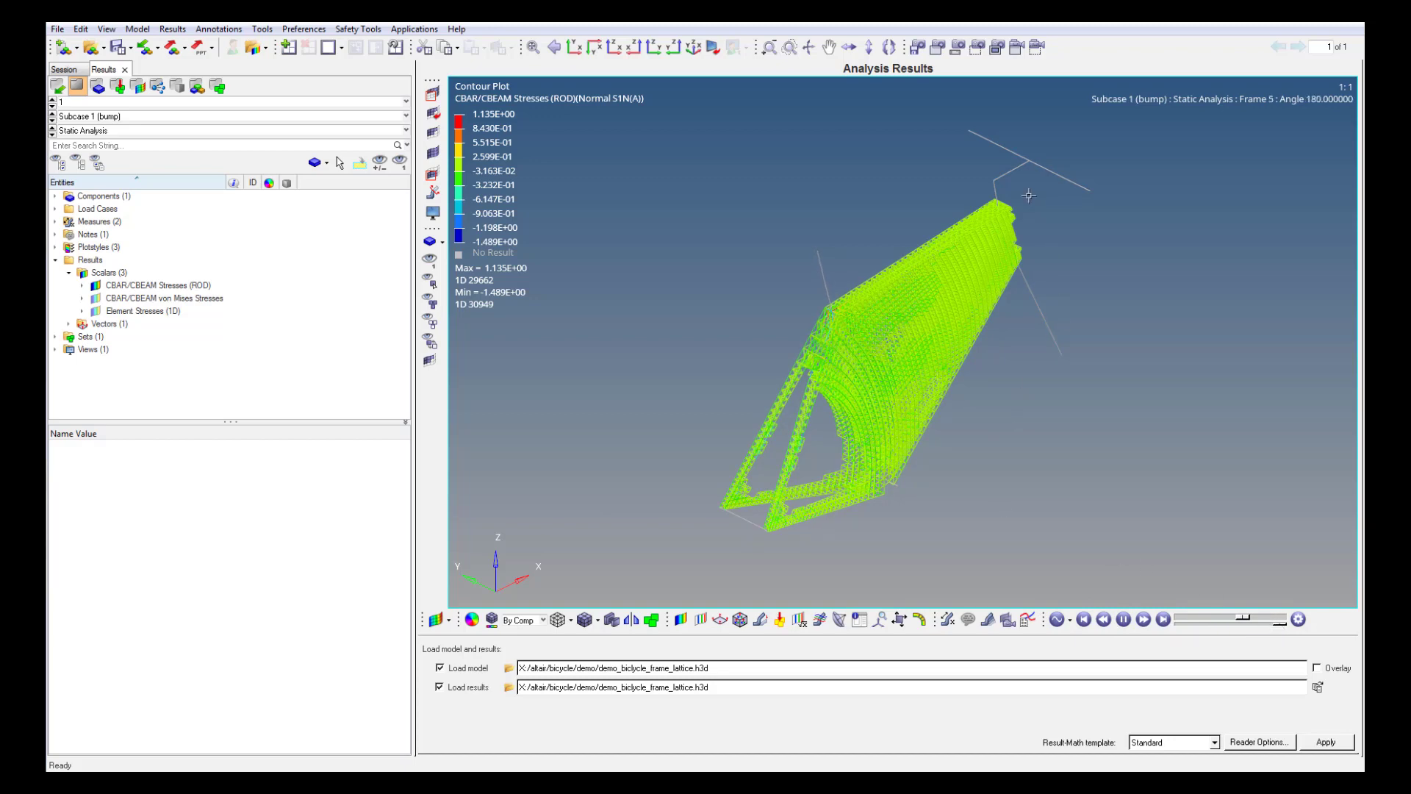
pyautogui.scroll(3, 852, 427)
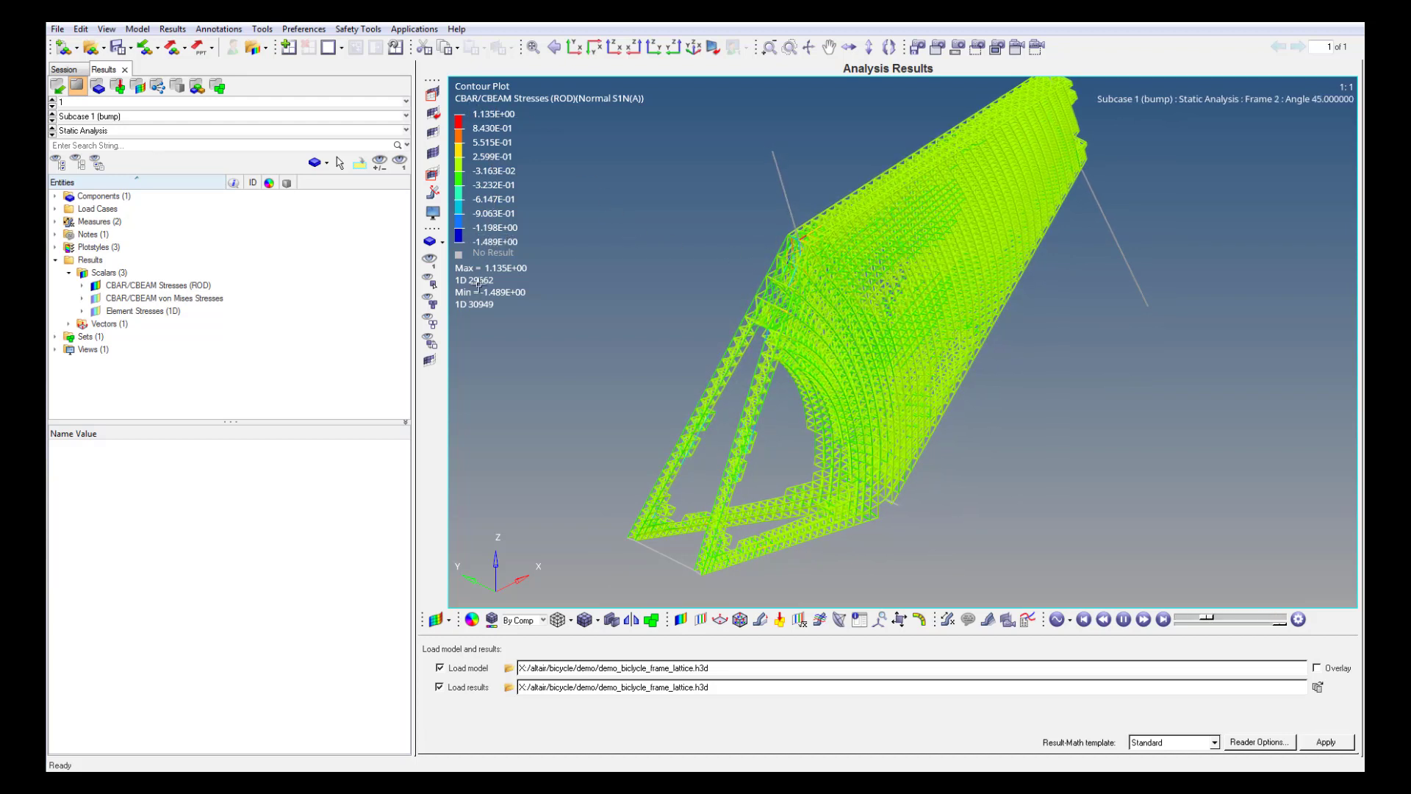
# Step through Subcase 2 (brake), Subcase 3 (standing) and Subcase 4 (sitting) to examine their beam stresses, and stop the animation.
pyautogui.click(51, 120)
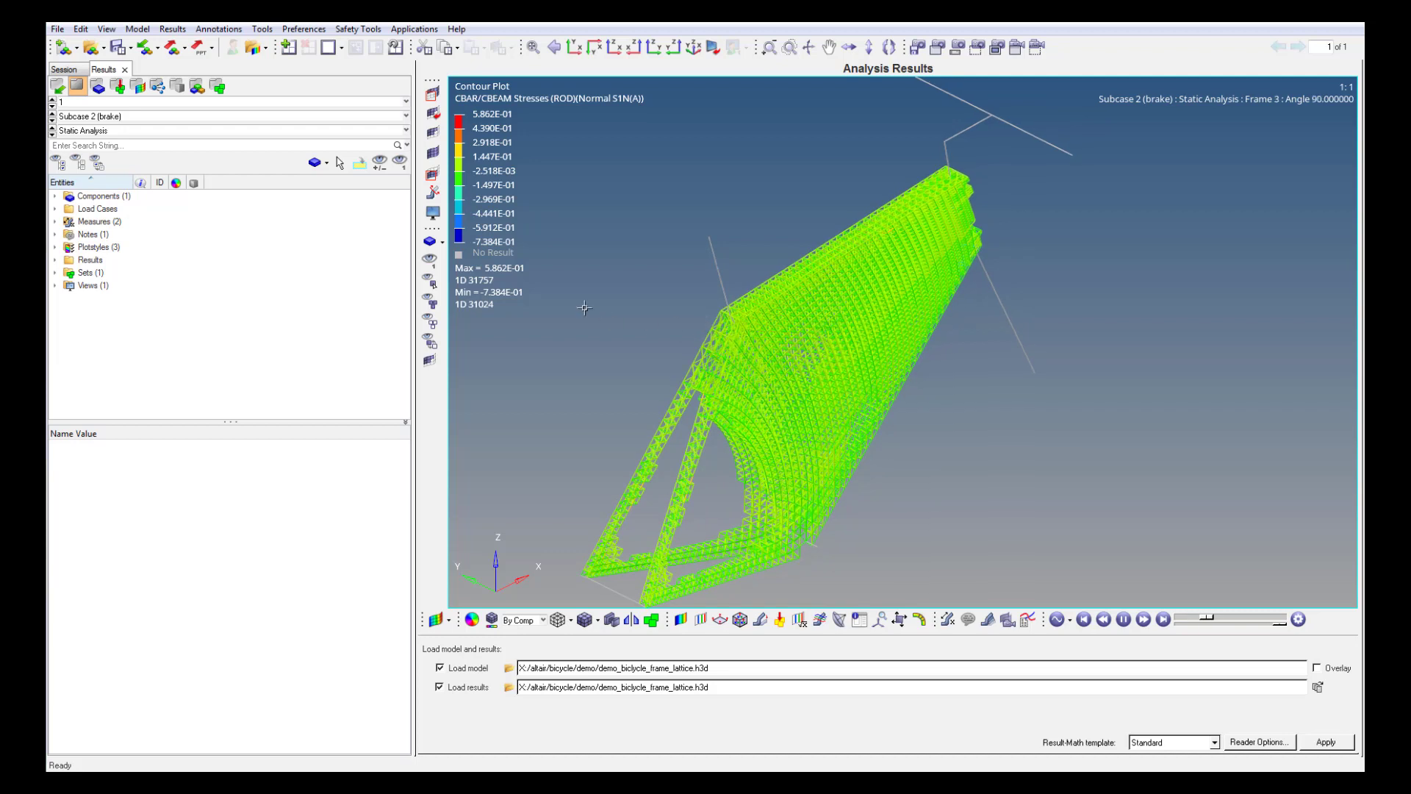
pyautogui.click(53, 120)
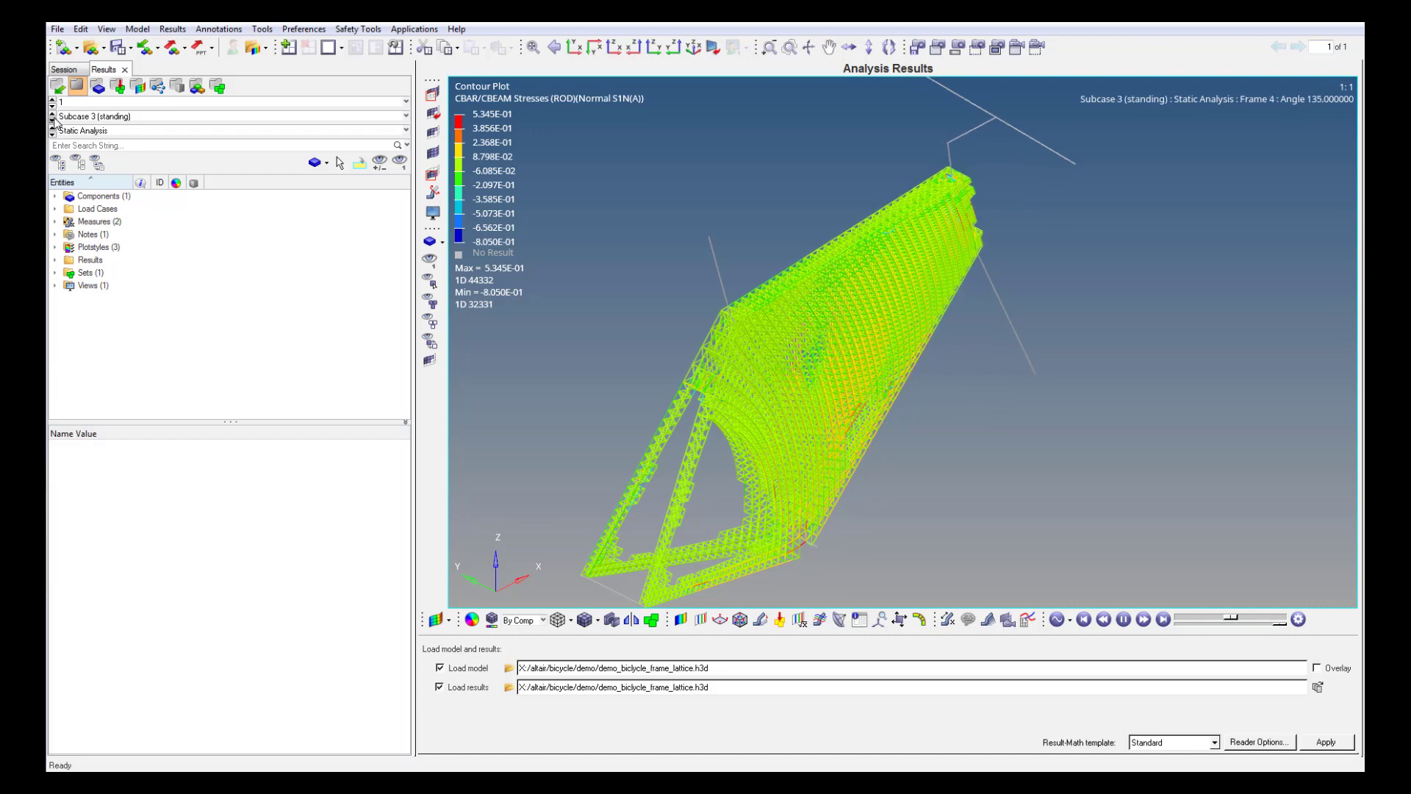
pyautogui.click(52, 119)
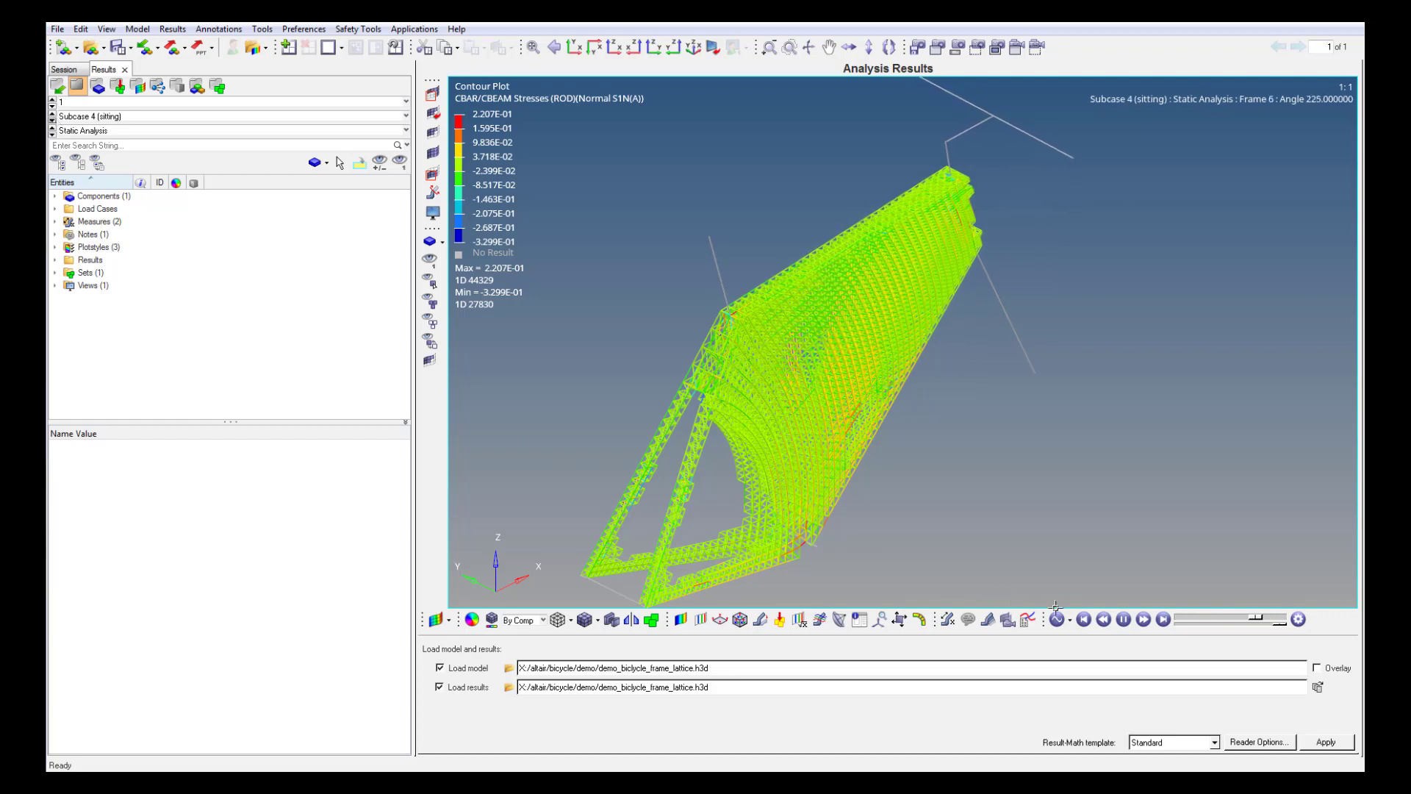
pyautogui.click(1123, 621)
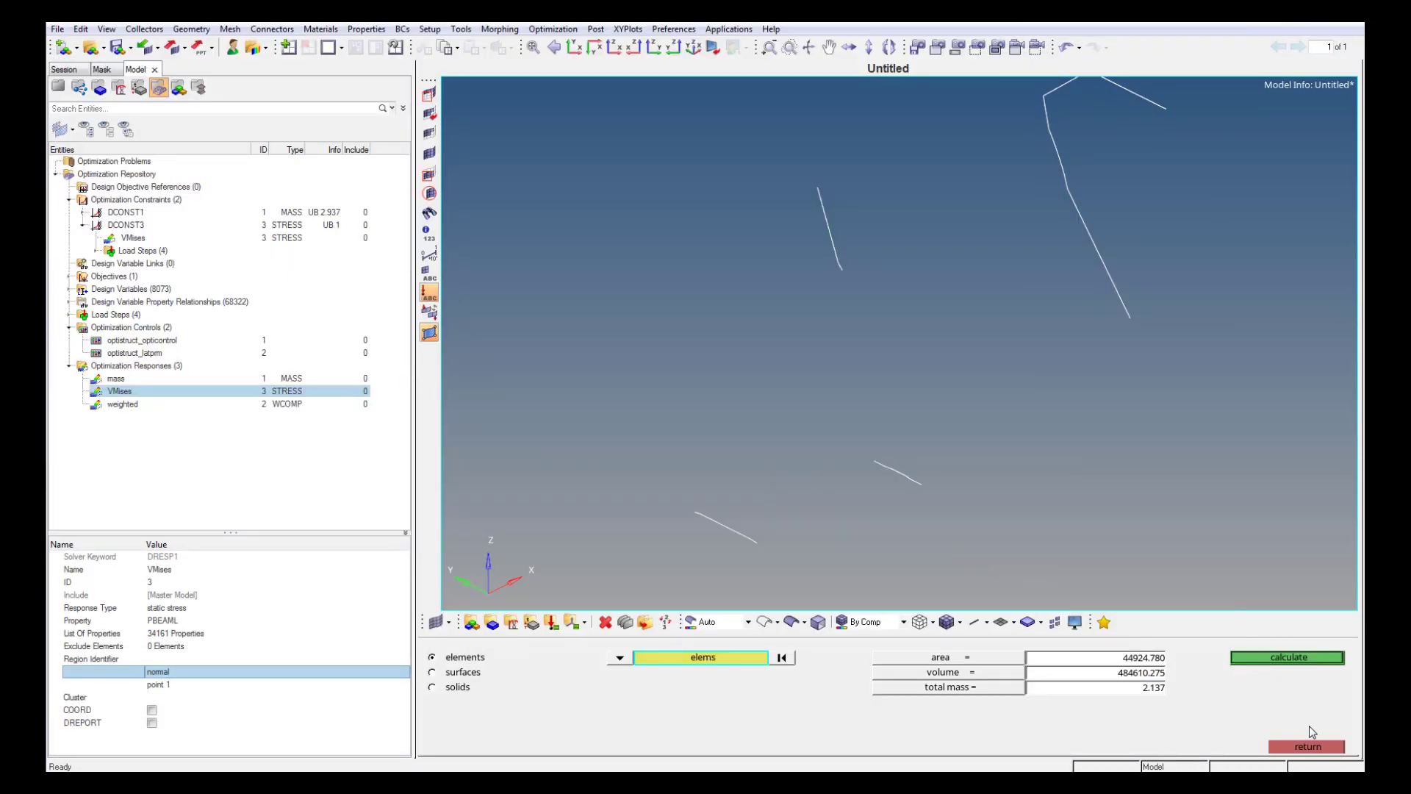
# Return to HyperMesh, check the type and response of the optimization objective, and open the OptiStruct run settings.
pyautogui.click(1308, 746)
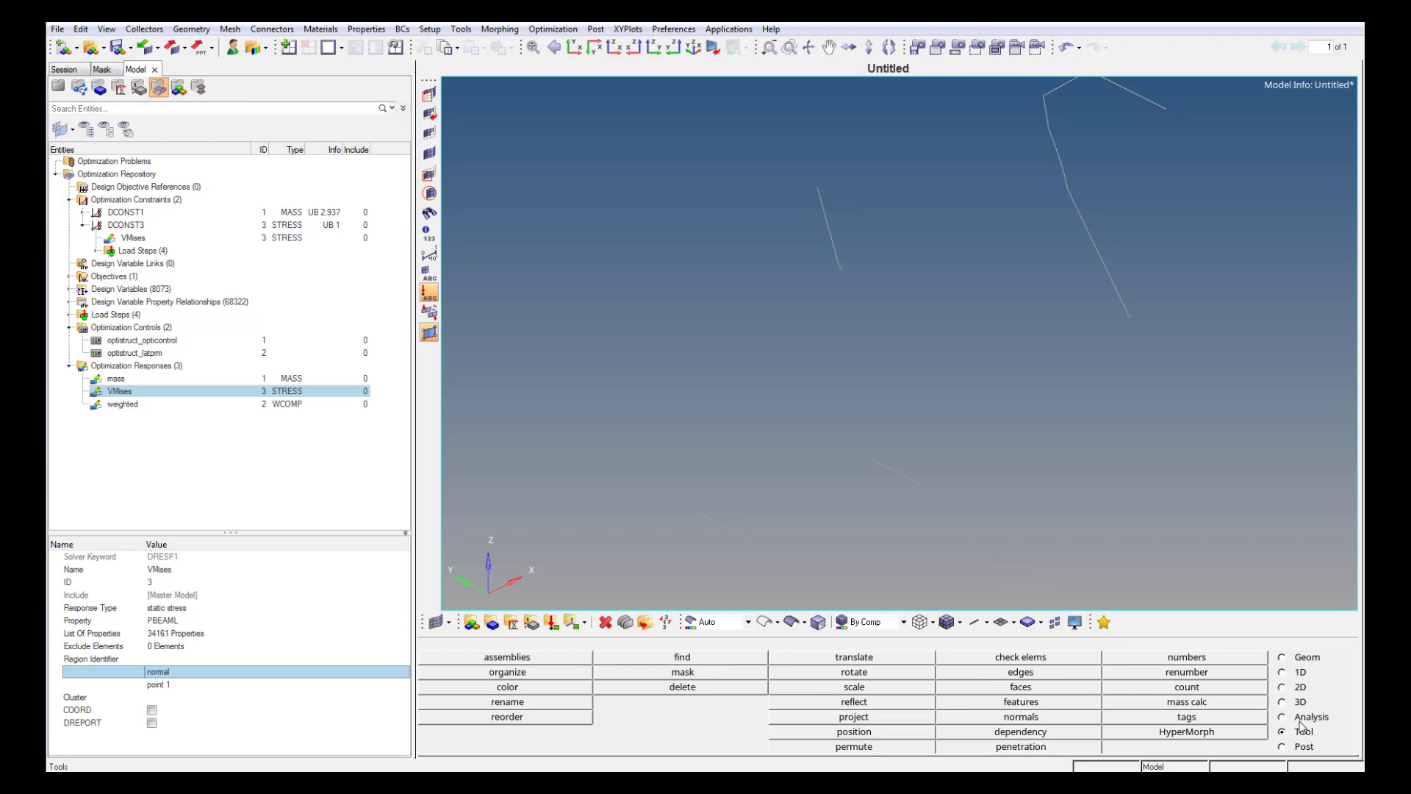
pyautogui.click(1300, 720)
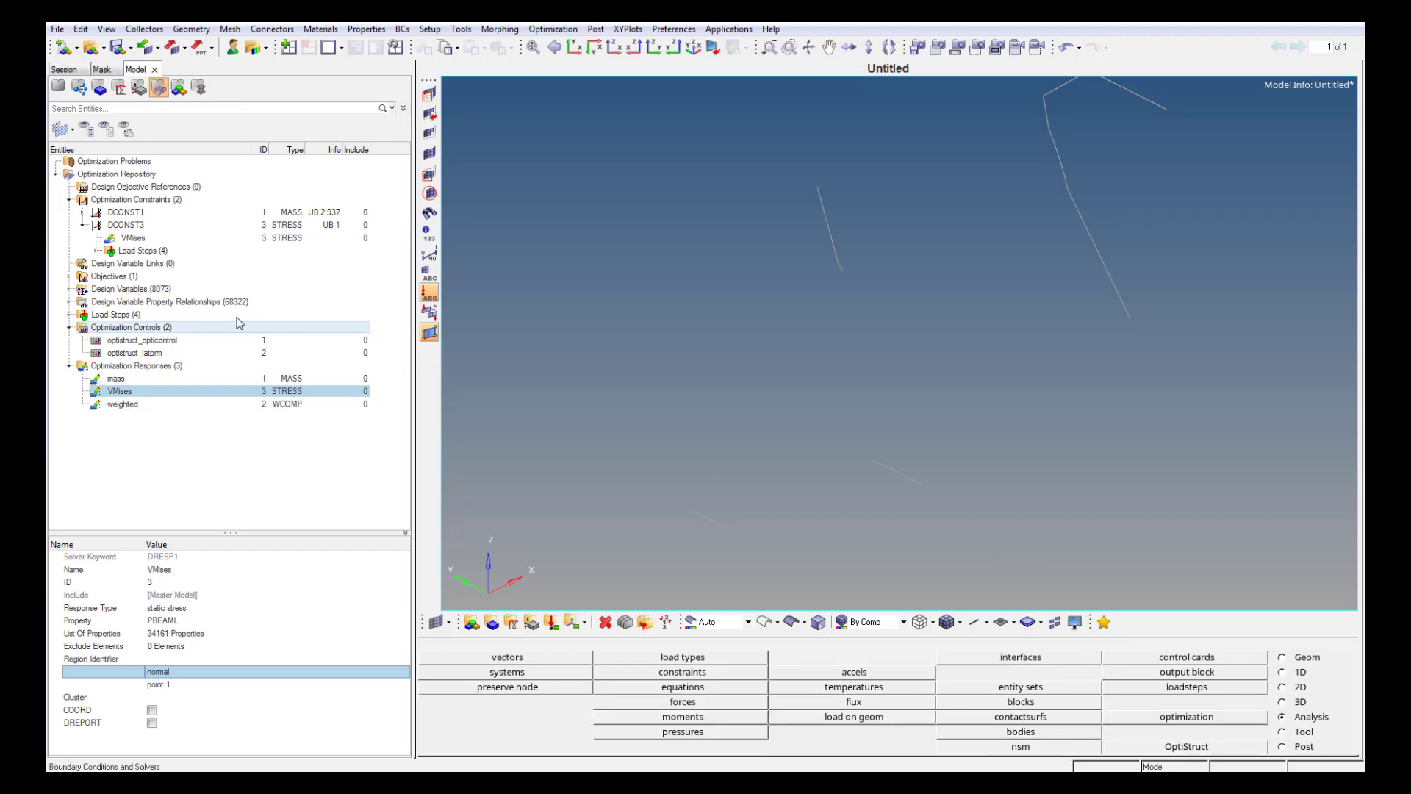
pyautogui.click(70, 276)
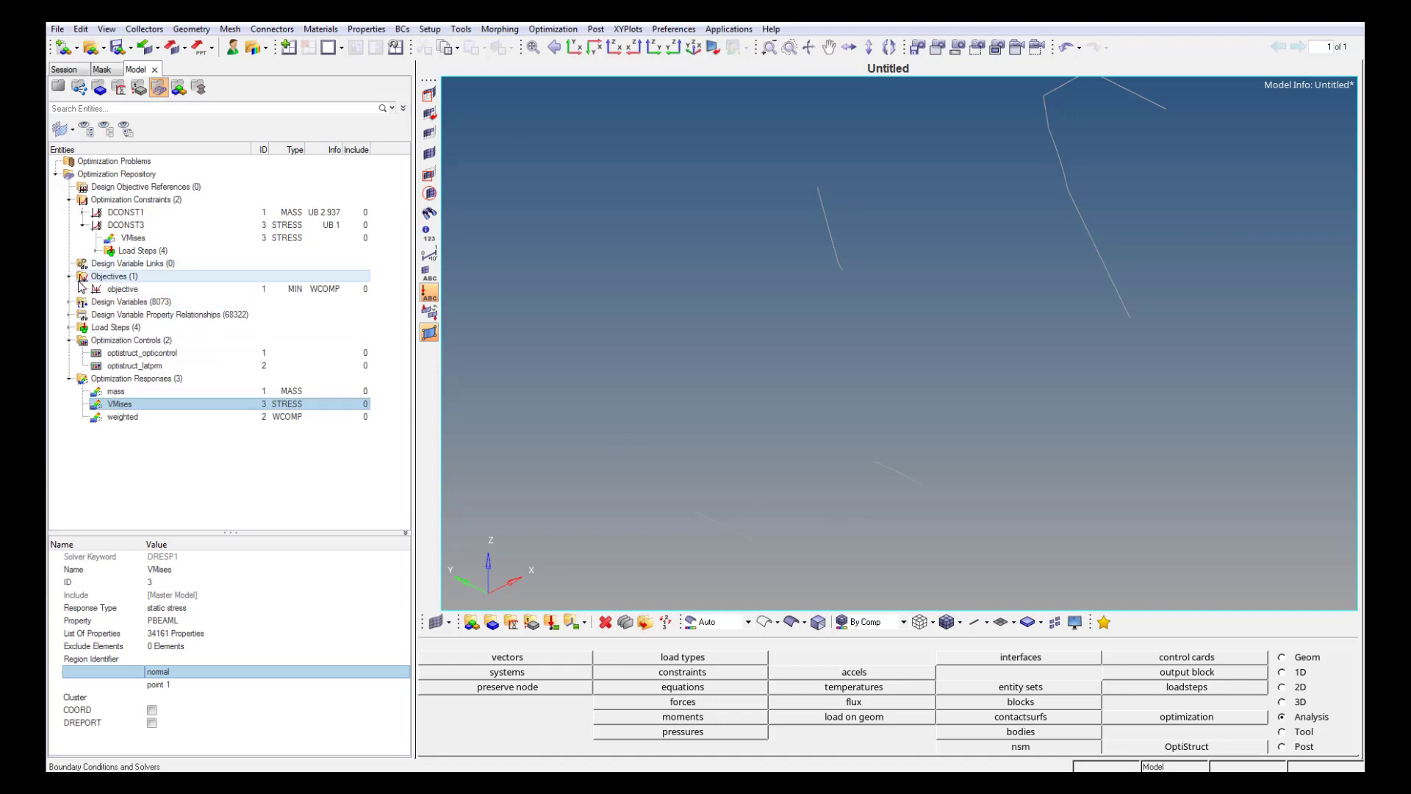
pyautogui.click(110, 288)
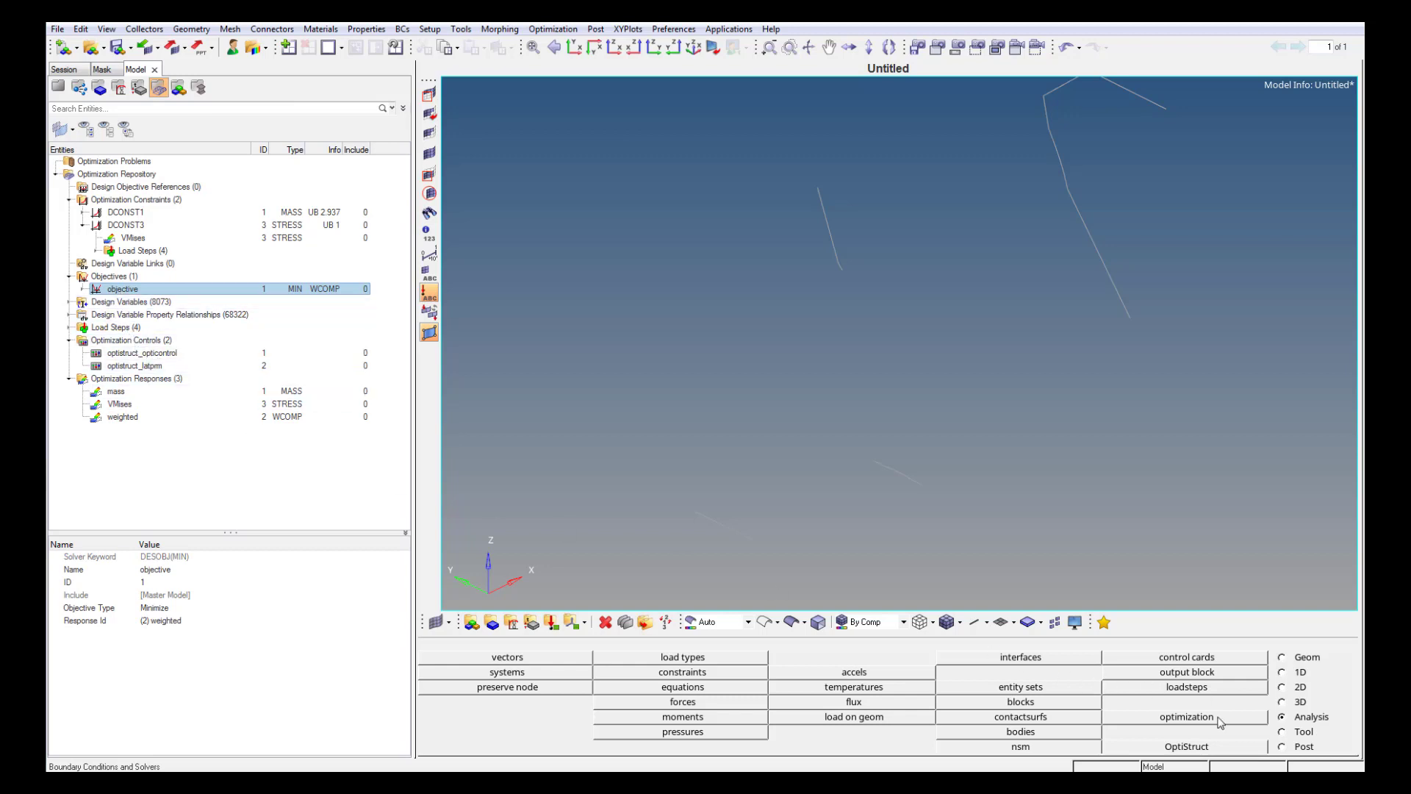
pyautogui.click(1214, 746)
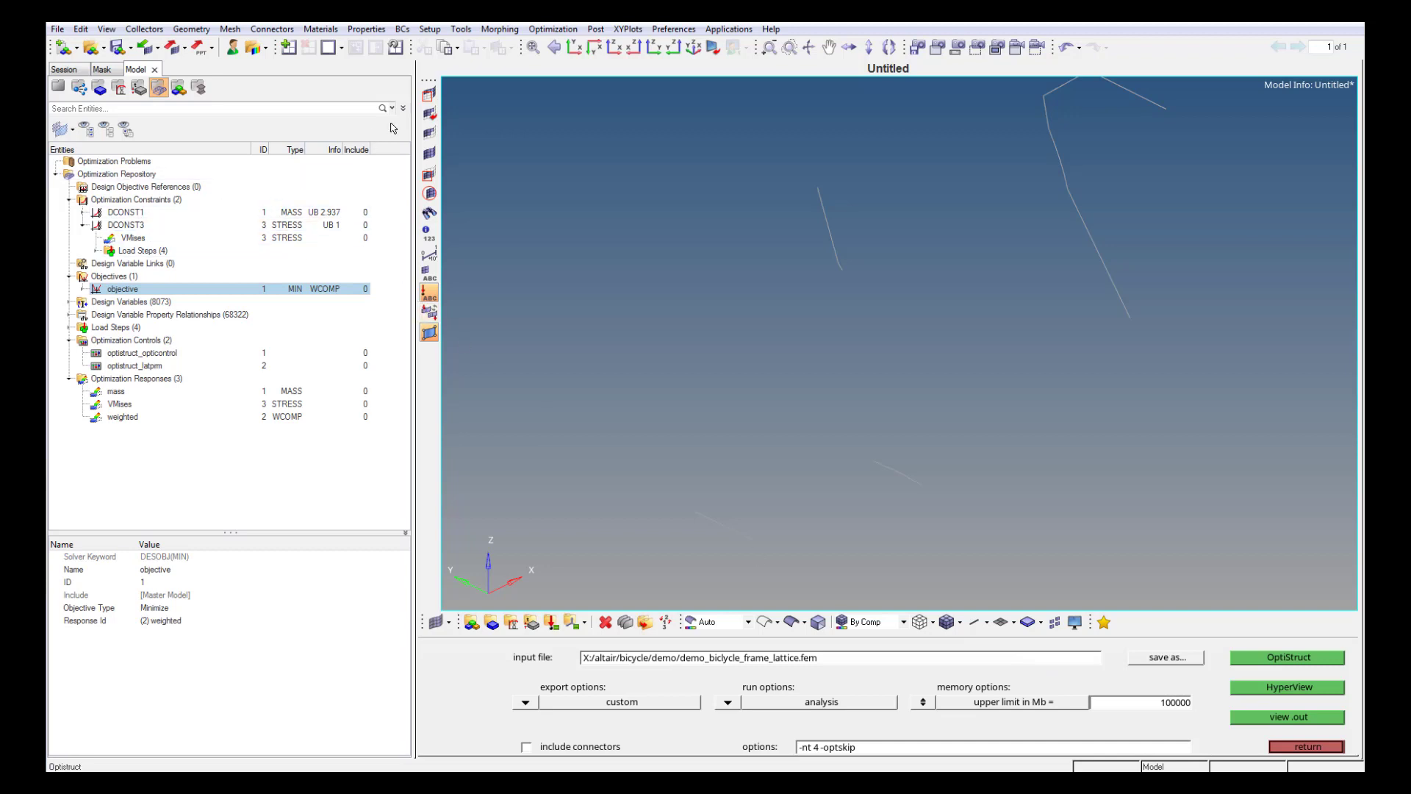
# Display all elements of the model and show the beams with the 1D Detailed Element Representation.
pyautogui.click(430, 154)
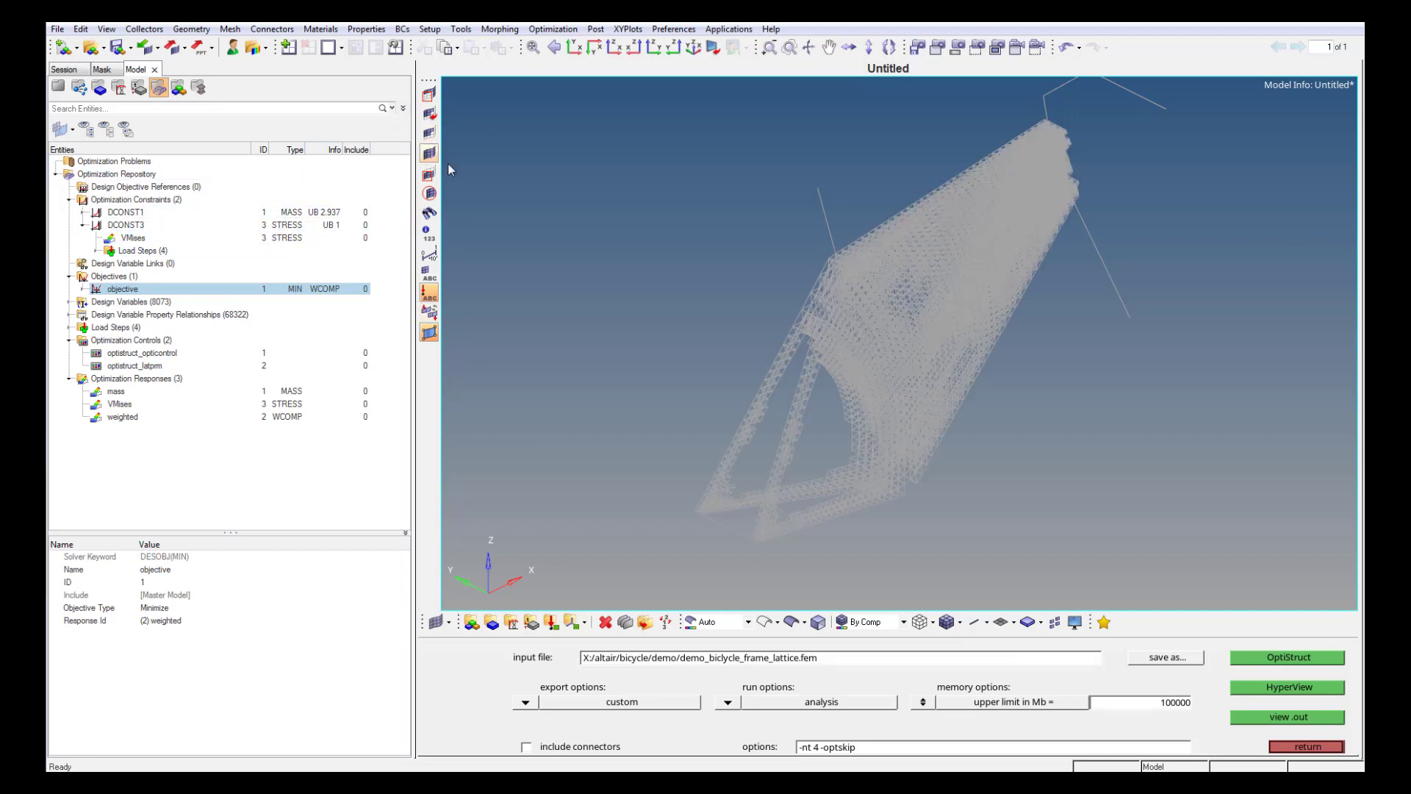
pyautogui.click(987, 621)
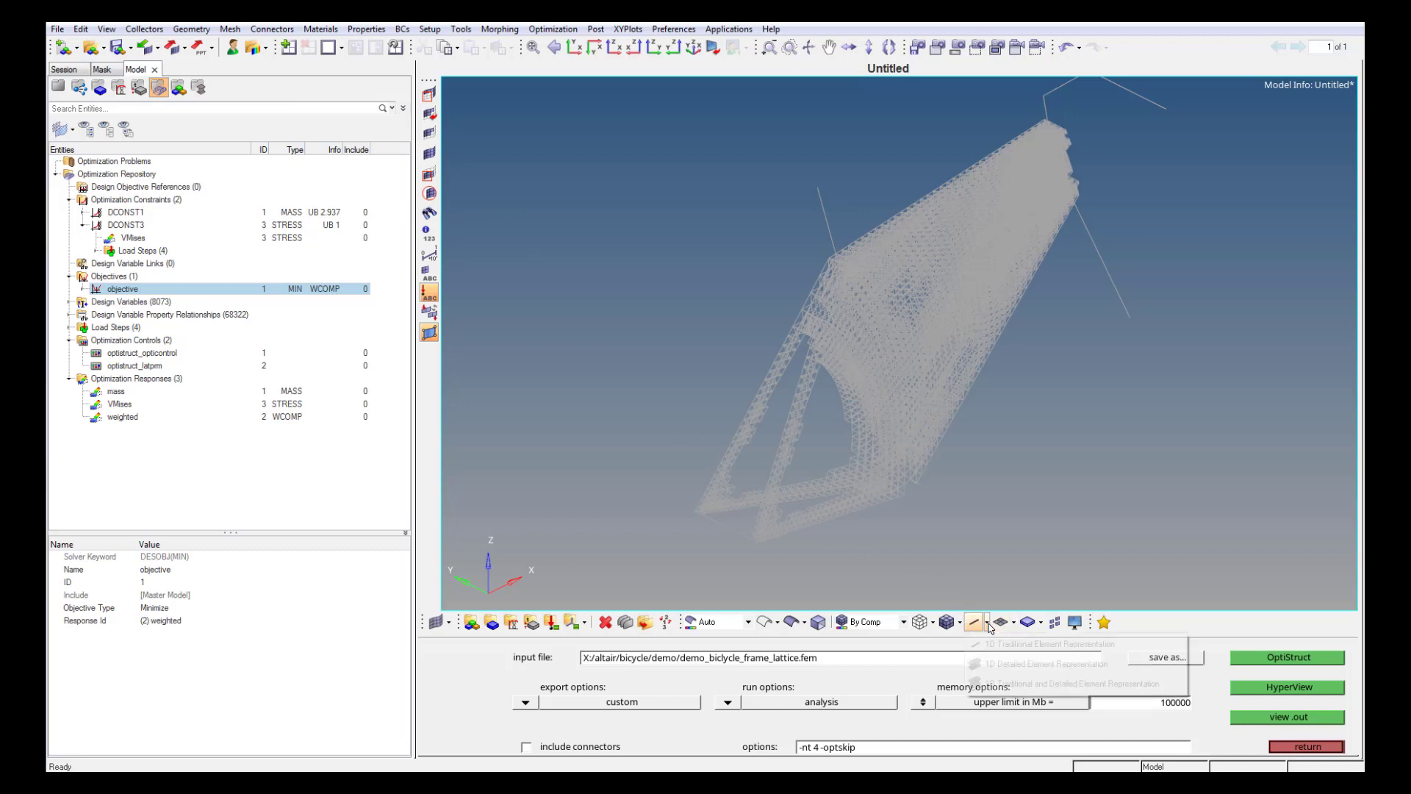
pyautogui.click(999, 664)
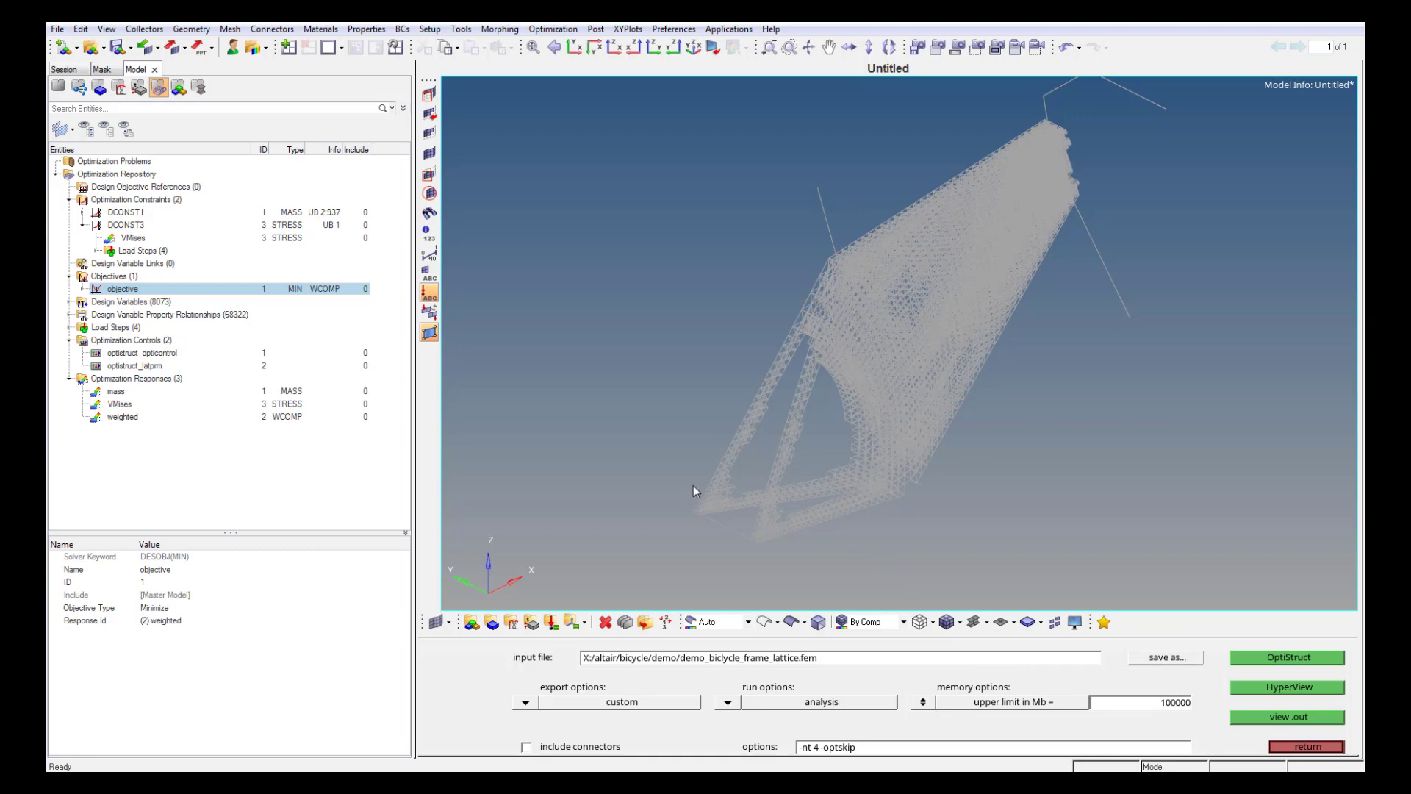
# Examine the beam thicknesses of the lattice around the rear axle and the rear stays.
pyautogui.scroll(-1, 690, 479)
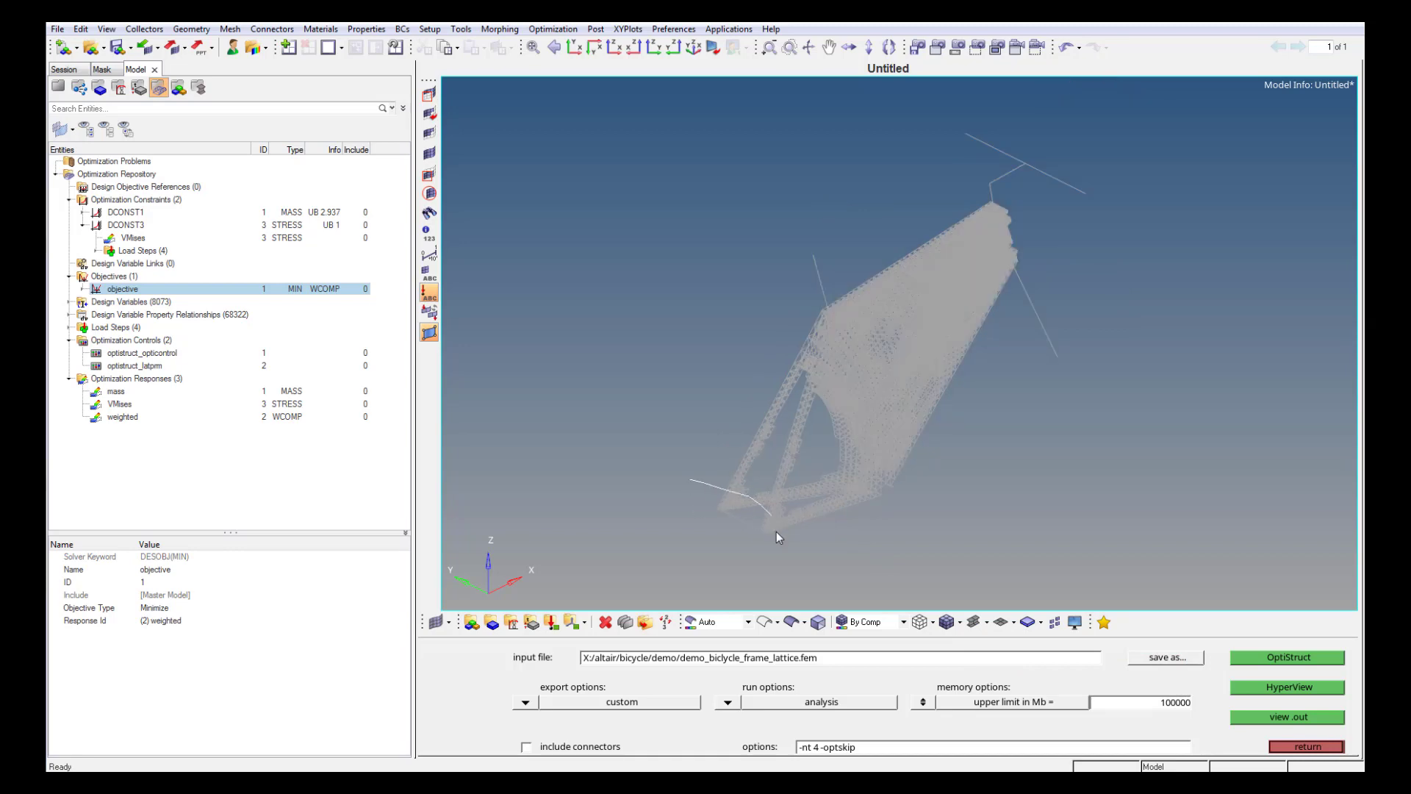
pyautogui.keyDown('ctrl'); pyautogui.moveTo(776, 531); pyautogui.dragTo(776, 541, button='middle'); pyautogui.keyUp('ctrl')
pyautogui.moveTo(835, 508)
pyautogui.keyDown('ctrl'); pyautogui.mouseDown(button='right')
pyautogui.moveTo(635, 443)
pyautogui.moveTo(616, 457)
pyautogui.mouseUp(button='right'); pyautogui.keyUp('ctrl')
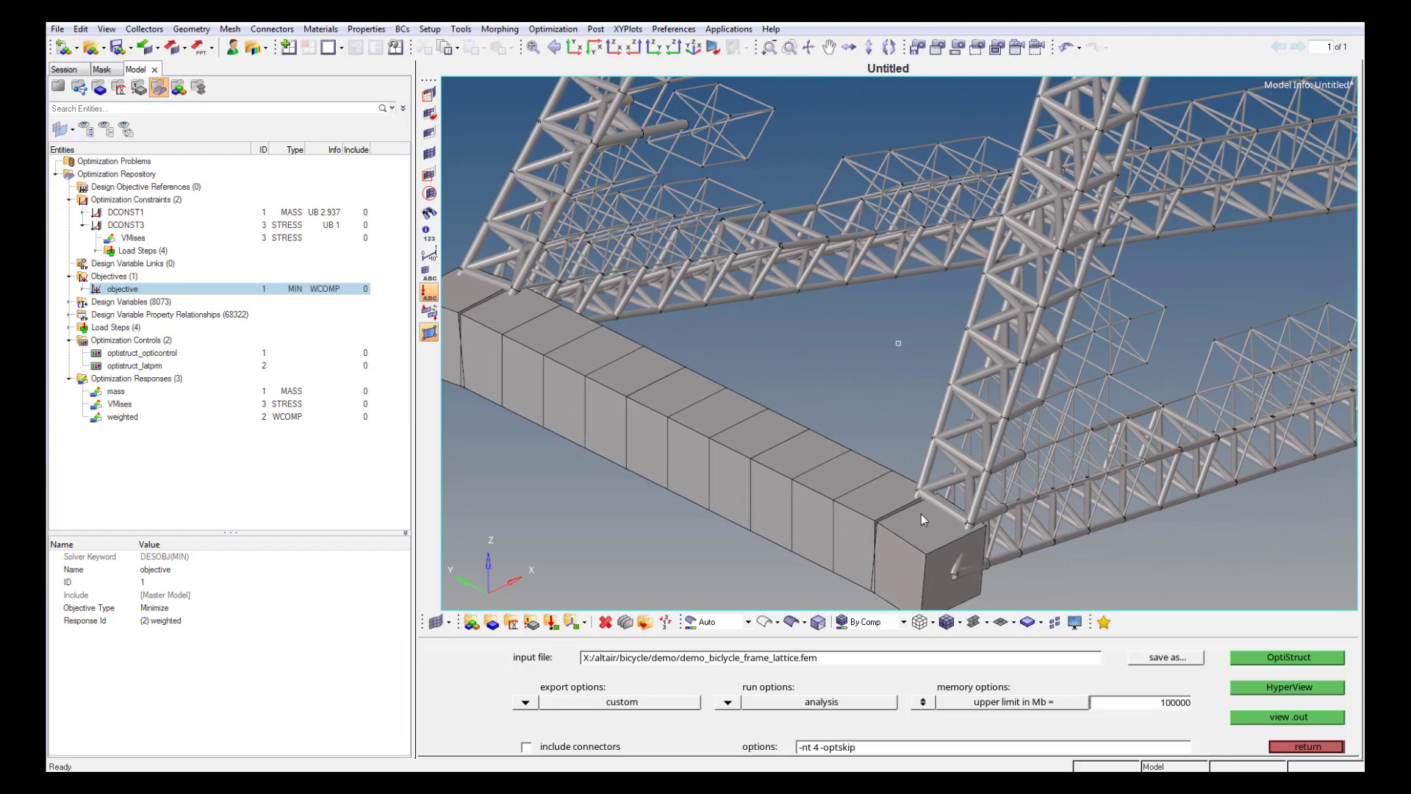
pyautogui.keyDown('ctrl'); pyautogui.moveTo(921, 514); pyautogui.dragTo(939, 500); pyautogui.keyUp('ctrl')
pyautogui.keyDown('ctrl'); pyautogui.moveTo(938, 500); pyautogui.dragTo(573, 481, button='right'); pyautogui.keyUp('ctrl')
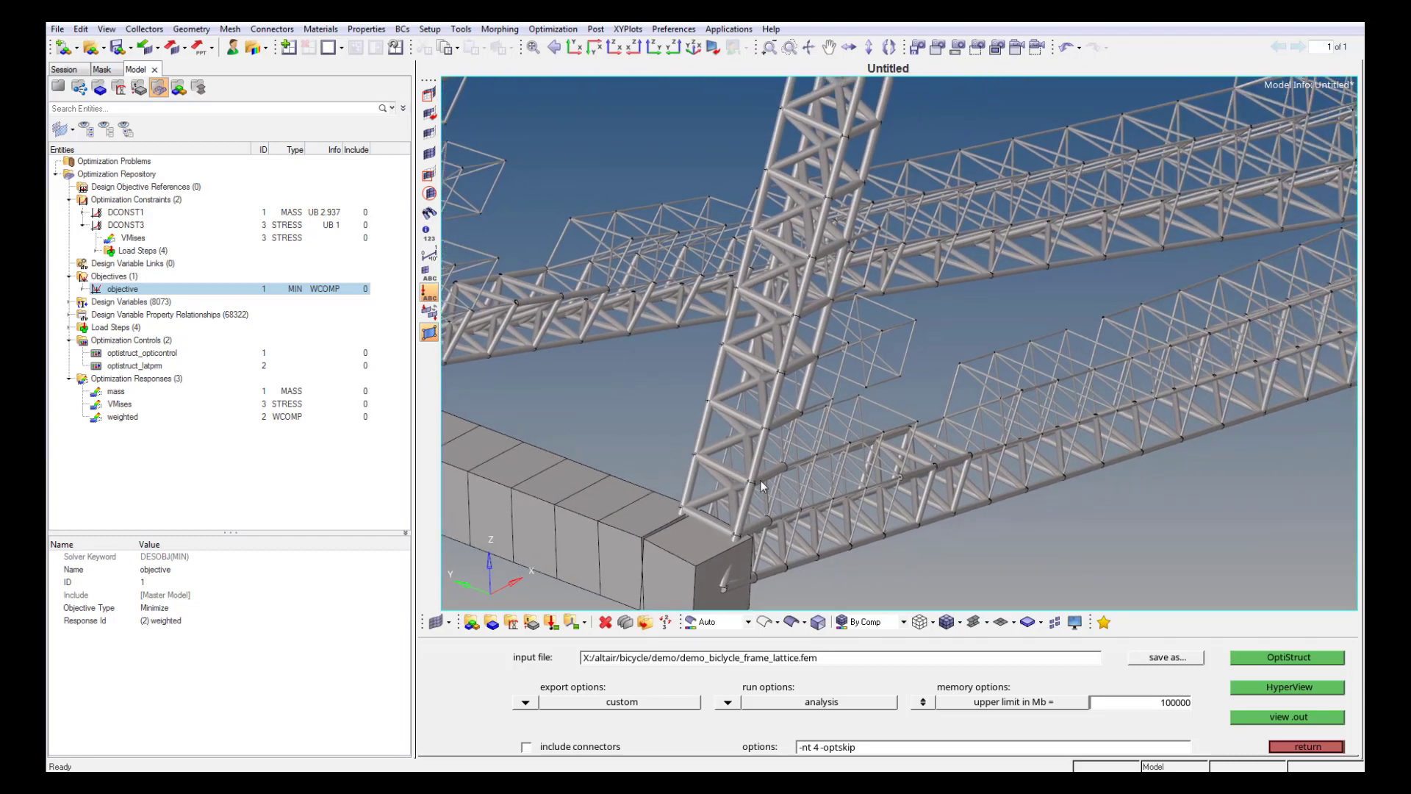
pyautogui.press('f')
pyautogui.moveTo(899, 468)
pyautogui.keyDown('ctrl'); pyautogui.mouseDown(button='middle')
pyautogui.moveTo(869, 492)
pyautogui.moveTo(904, 489)
pyautogui.mouseUp(button='middle'); pyautogui.keyUp('ctrl')
pyautogui.keyDown('ctrl'); pyautogui.moveTo(920, 485); pyautogui.dragTo(898, 465); pyautogui.keyUp('ctrl')
pyautogui.keyDown('ctrl'); pyautogui.moveTo(898, 465); pyautogui.dragTo(932, 341, button='right'); pyautogui.keyUp('ctrl')
pyautogui.keyDown('ctrl'); pyautogui.scroll(-6, 932, 341); pyautogui.keyUp('ctrl')
pyautogui.keyDown('ctrl'); pyautogui.moveTo(929, 350); pyautogui.dragTo(813, 345); pyautogui.keyUp('ctrl')
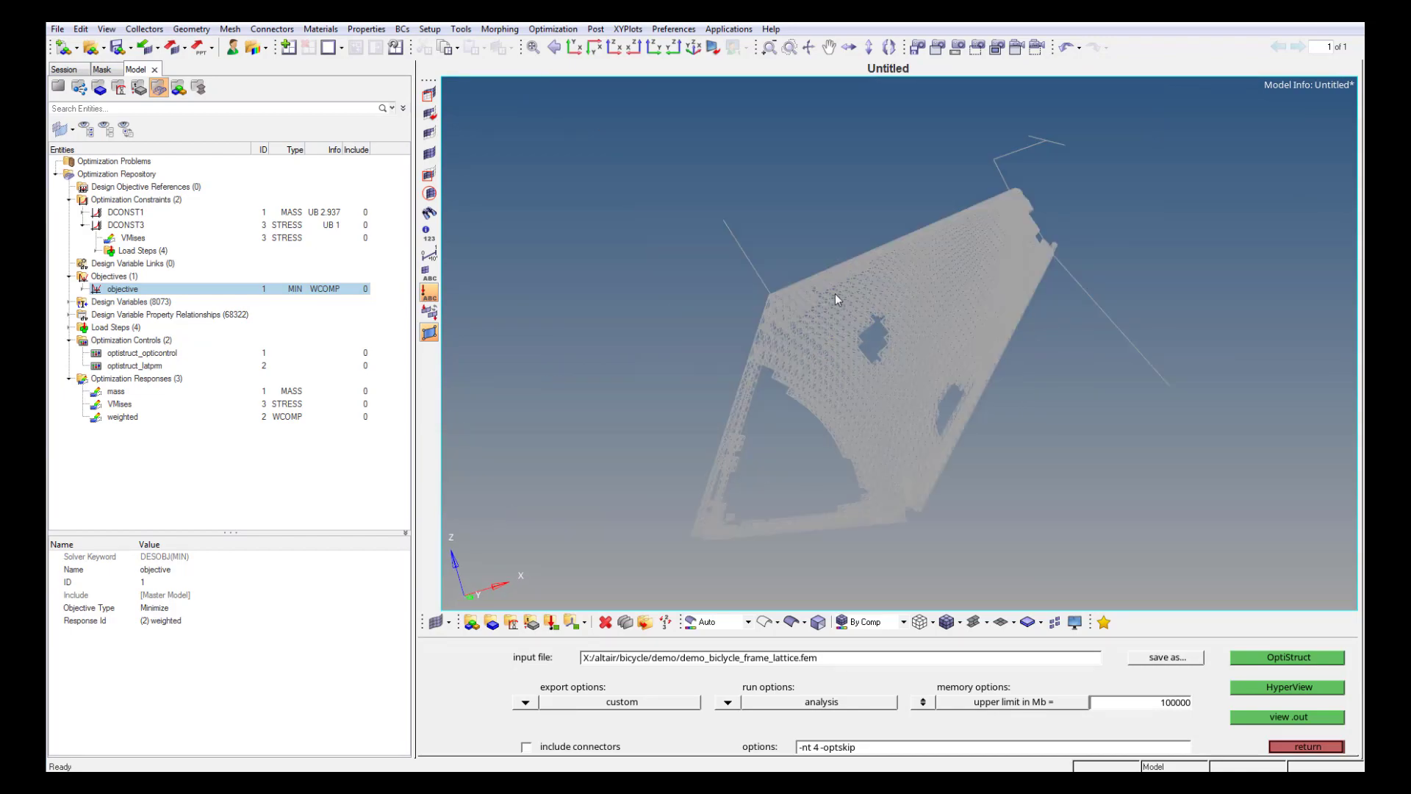
# Examine the lattice beam diameters around the seat tube joint and the front end of the frame.
pyautogui.scroll(10, 765, 303)
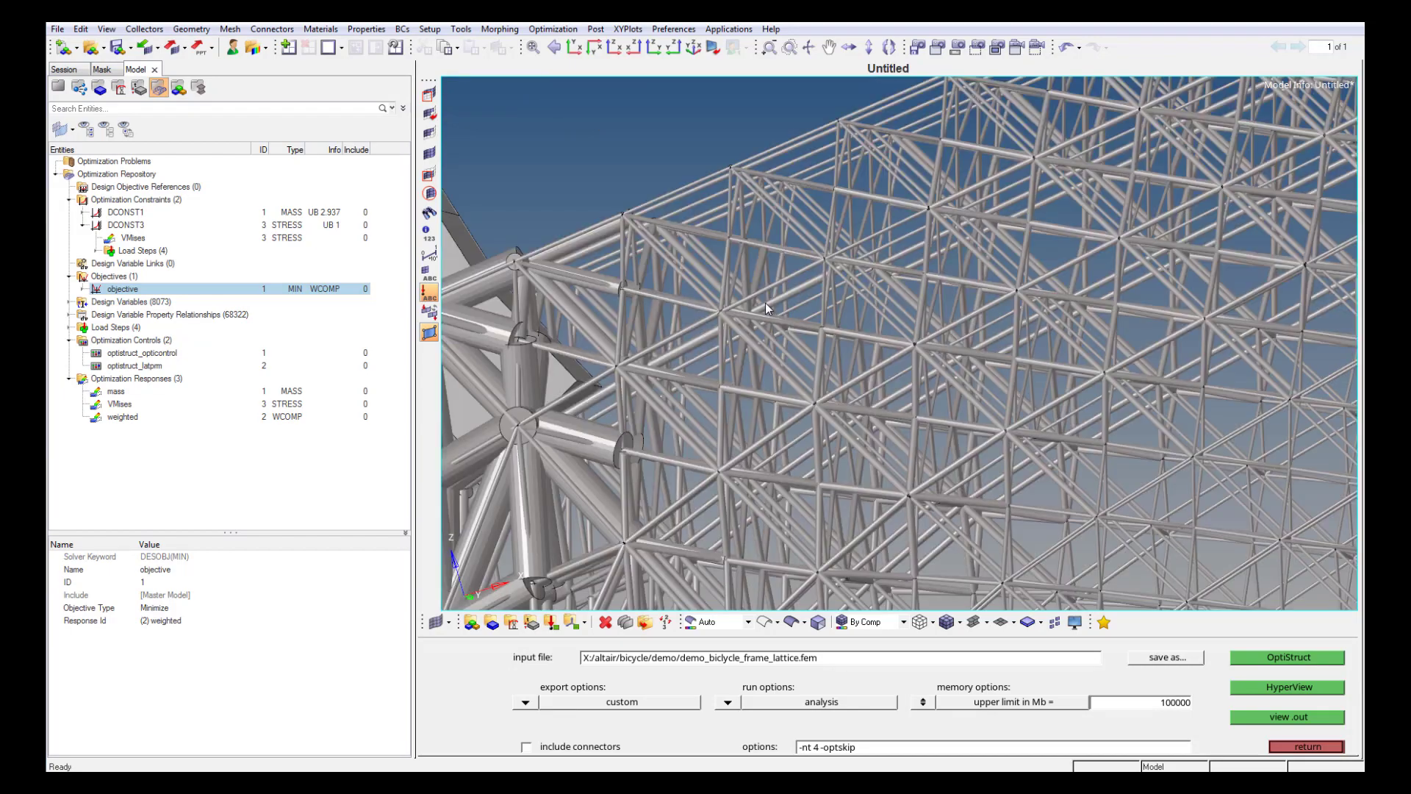
pyautogui.scroll(2, 765, 303)
pyautogui.keyDown('ctrl'); pyautogui.moveTo(769, 325); pyautogui.dragTo(923, 382); pyautogui.keyUp('ctrl')
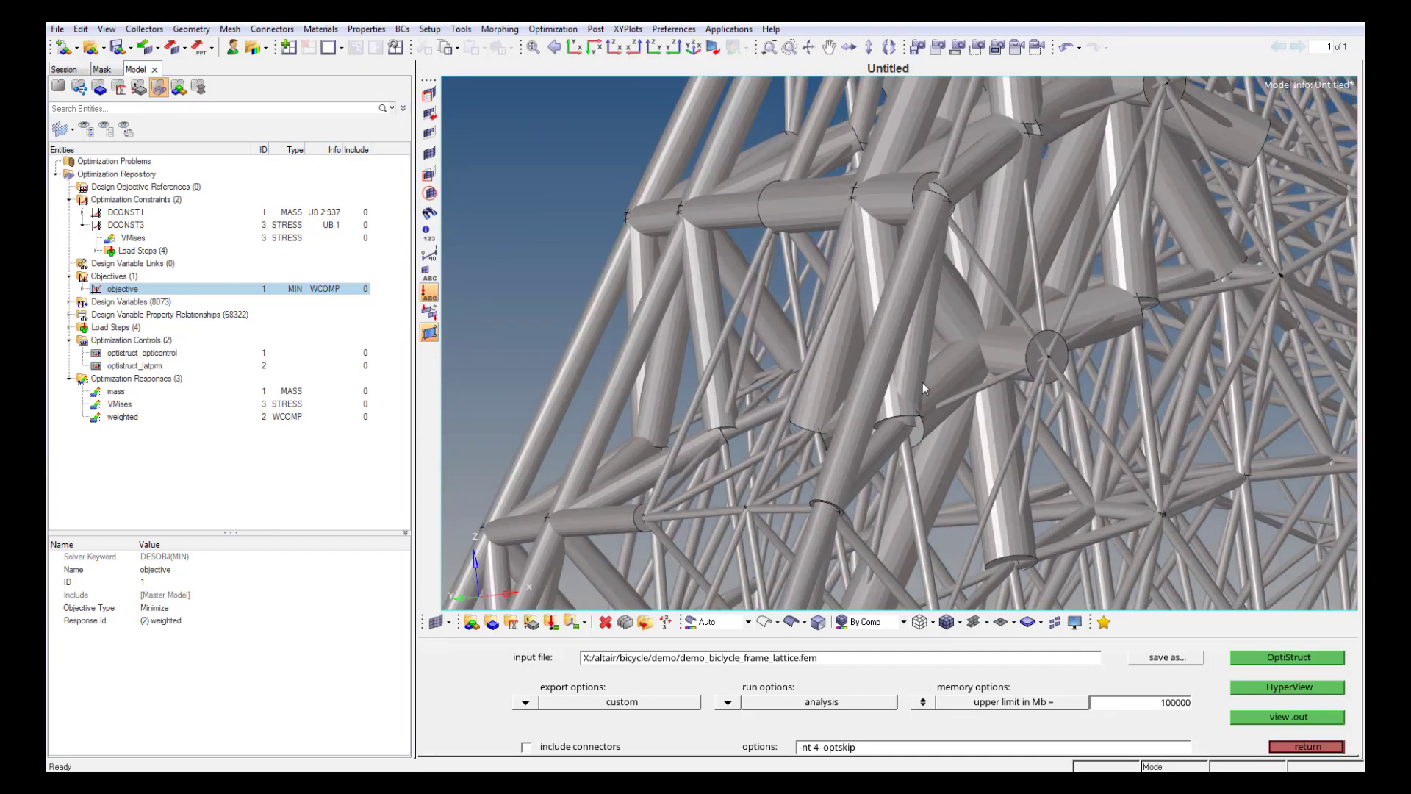
pyautogui.scroll(-5, 923, 381)
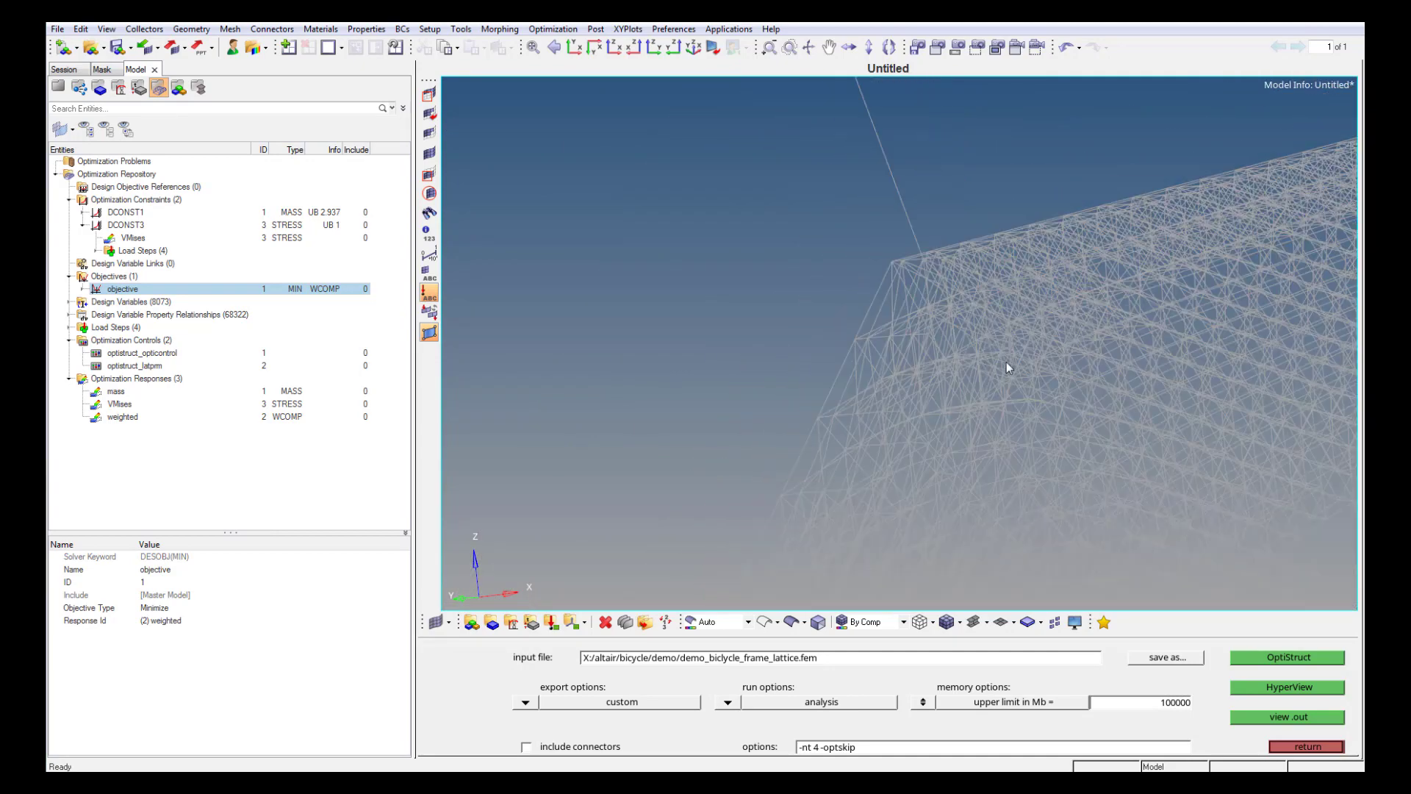
pyautogui.scroll(-6, 1006, 363)
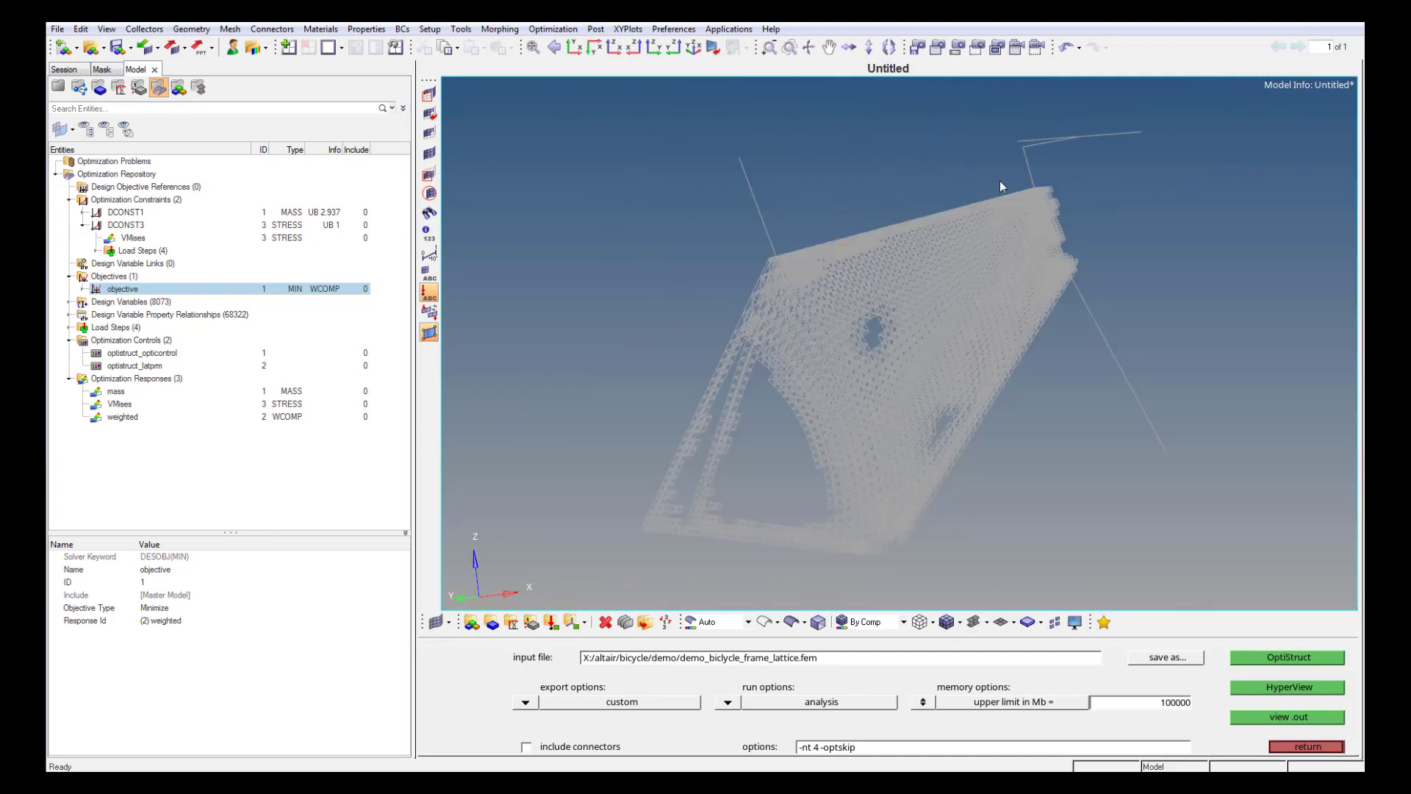
pyautogui.scroll(5, 1073, 271)
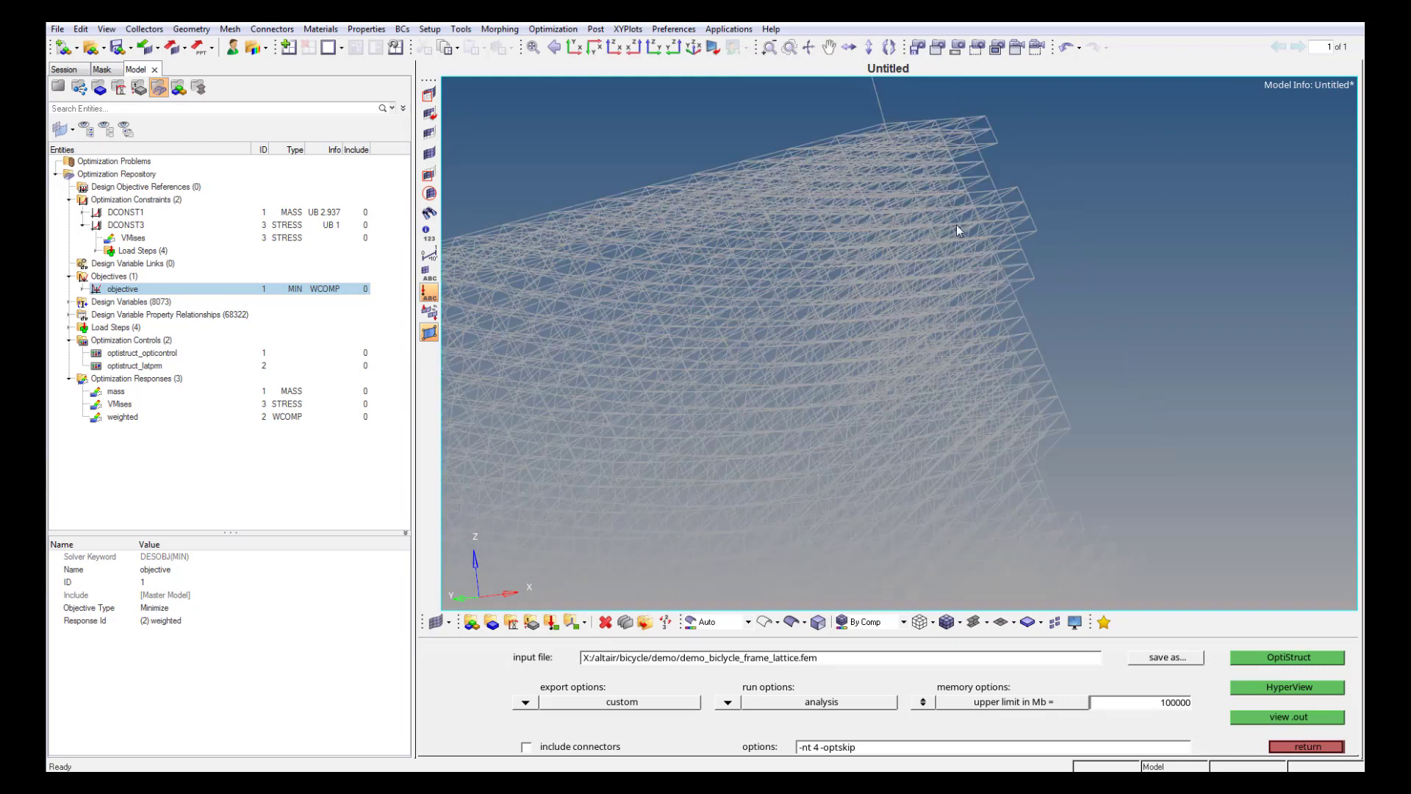
pyautogui.scroll(2, 916, 331)
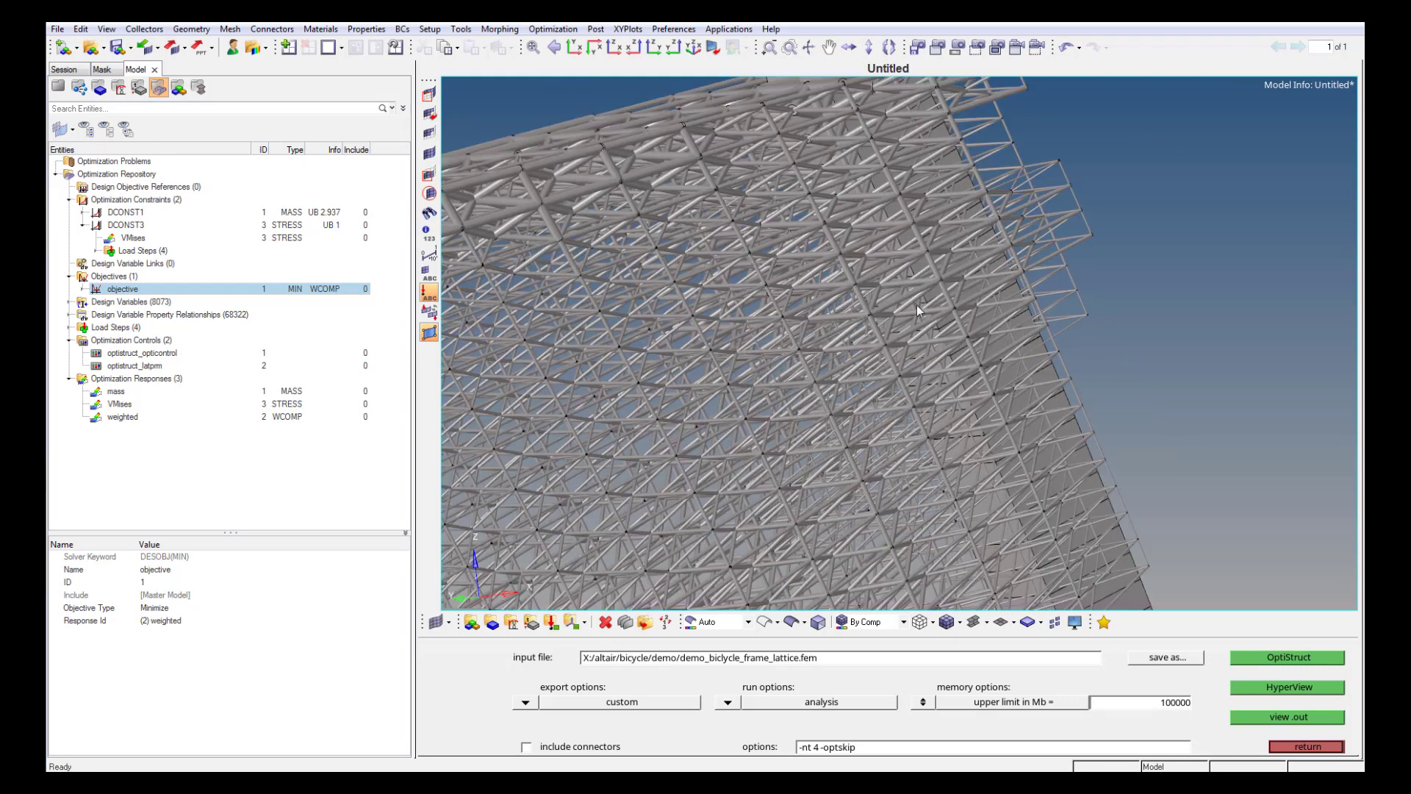
pyautogui.moveTo(915, 298)
pyautogui.keyDown('ctrl'); pyautogui.mouseDown()
pyautogui.moveTo(866, 276)
pyautogui.moveTo(943, 345)
pyautogui.mouseUp(); pyautogui.keyUp('ctrl')
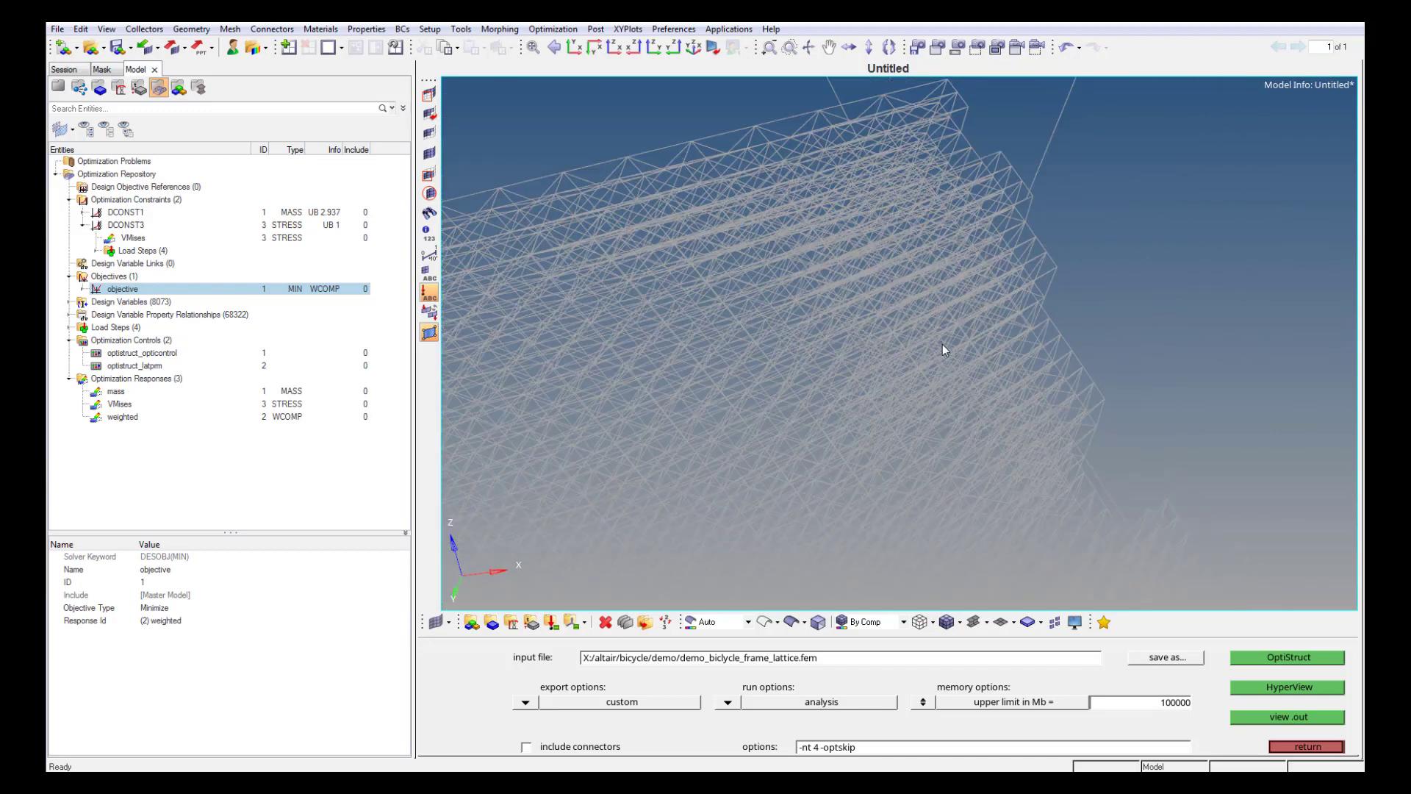
# Fit the whole frame in view and run OptiStruct on demo_biclycle_frame_lattice.fem with the run option optimization, overwriting the existing file.
pyautogui.press('f')
pyautogui.press('Escape')
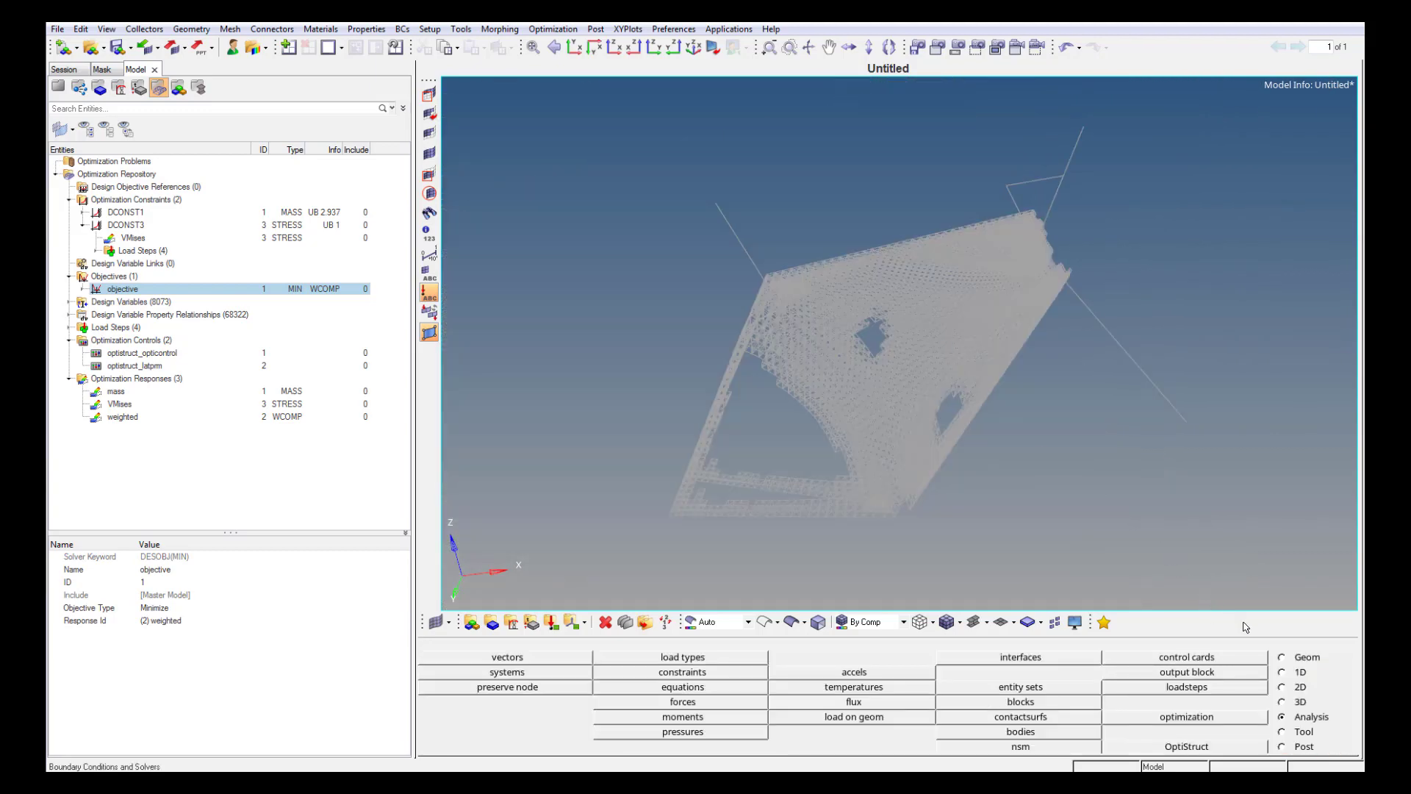
pyautogui.click(1217, 744)
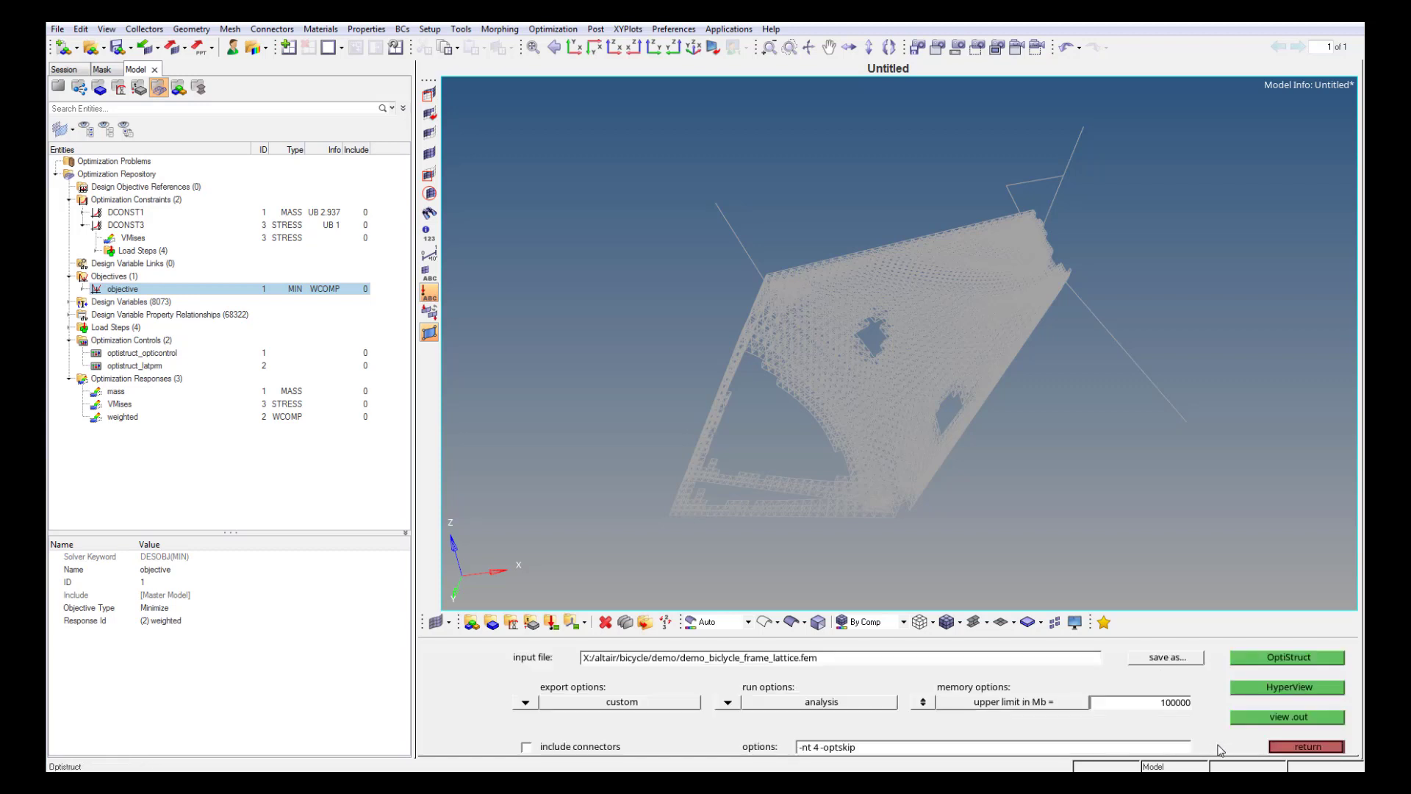
pyautogui.click(731, 702)
pyautogui.click(635, 687)
pyautogui.click(1259, 661)
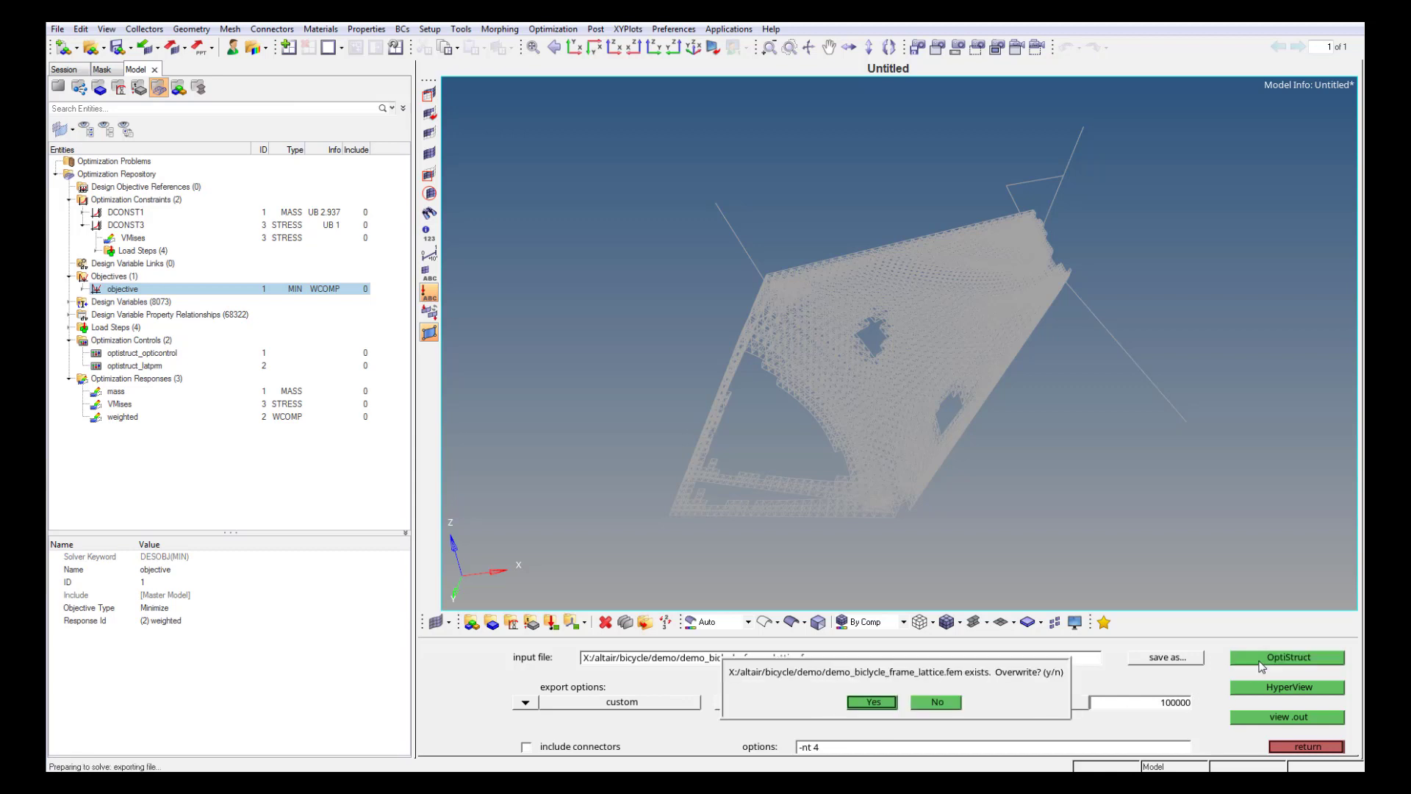
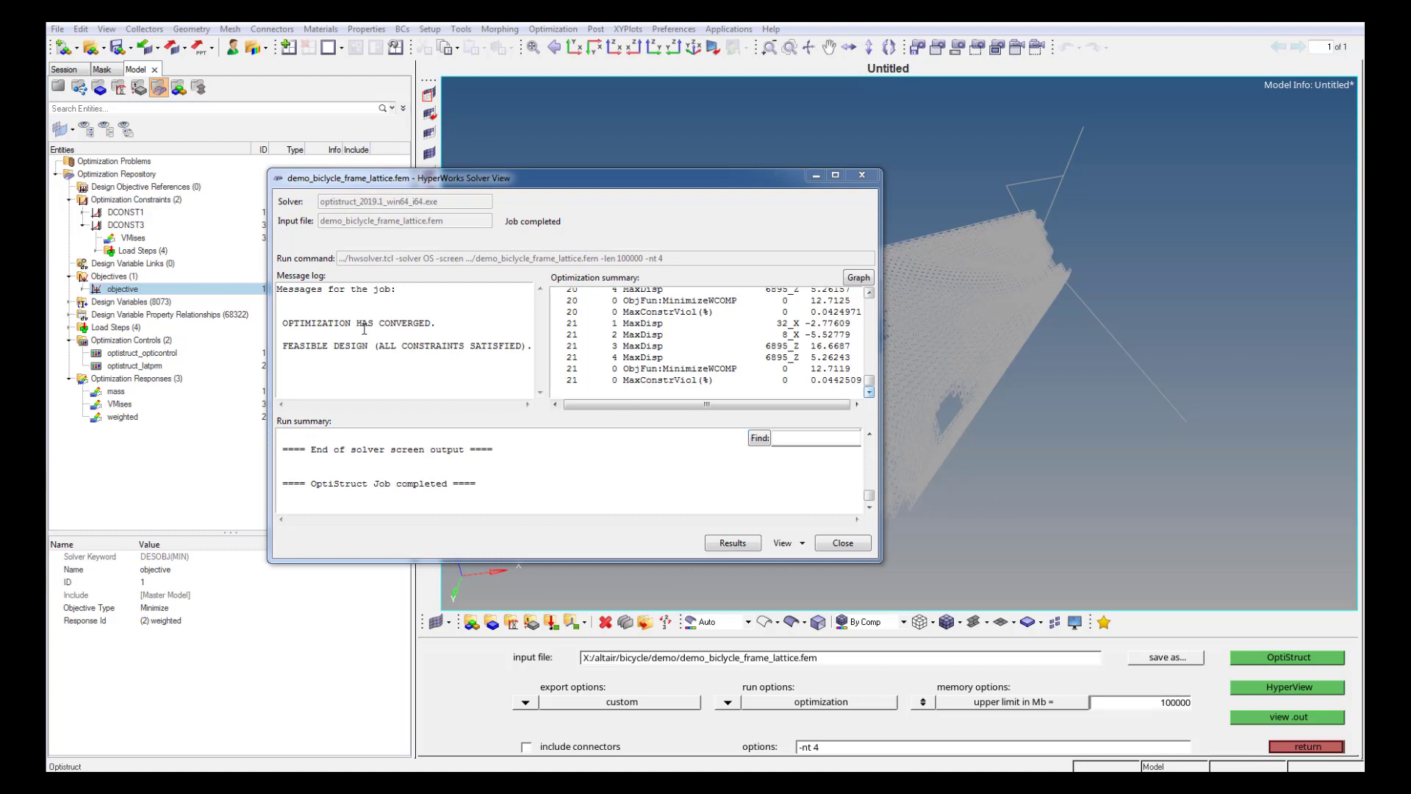
# Check the solver's convergence message and examine the MaxDisp convergence graphs for subcases 4, 3, 2 and 1.
pyautogui.moveTo(277, 322); pyautogui.dragTo(529, 355)
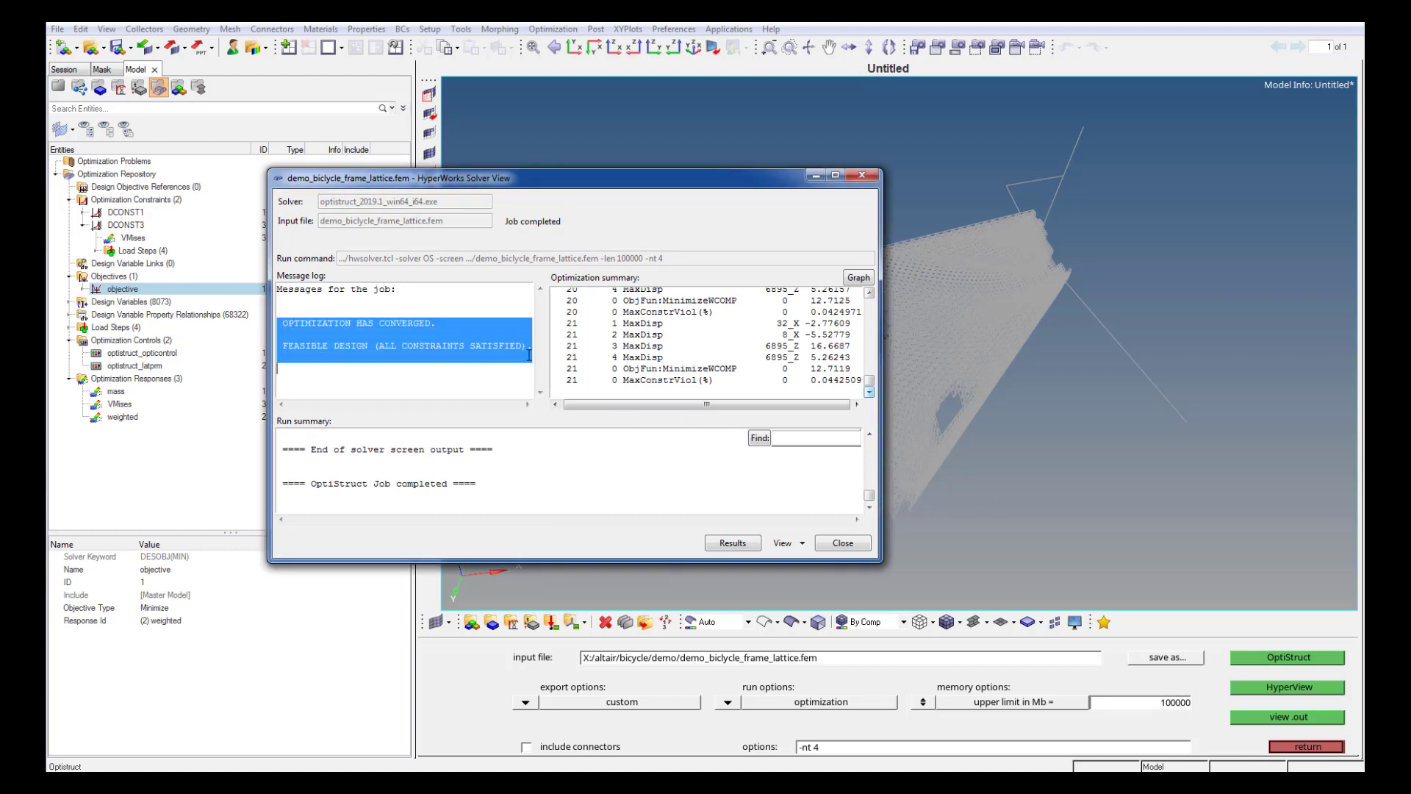
pyautogui.click(850, 285)
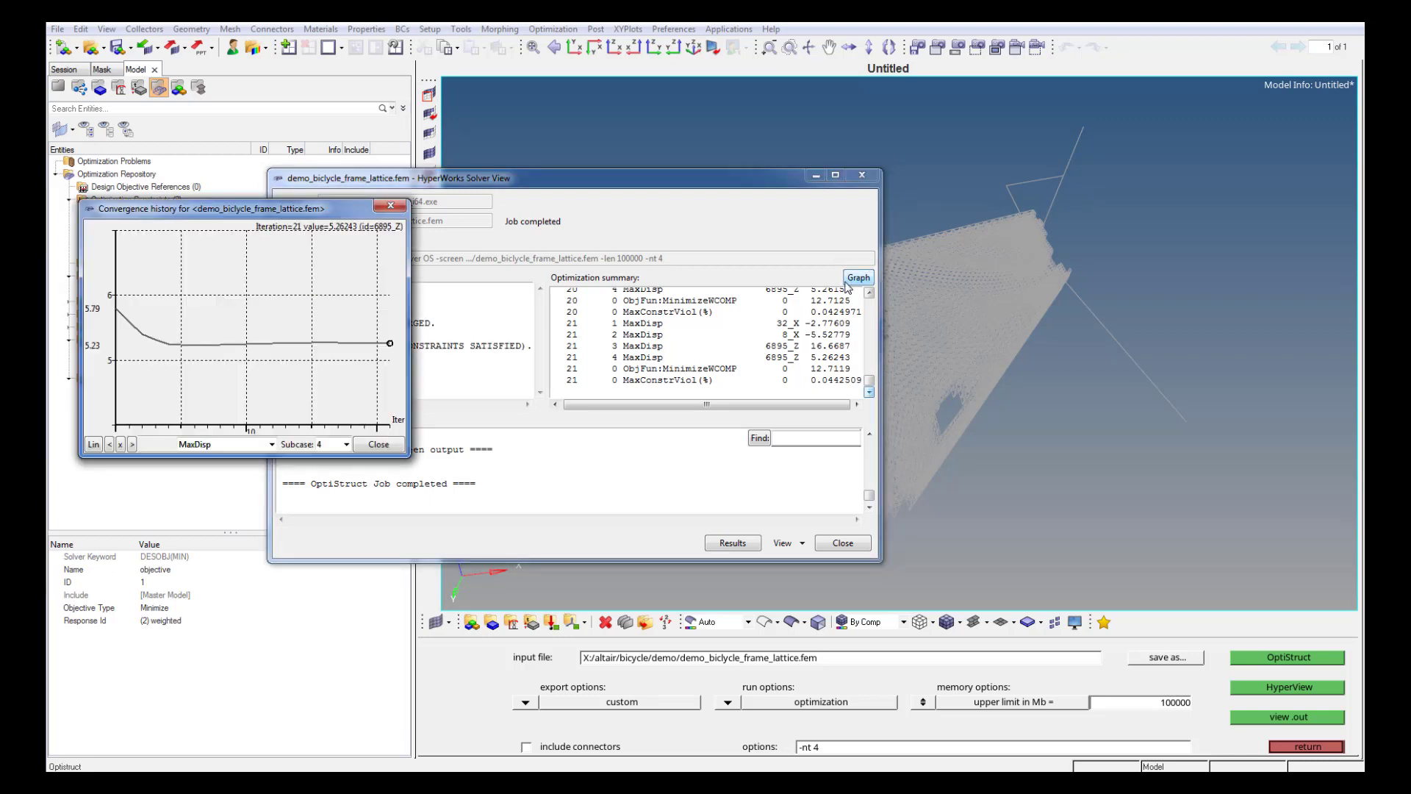
pyautogui.click(345, 444)
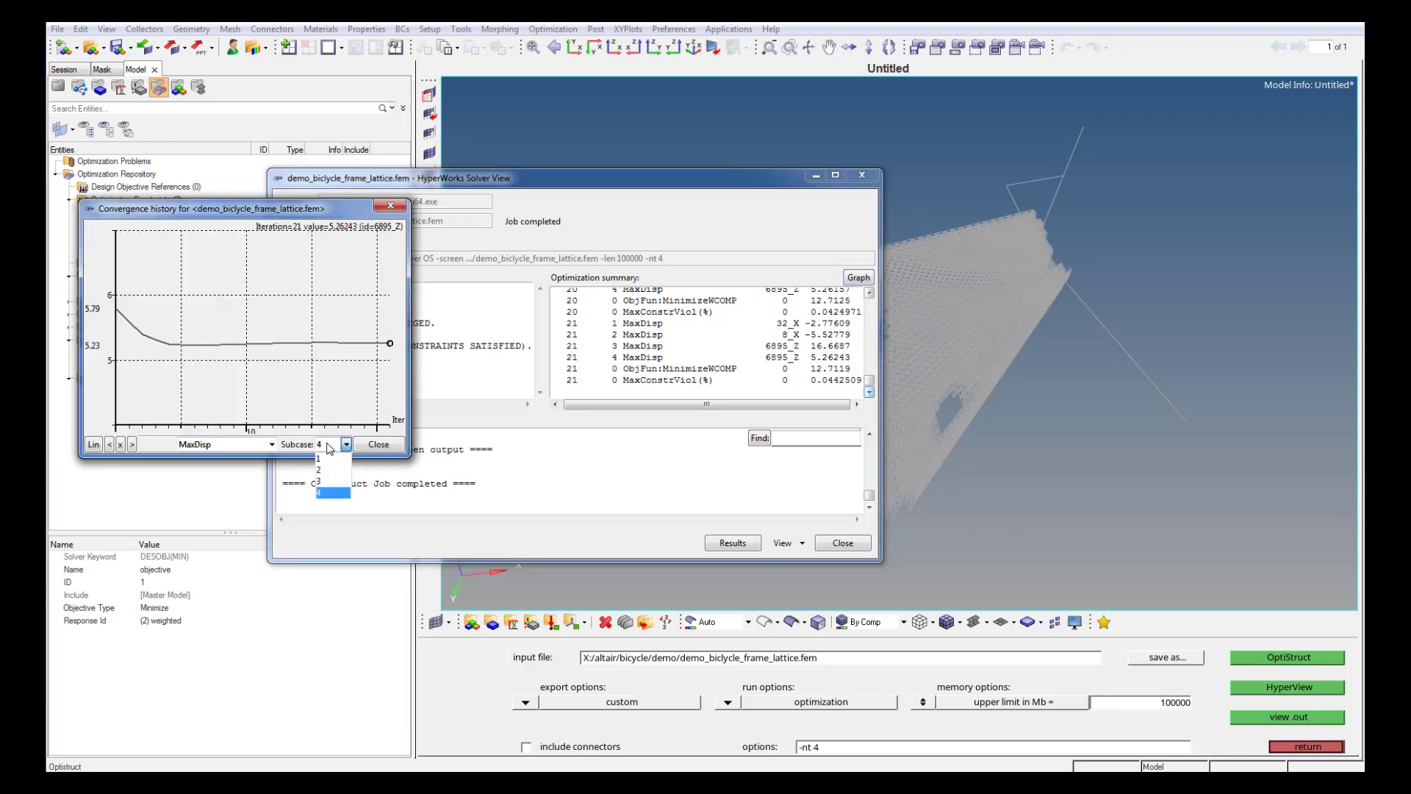
pyautogui.click(330, 481)
pyautogui.click(331, 444)
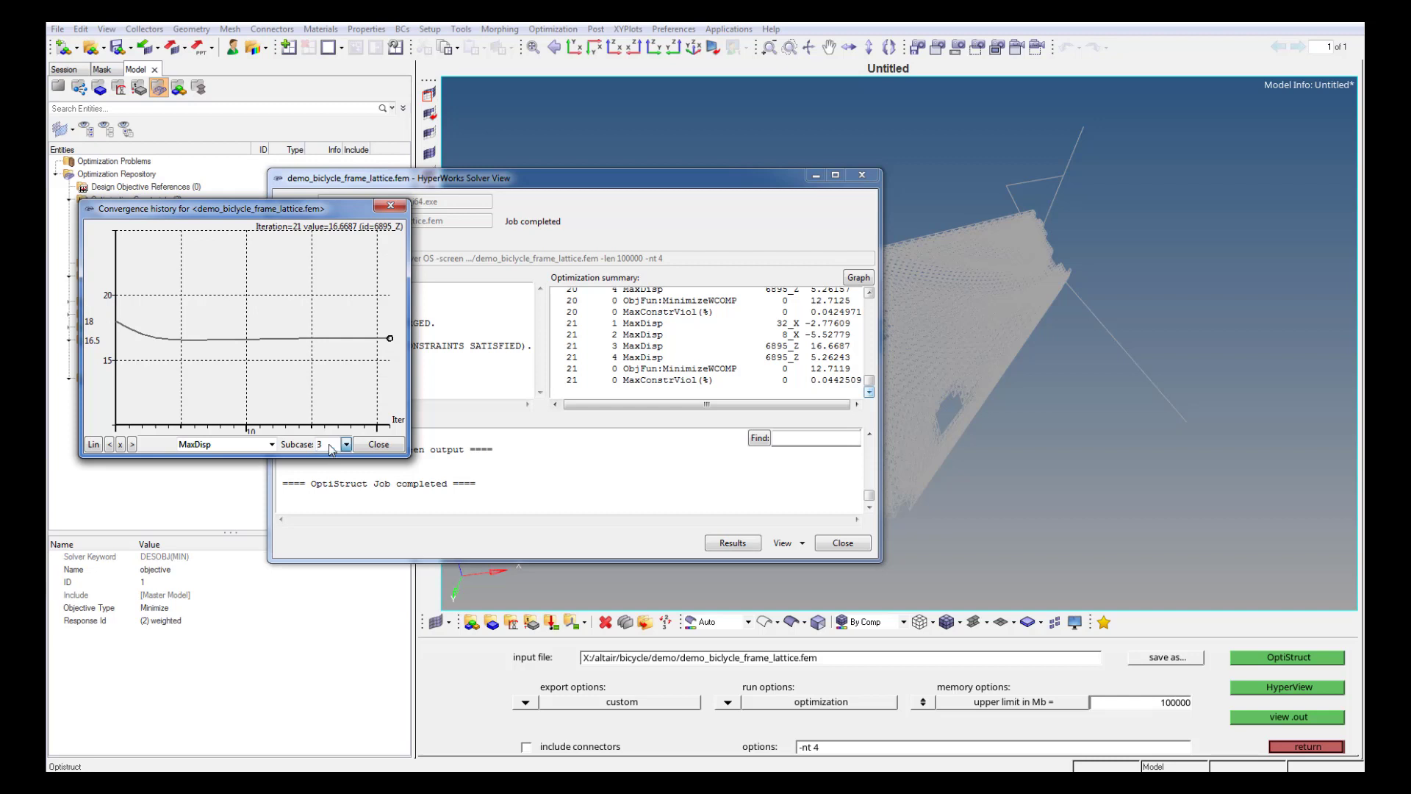
pyautogui.click(330, 470)
pyautogui.click(328, 445)
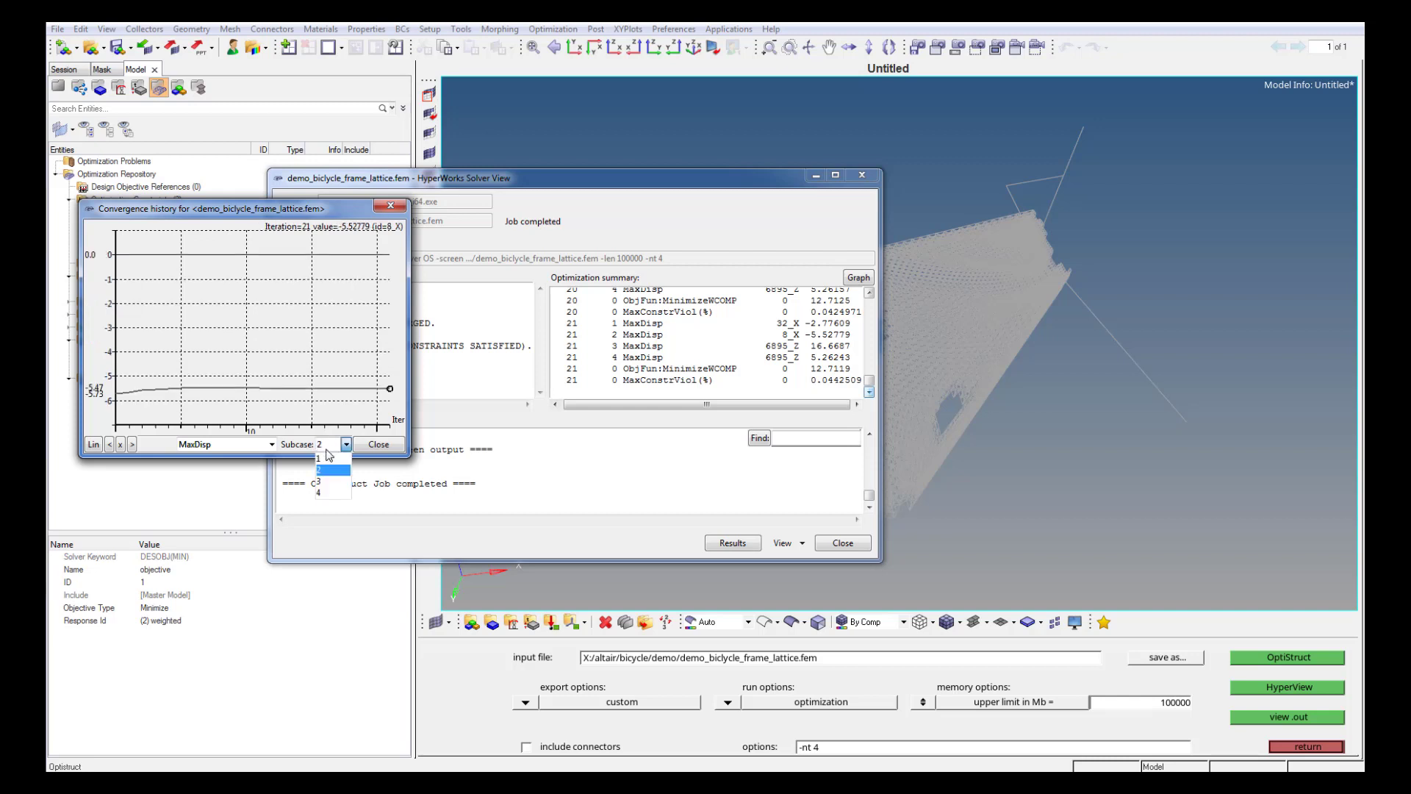
pyautogui.click(330, 457)
# Examine the convergence histories of the maximum constraint violation and the minimized WCOMP objective, and close the graph.
pyautogui.click(254, 446)
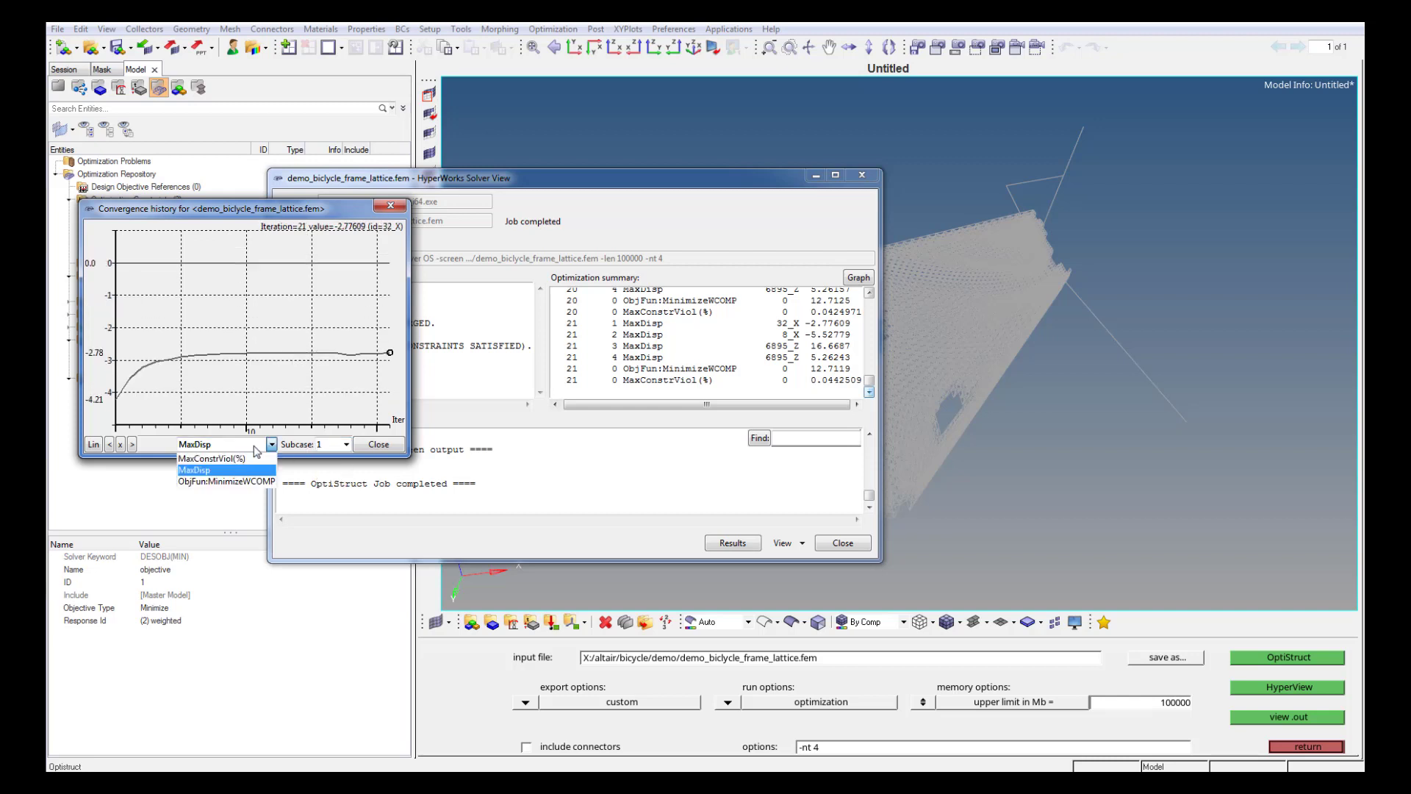
pyautogui.click(248, 458)
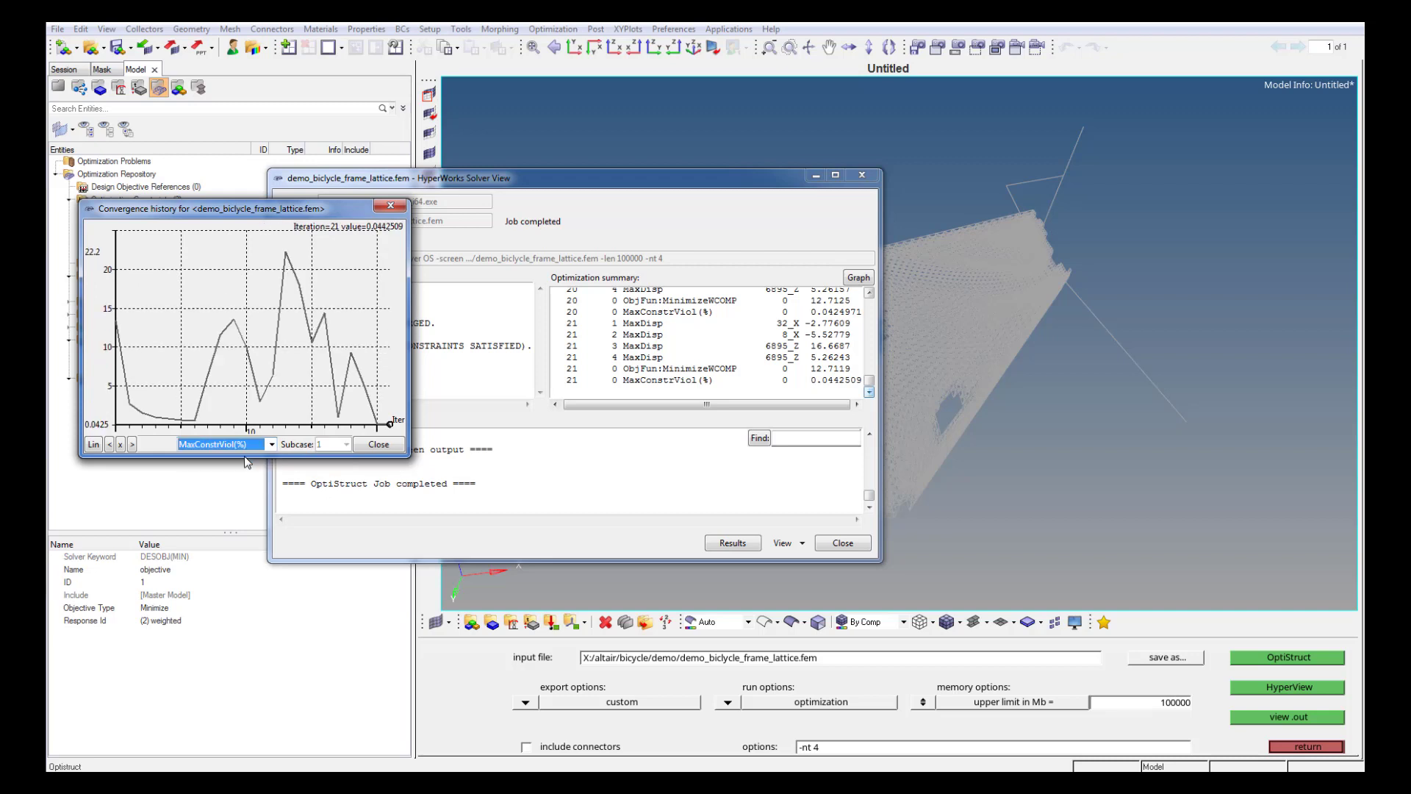
pyautogui.click(217, 446)
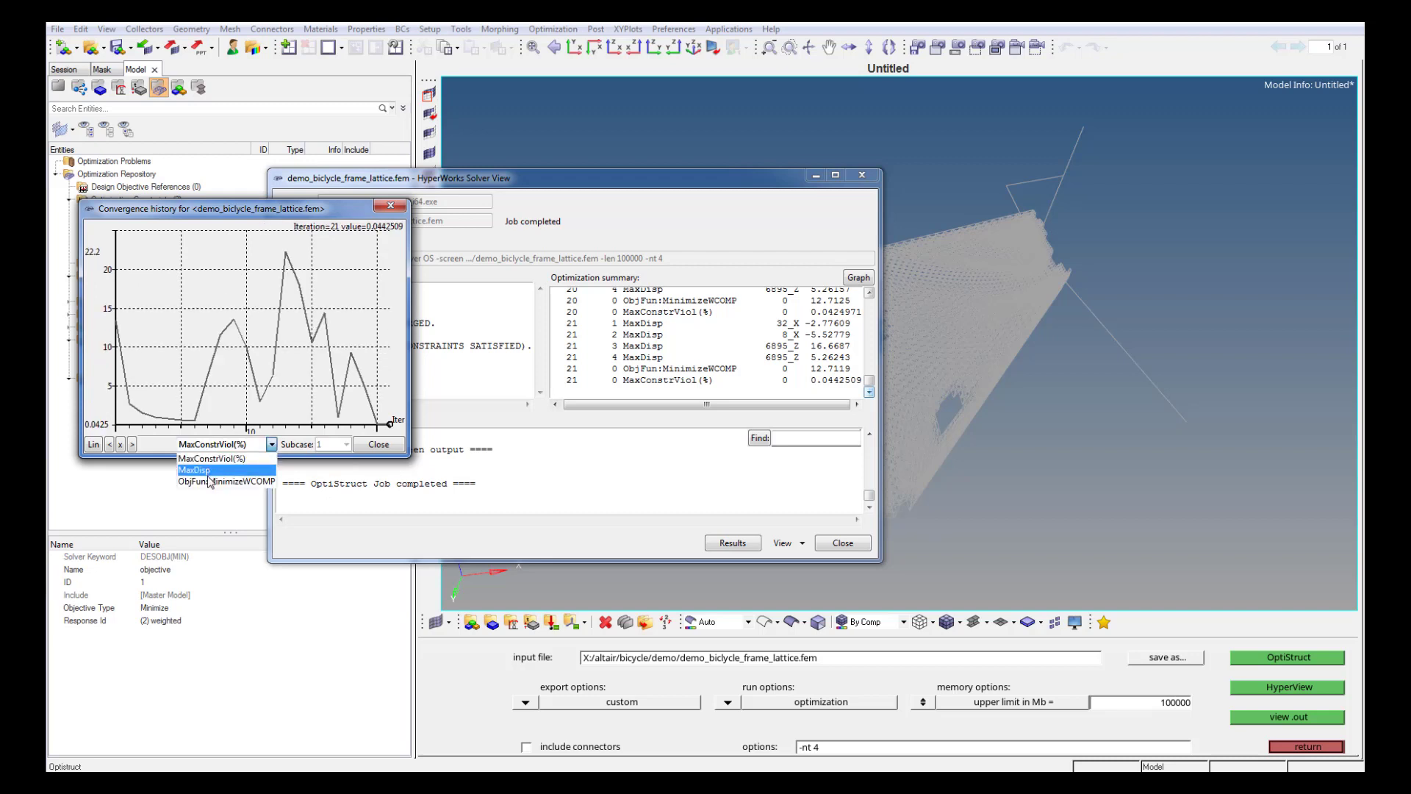
pyautogui.click(209, 481)
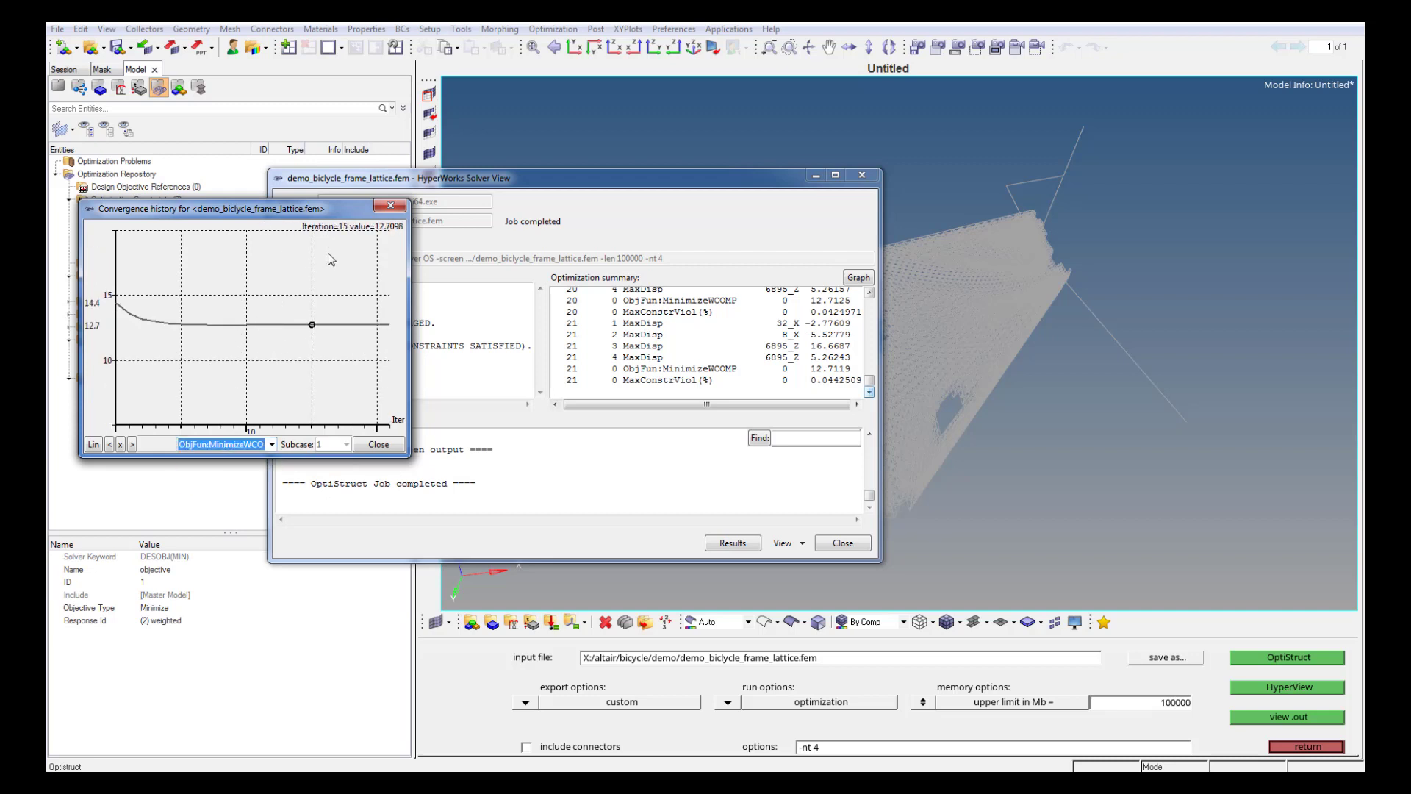
pyautogui.click(390, 206)
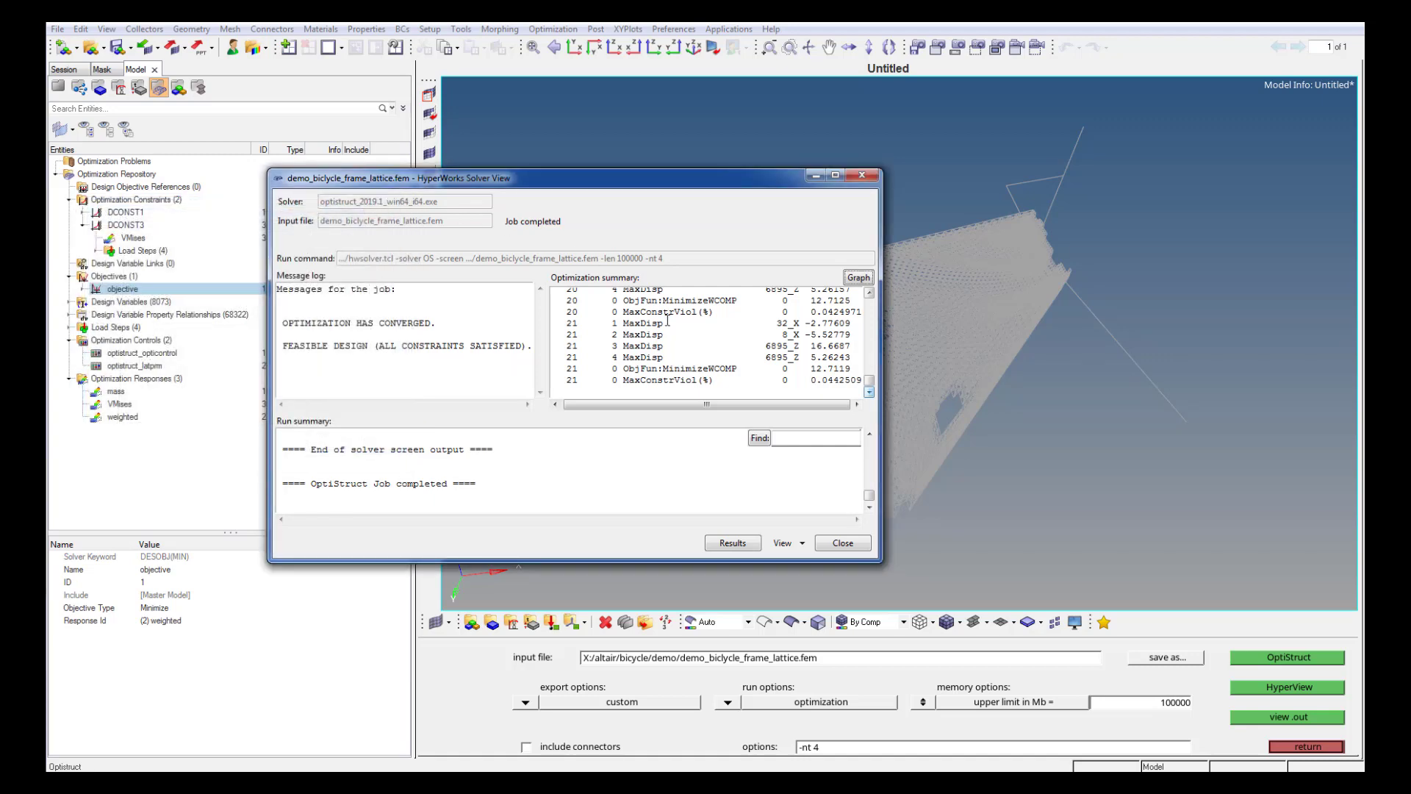
# Compare the final displacements and objective of the lattice optimization side by side with those of the demo_biclycle_frame.fem run.
pyautogui.moveTo(857, 369); pyautogui.dragTo(775, 324)
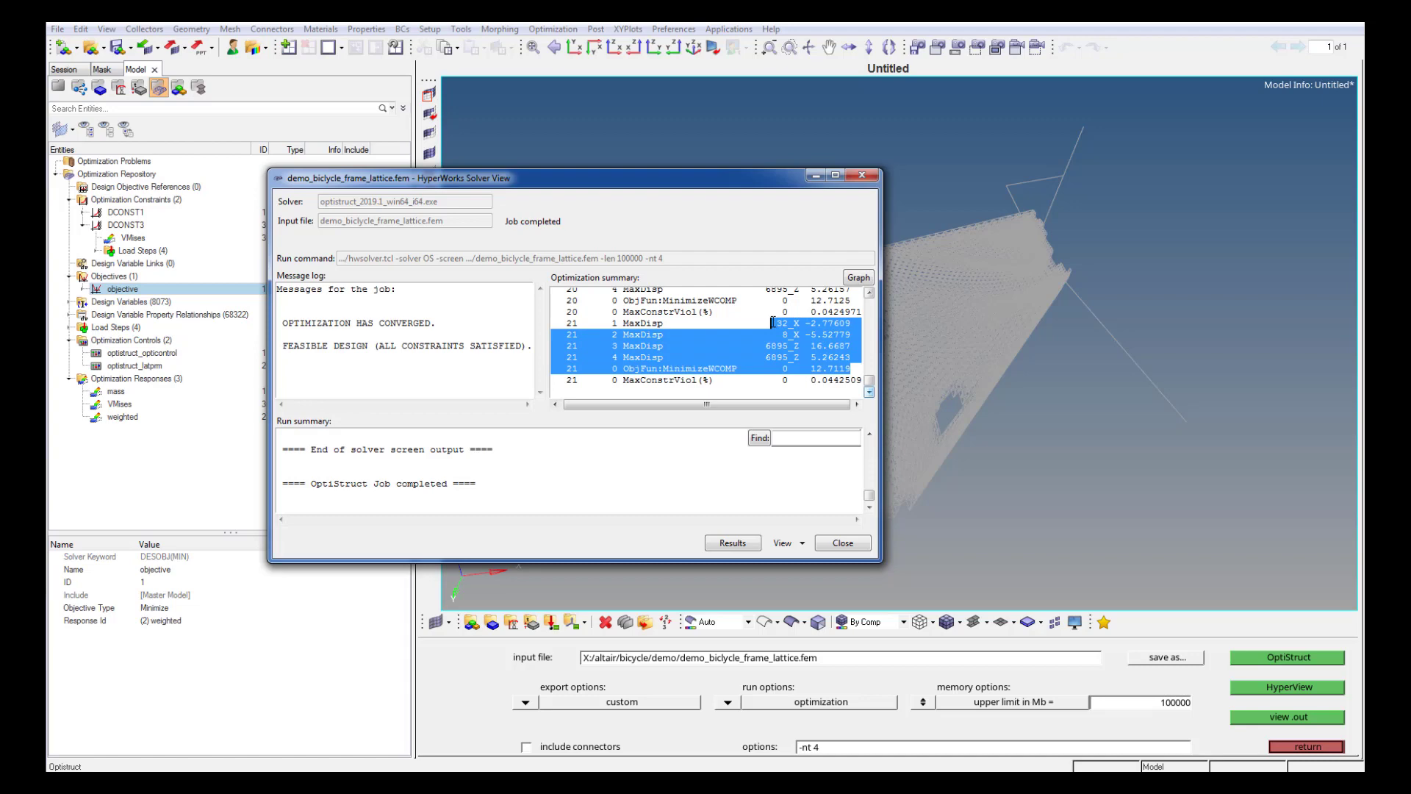
pyautogui.moveTo(731, 191); pyautogui.dragTo(985, 116)
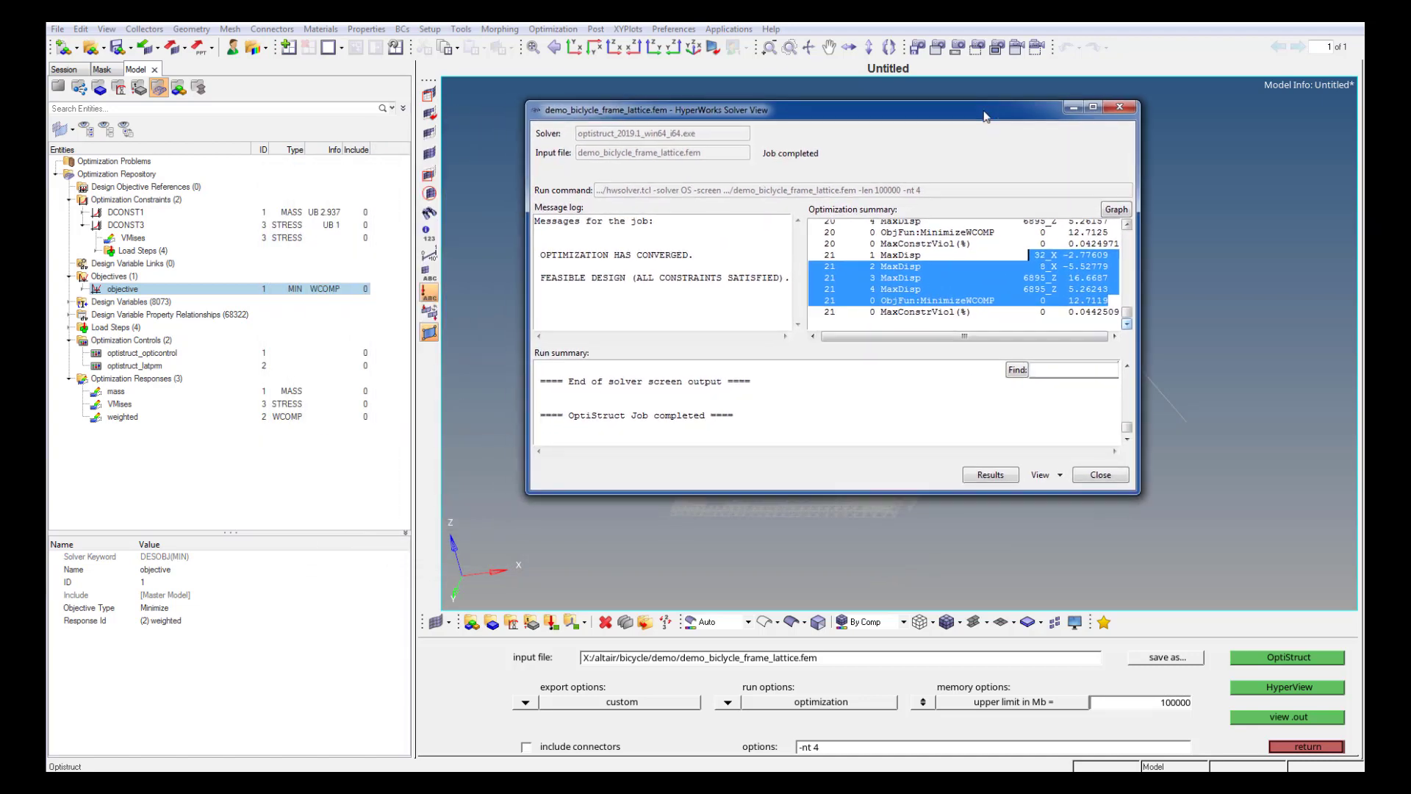
pyautogui.click(45, 509)
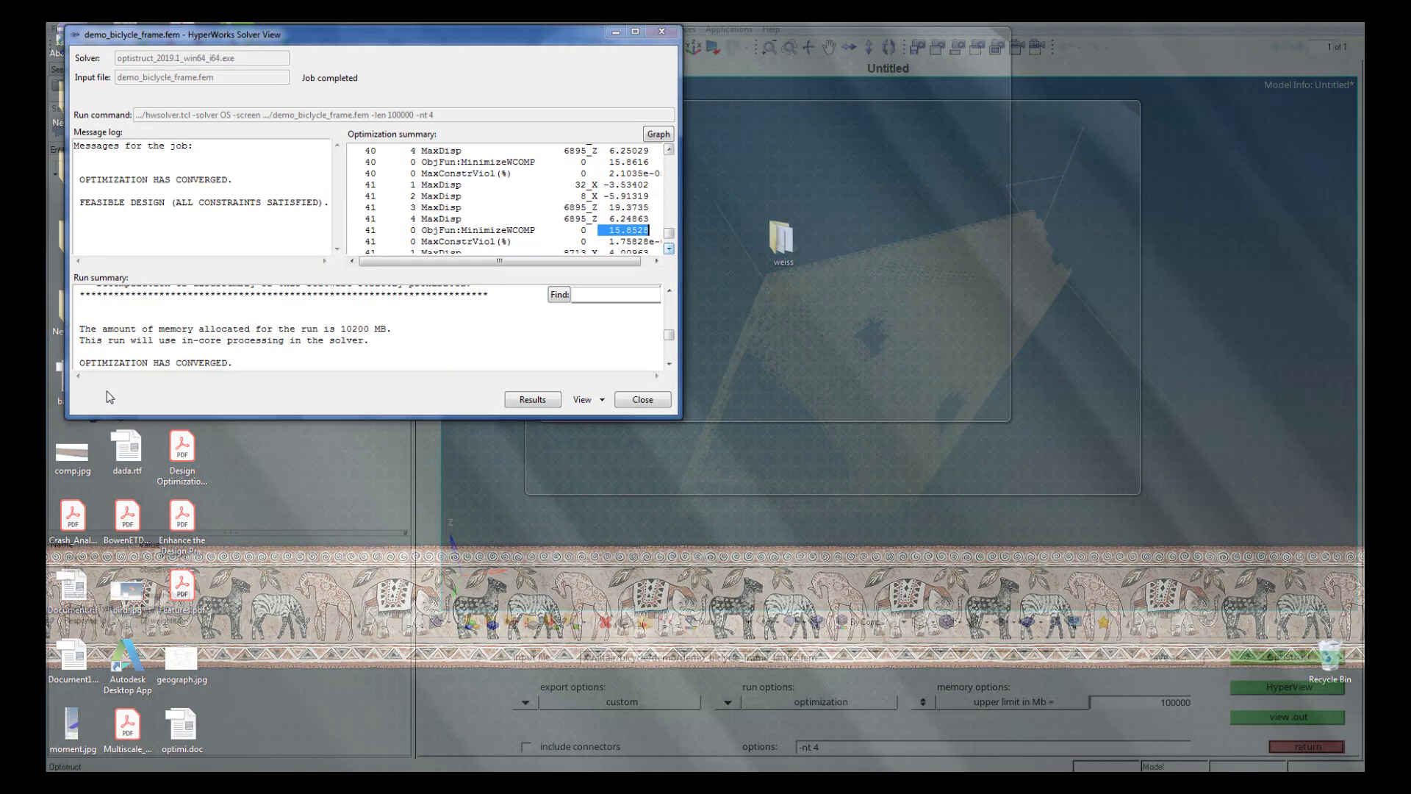
pyautogui.click(108, 397)
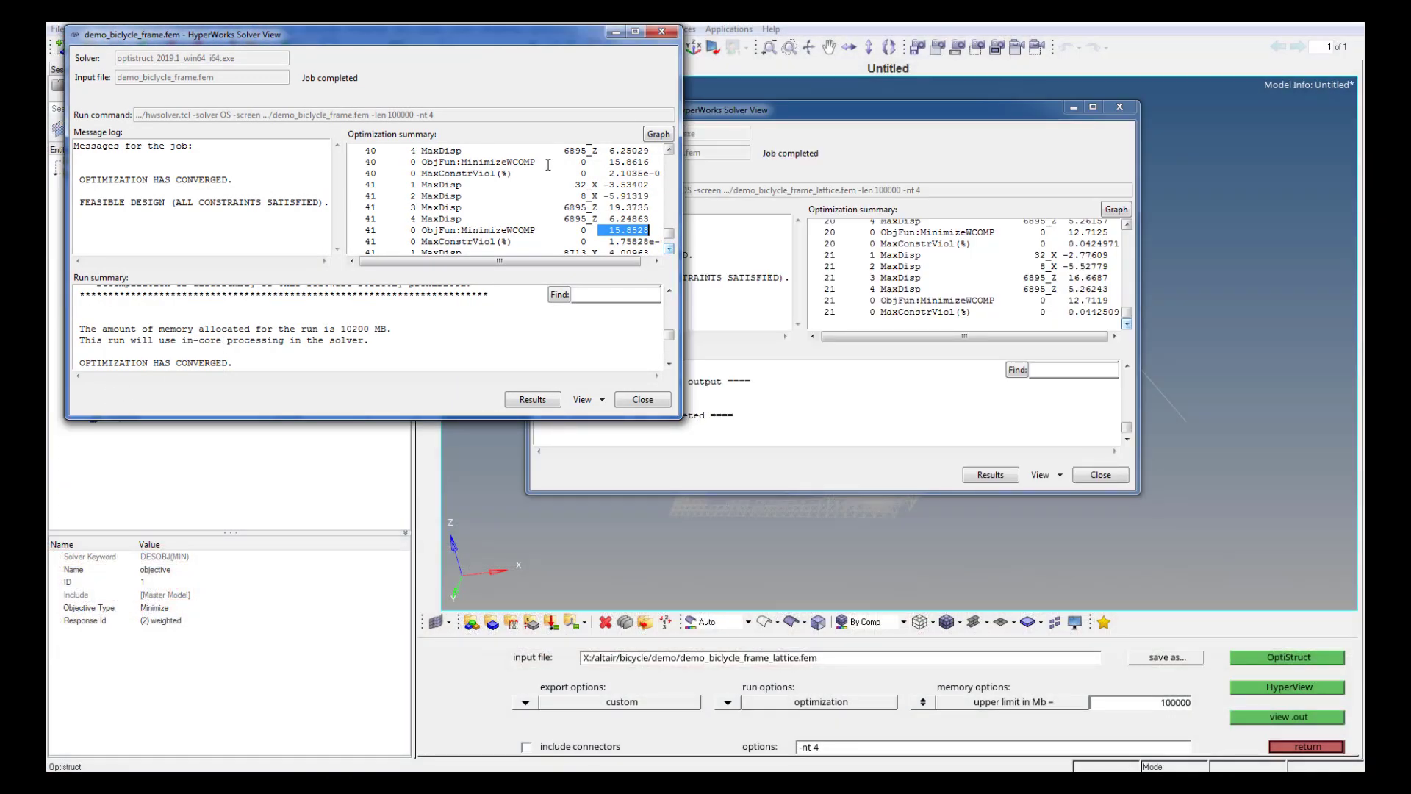
pyautogui.moveTo(797, 114); pyautogui.dragTo(977, 72)
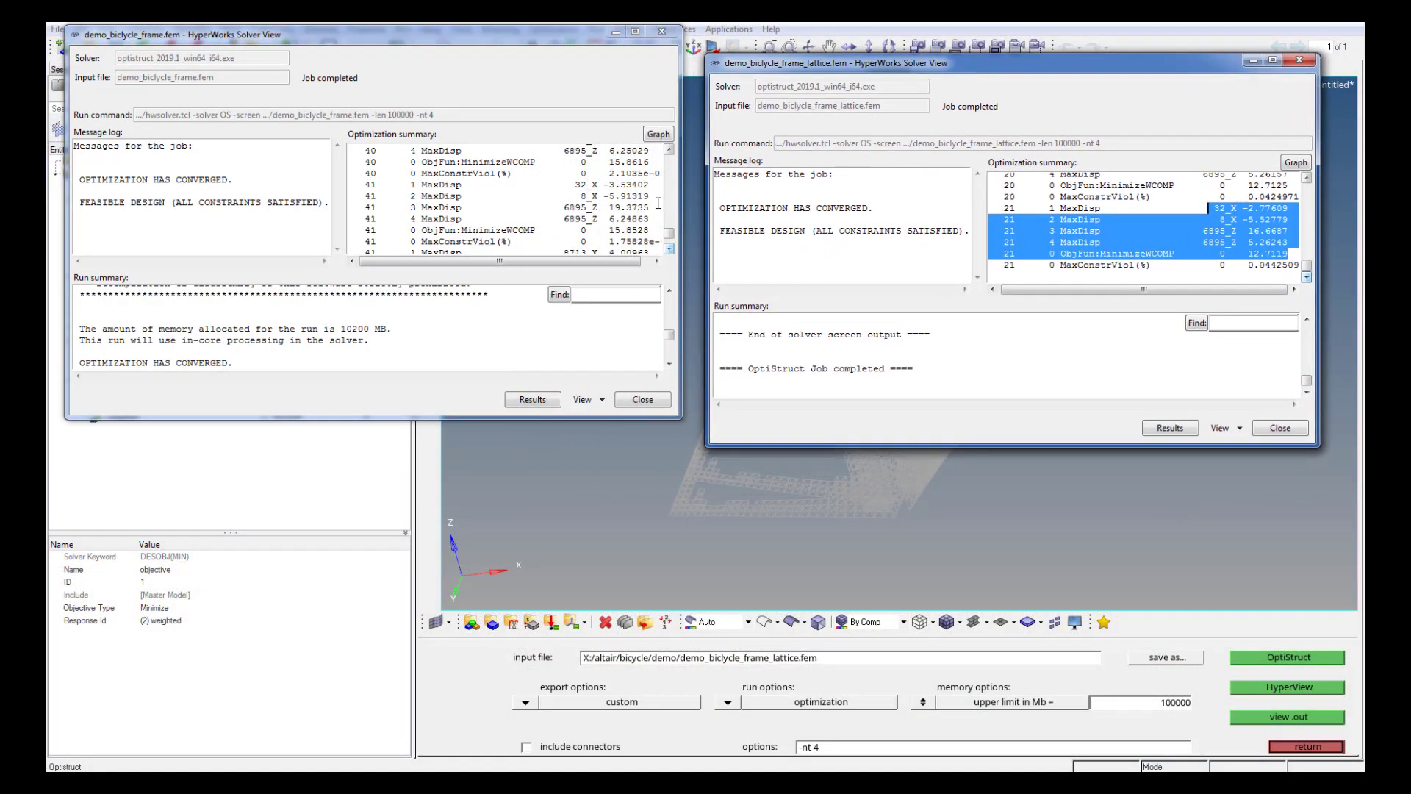
pyautogui.moveTo(651, 226); pyautogui.dragTo(570, 187)
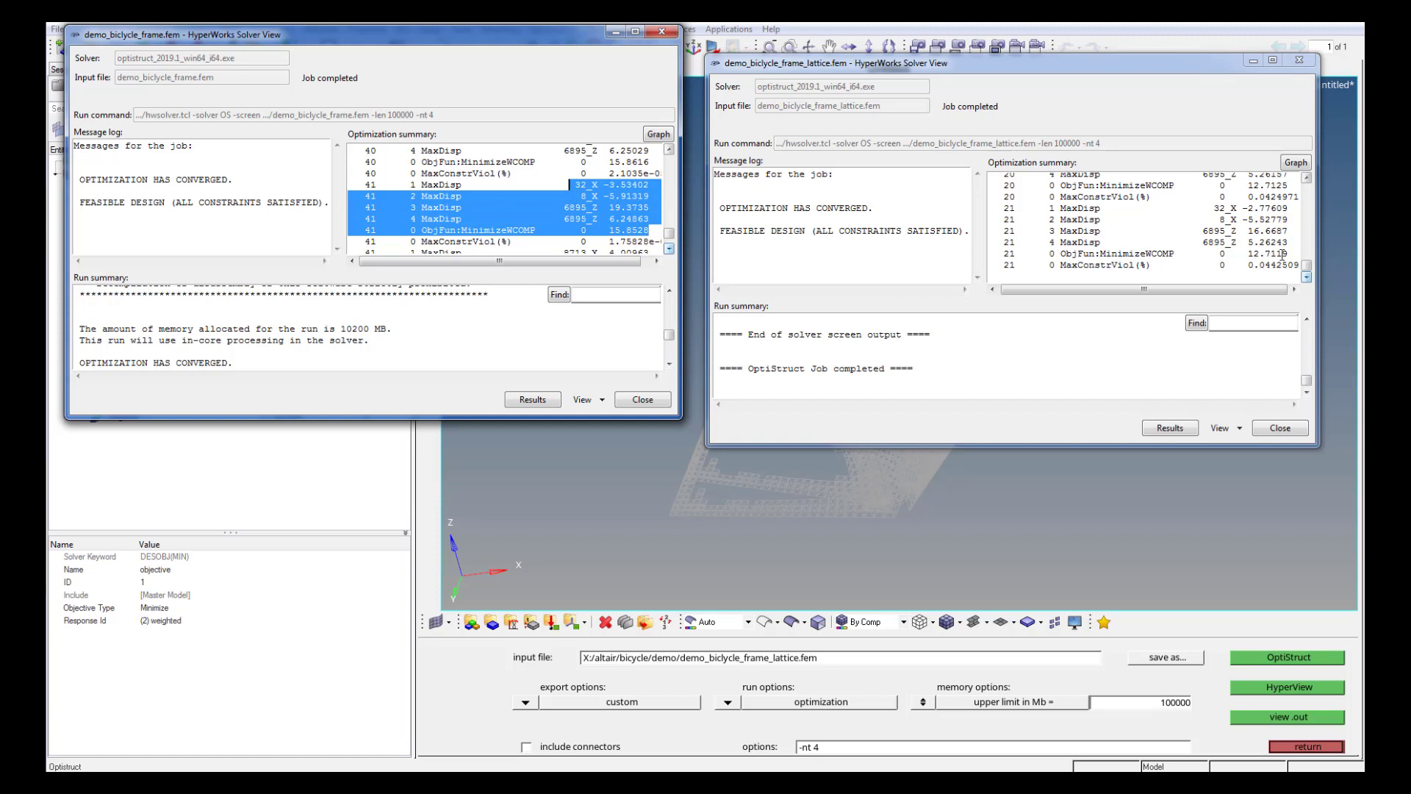
pyautogui.moveTo(1282, 253); pyautogui.dragTo(1213, 208)
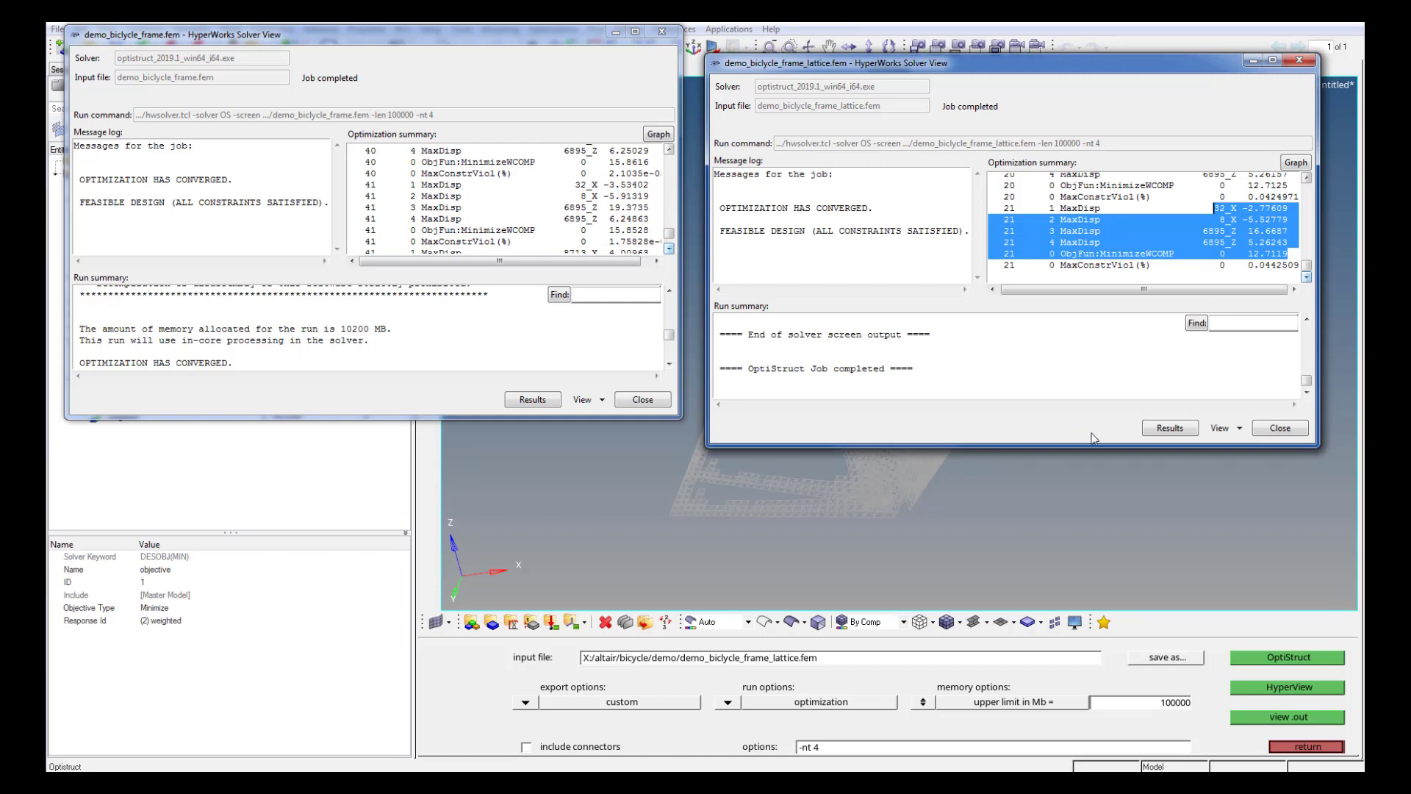
# Return to HyperMesh, start a new model and discard the current model data.
pyautogui.click(1092, 473)
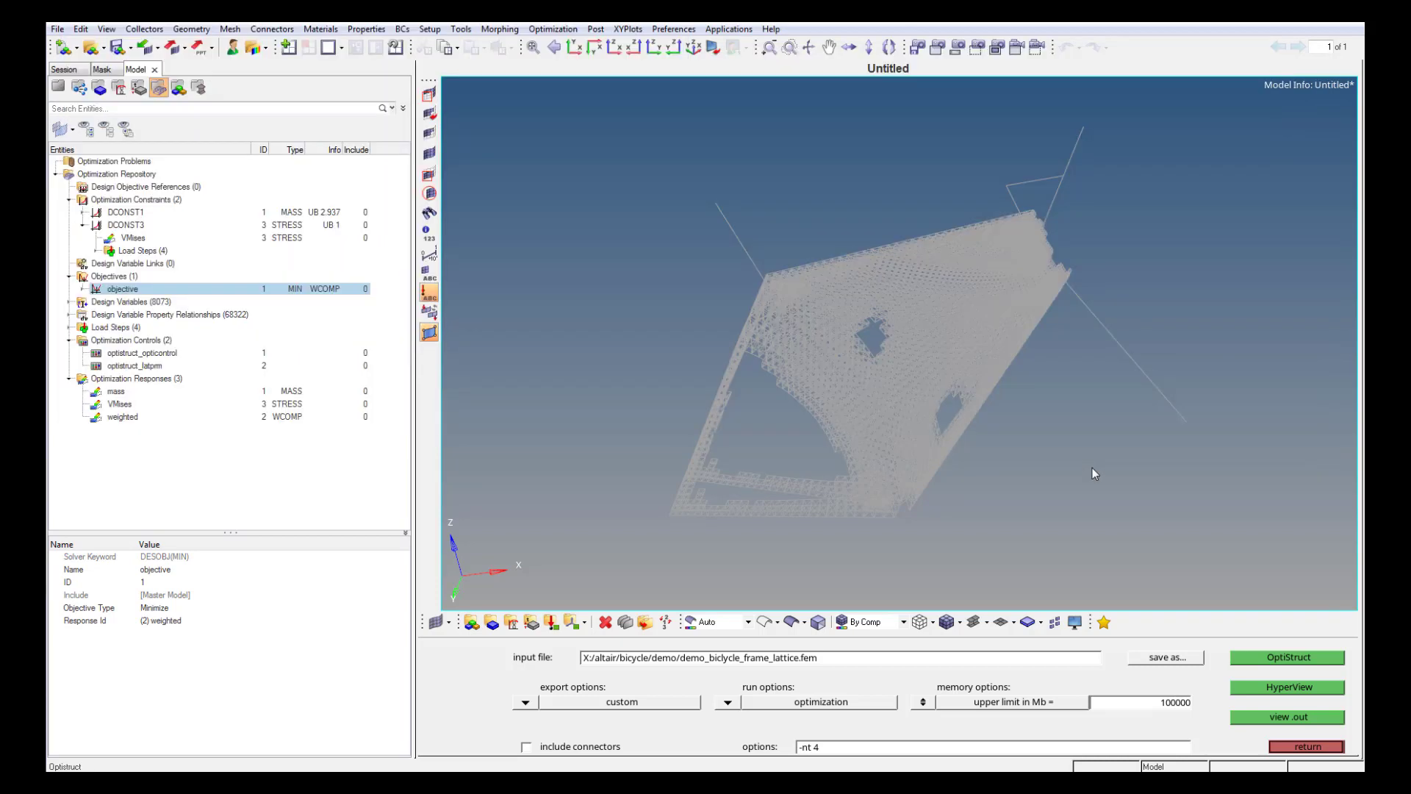
pyautogui.click(63, 47)
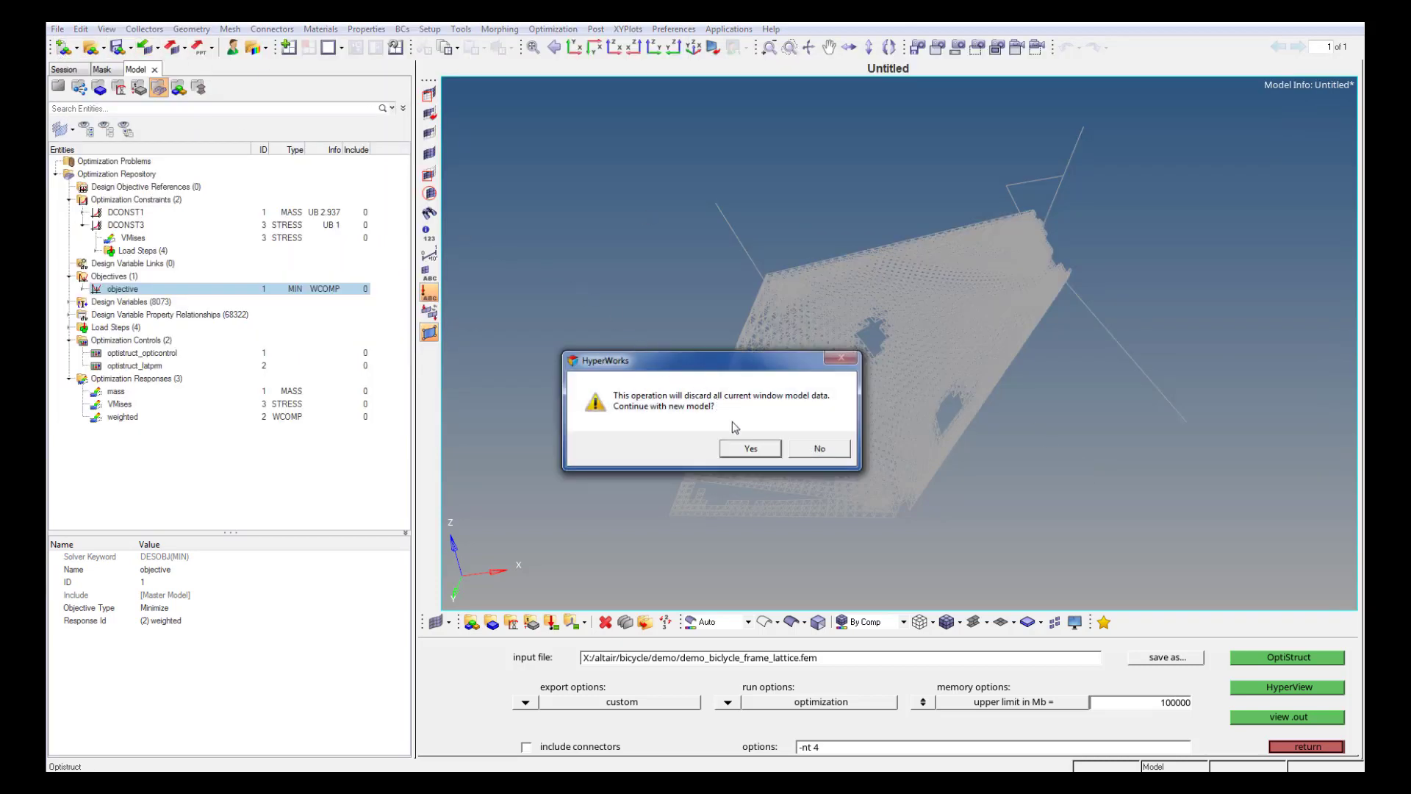
pyautogui.click(748, 447)
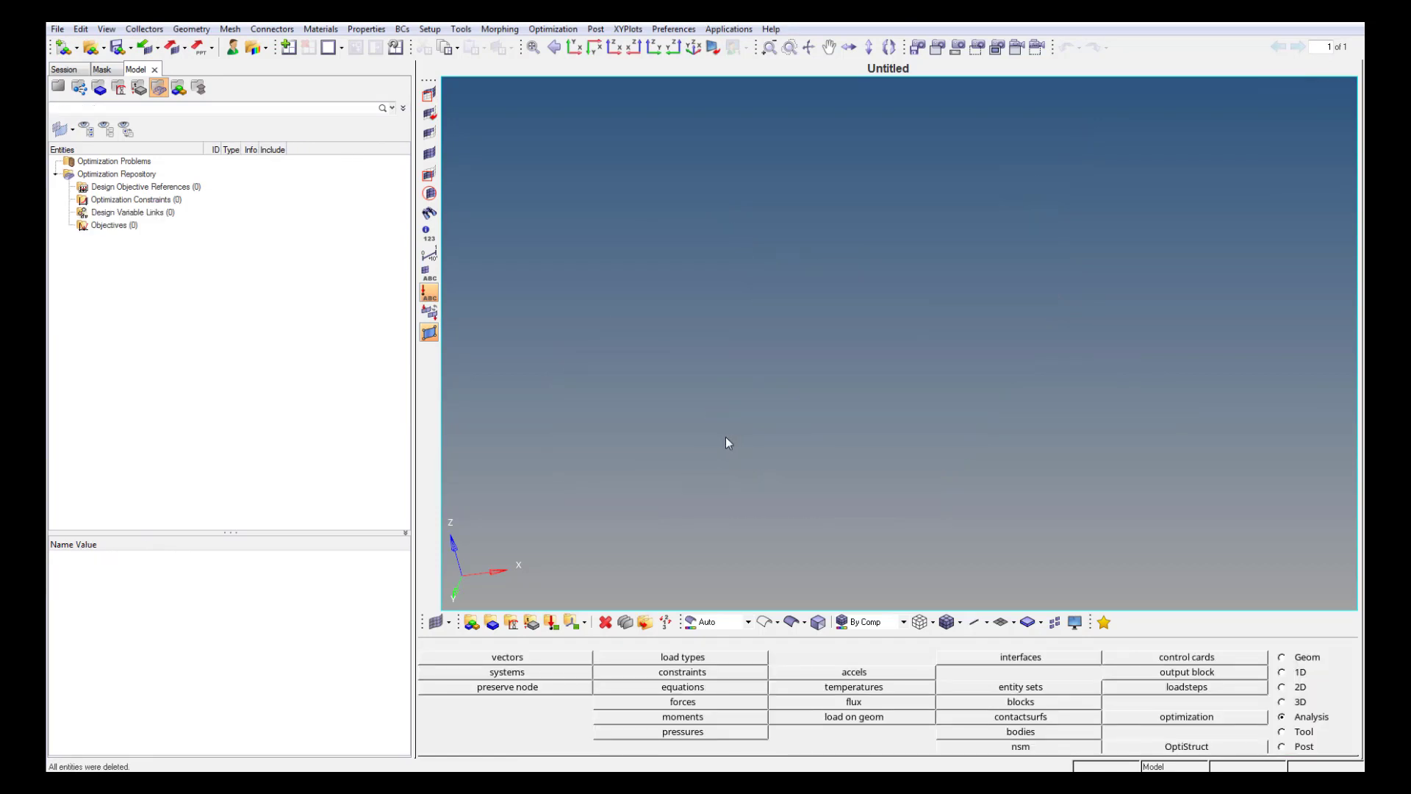
# Import the OptiStruct file demo_biclycle_frame_lattice_optimized.fem and show the model in isometric view.
pyautogui.click(156, 48)
pyautogui.click(186, 108)
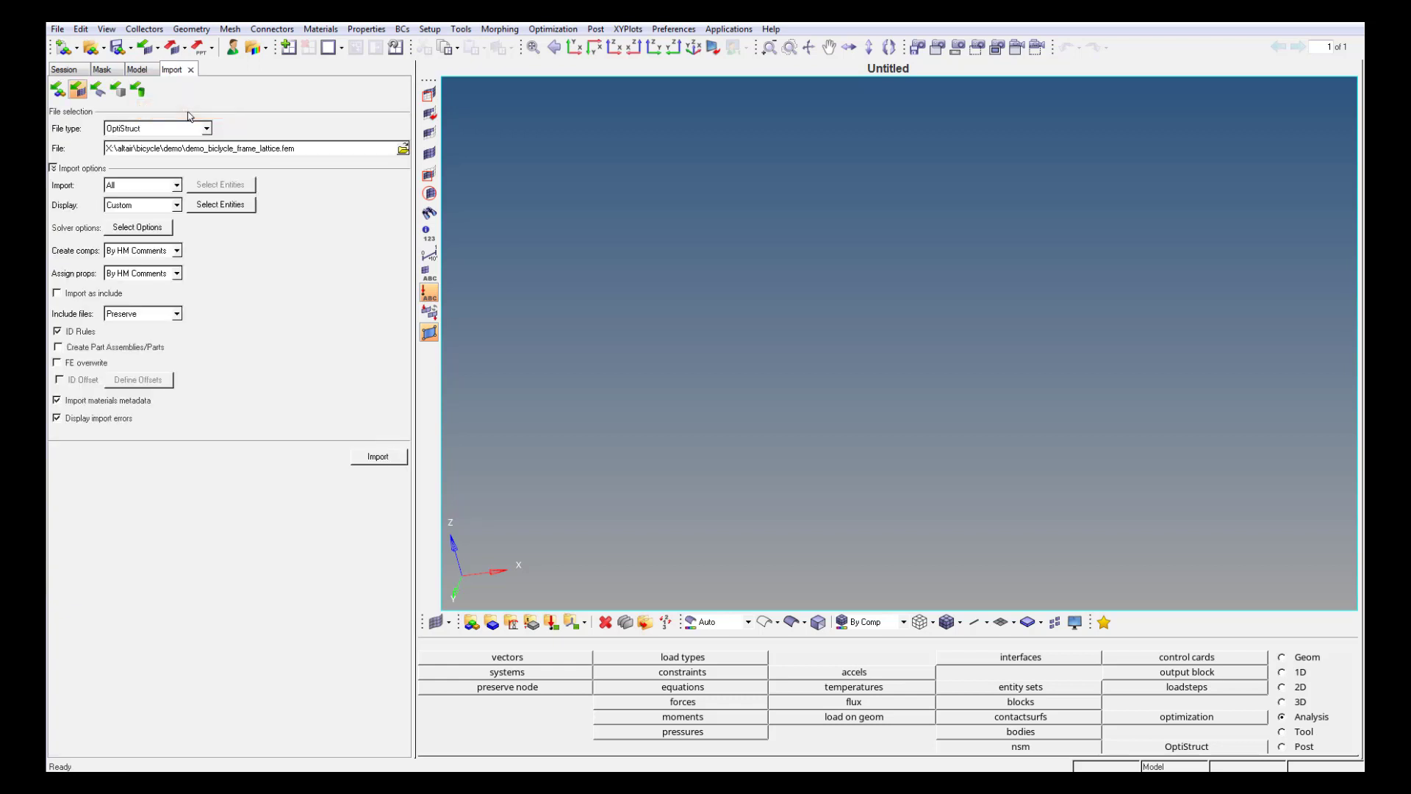
pyautogui.click(404, 150)
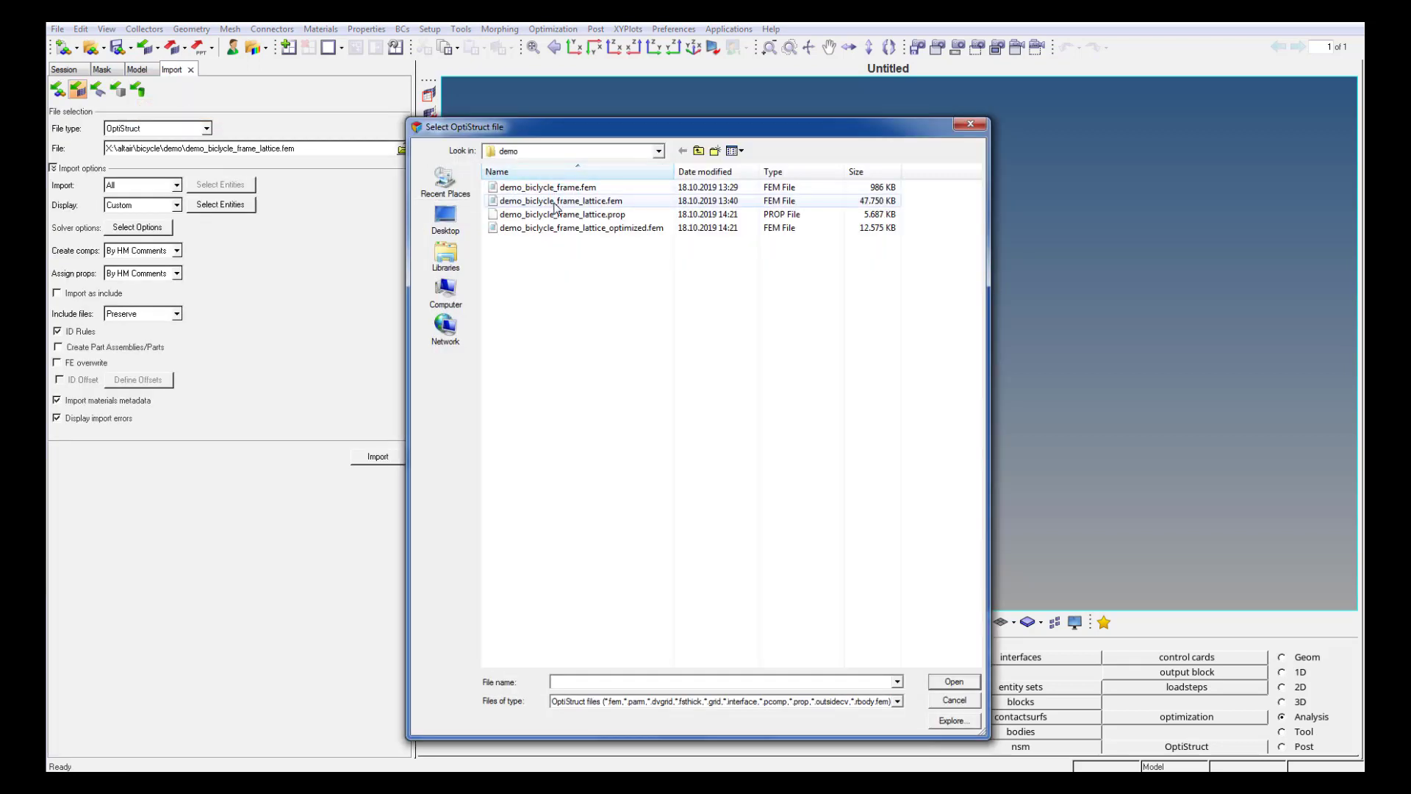
pyautogui.doubleClick(579, 228)
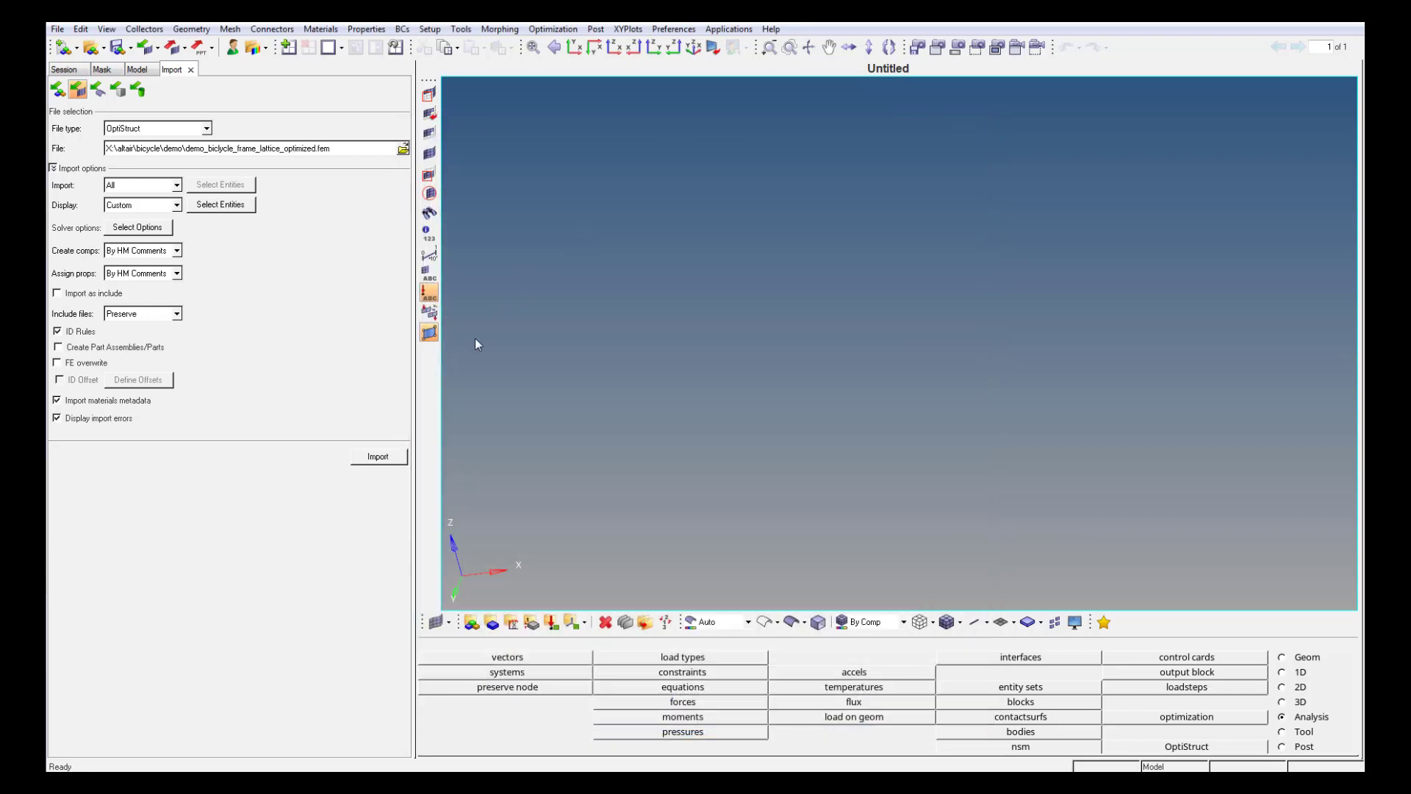
pyautogui.click(376, 457)
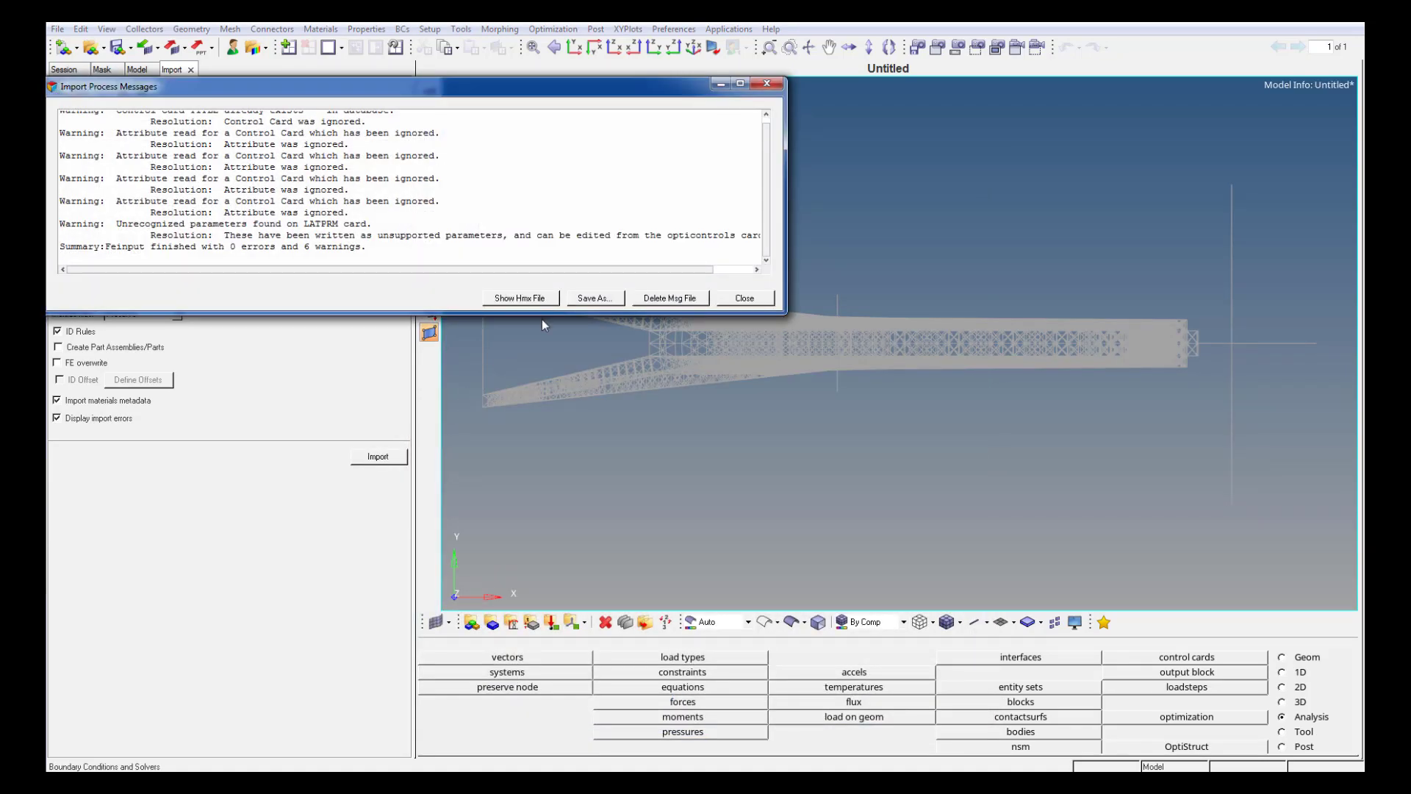
pyautogui.click(745, 298)
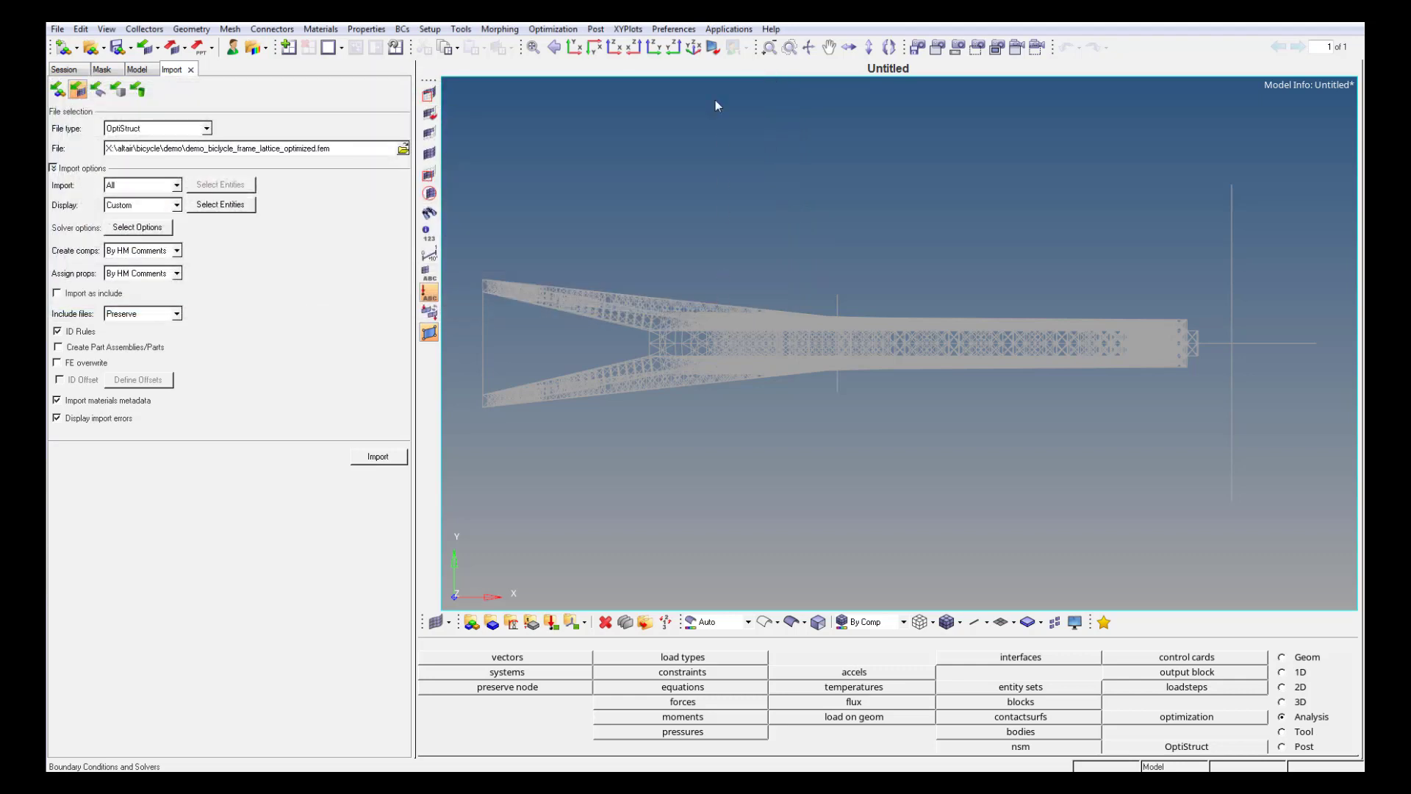
pyautogui.click(693, 47)
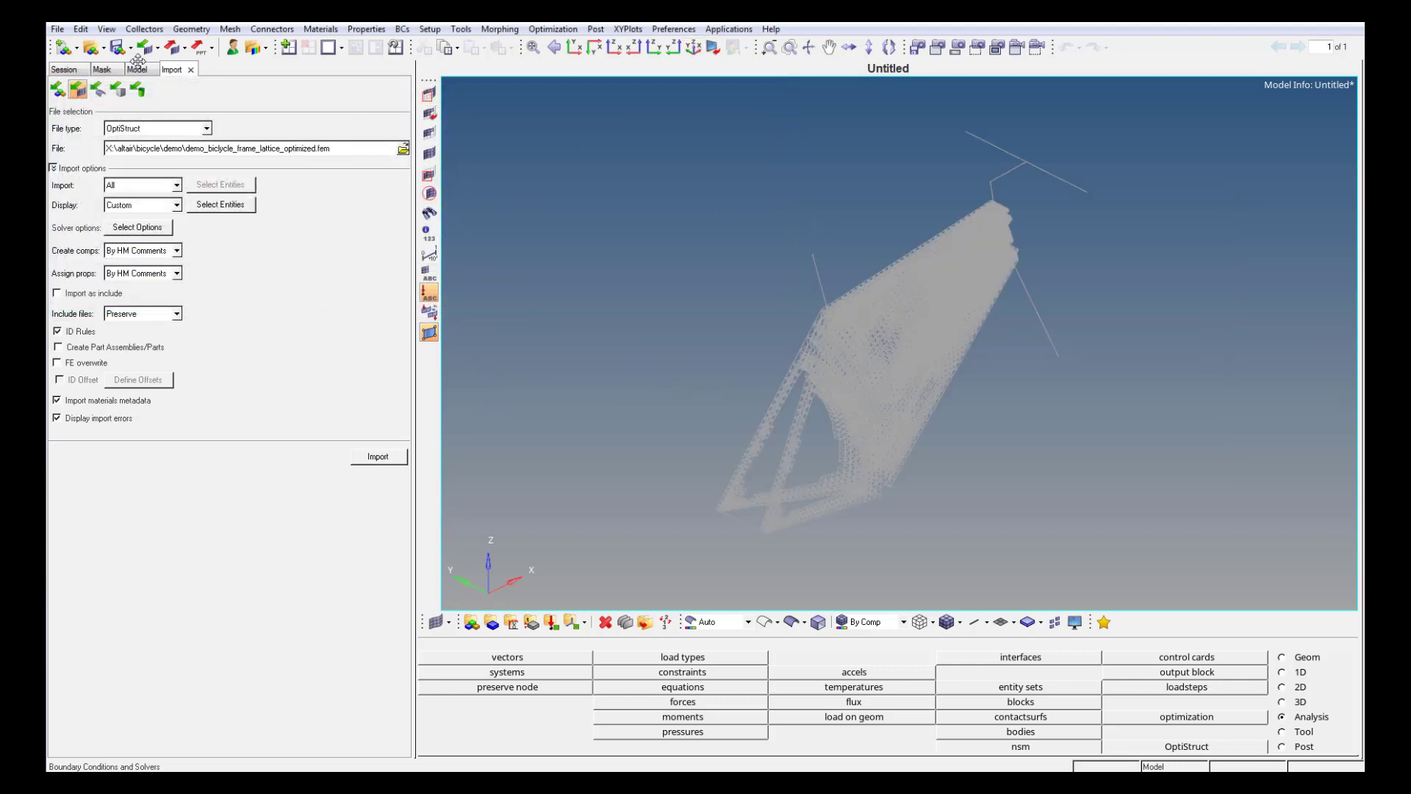
pyautogui.click(190, 69)
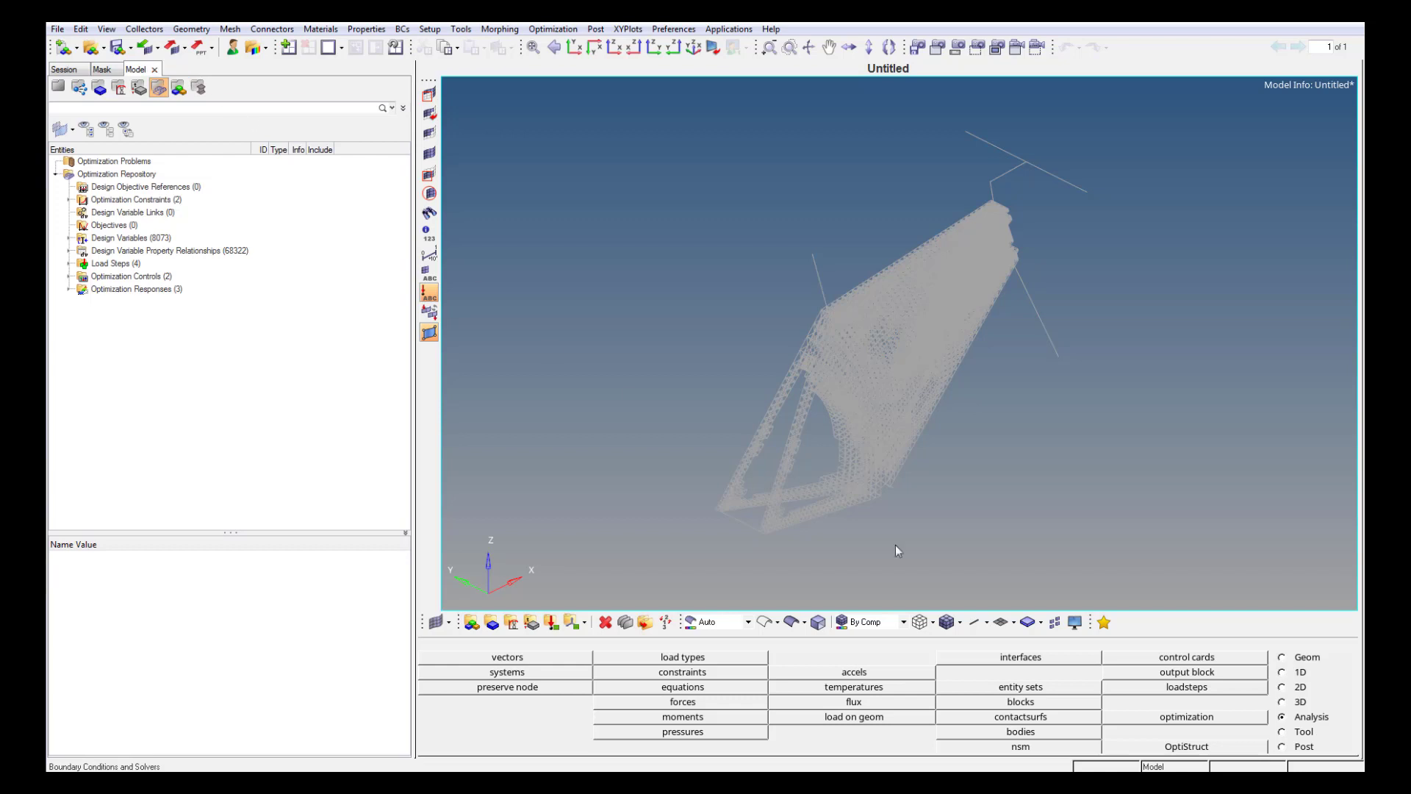
# Run OptiStruct on demo_biclycle_frame_lattice_optimized.fem with the run option analysis, overwriting the existing file.
pyautogui.click(1239, 751)
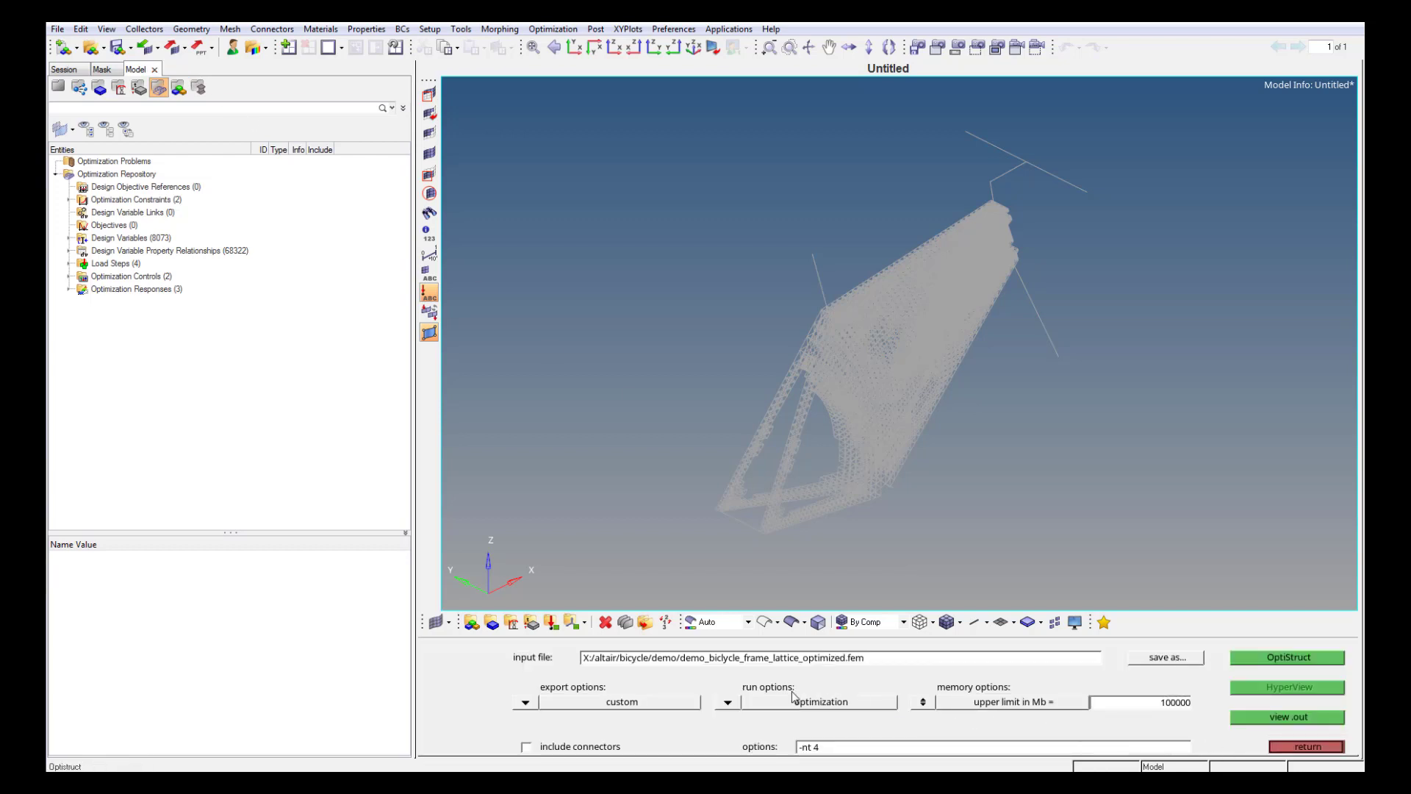
pyautogui.click(738, 704)
pyautogui.click(702, 704)
pyautogui.click(1278, 663)
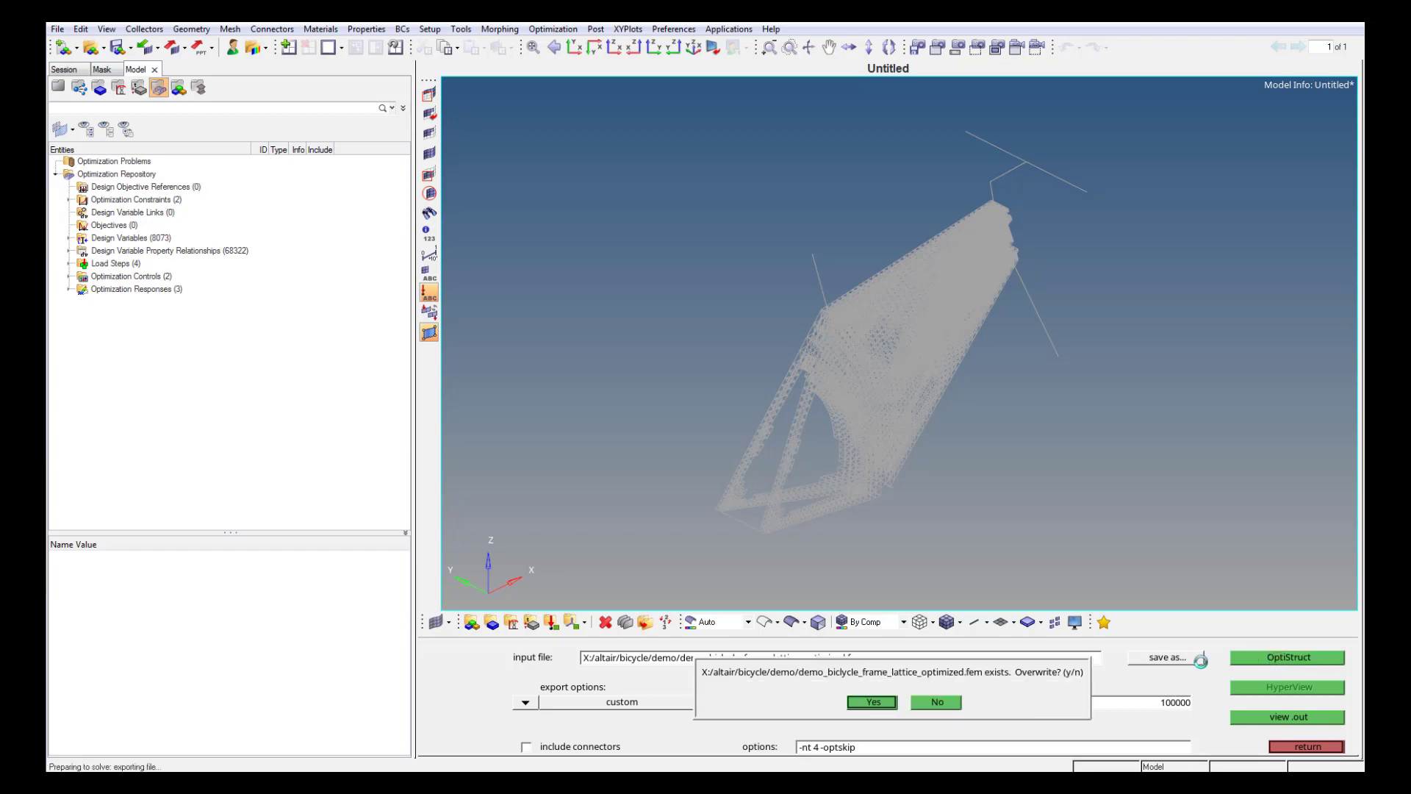
pyautogui.click(875, 702)
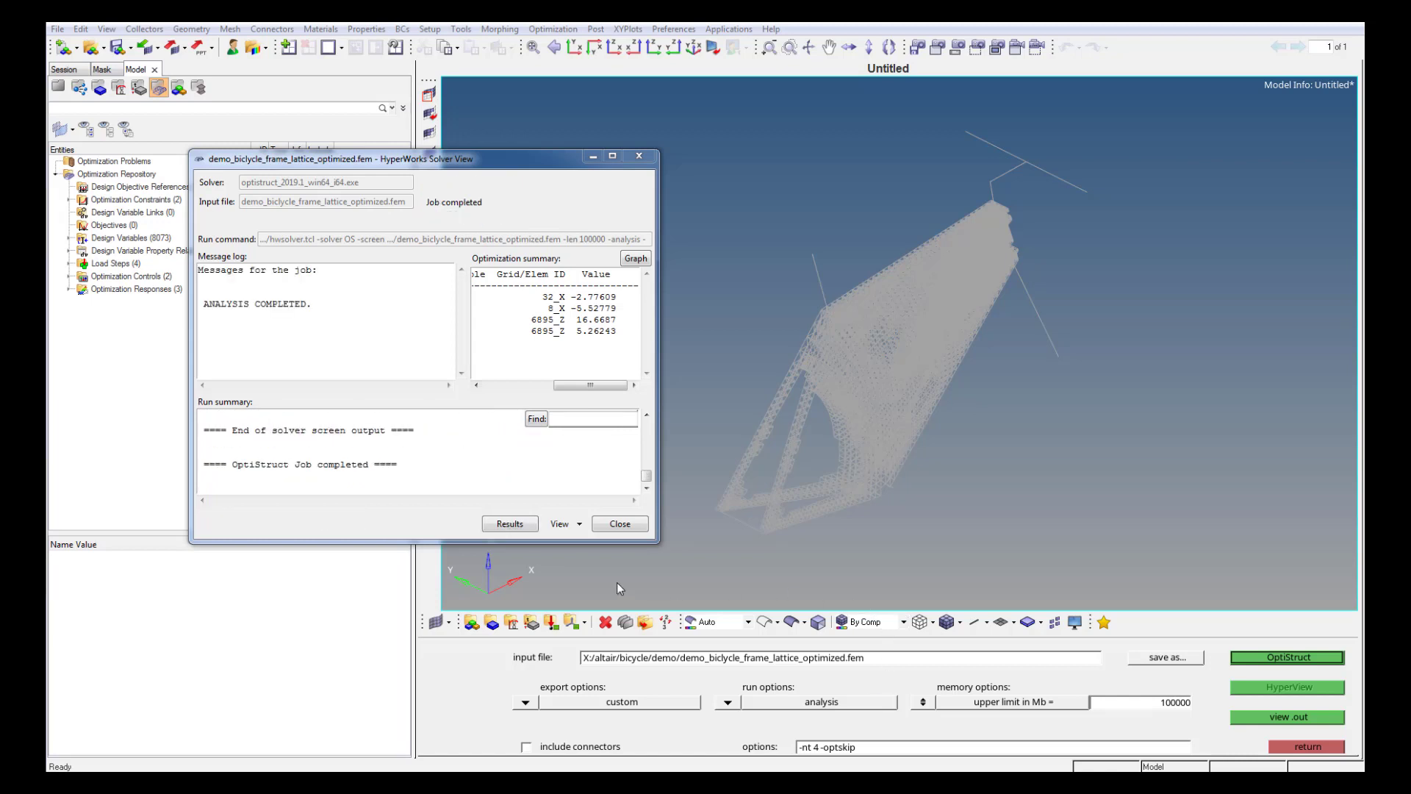
pyautogui.moveTo(426, 164); pyautogui.dragTo(847, 276)
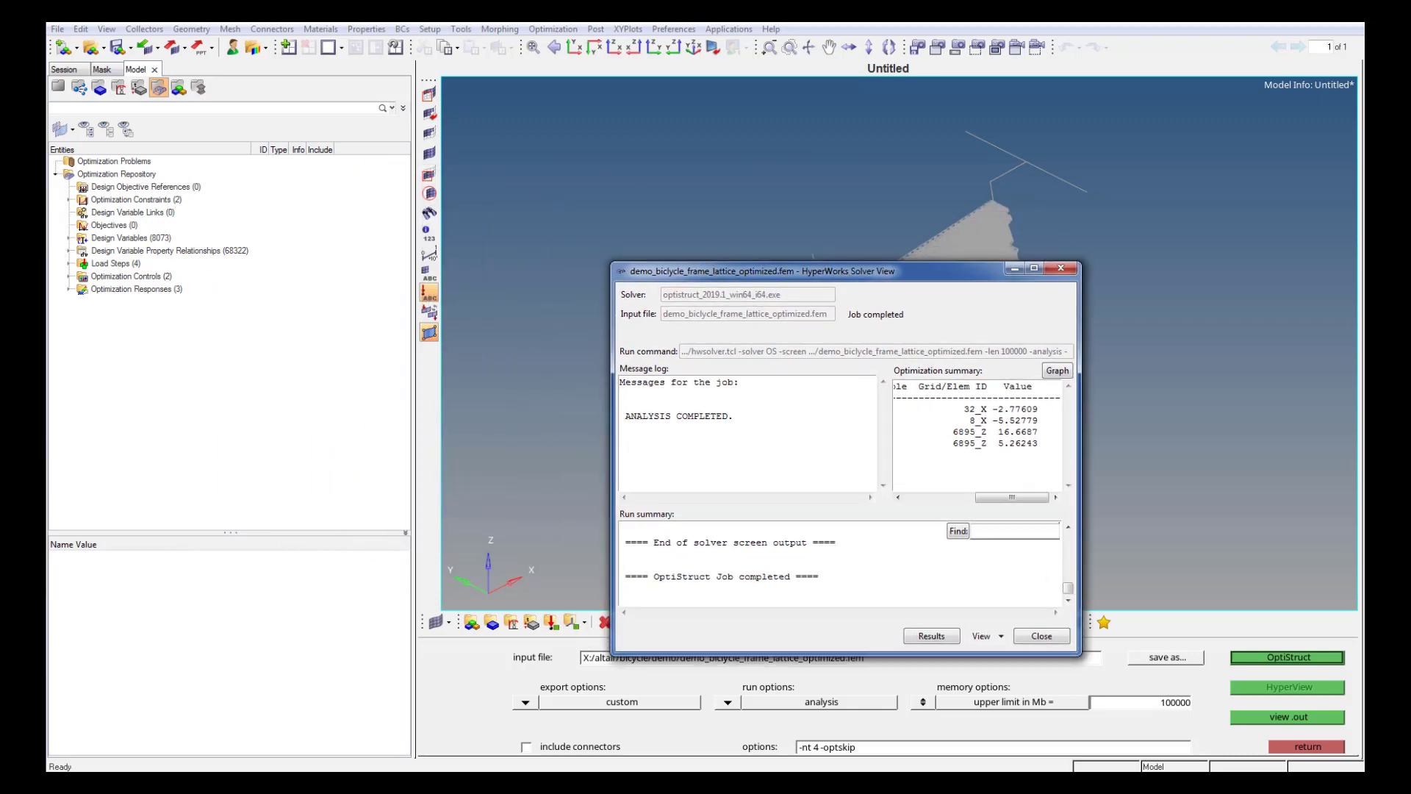
# Compare the four reanalysis displacements with the final-iteration displacements of the demo_biclycle_frame_lattice.fem optimization by placing both solver views side by side.
pyautogui.moveTo(29, 521)
pyautogui.click(90, 544)
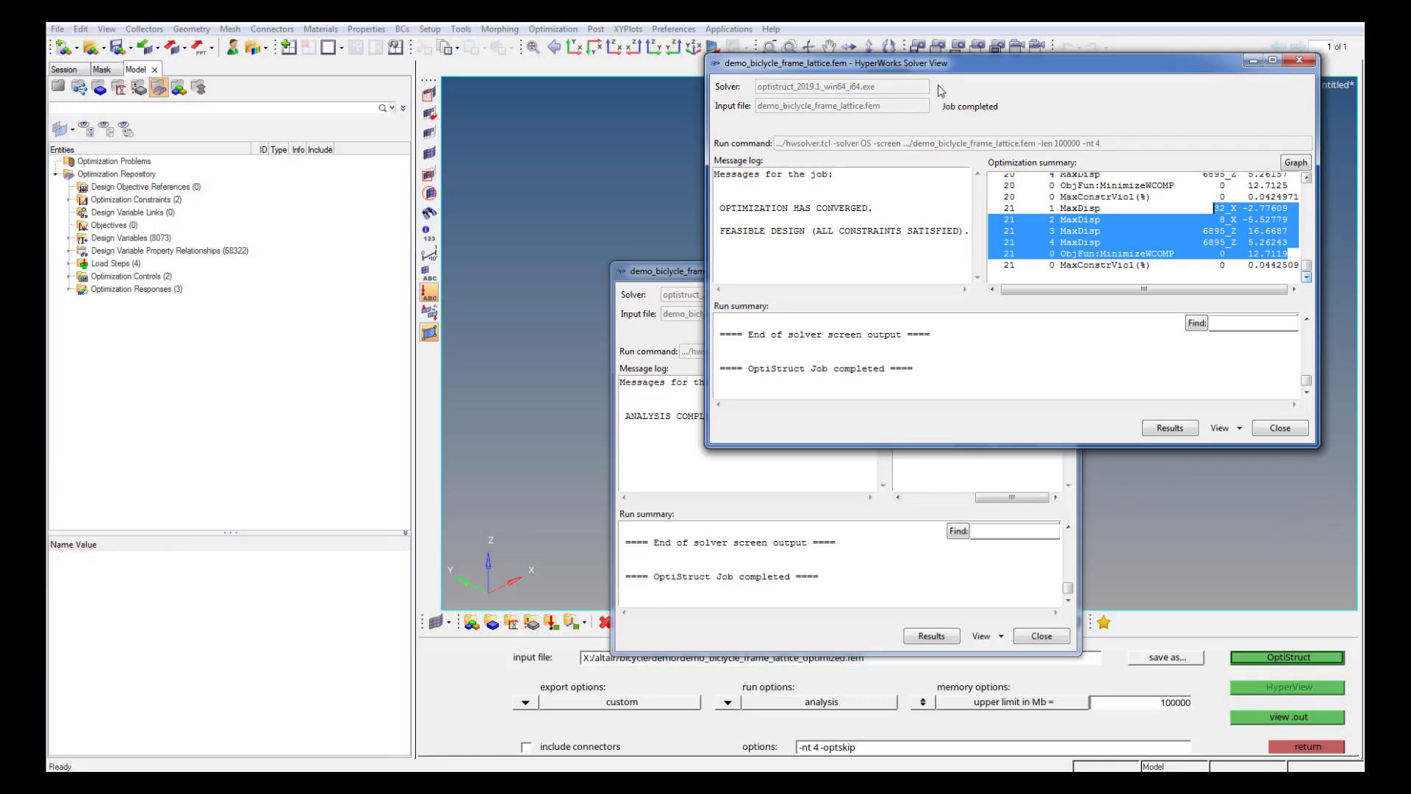
pyautogui.moveTo(969, 69); pyautogui.dragTo(247, 284)
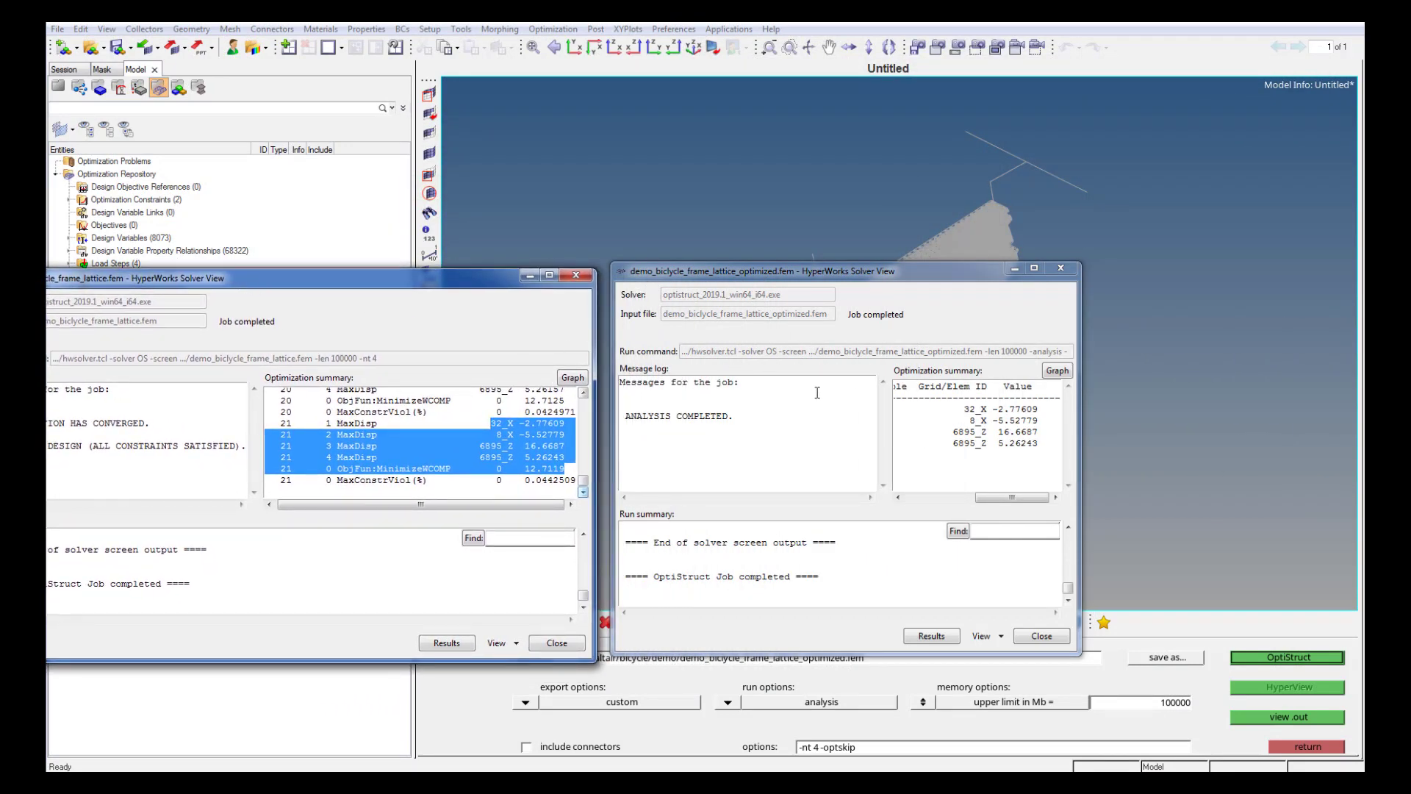
pyautogui.moveTo(1032, 444); pyautogui.dragTo(986, 410)
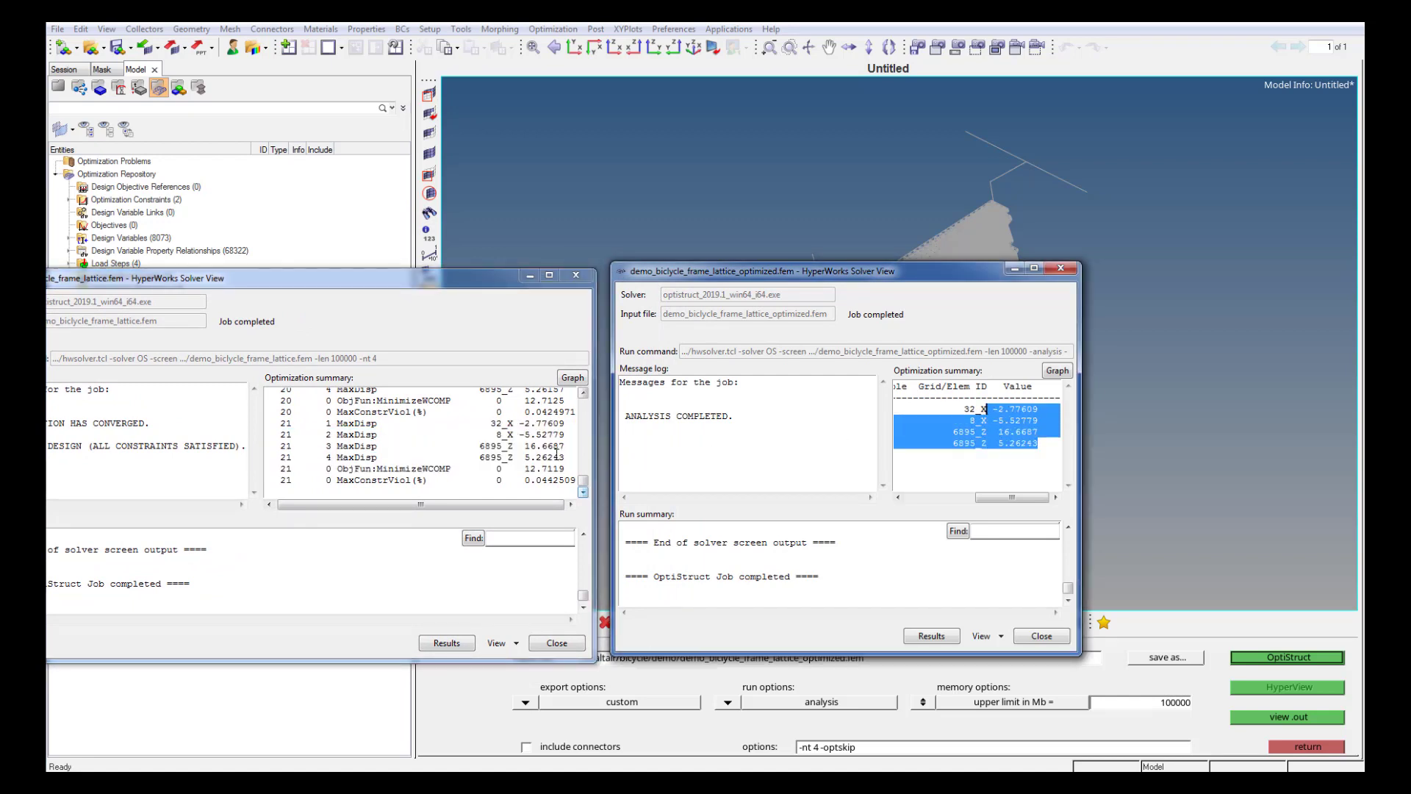
pyautogui.moveTo(565, 455); pyautogui.dragTo(496, 423)
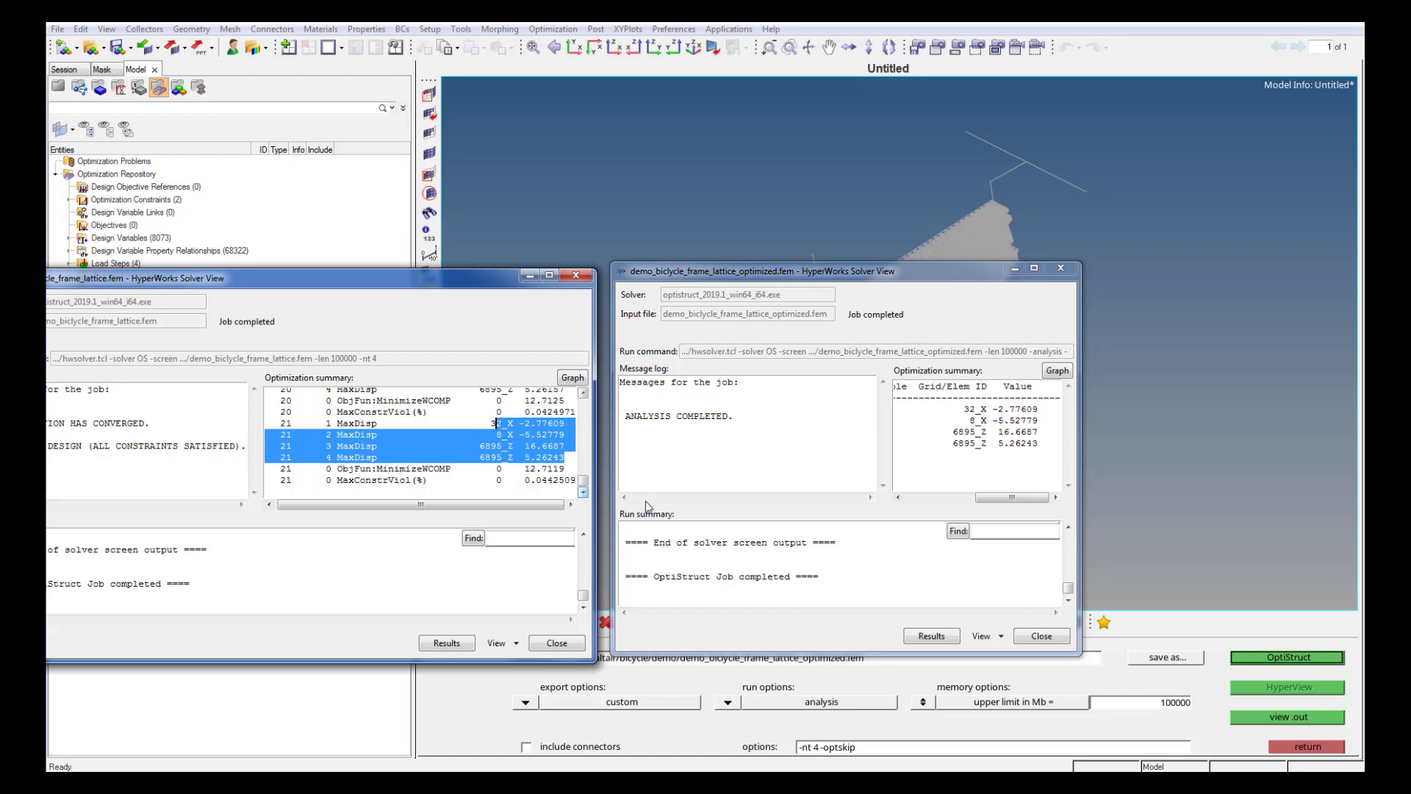
# Open the reanalysis results of demo_biclycle_frame_lattice_optimized in a maximized HyperView window and play them in modal animation mode.
pyautogui.click(920, 638)
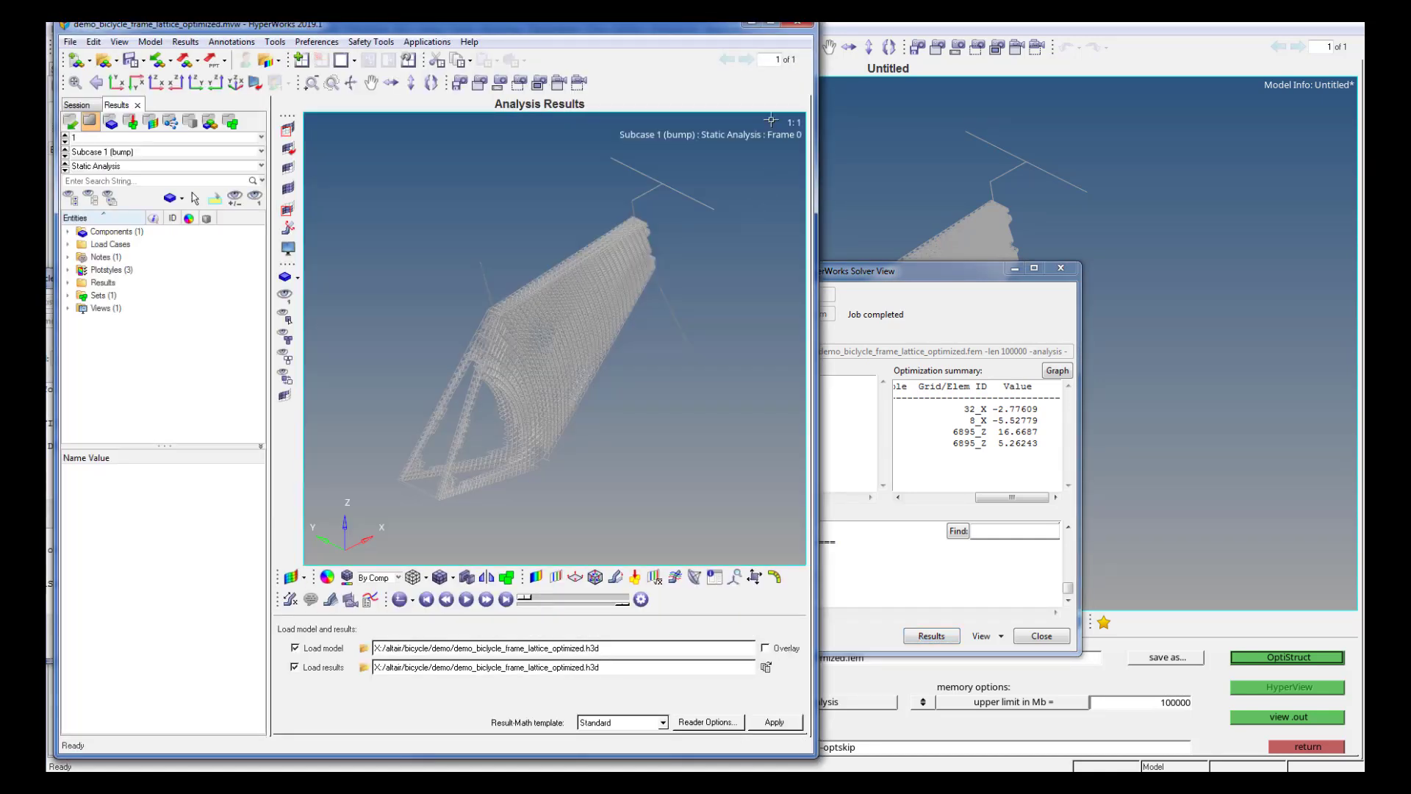
pyautogui.click(770, 24)
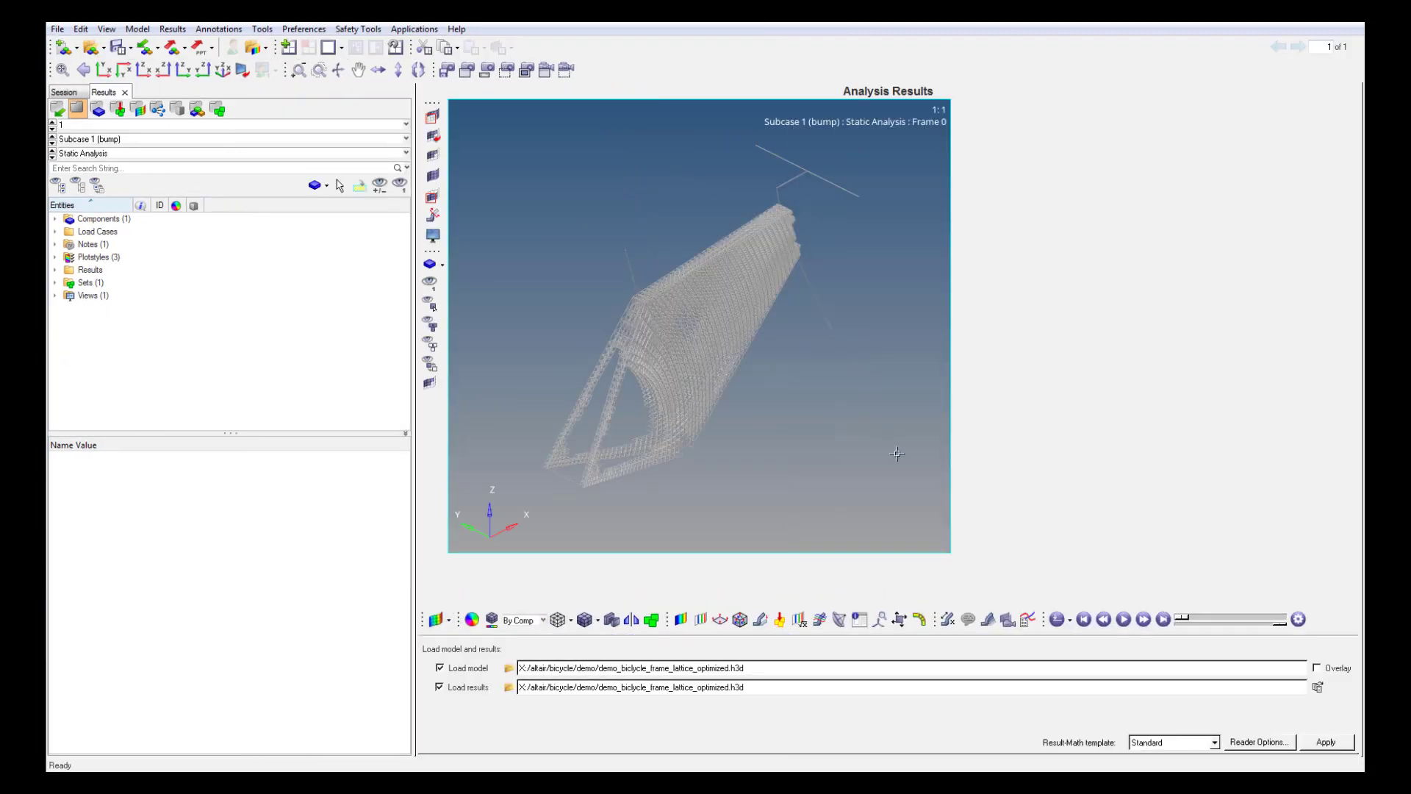
pyautogui.click(1060, 619)
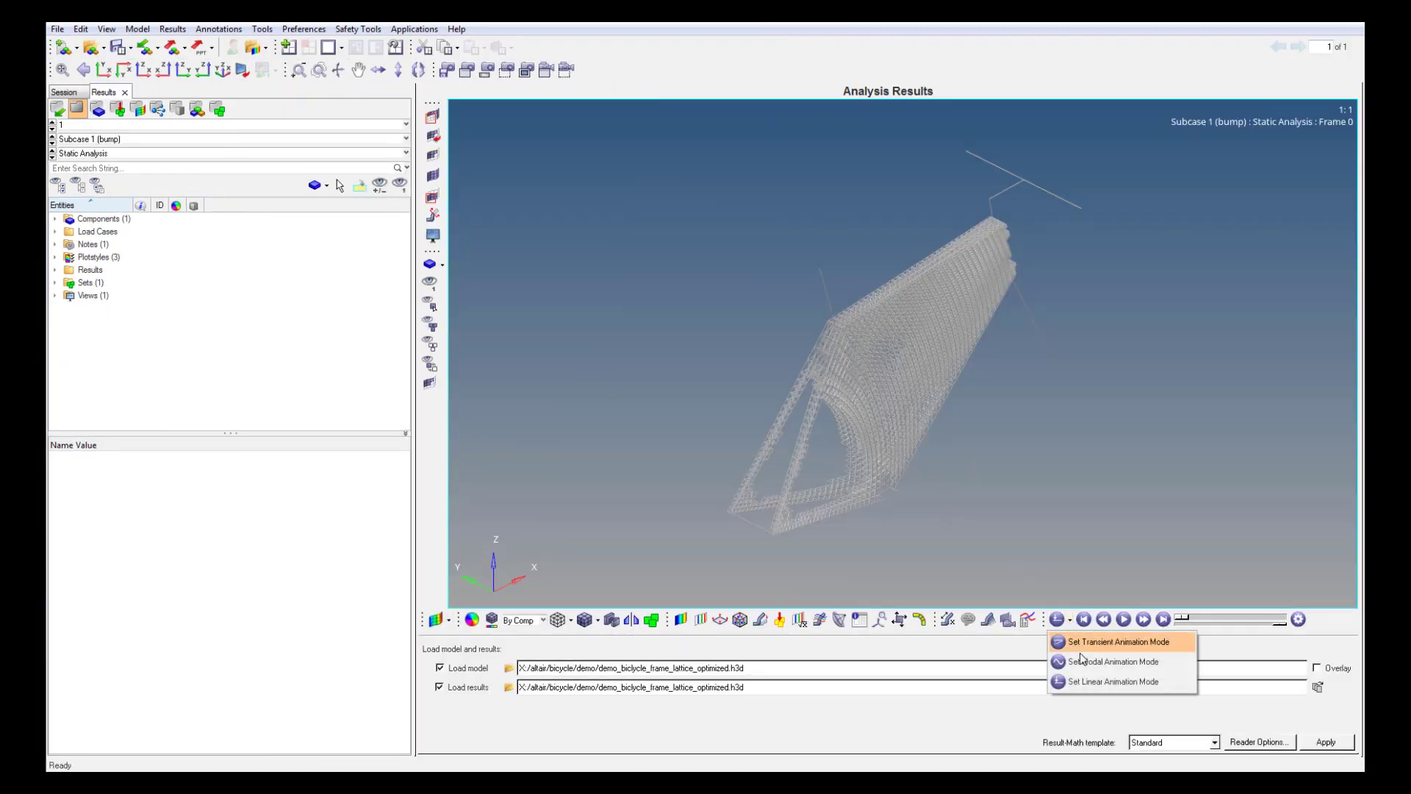
pyautogui.click(1084, 661)
pyautogui.click(1123, 619)
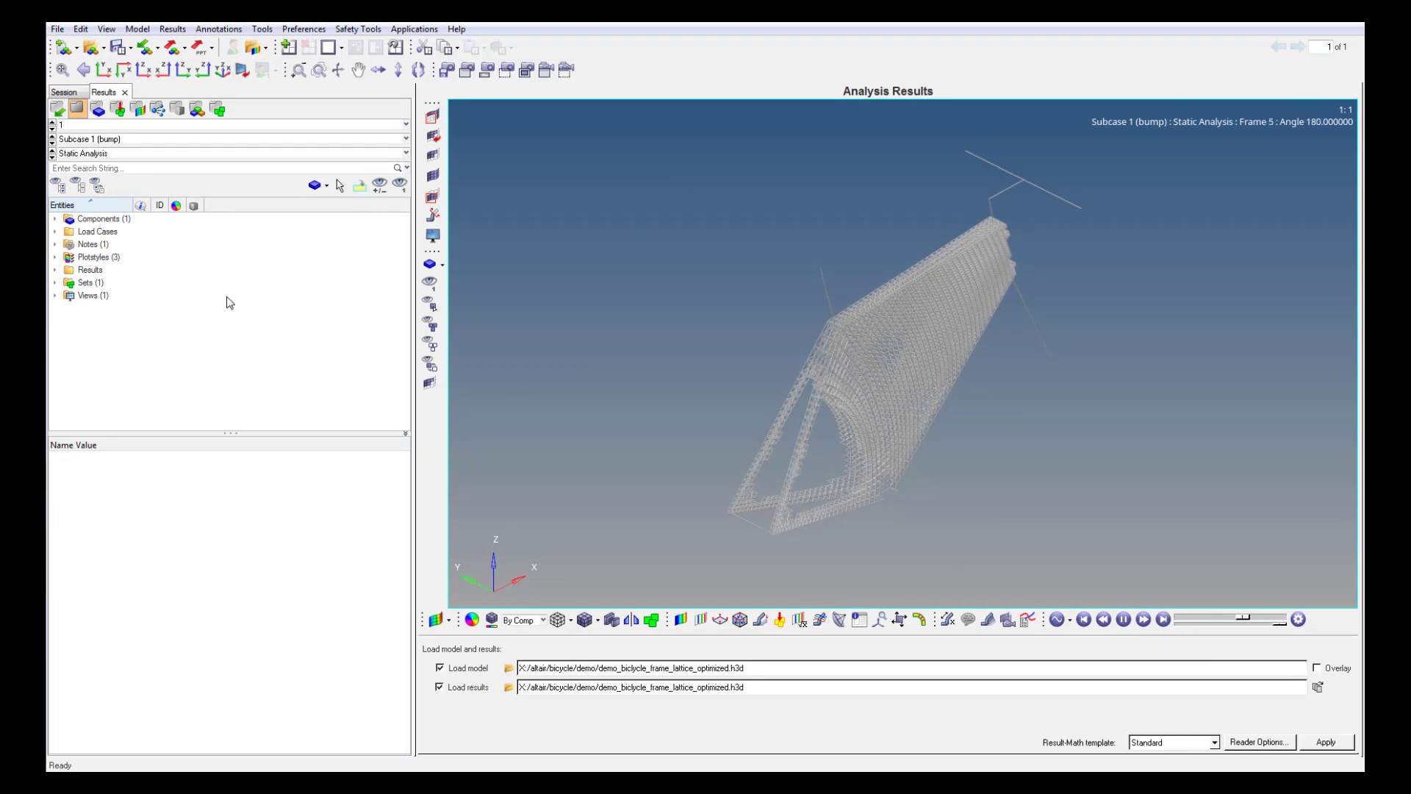
# Contour the CBAR/CBEAM Stresses (ROD) on the lattice frame and step through the brake, standing and sitting subcases.
pyautogui.click(55, 269)
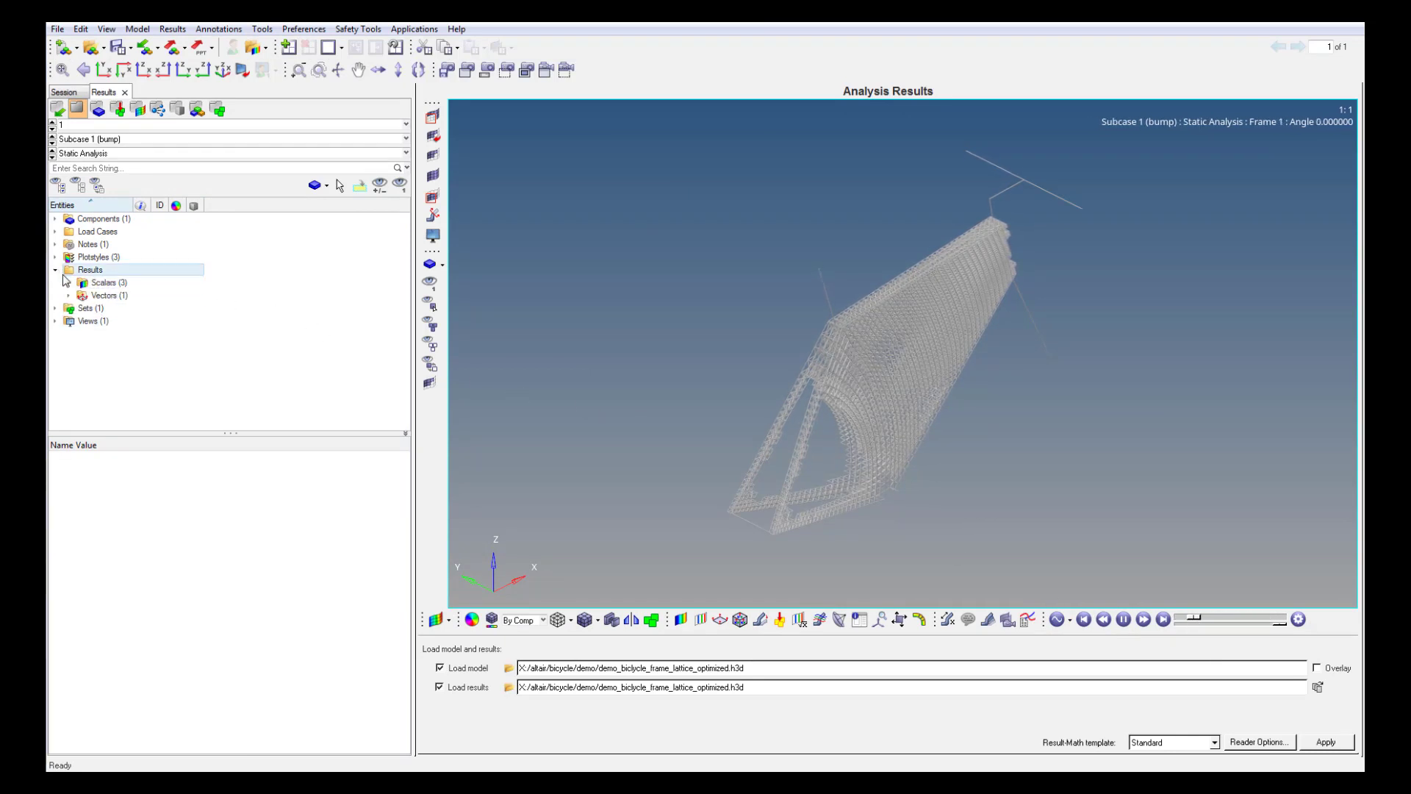
pyautogui.click(69, 283)
pyautogui.click(93, 296)
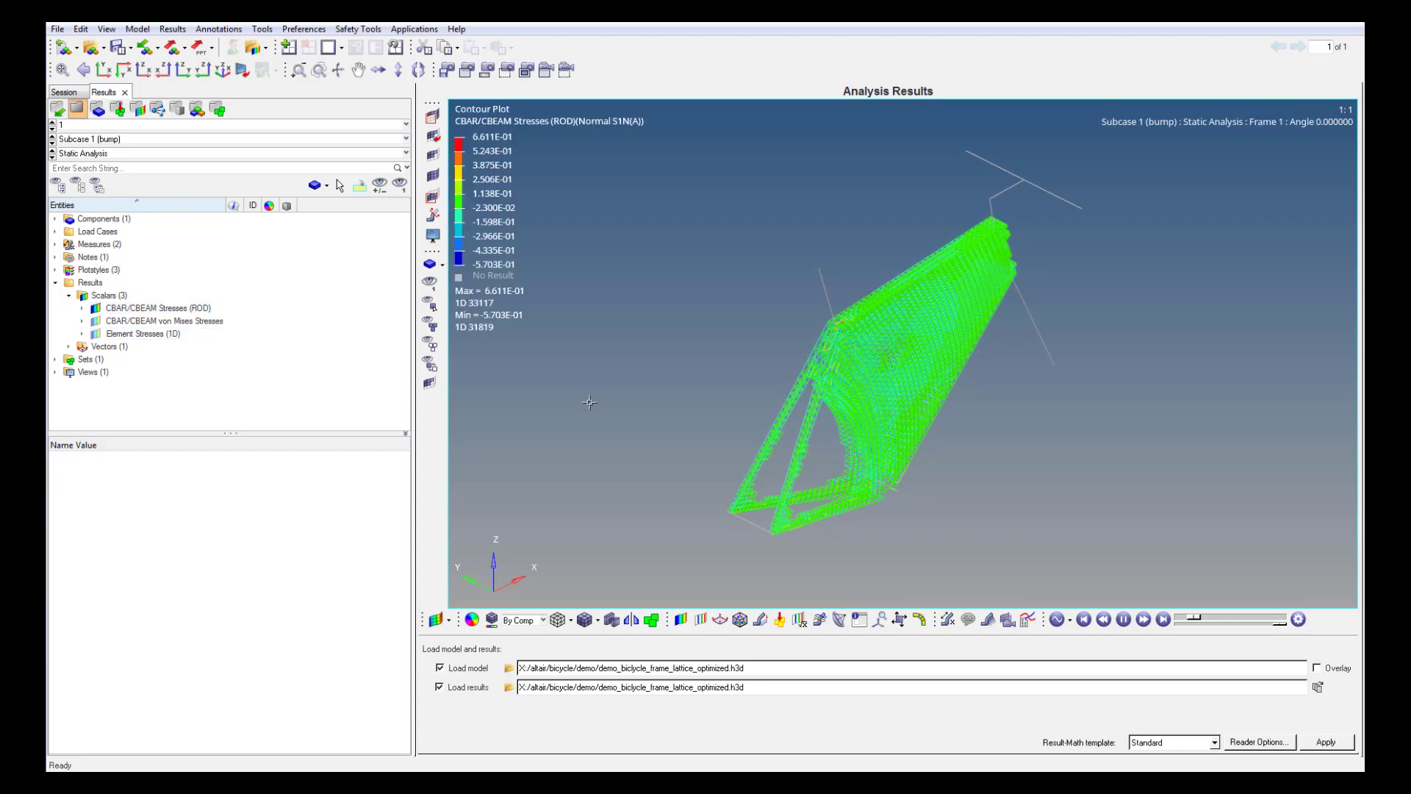
pyautogui.click(52, 143)
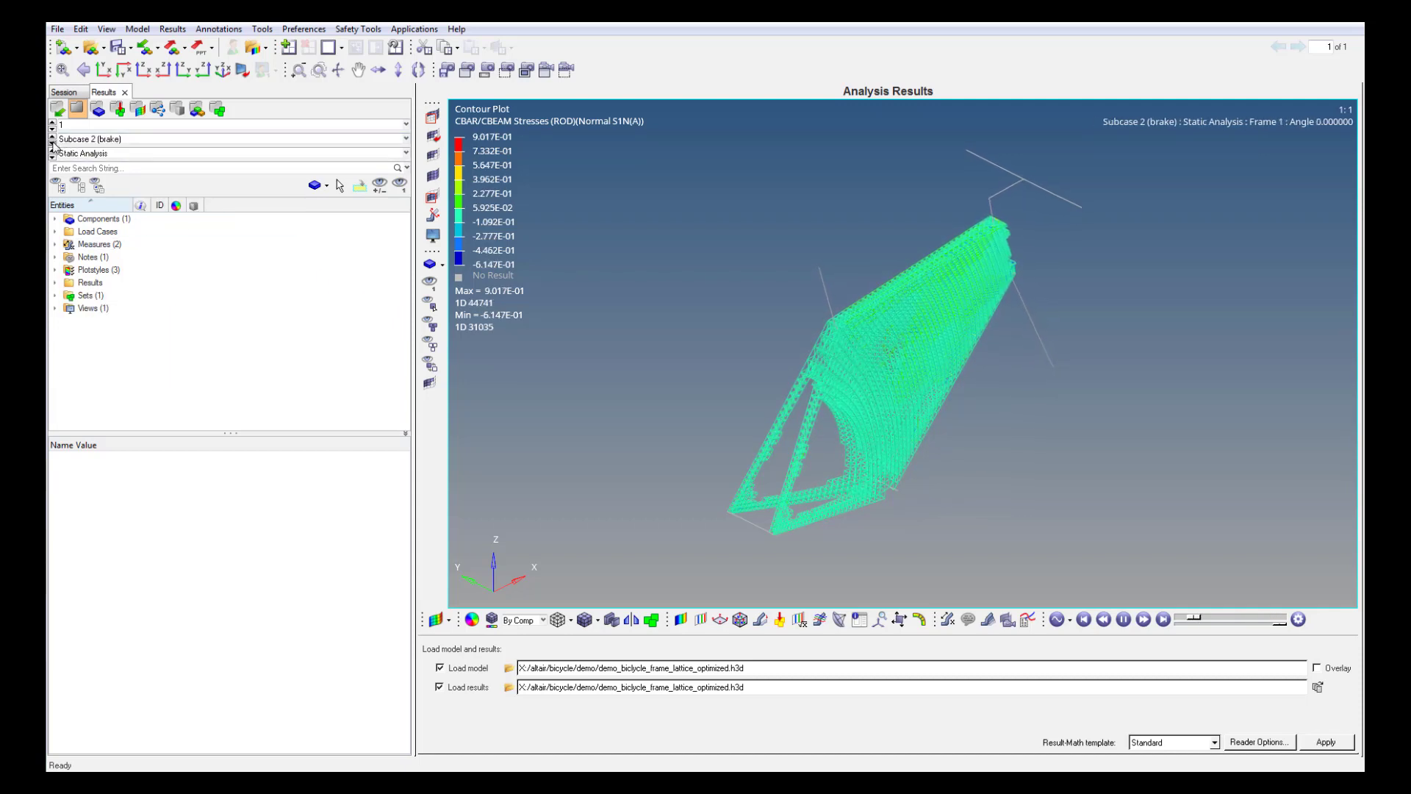
pyautogui.click(52, 143)
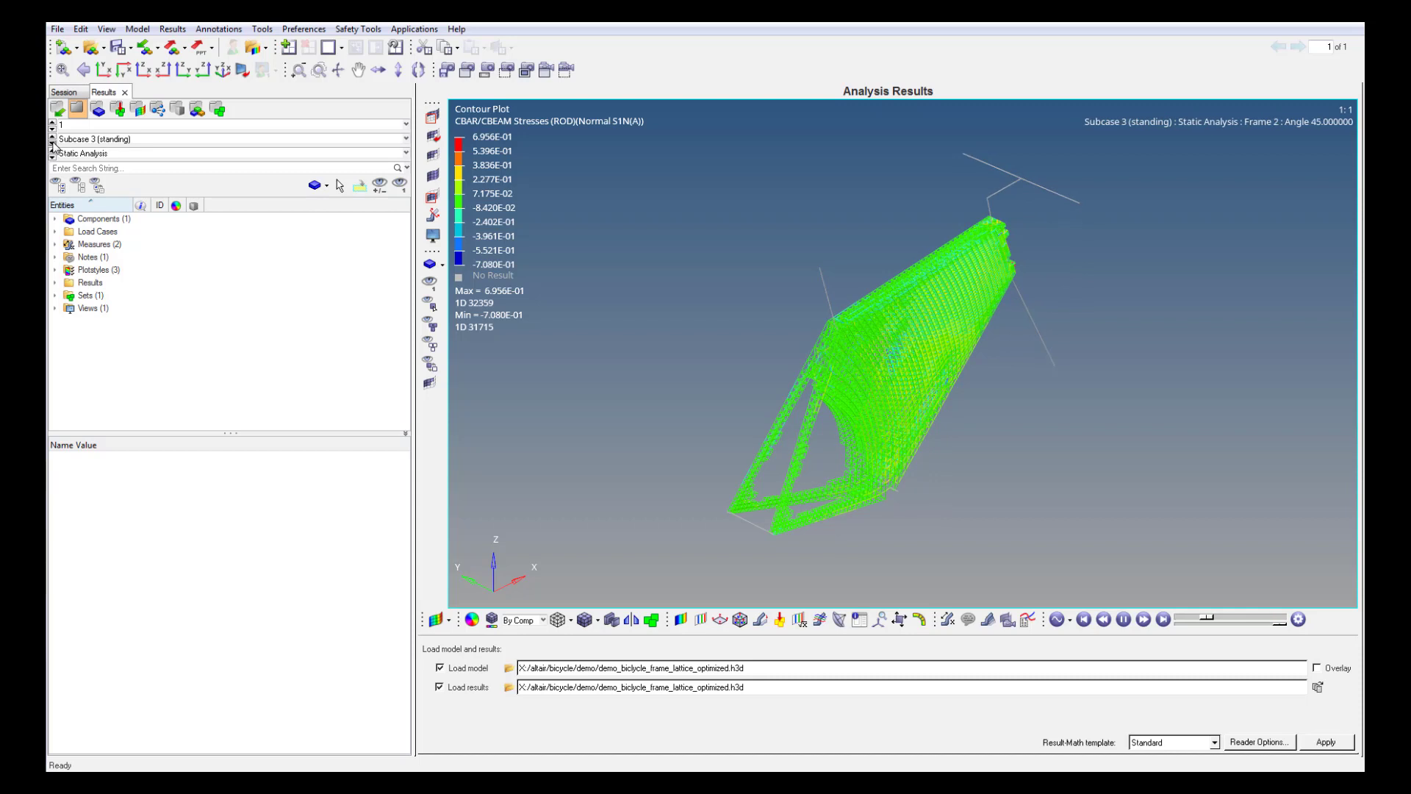
pyautogui.click(52, 142)
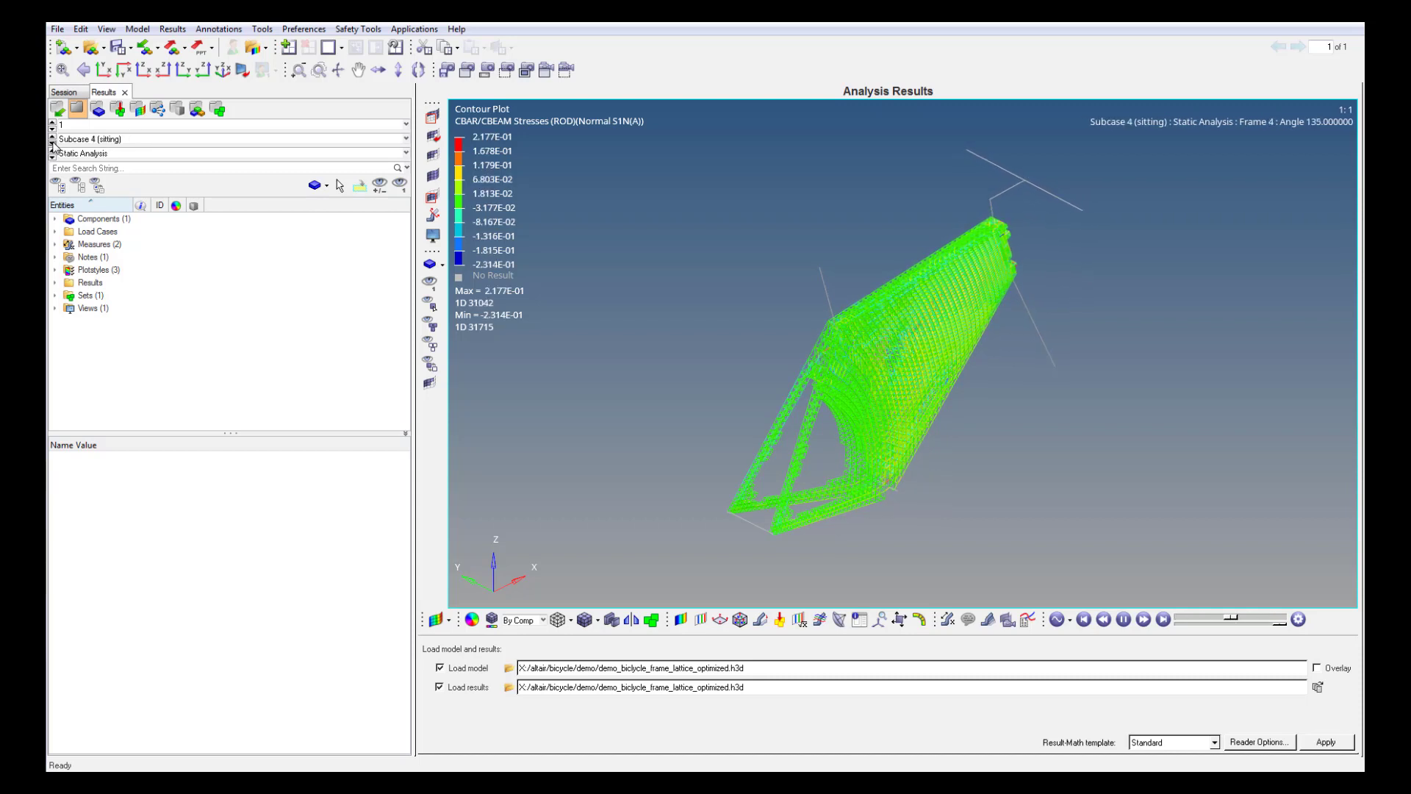